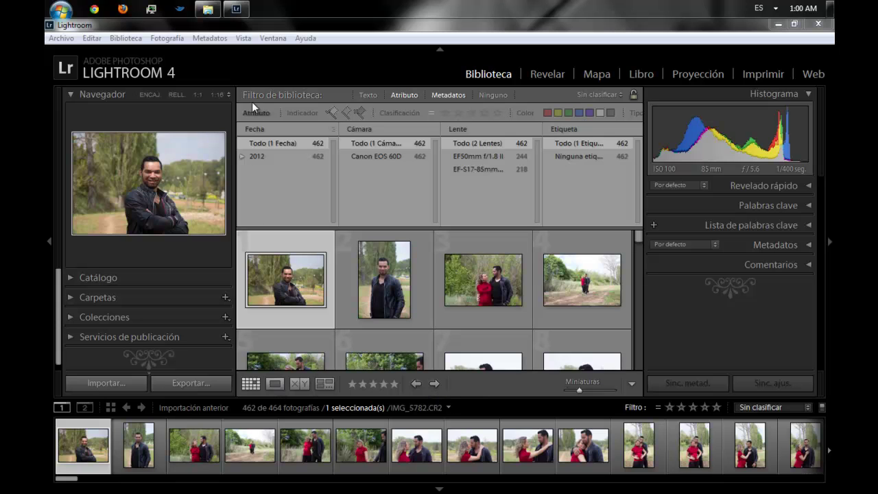
Switch Lightroom to full screen with menu bar, then to plain Pantalla completa mode
click(242, 38)
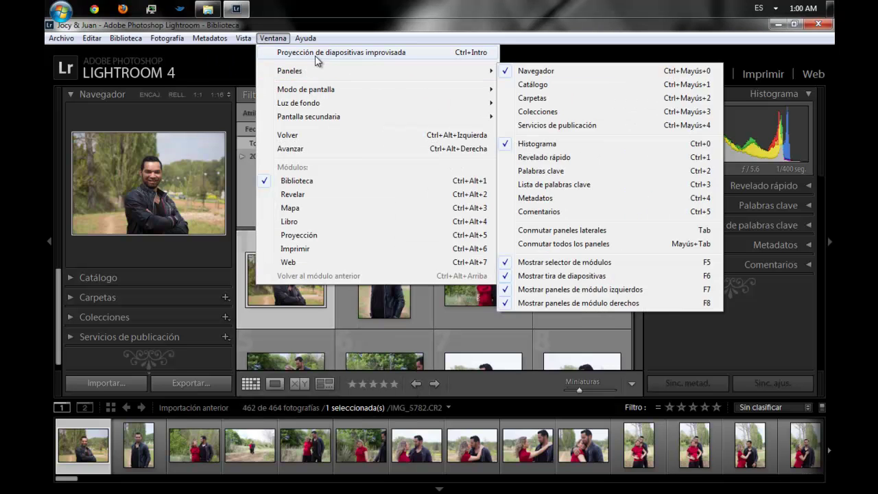
mouse_move(306, 90)
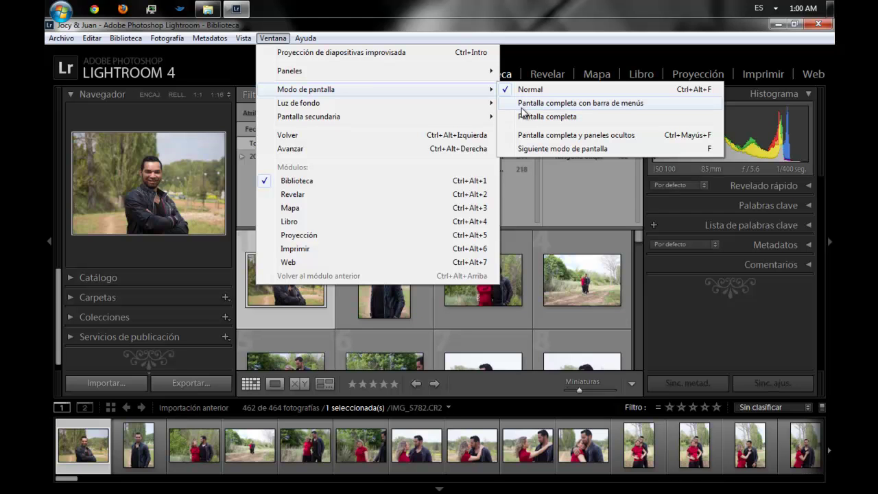
click(523, 105)
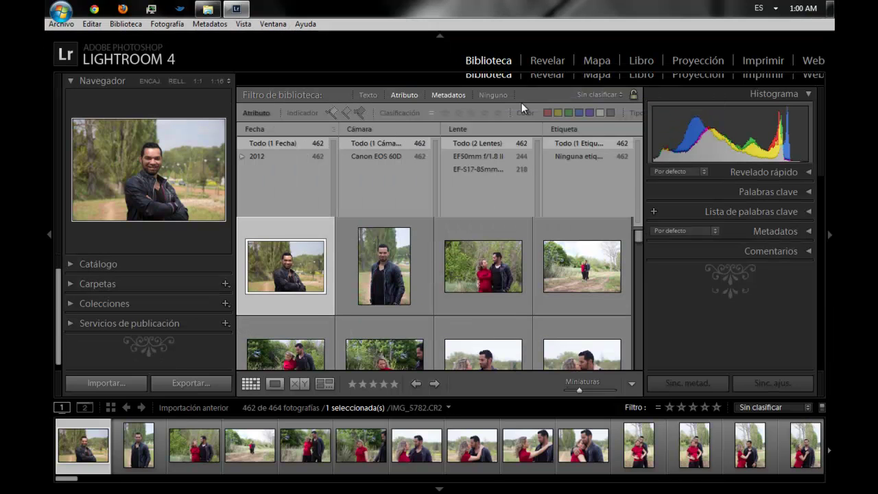
click(273, 24)
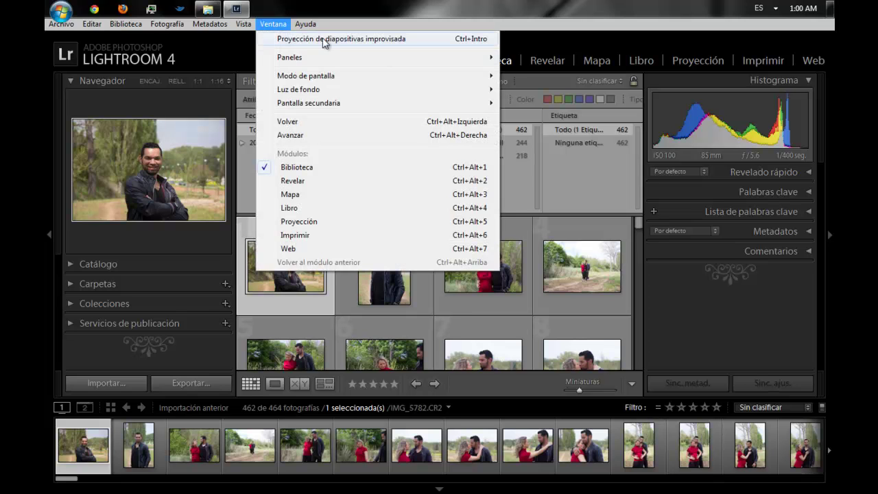
click(439, 5)
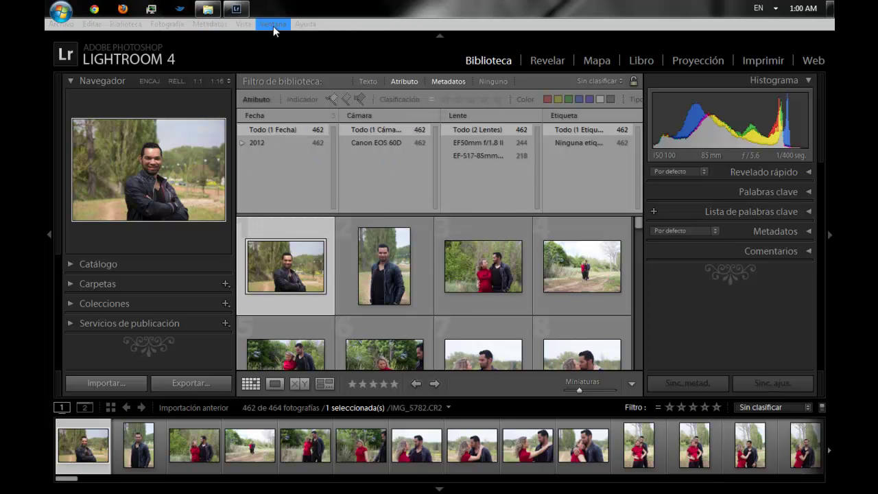
click(273, 25)
mouse_move(289, 57)
click(441, 8)
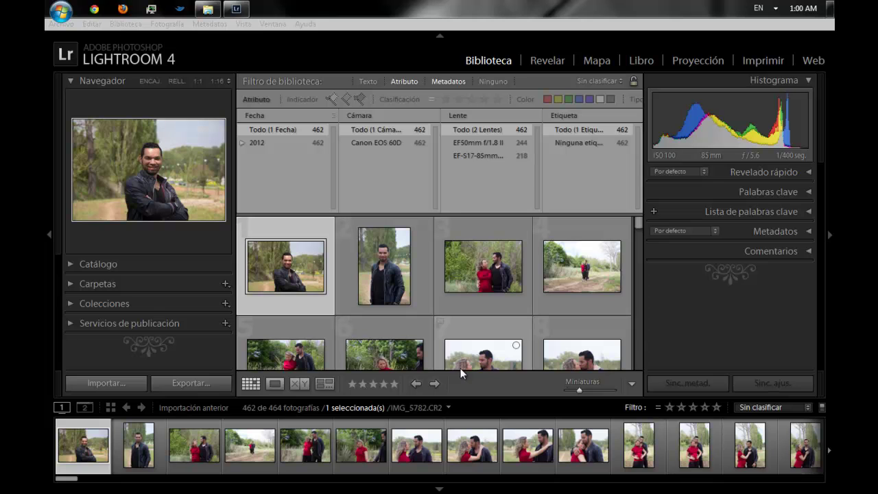
click(273, 24)
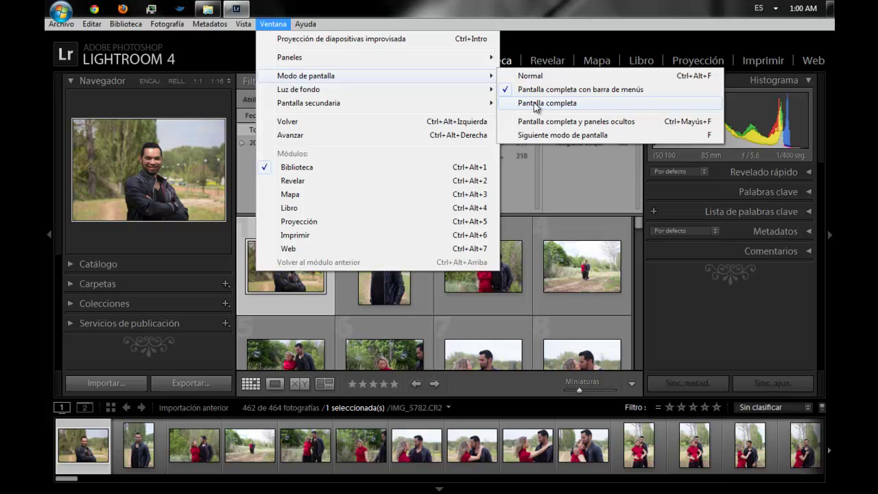
click(535, 105)
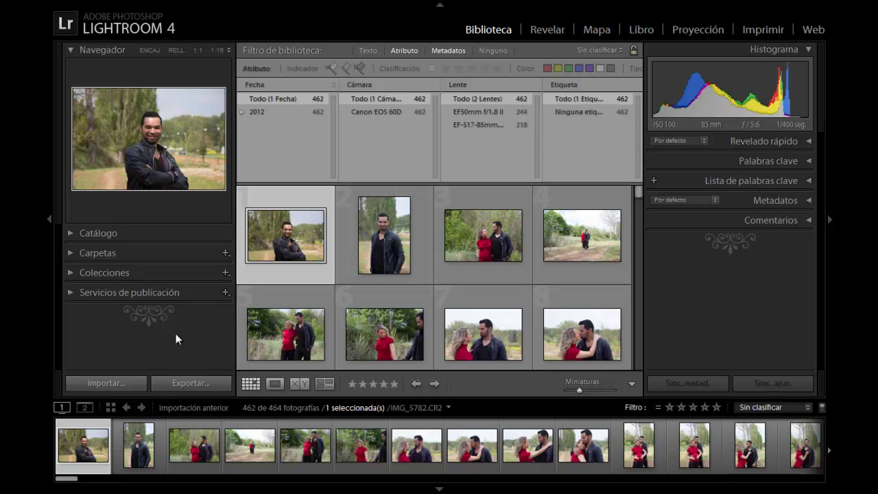
Show IMG_5785.CR2 in Loupe view with all panels hidden, star-rate it, and restore the filmstrip
click(275, 384)
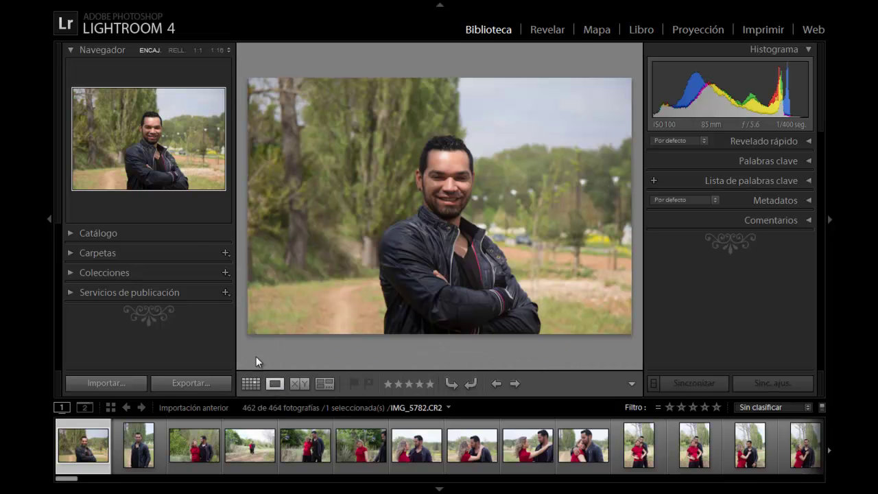
click(50, 220)
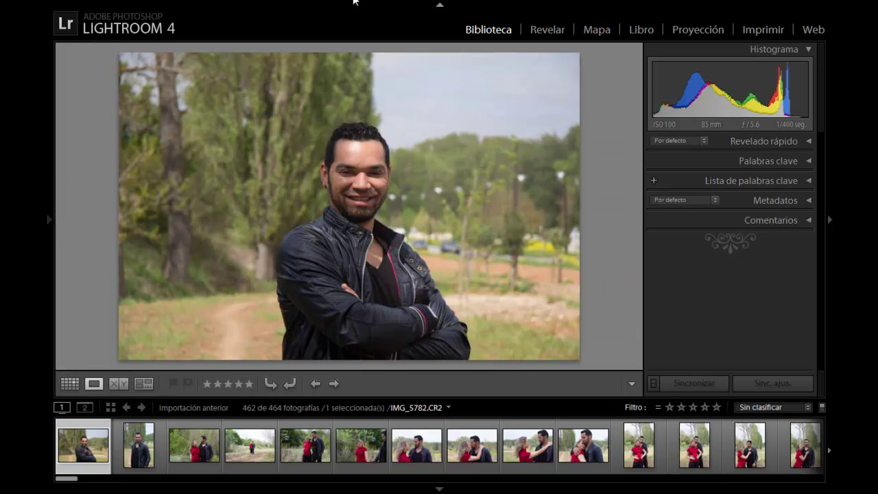
click(441, 5)
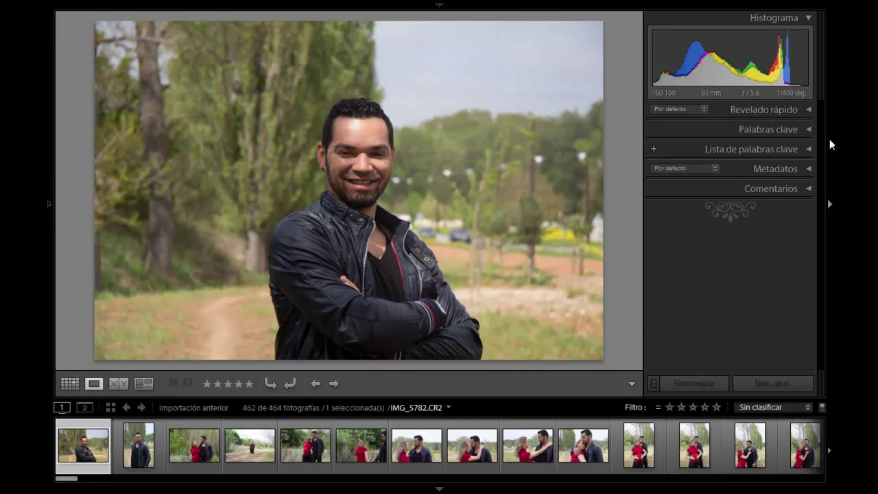
click(827, 204)
mouse_move(439, 2)
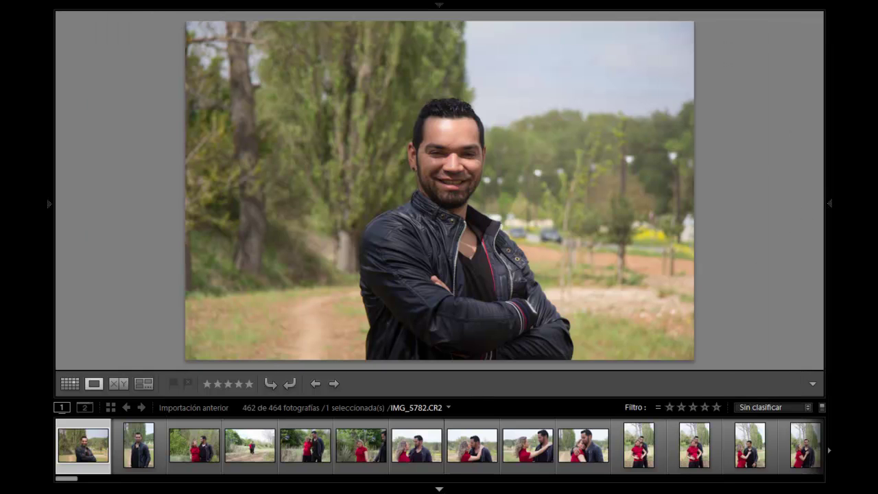
click(439, 489)
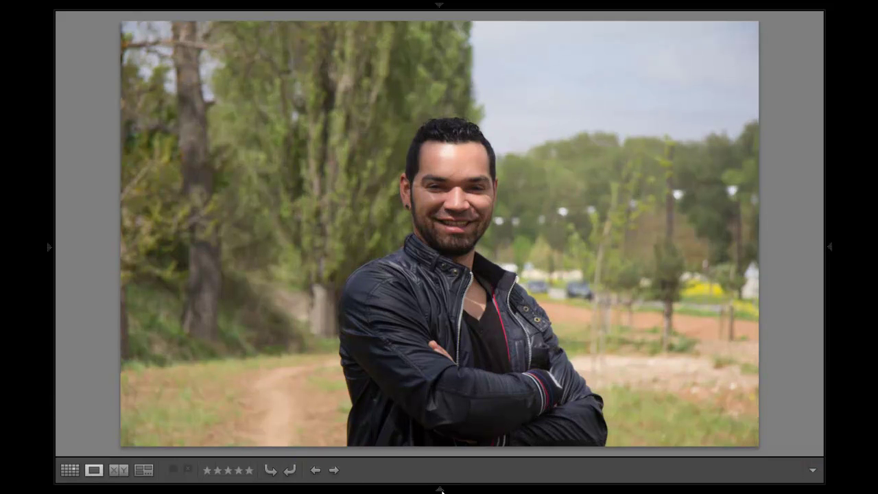
click(229, 472)
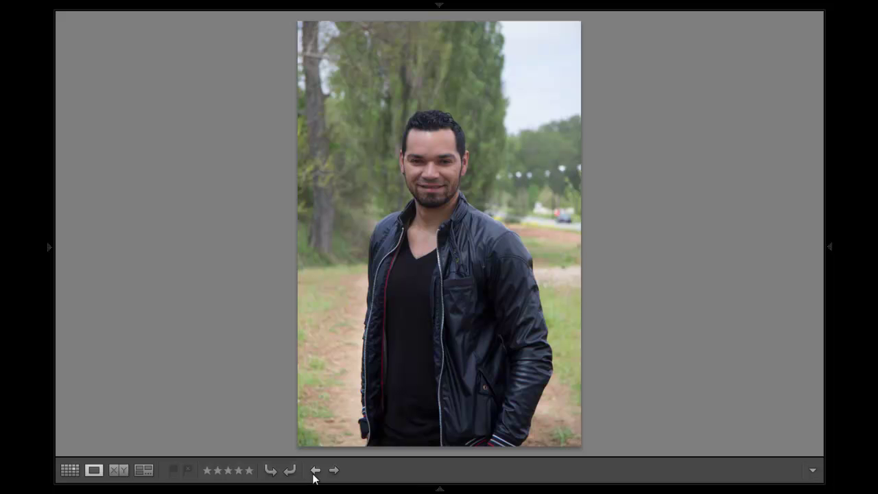
click(439, 488)
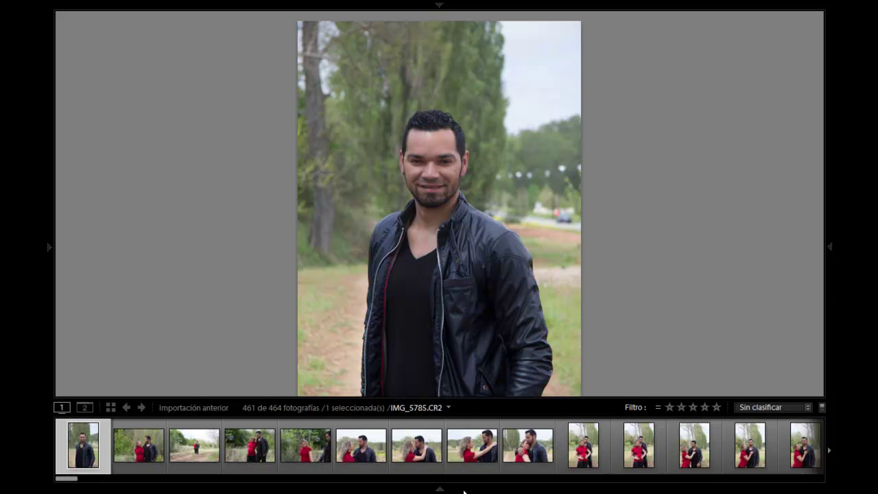
mouse_move(703, 407)
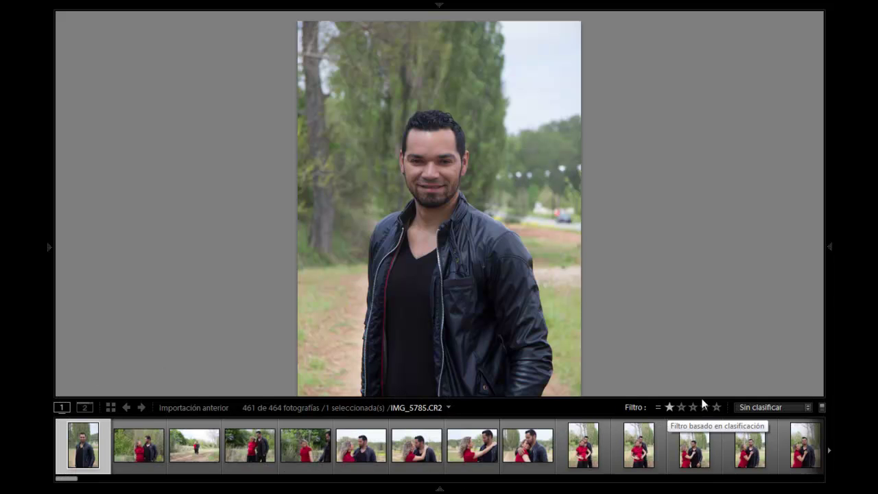
Try the flagged and one-star filters, then apply the Clasificado filter showing 3 of 464 photos
click(811, 406)
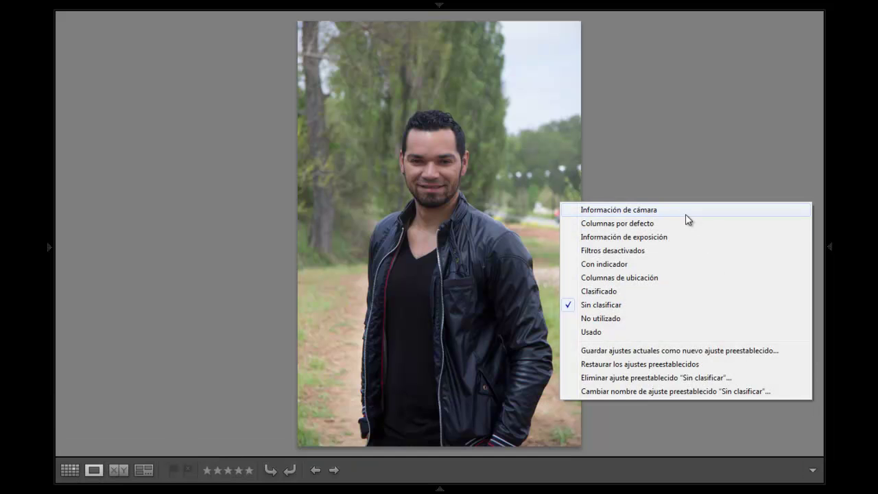
click(690, 265)
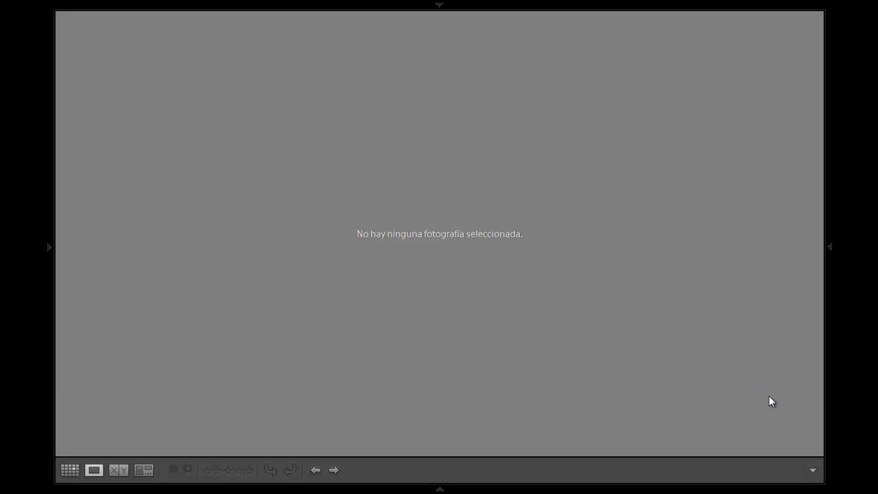
mouse_move(439, 488)
click(669, 407)
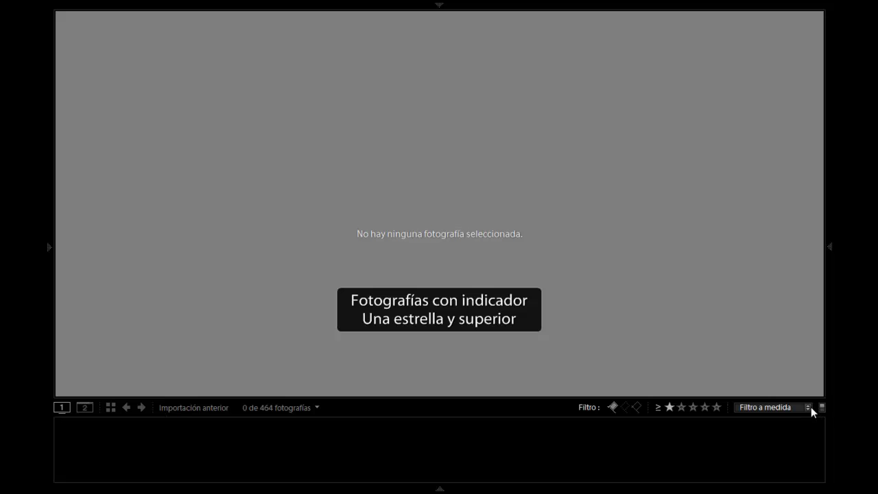
click(809, 407)
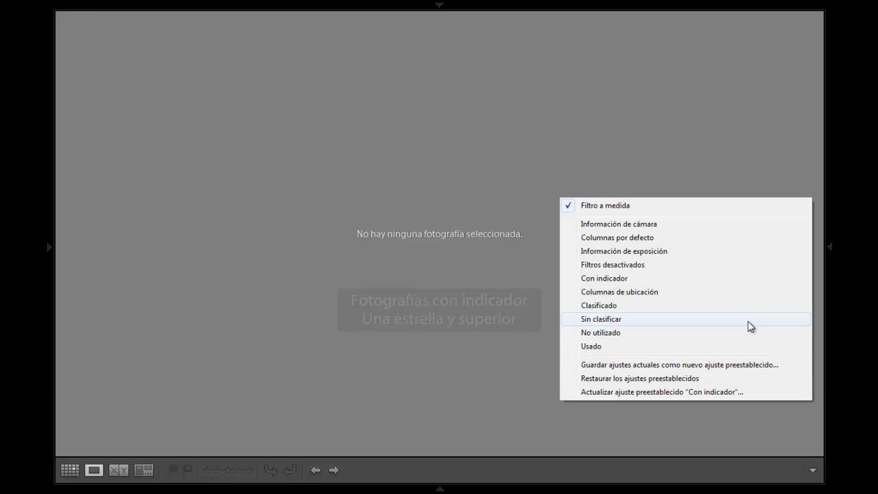
click(744, 306)
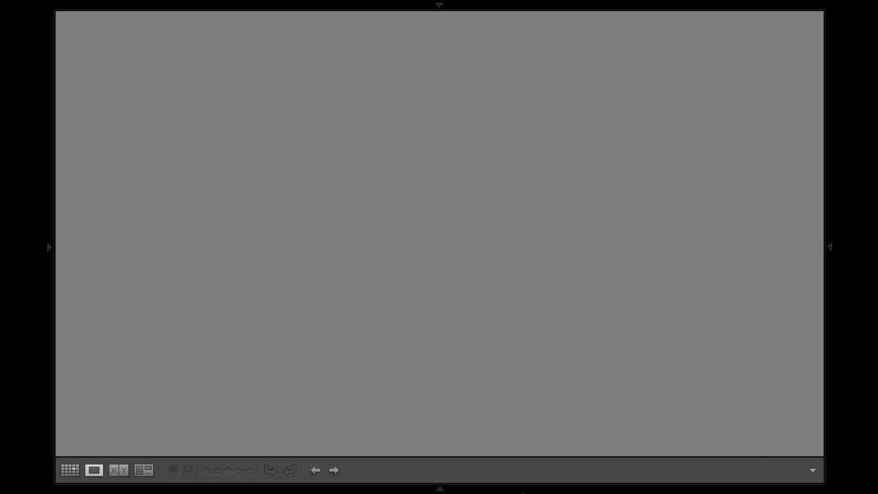
mouse_move(439, 487)
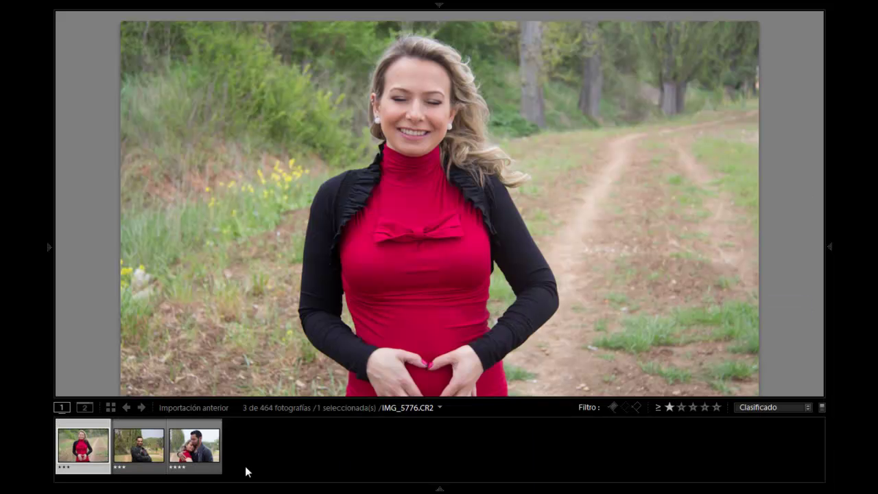
Open IMG_5782.CR2, zoom to 1:1 on the man's face, then fit it back to the window
click(151, 456)
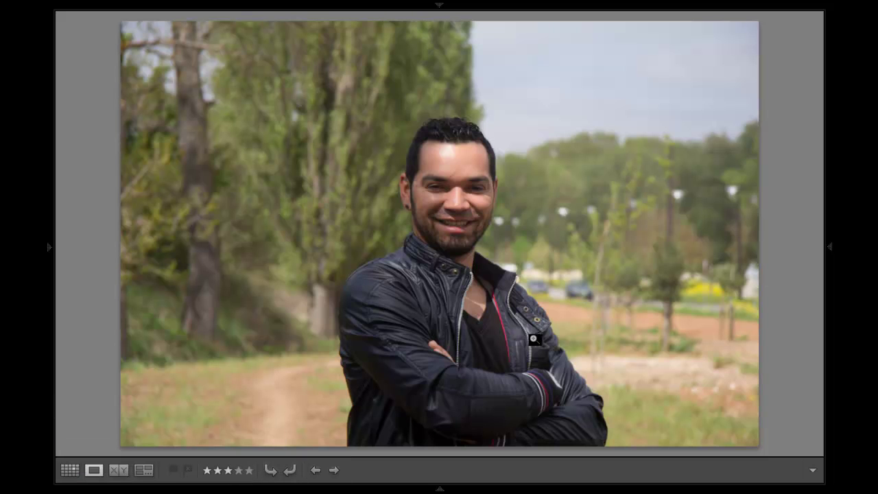
click(465, 190)
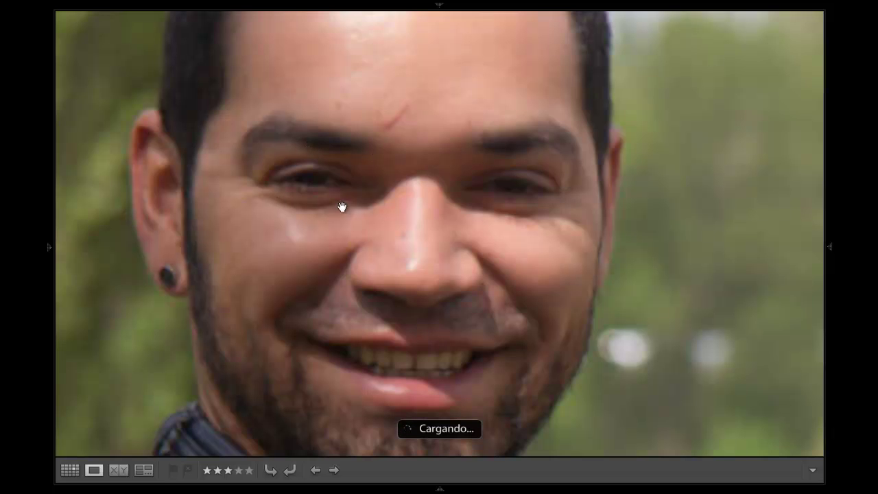
key(Right)
click(422, 270)
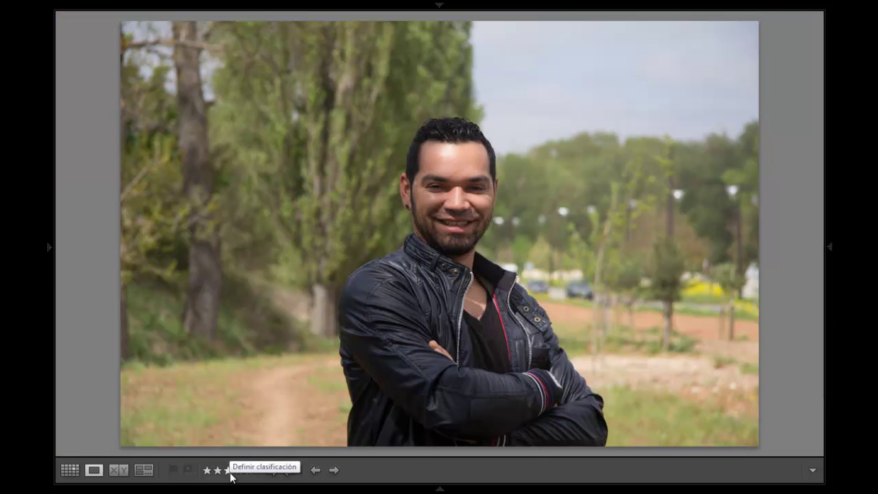
mouse_move(439, 489)
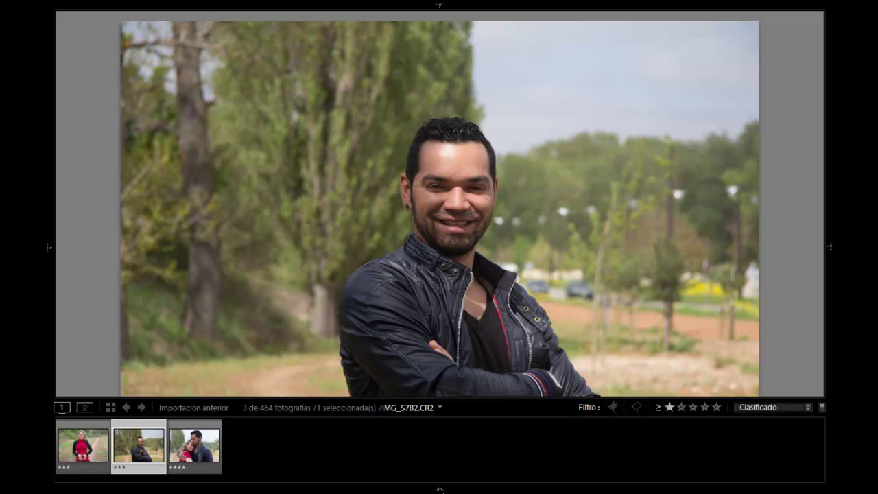
click(444, 489)
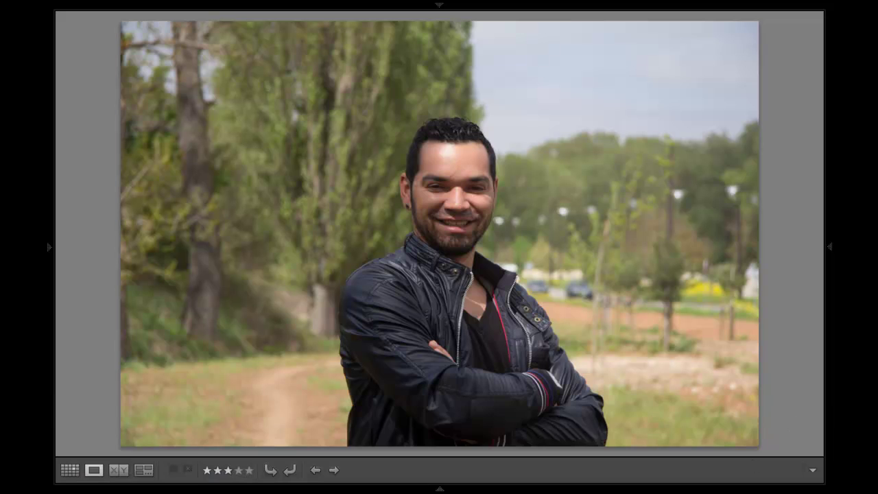
Remove the rated filter, clear the current photo's rating, and rate the man's portrait
click(804, 407)
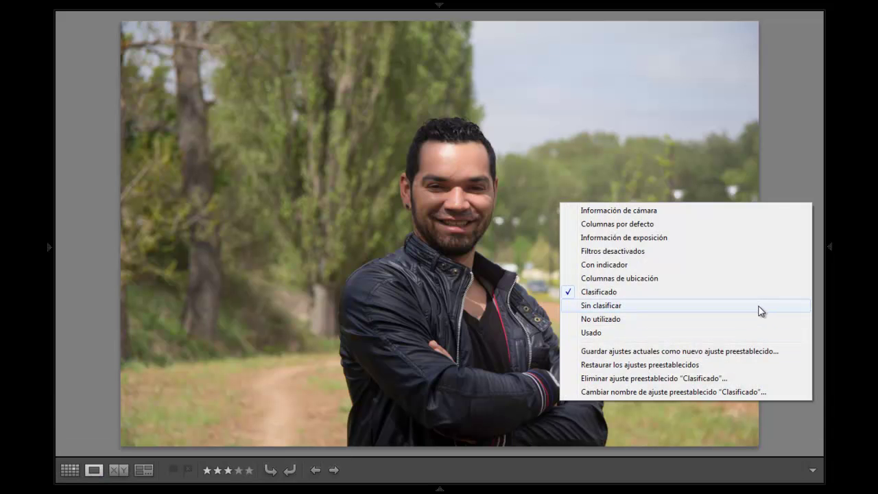
click(760, 305)
key(0)
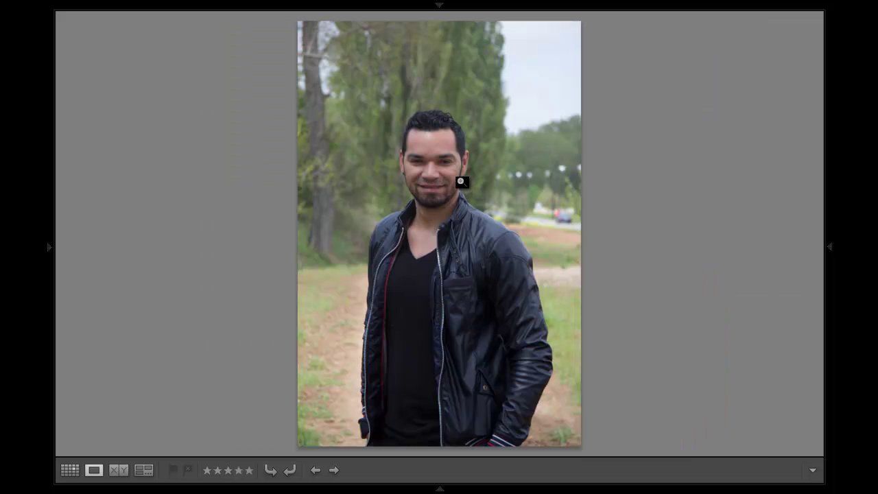
click(228, 470)
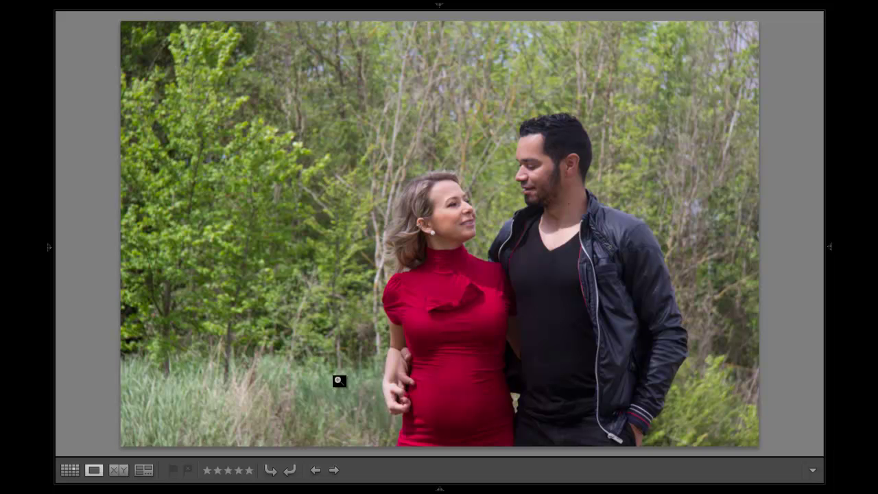
Rate the couple photo three stars and the walking couple and woman-in-red photos two stars
click(228, 471)
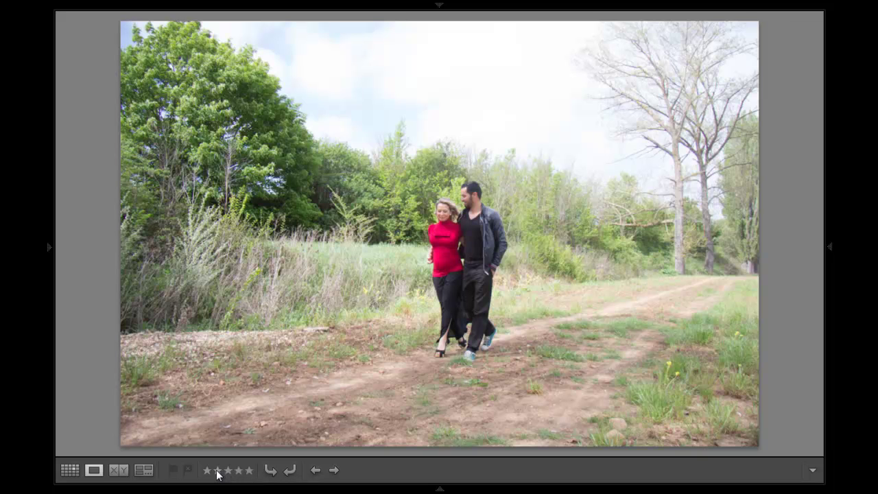
click(218, 470)
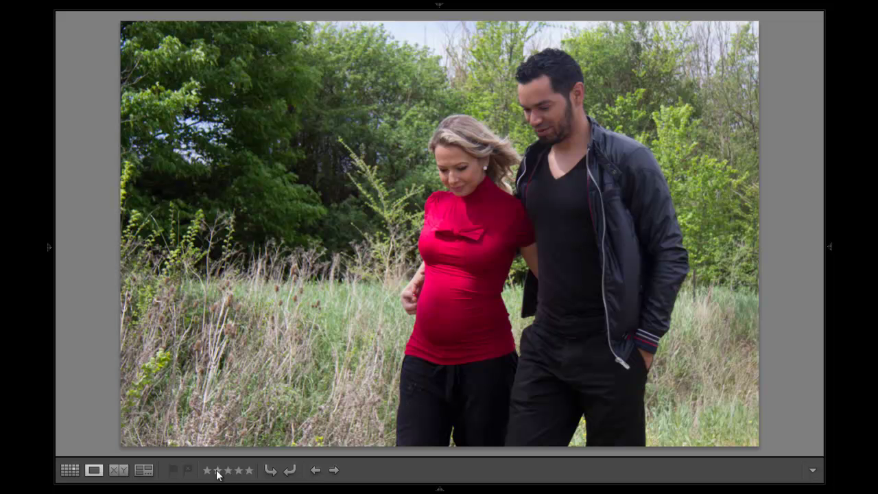
click(217, 471)
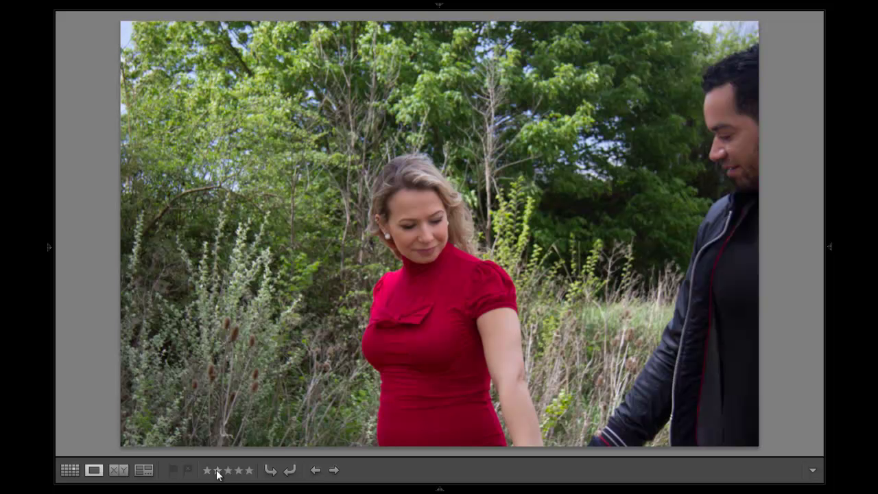
click(217, 470)
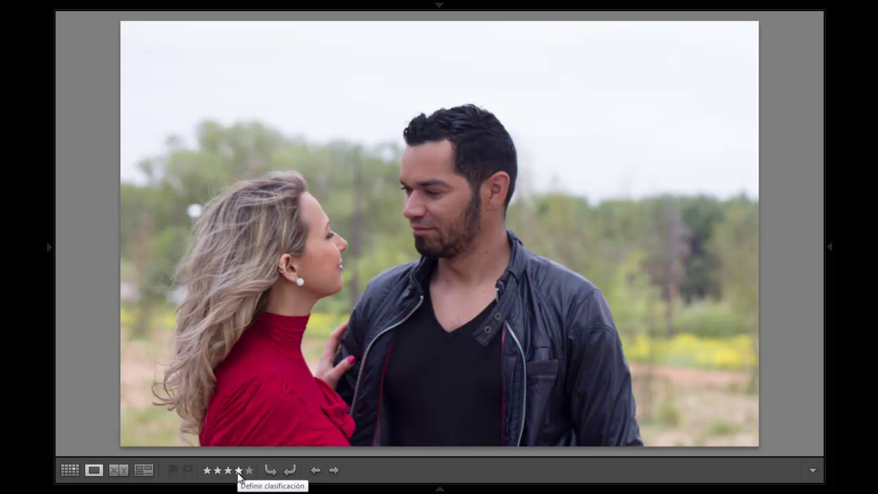
key(Right)
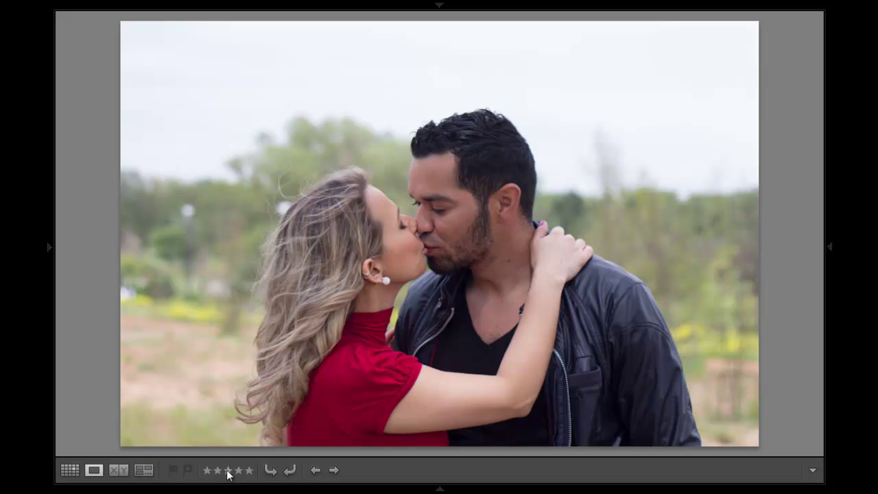
Rate the kissing, face-to-face, embracing and belly-holding standing portraits, advancing through the series
click(237, 471)
key(Right)
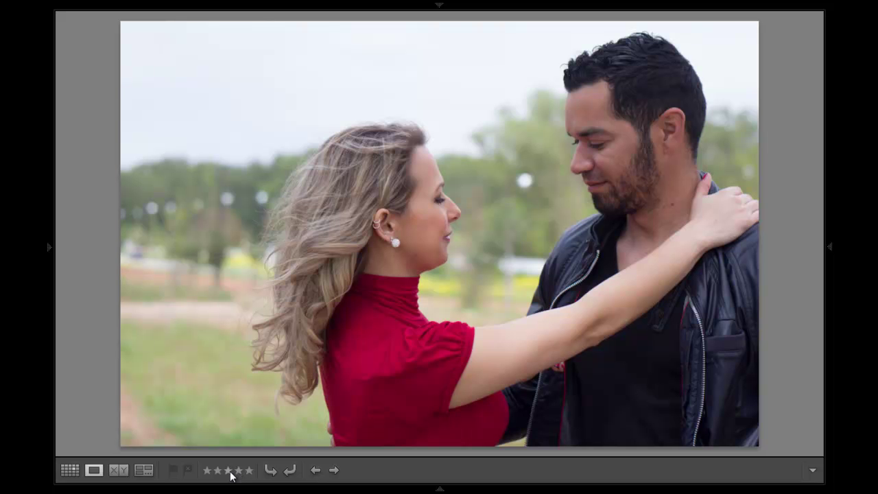
click(229, 470)
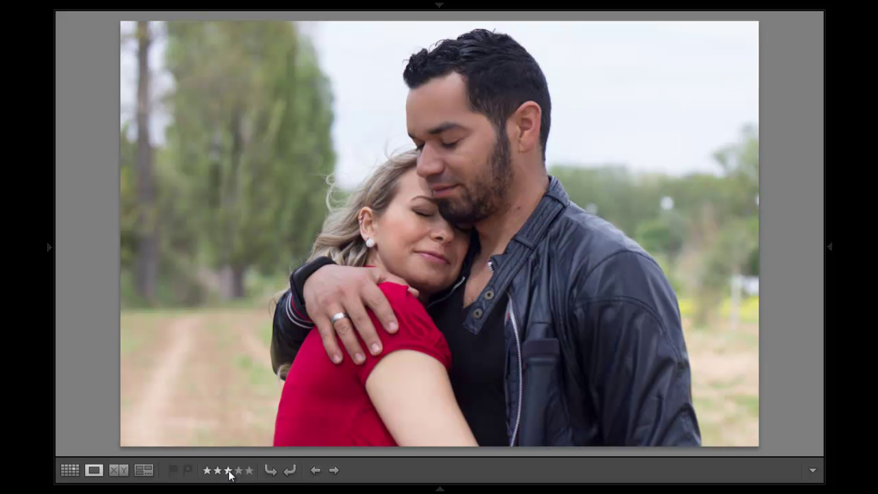
click(229, 471)
click(229, 471)
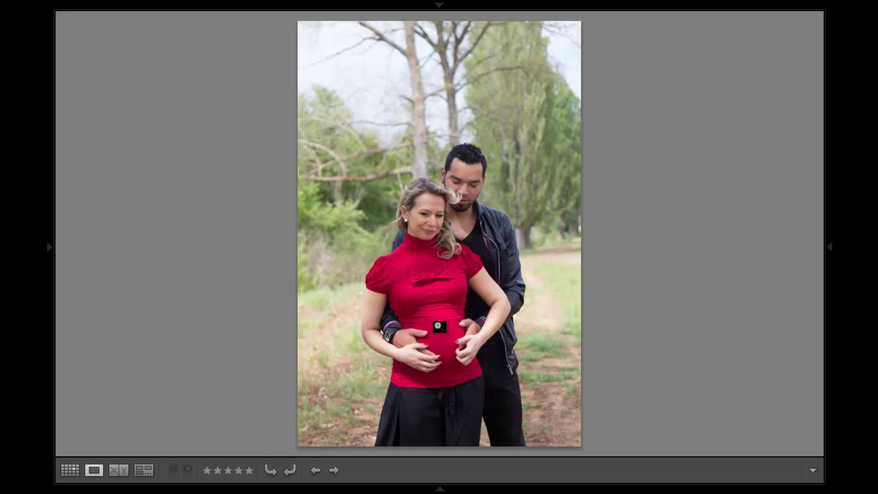
click(230, 471)
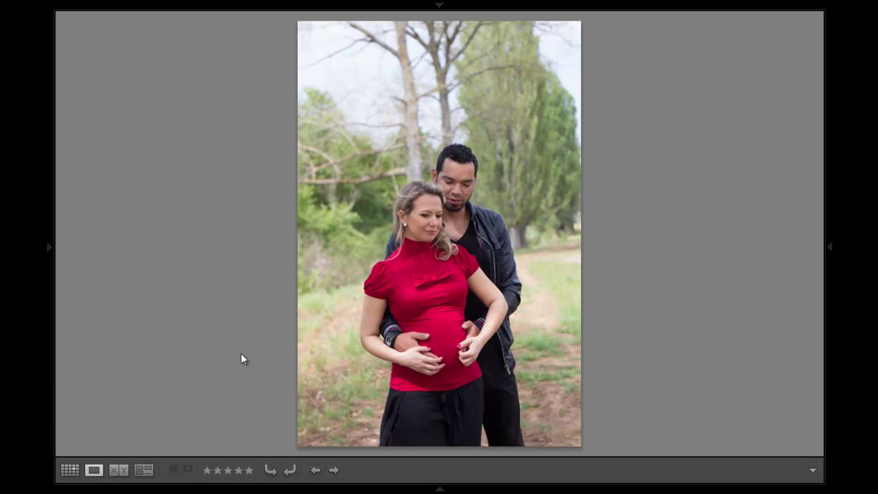
click(238, 470)
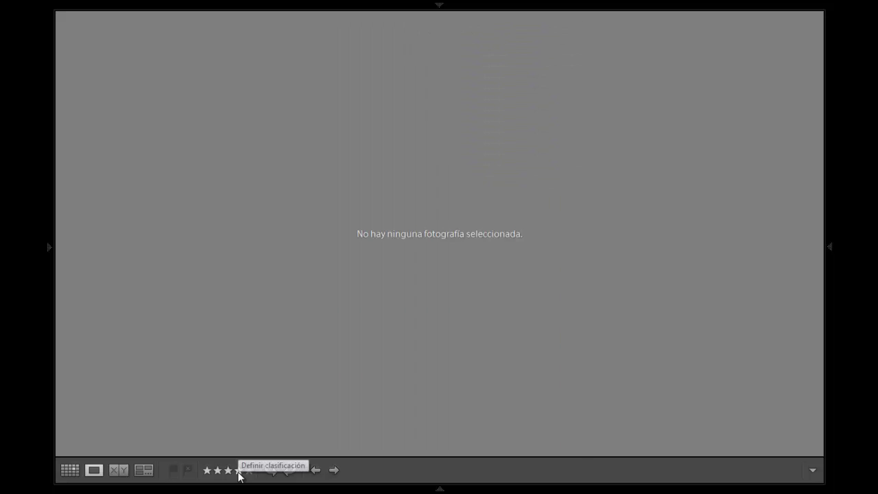
Rate the standing couple portrait, advance, and zoom to 1:1 on the man's face
click(239, 472)
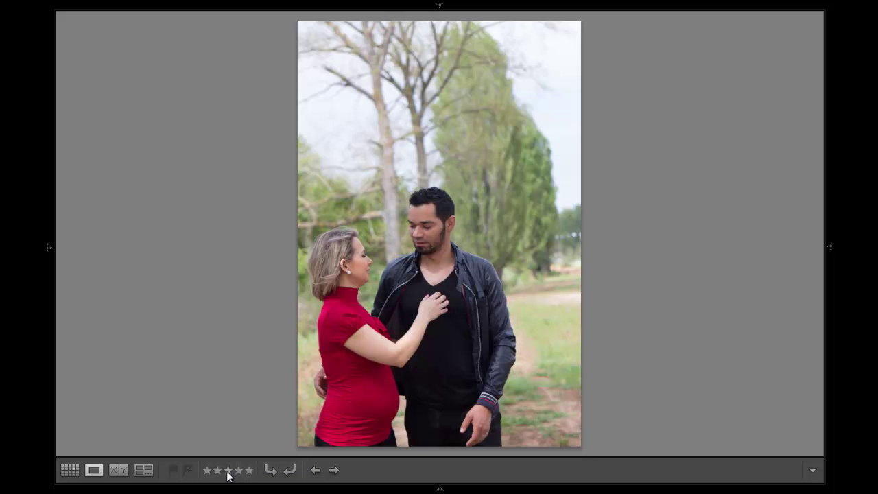
click(227, 472)
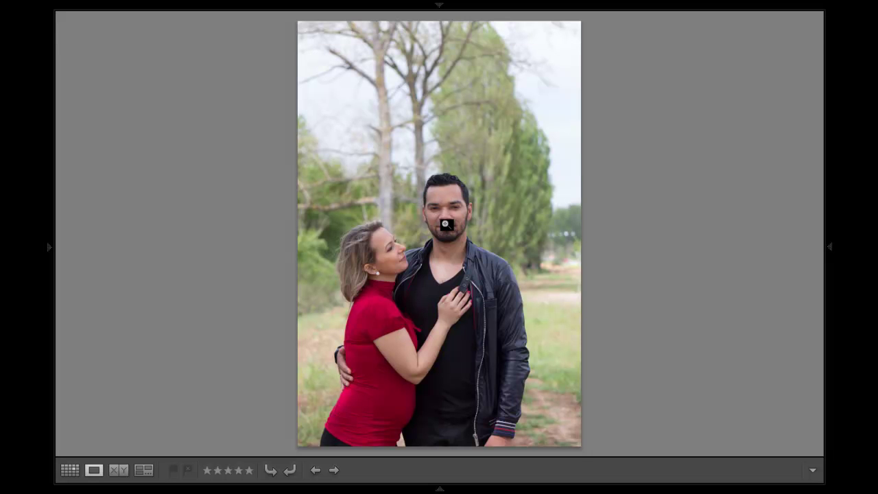
click(445, 212)
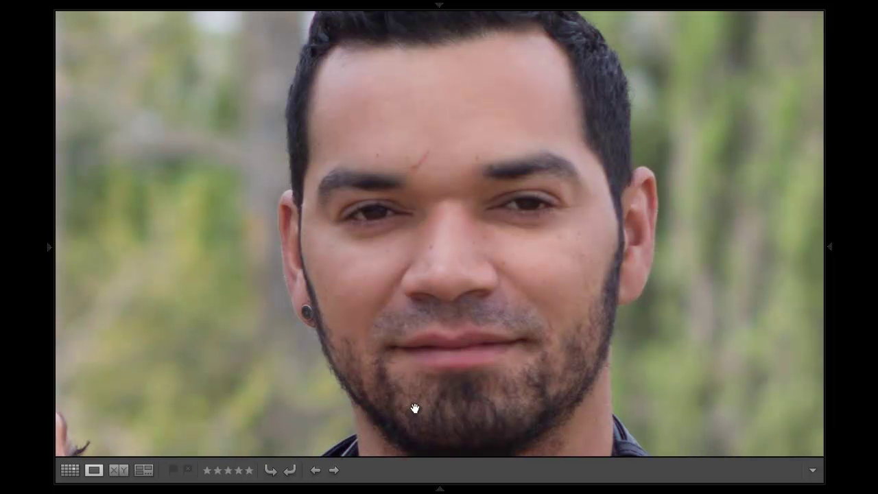
Pan the 1:1 close-up across the woman's face, then zoom back out to the whole photo
mouse_move(236, 412)
mouse_down()
mouse_move(597, 280)
mouse_move(582, 139)
mouse_move(561, 58)
mouse_up()
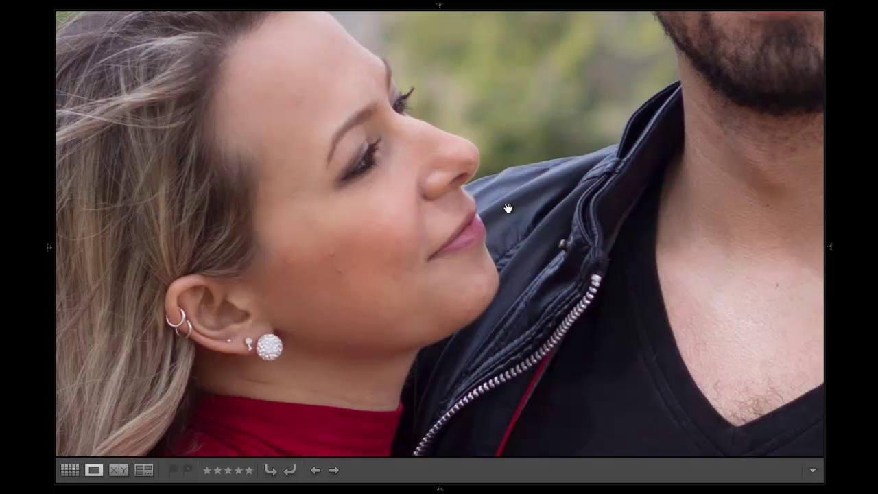
drag(508, 208, 339, 164)
click(339, 165)
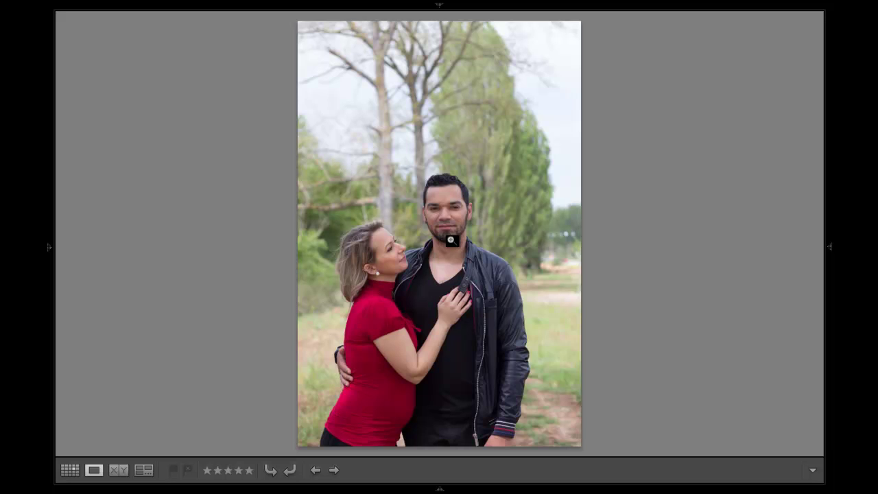
Give the embracing portrait four stars and the next photos five stars, advancing each time
click(238, 471)
key(Right)
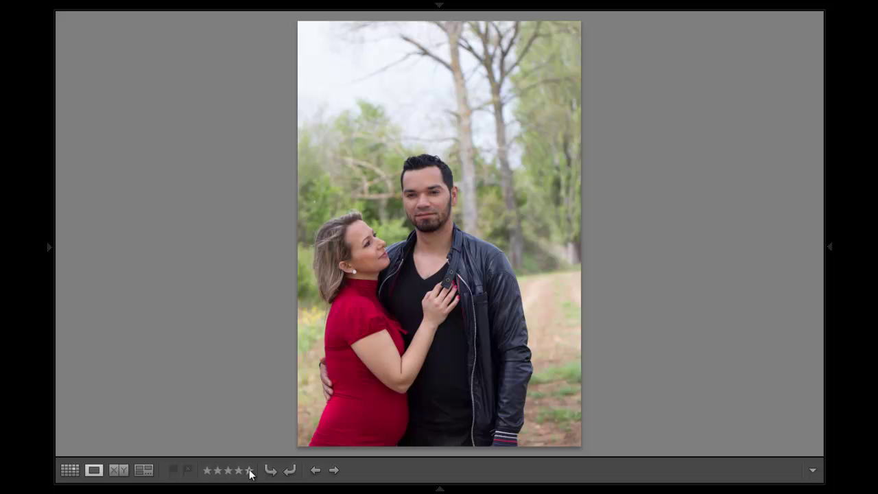
click(250, 471)
key(Right)
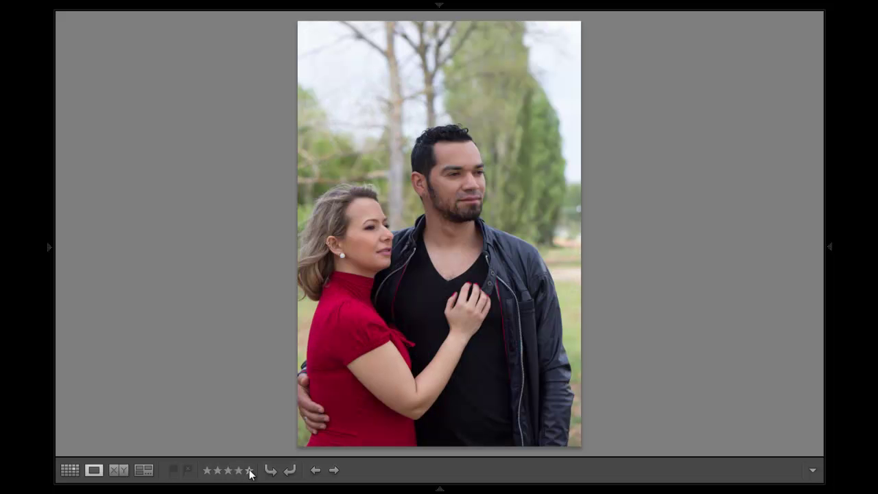
click(250, 470)
key(Right)
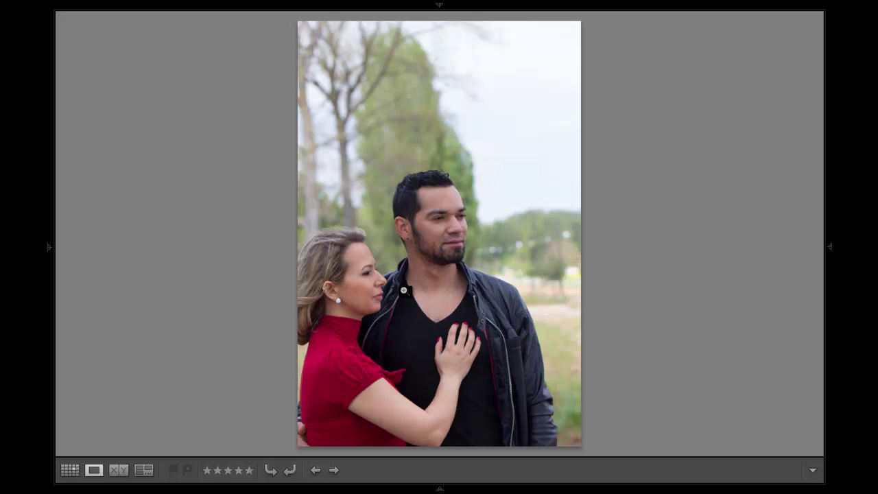
Rate the following couple portraits, ending with five stars for the laughing couple photo
click(238, 471)
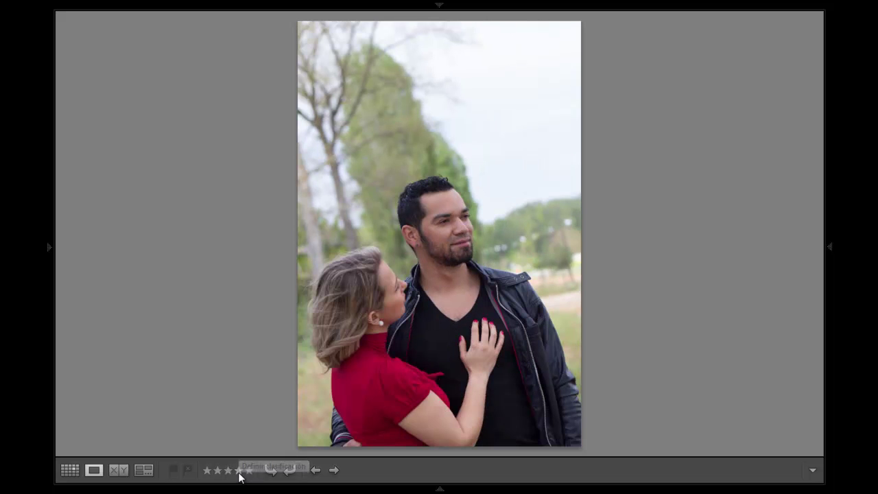
click(229, 470)
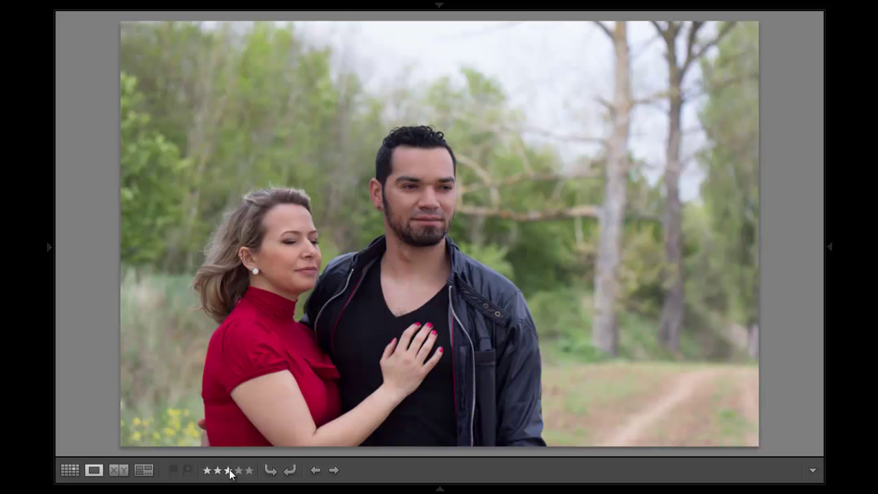
click(230, 470)
click(218, 472)
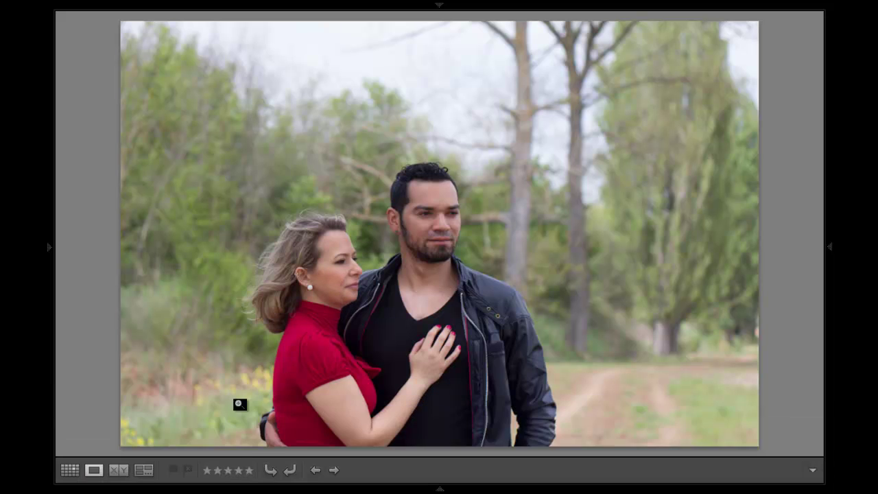
click(229, 471)
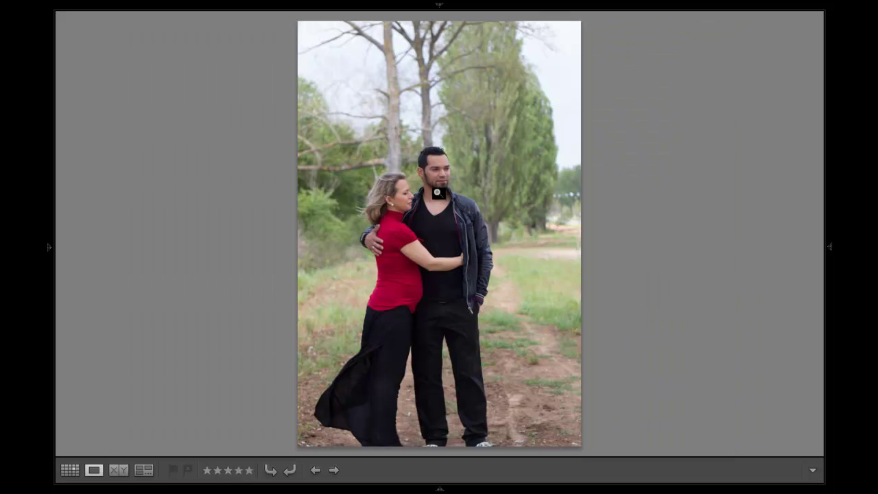
click(249, 472)
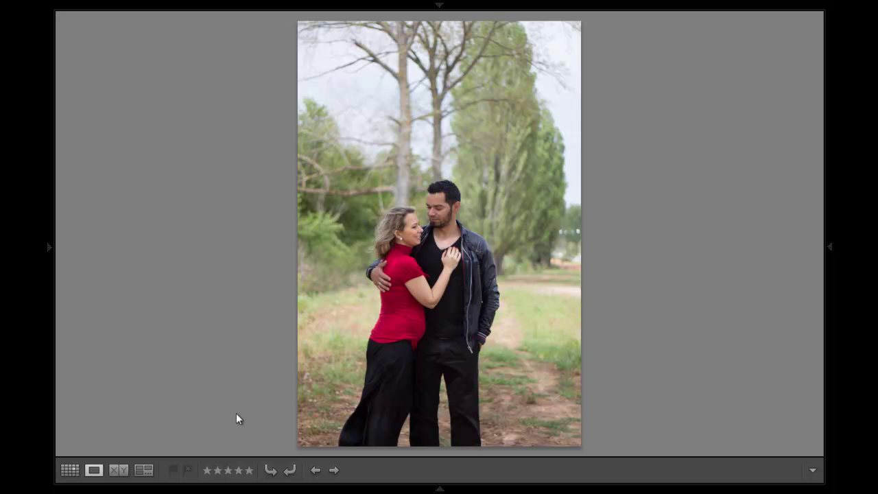
click(229, 470)
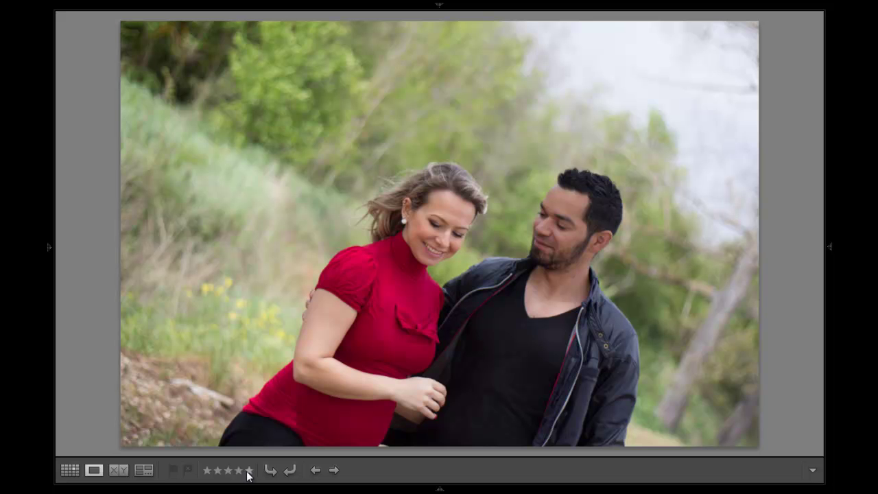
click(249, 471)
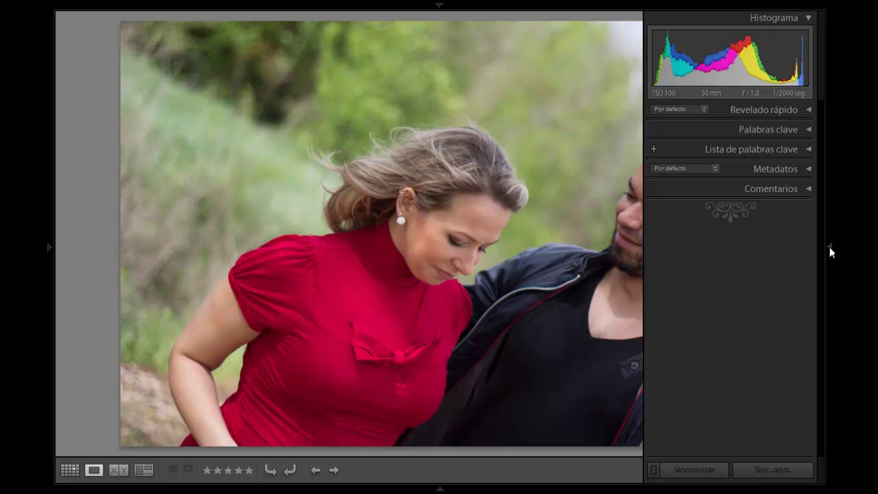
Pin the histogram panel open, skip two photos, and rate the smiling couple photo
click(829, 247)
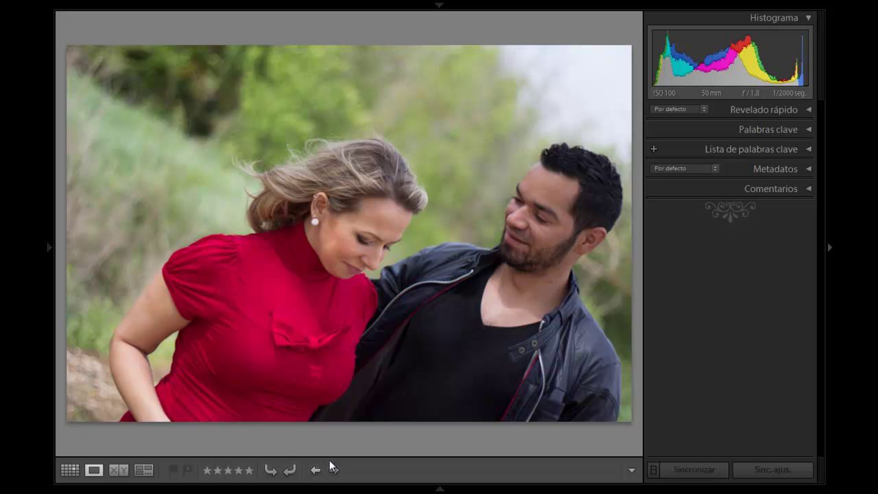
key(Right)
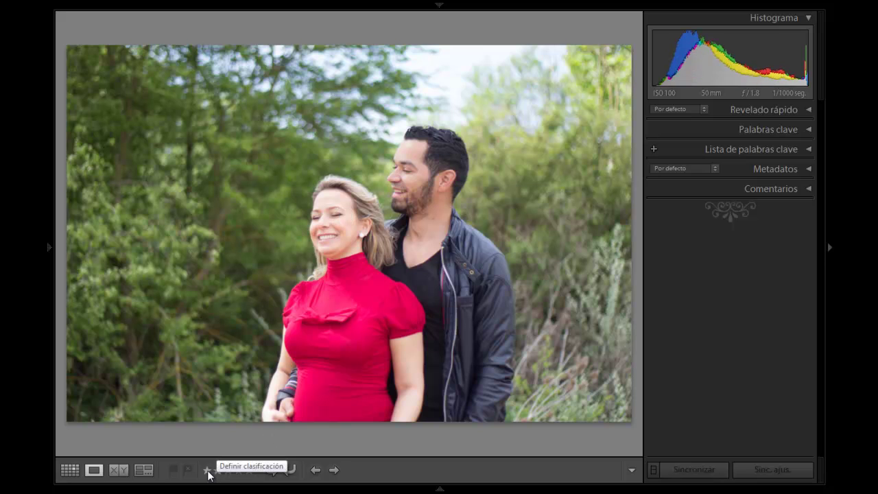
key(Right)
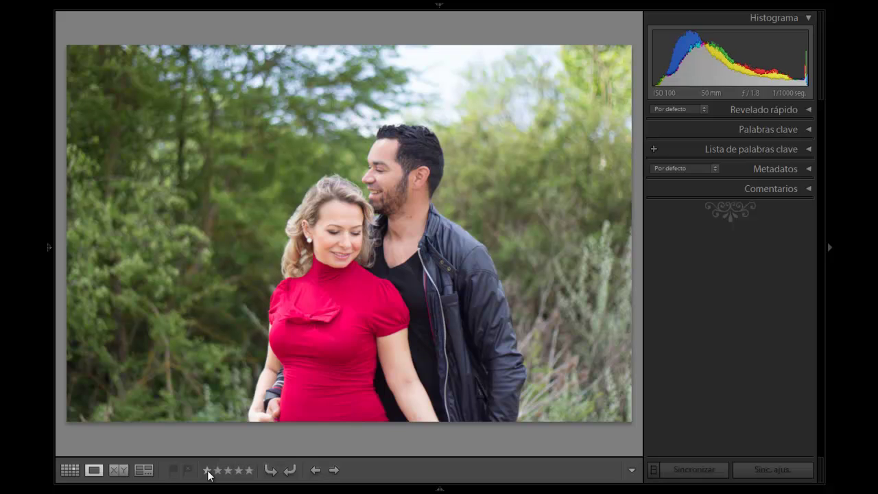
click(251, 471)
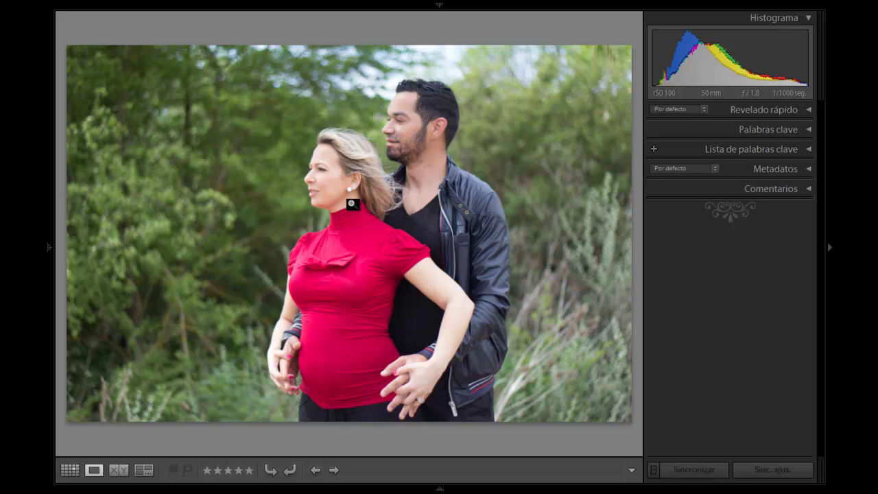
Zoom in on the woman-in-red profile shot and pan between her face and the man's bearded face
click(319, 169)
key(Right)
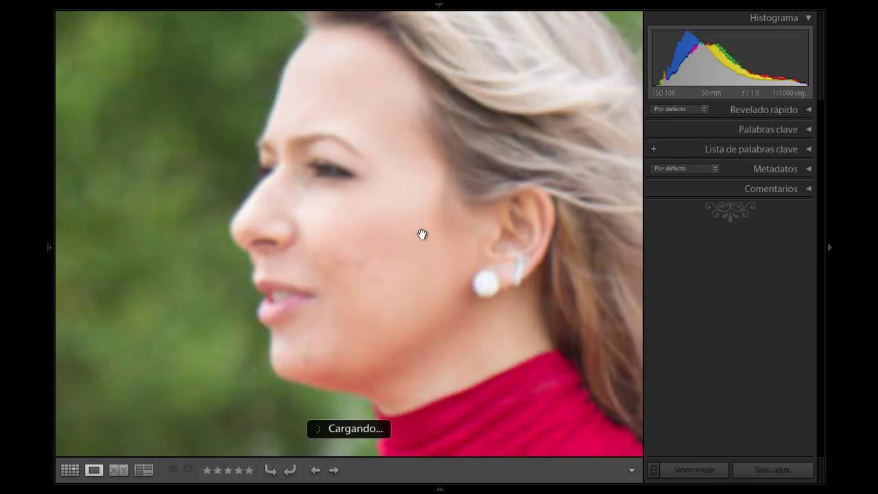
mouse_move(422, 234)
mouse_down()
mouse_move(497, 294)
mouse_move(169, 261)
mouse_up()
drag(490, 91, 427, 318)
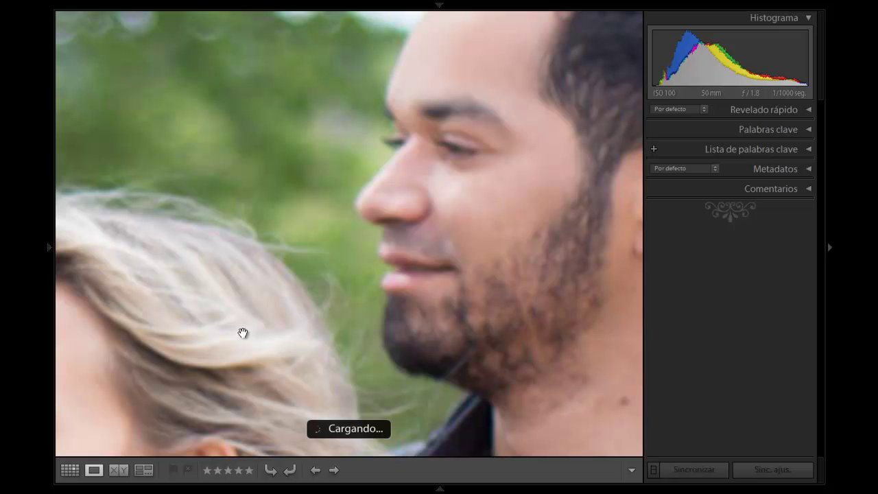
drag(243, 332, 500, 208)
drag(363, 323, 375, 159)
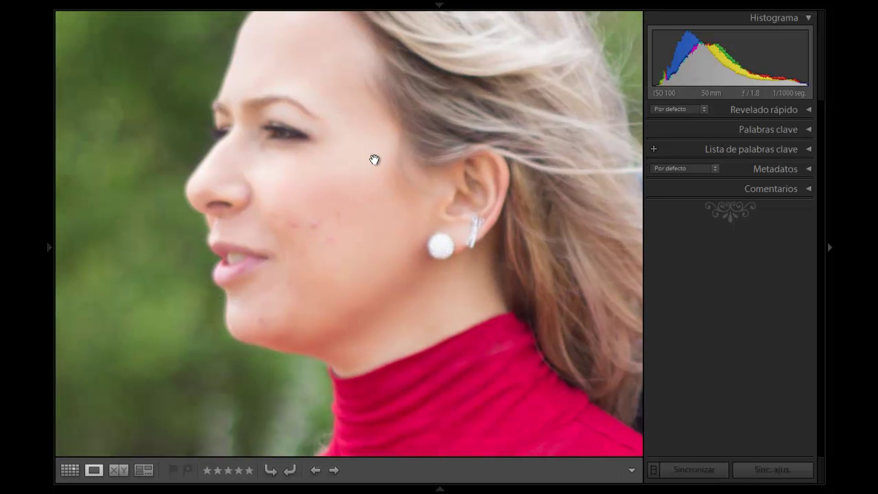
mouse_move(552, 112)
mouse_down()
mouse_move(329, 236)
mouse_move(221, 317)
mouse_up()
drag(440, 172, 446, 206)
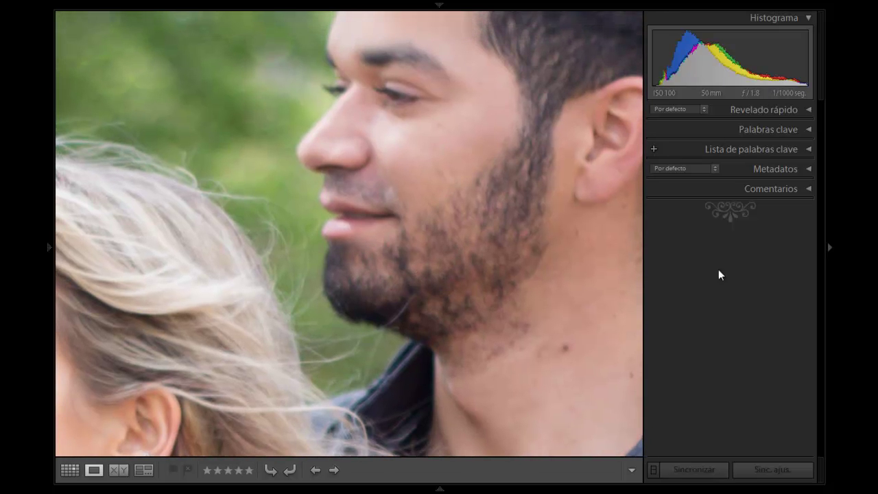
Fit the couple photo back to the window, then rate it and the next shots
click(445, 314)
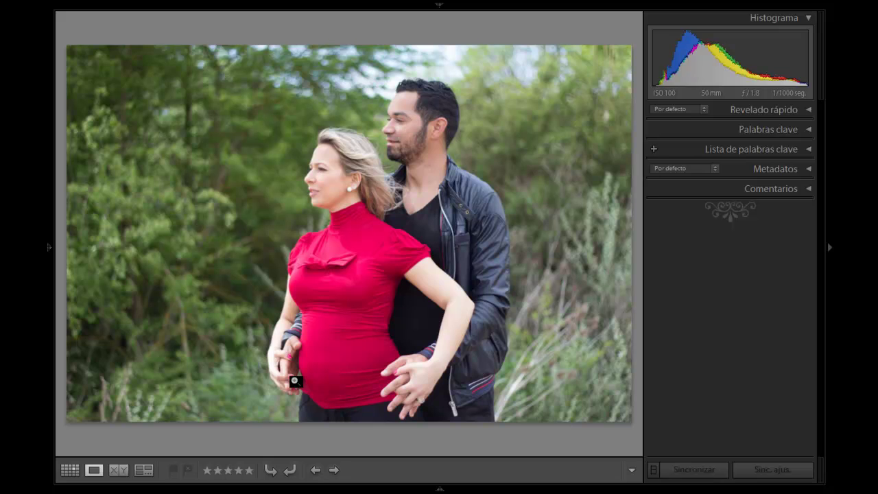
click(250, 473)
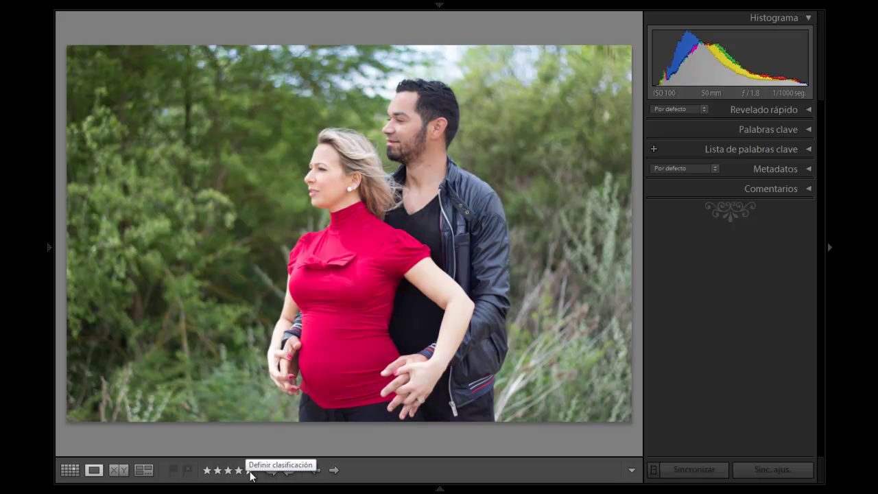
key(Right)
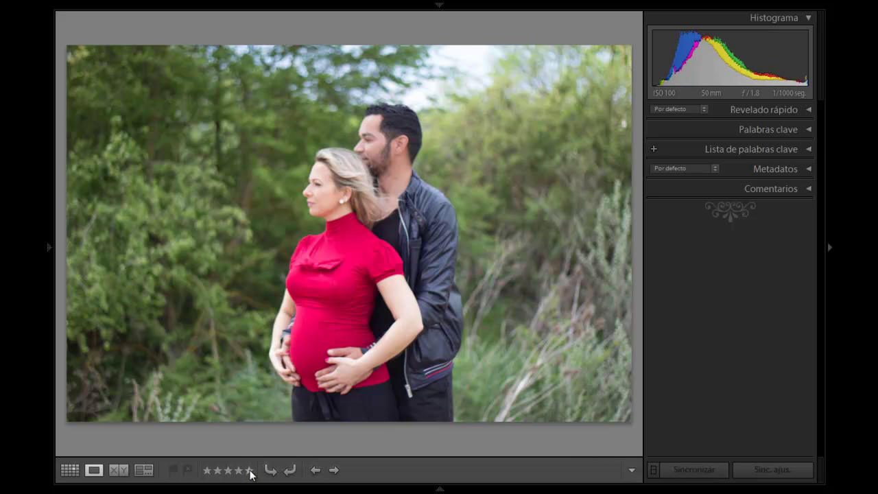
click(250, 473)
key(Right)
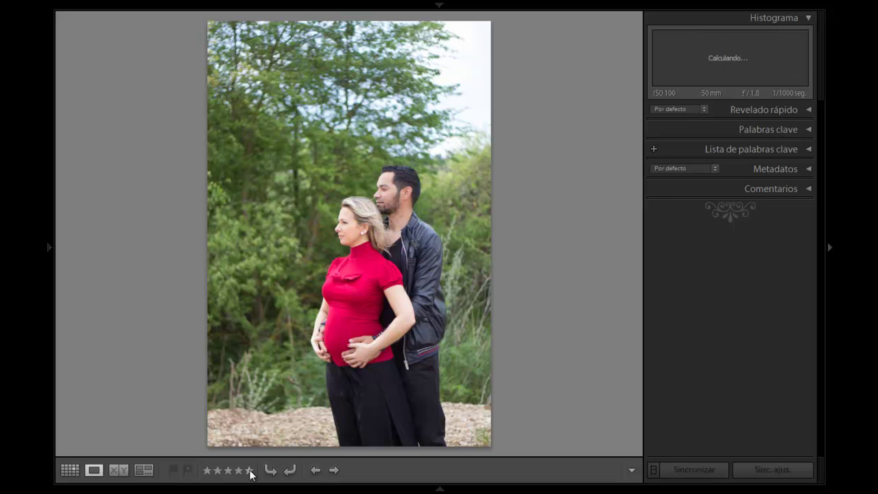
click(251, 473)
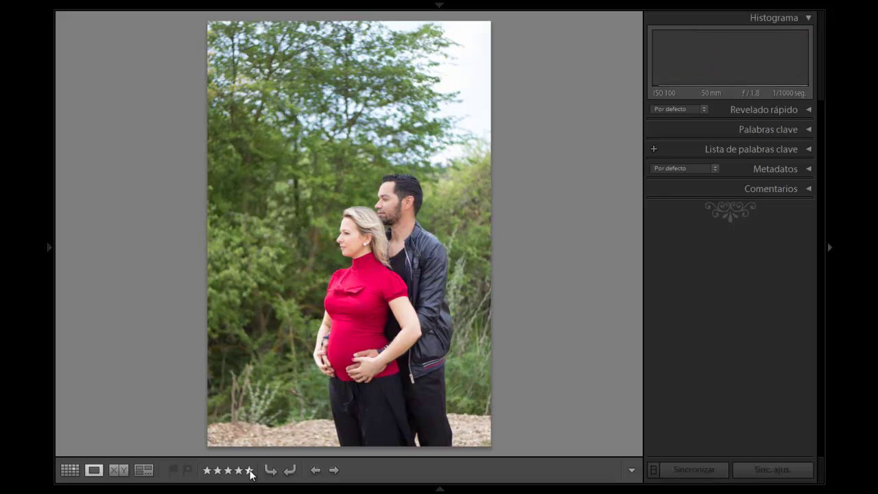
click(251, 473)
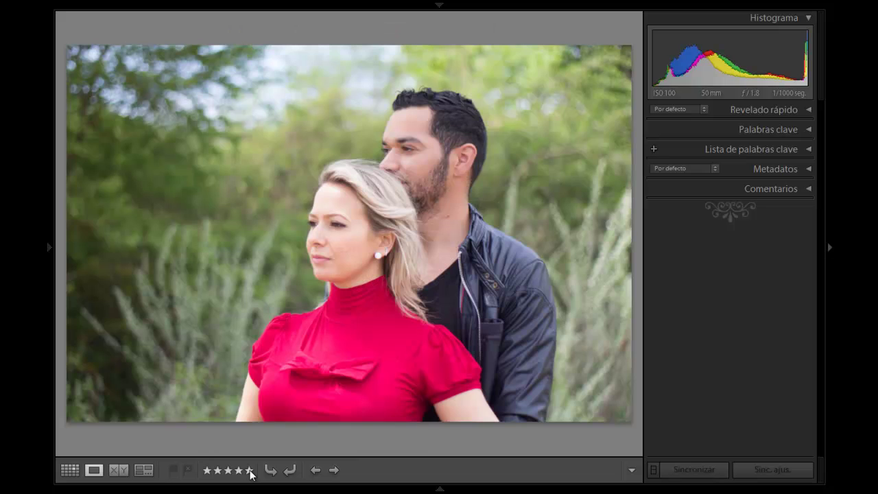
Rate the landscape couple shot, smiling man's portrait, woman's portrait and following couple photos
click(250, 473)
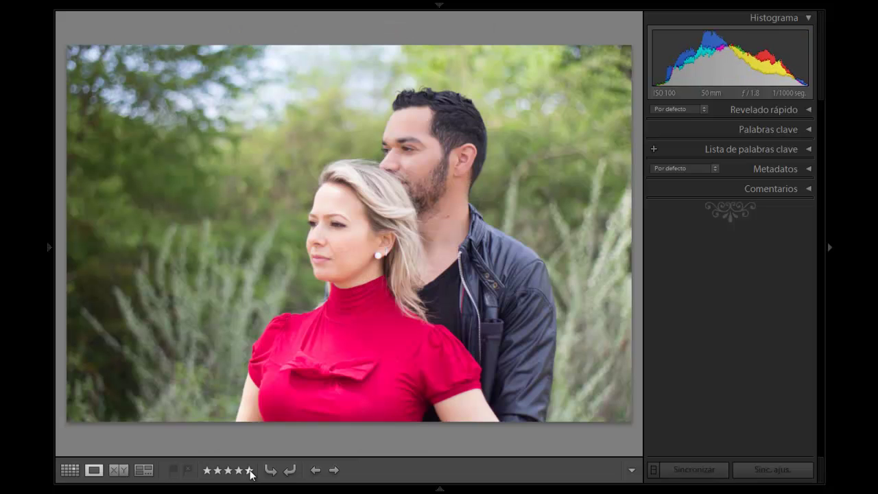
click(251, 473)
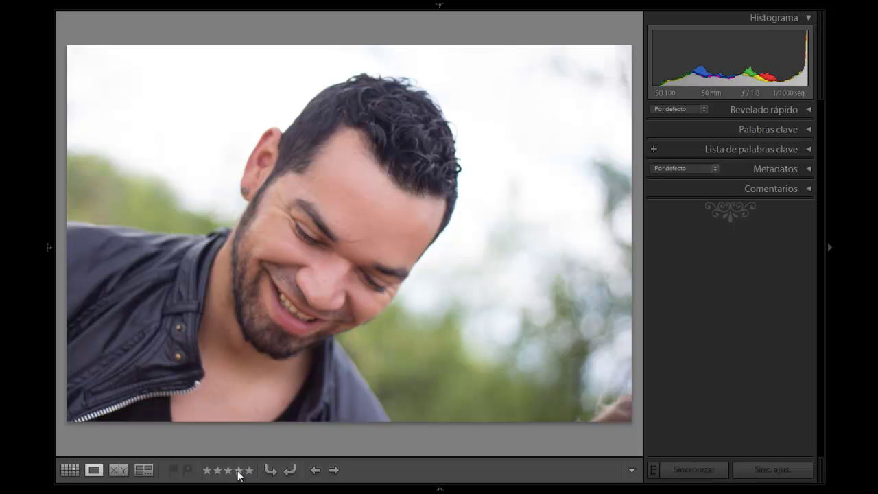
click(238, 473)
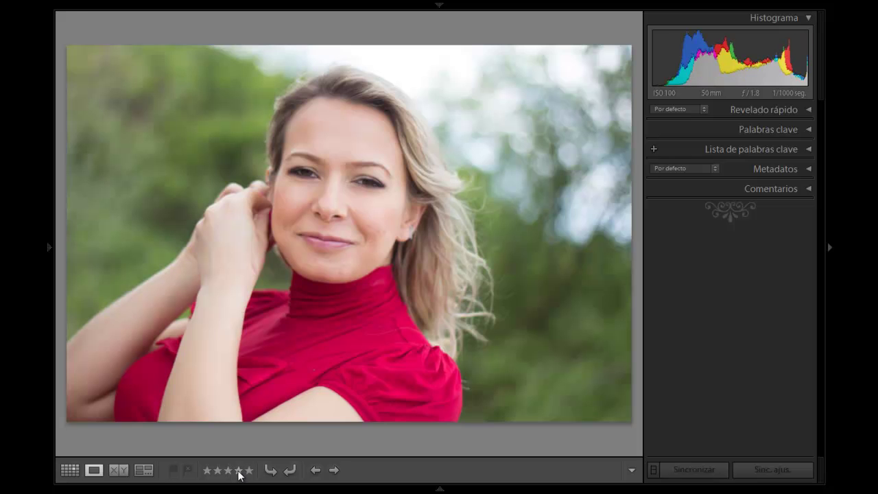
click(250, 474)
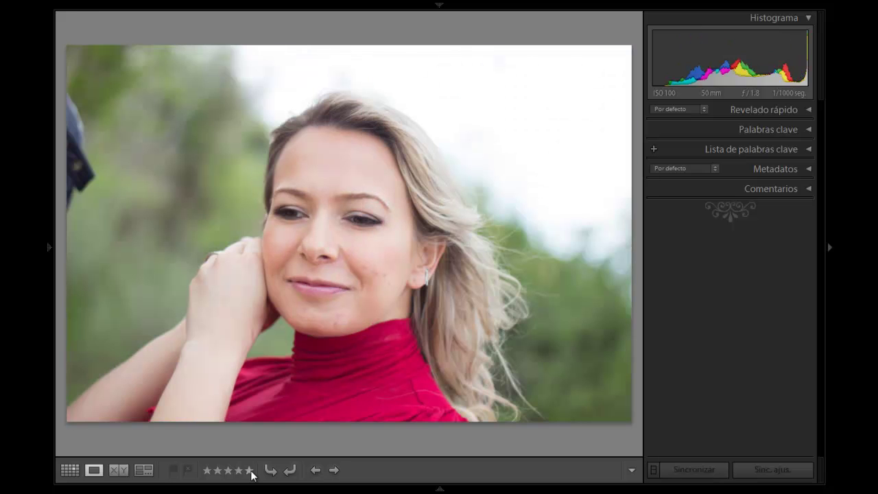
click(251, 474)
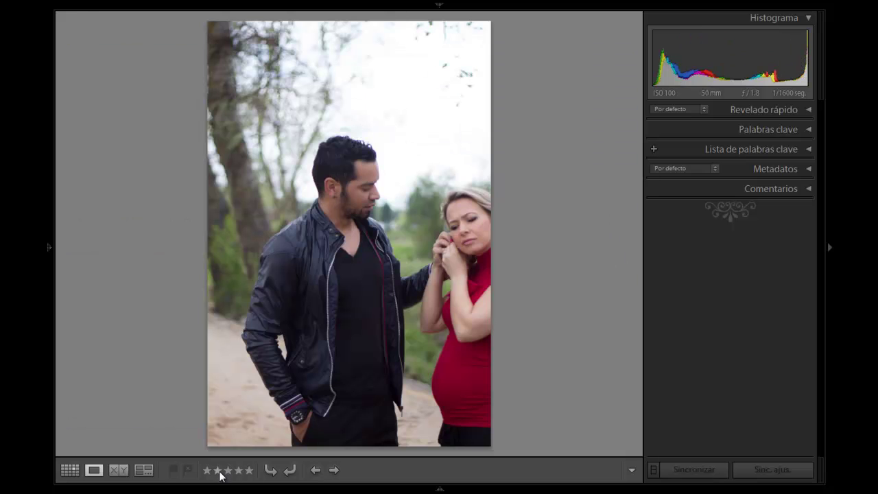
click(219, 471)
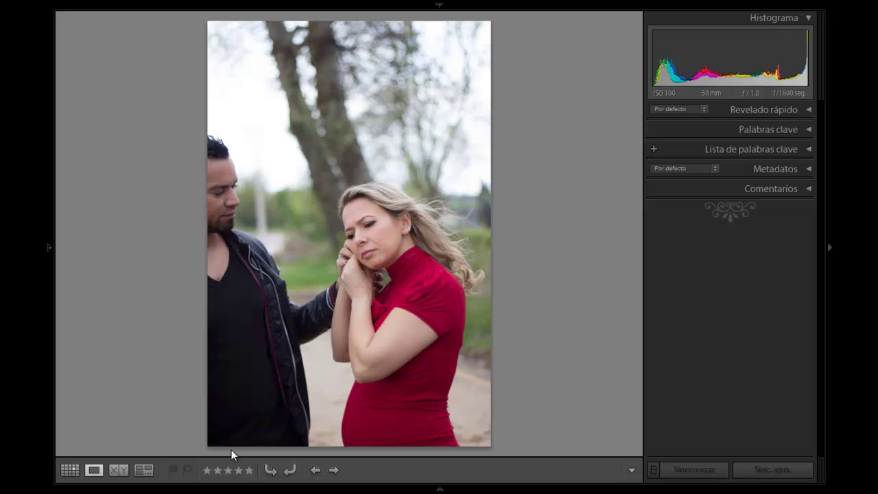
click(228, 471)
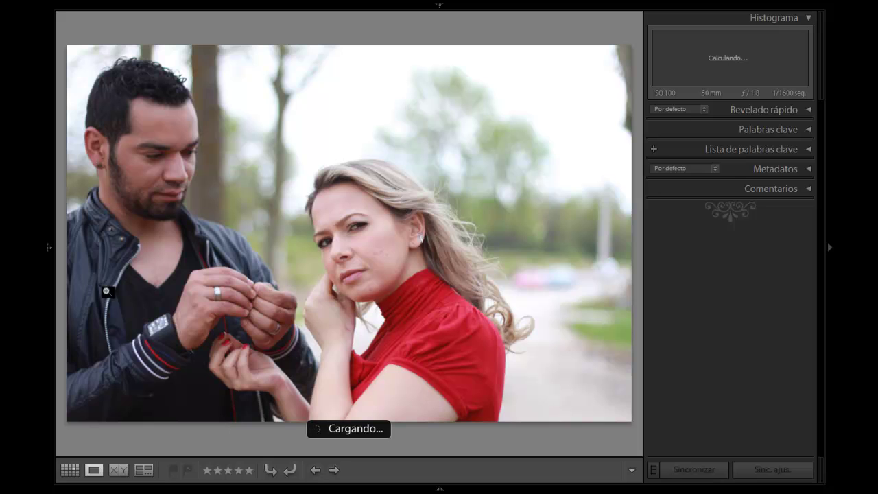
Give the first couple photo four stars and the next four shots two stars each
click(240, 470)
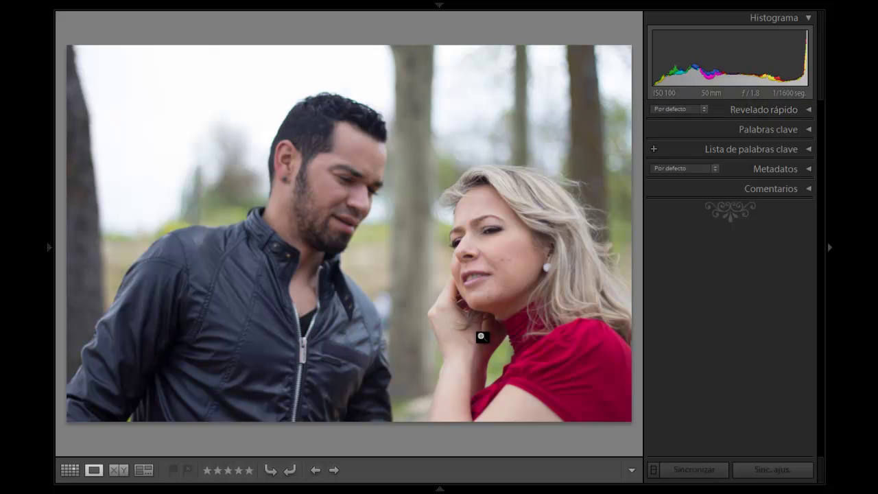
click(218, 471)
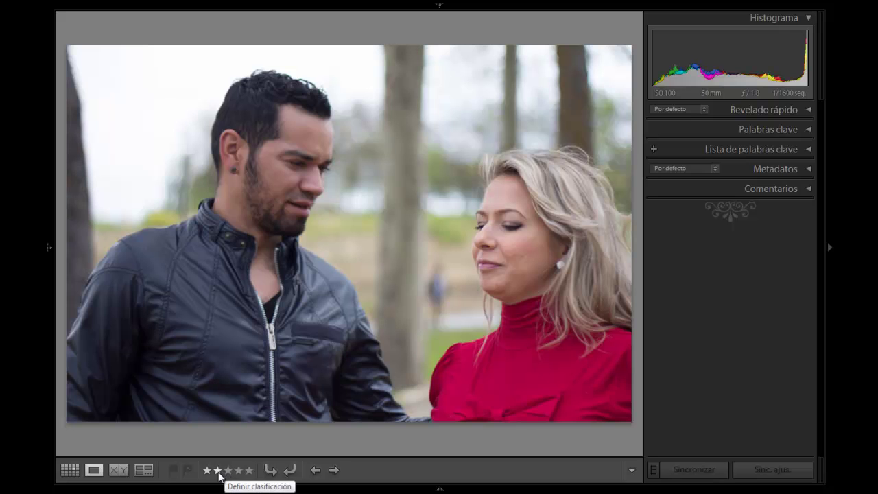
click(218, 471)
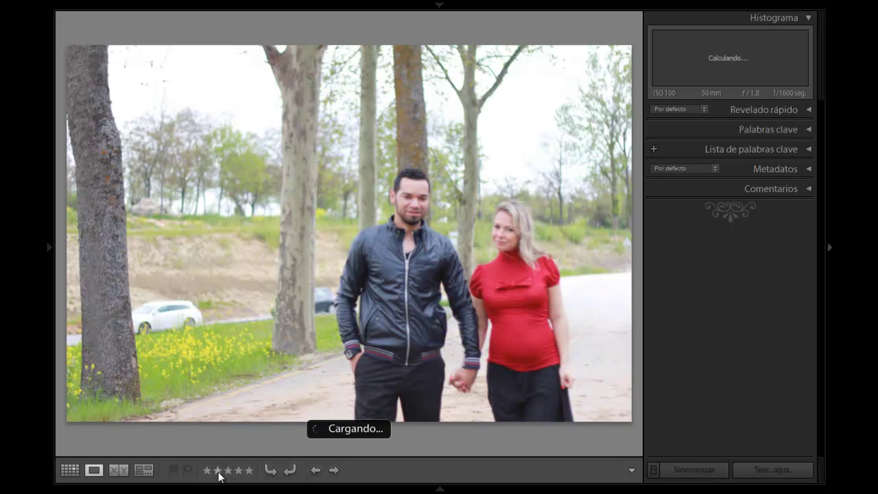
click(217, 471)
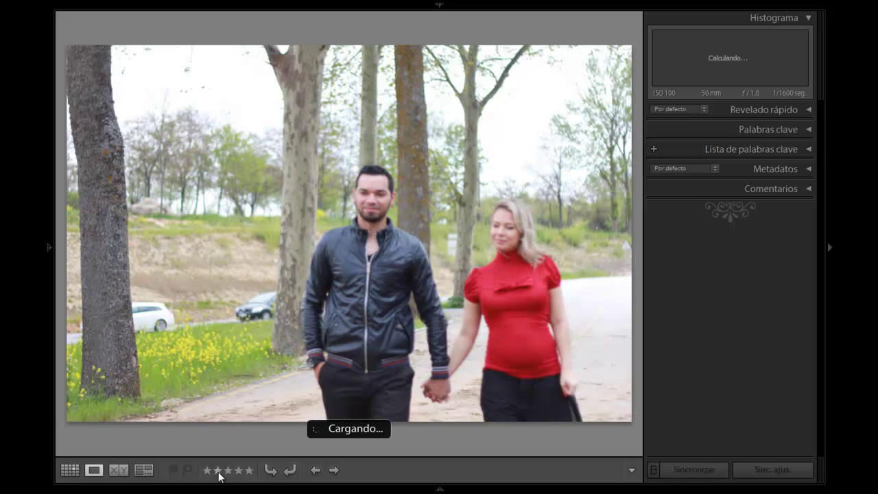
click(218, 472)
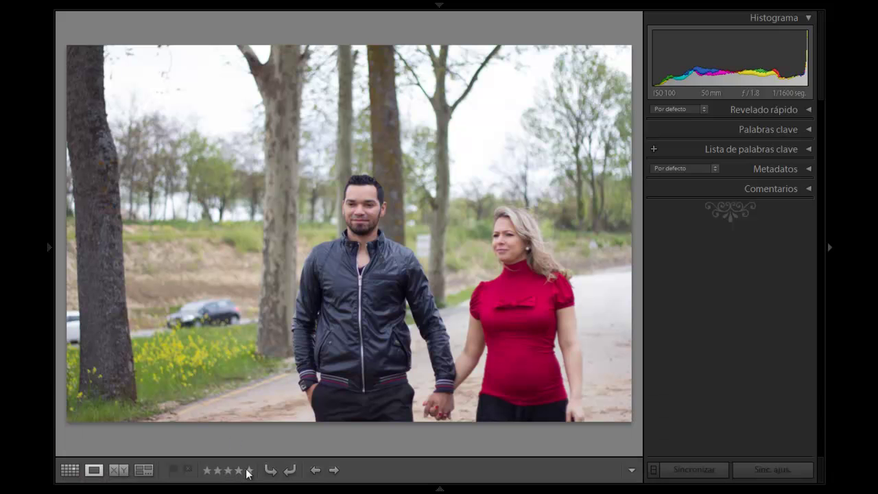
Move to the next photo and rate four shots four, five, four and four stars
key(Right)
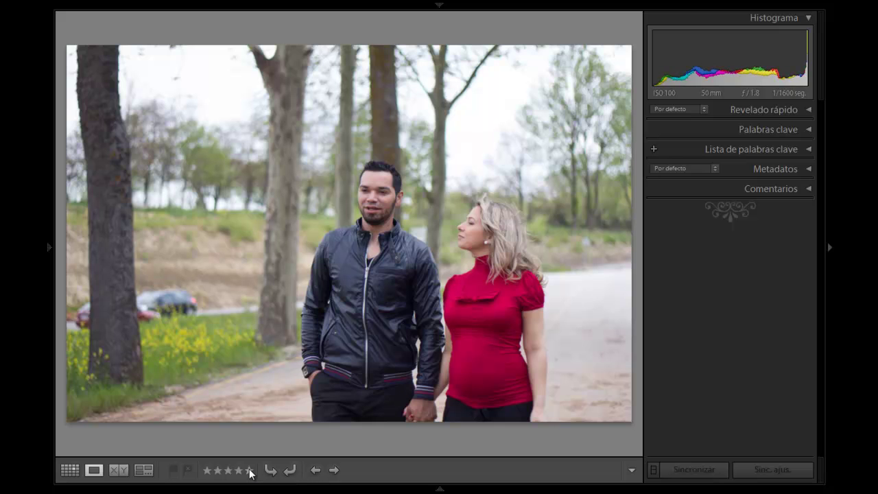
click(240, 471)
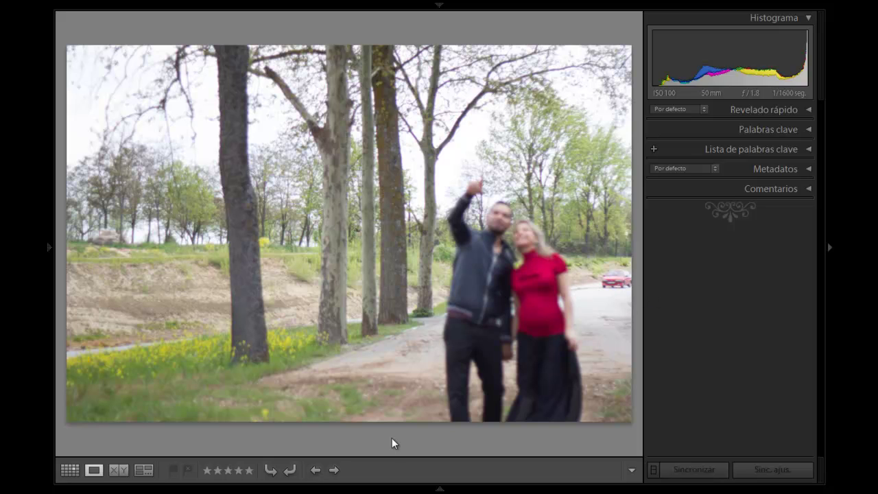
click(250, 470)
click(240, 471)
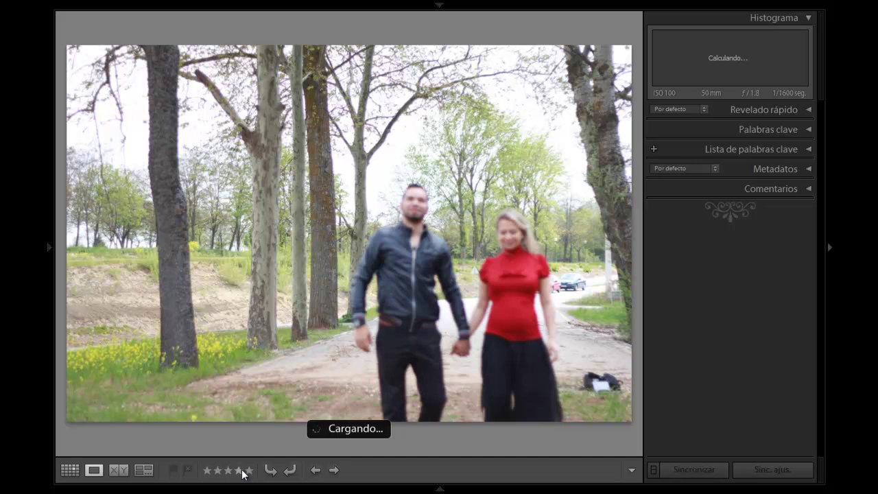
click(240, 470)
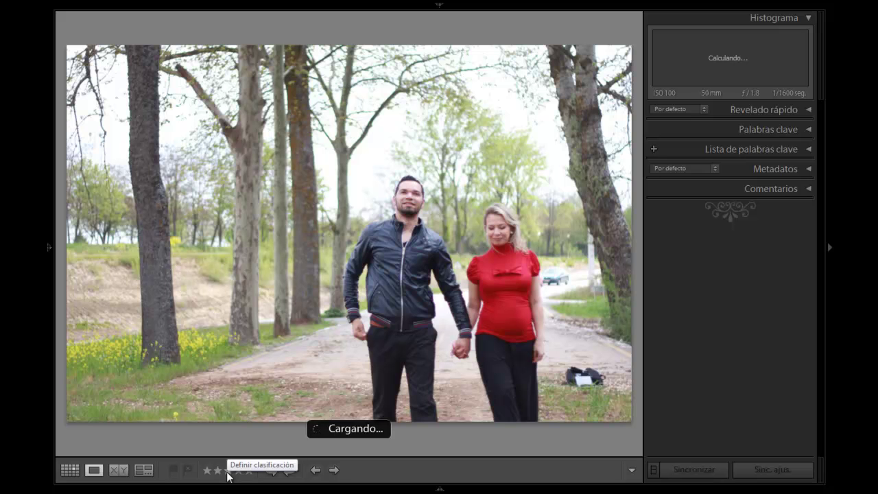
Rate the next shots, including the vertical couple photo, two, four, four and five stars
click(228, 471)
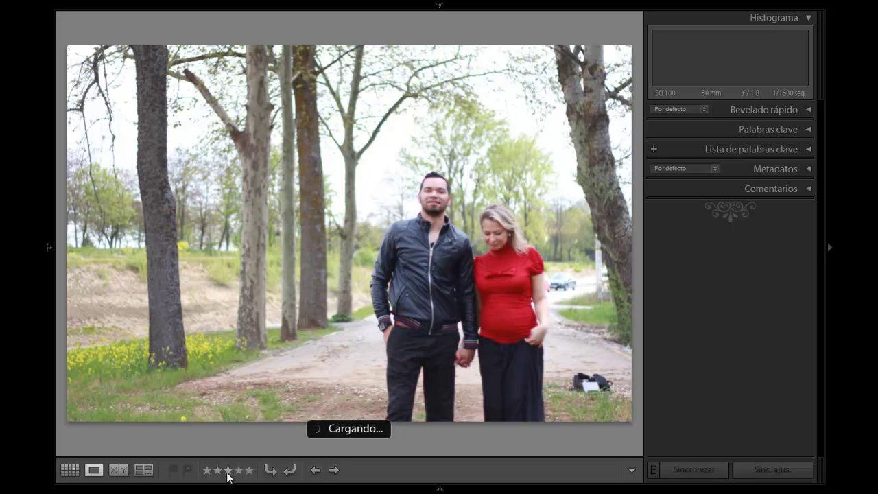
click(216, 472)
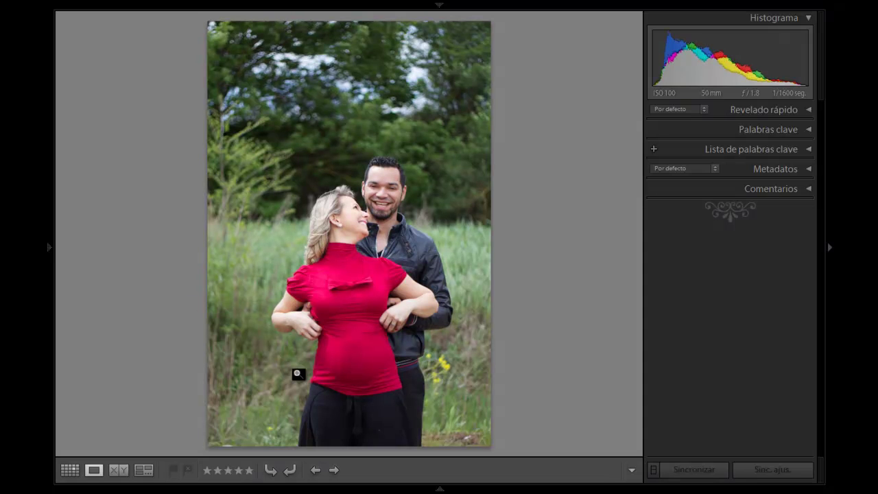
click(235, 470)
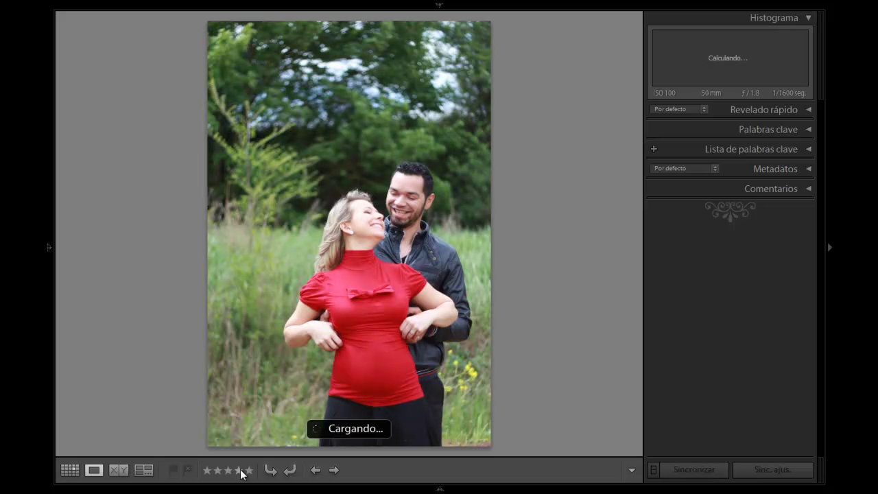
click(239, 472)
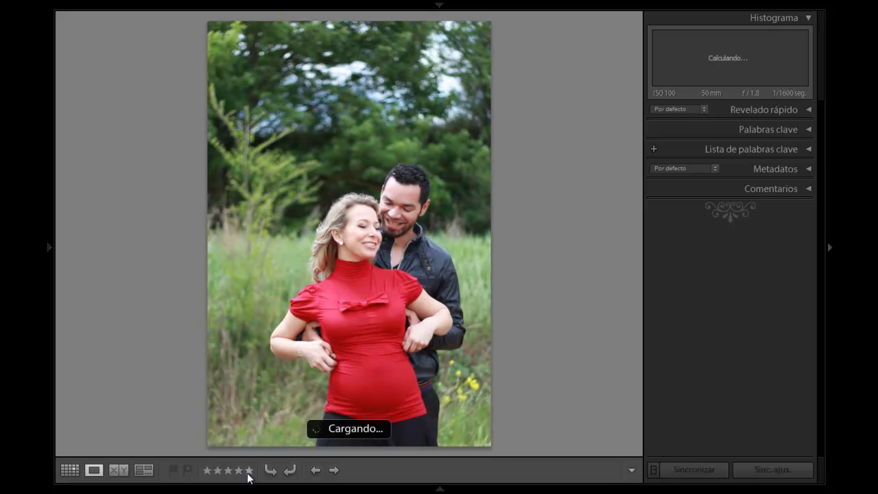
click(249, 473)
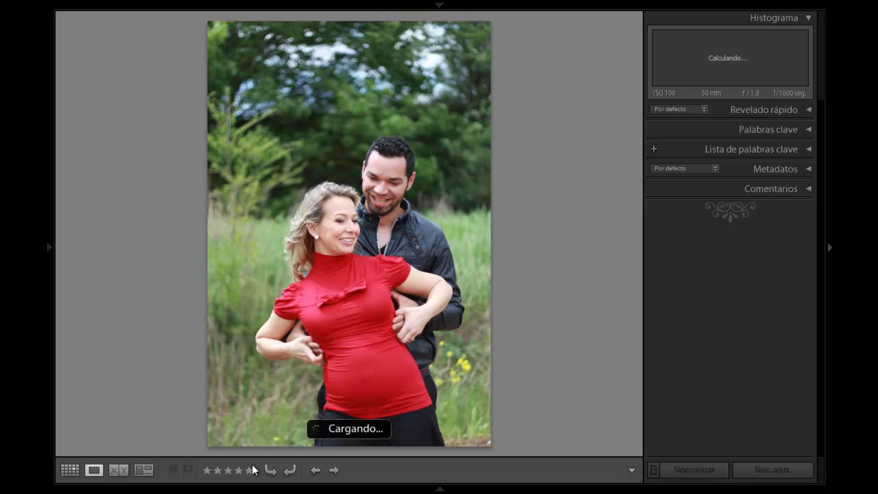
Skip ahead six photos without rating them
key(Right)
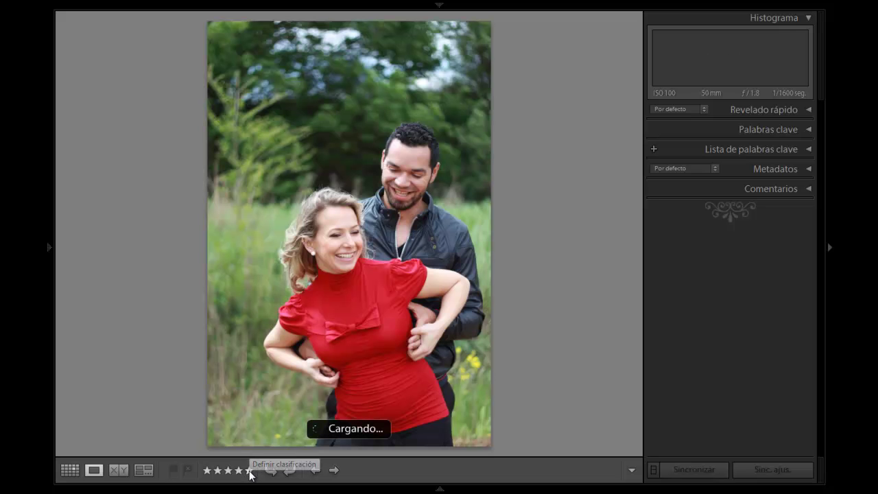
key(Right)
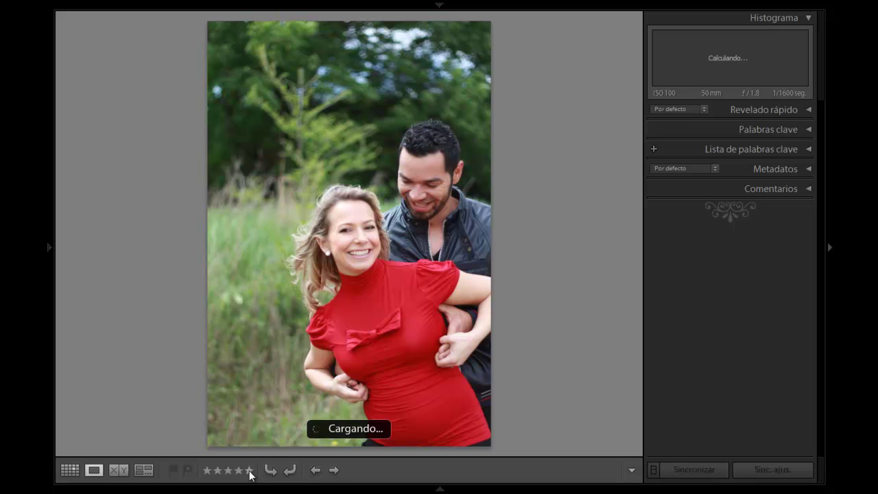
key(Right)
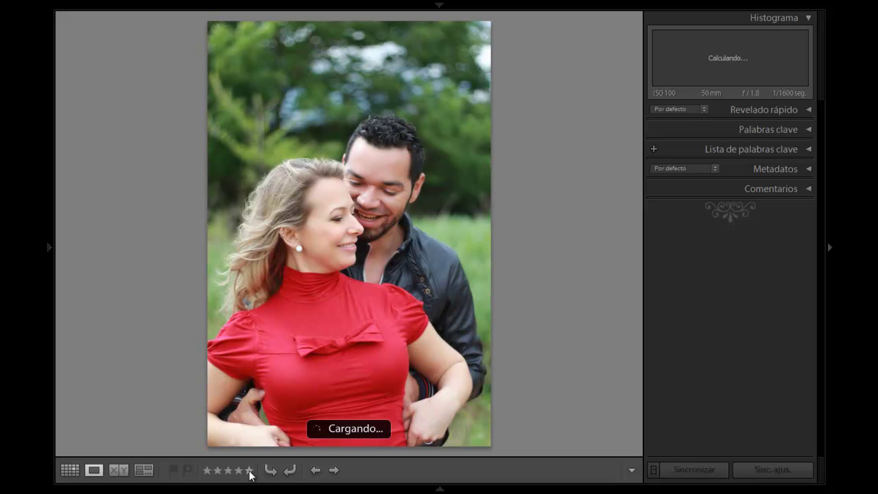
key(Right)
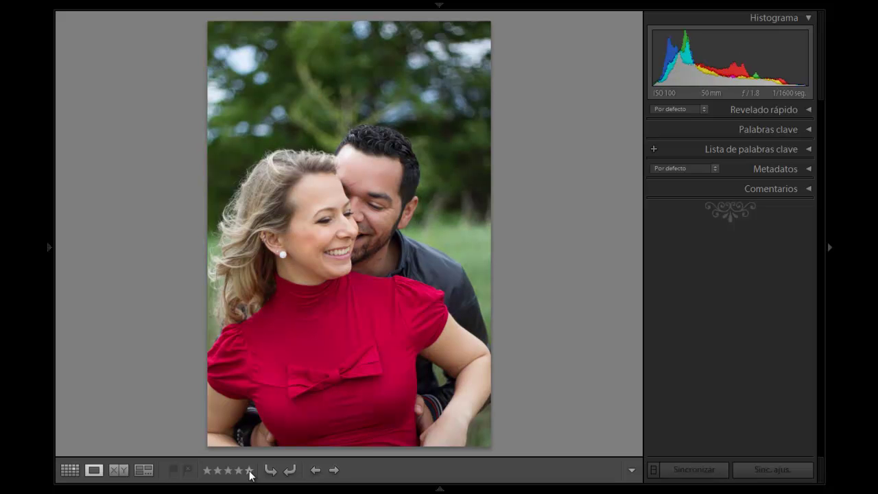
key(Right)
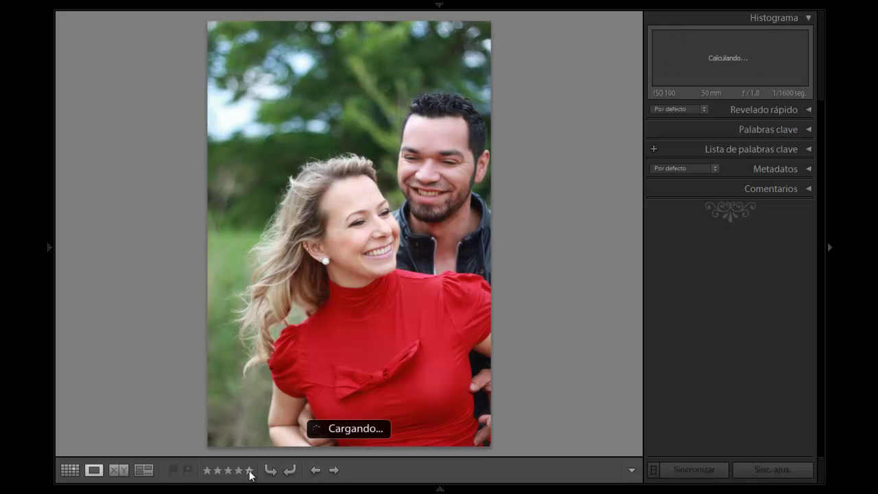
key(Right)
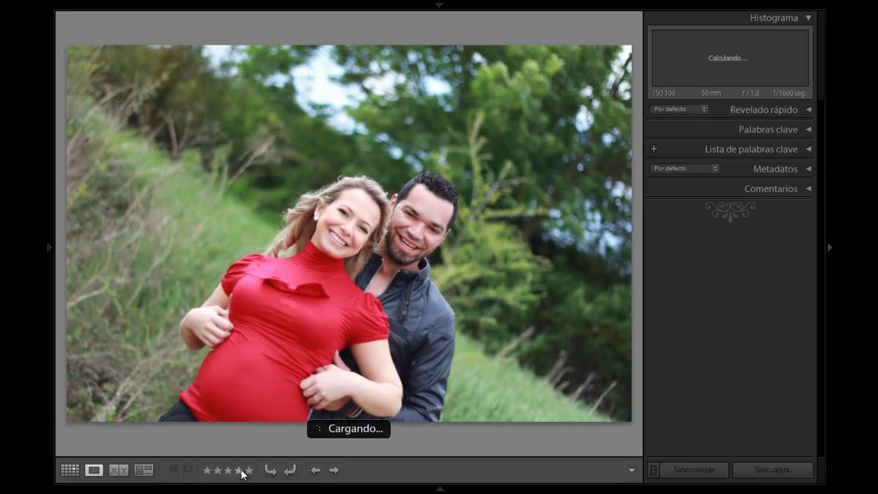
Rate the tilted hillside photo five stars, the next four, and the close-up couple two
click(248, 471)
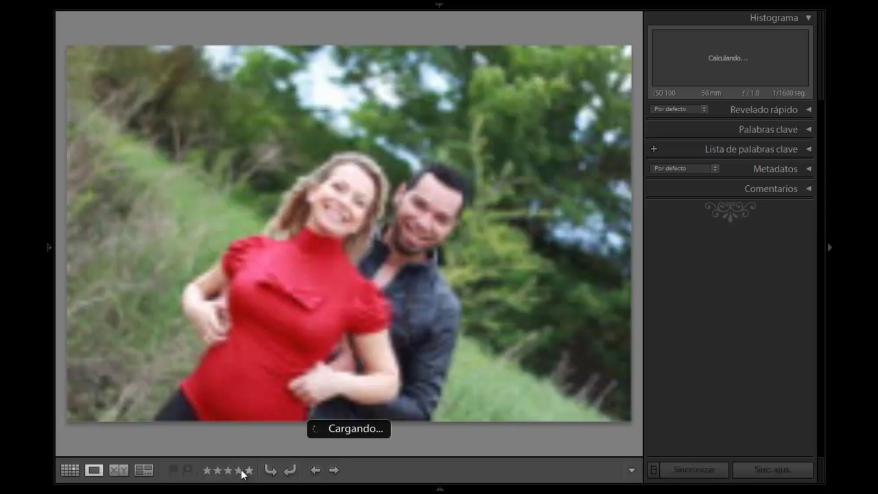
click(240, 470)
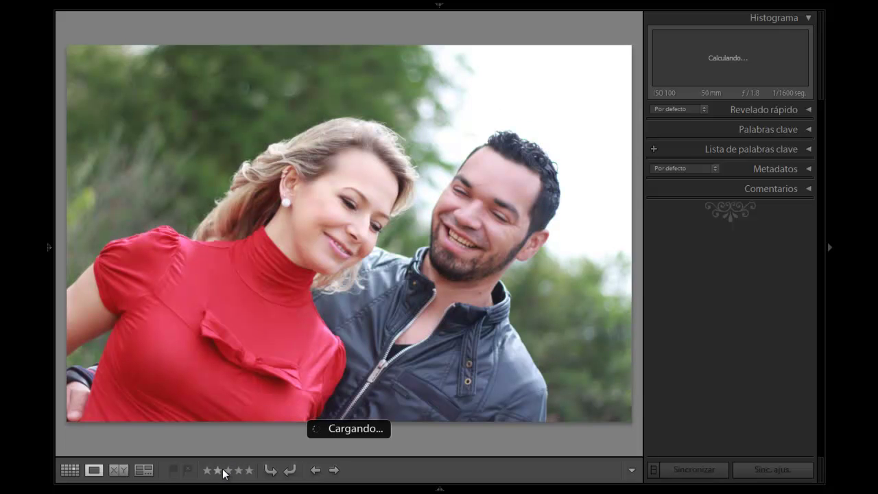
click(219, 471)
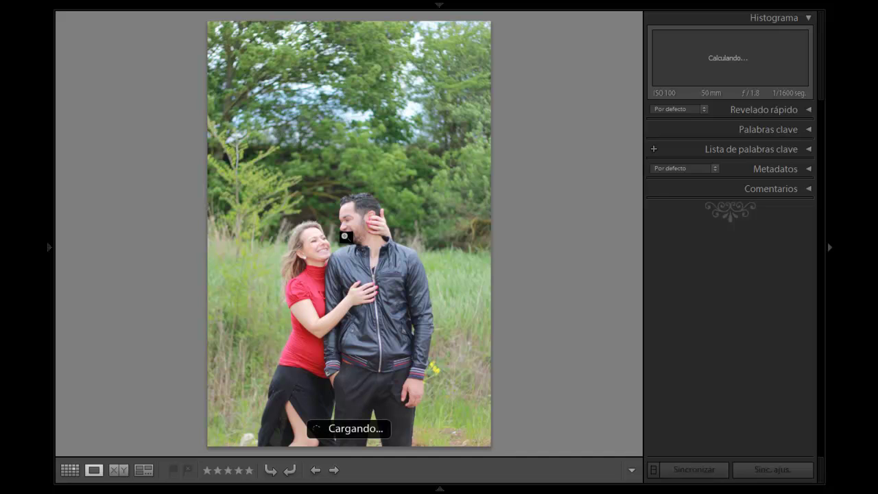
Check the couple's faces at 1:1, centred on the woman, then give the photo five stars
click(345, 236)
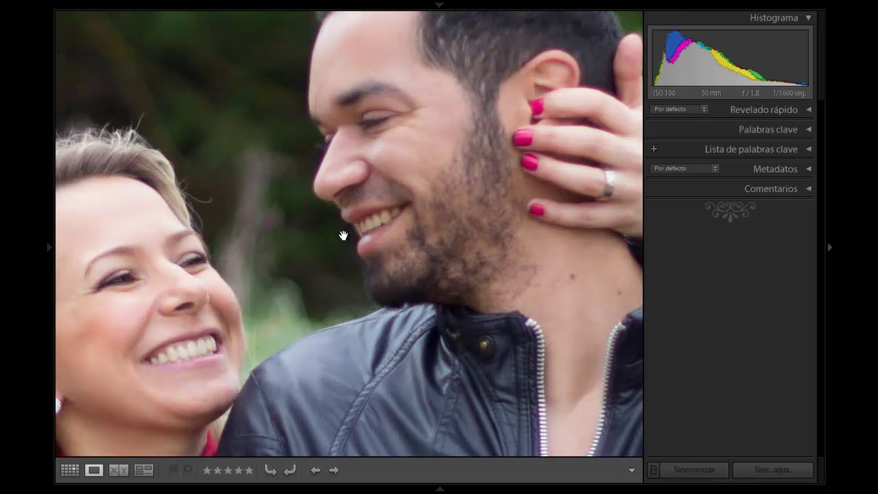
mouse_move(141, 337)
mouse_down()
mouse_move(342, 297)
mouse_move(344, 231)
mouse_up()
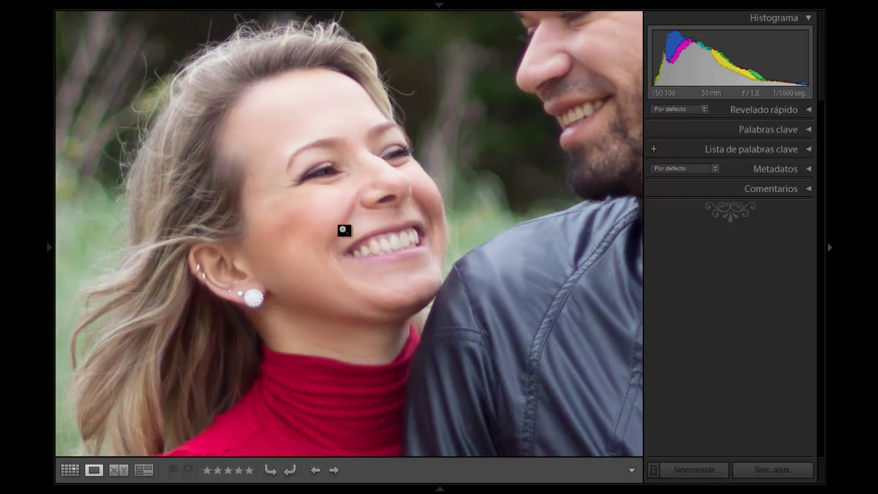
click(344, 230)
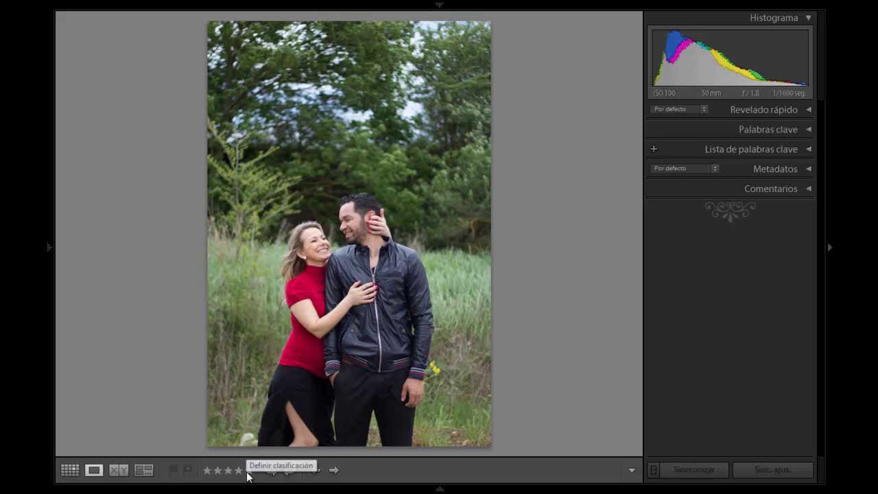
click(247, 473)
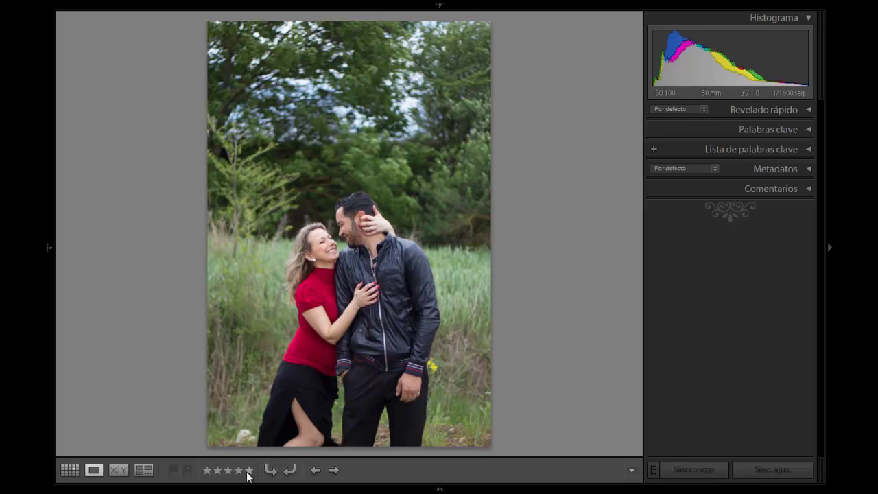
Rate the next four standing shots five, five, four and three stars, then check the woman's face
click(249, 473)
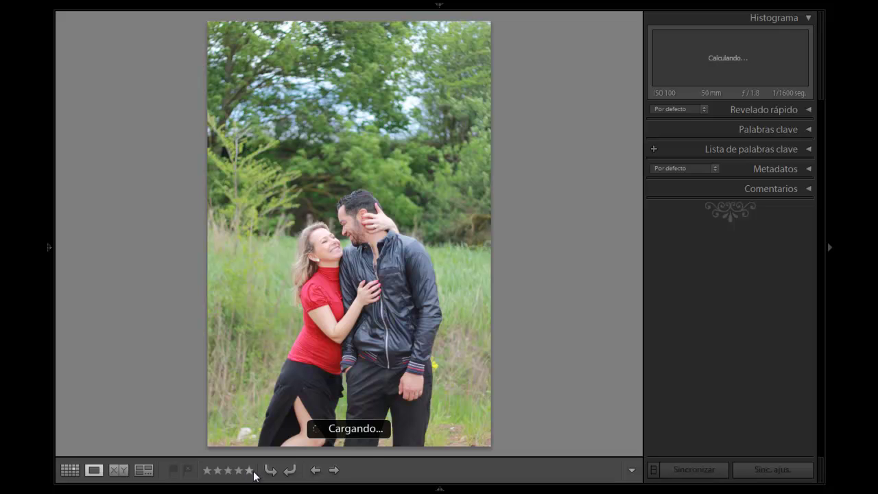
click(251, 470)
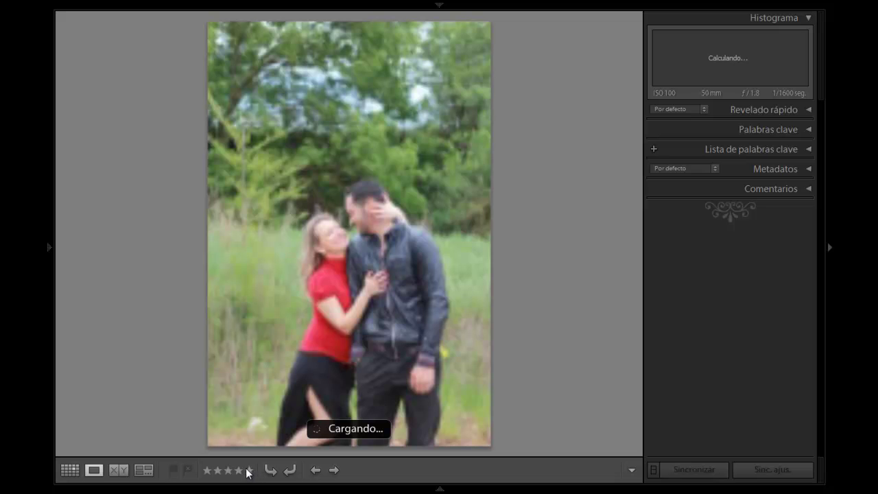
click(239, 472)
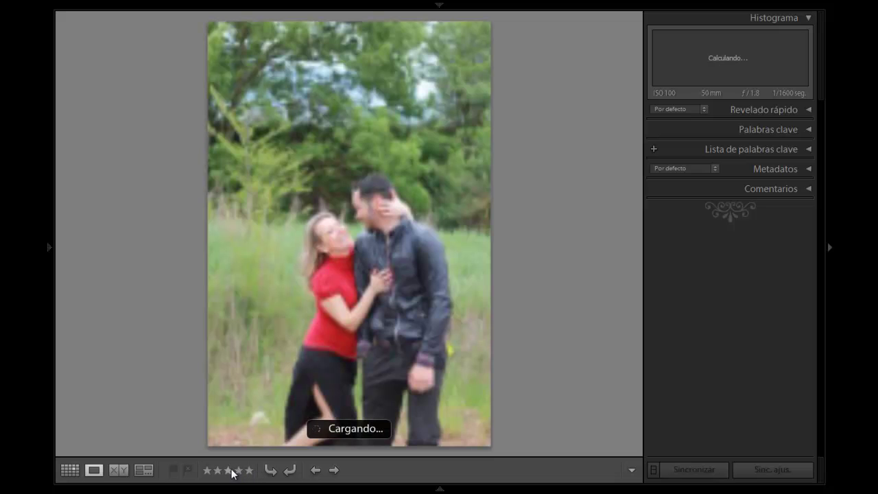
click(228, 472)
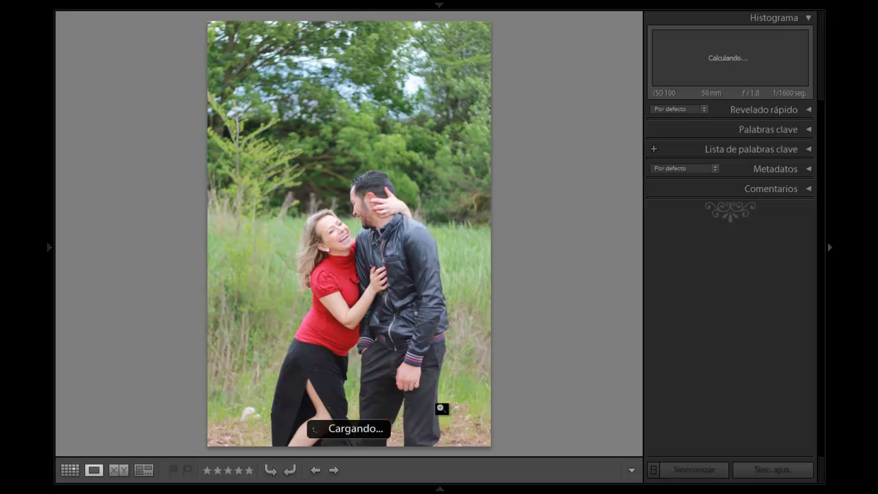
click(336, 231)
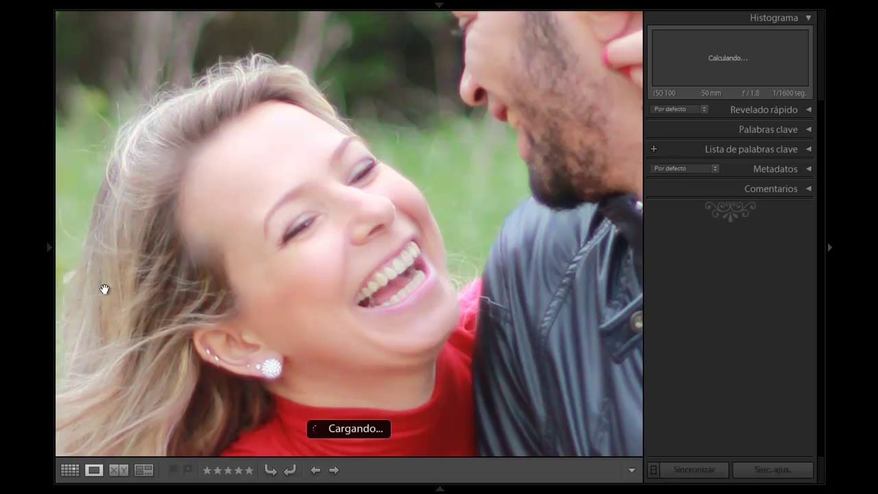
click(334, 270)
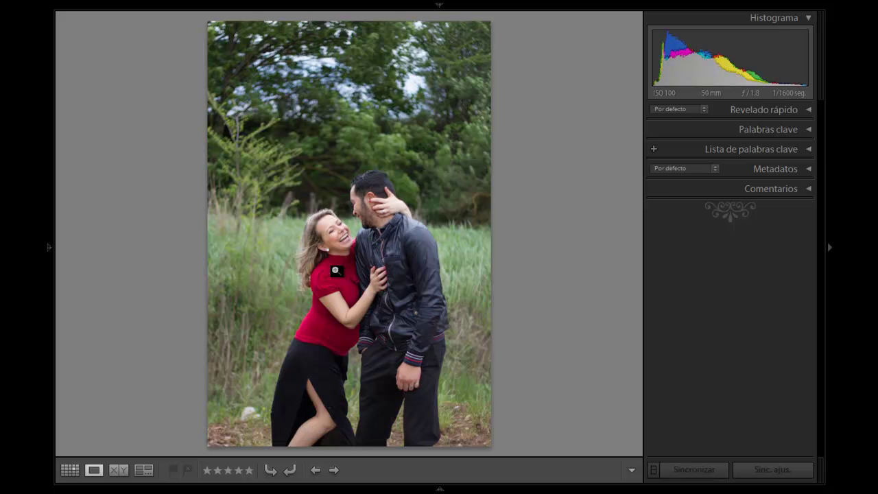
Pan the laughing embrace photo at 1:1 over face, earring, arm and shirt, then rate it five stars
click(338, 236)
mouse_move(338, 236)
mouse_down()
mouse_move(421, 300)
mouse_move(432, 251)
mouse_up()
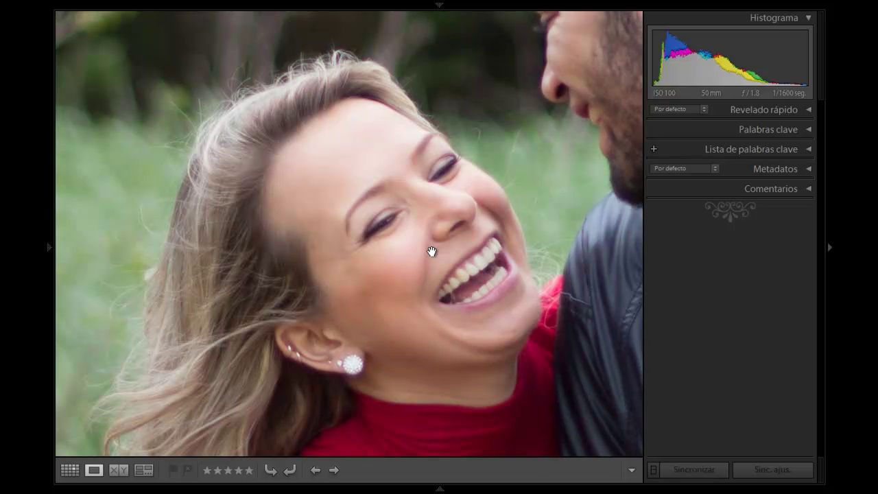
drag(431, 251, 558, 73)
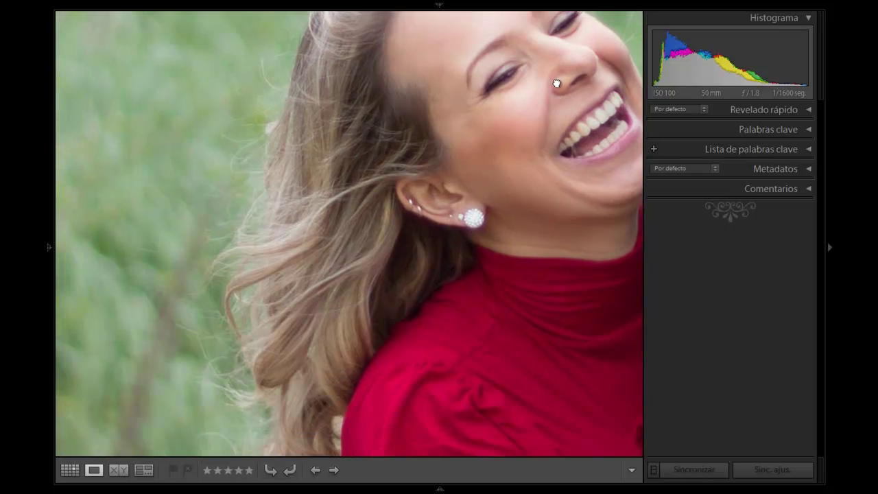
mouse_move(462, 90)
mouse_down()
mouse_move(372, 35)
mouse_move(372, 43)
mouse_up()
drag(452, 414, 414, 66)
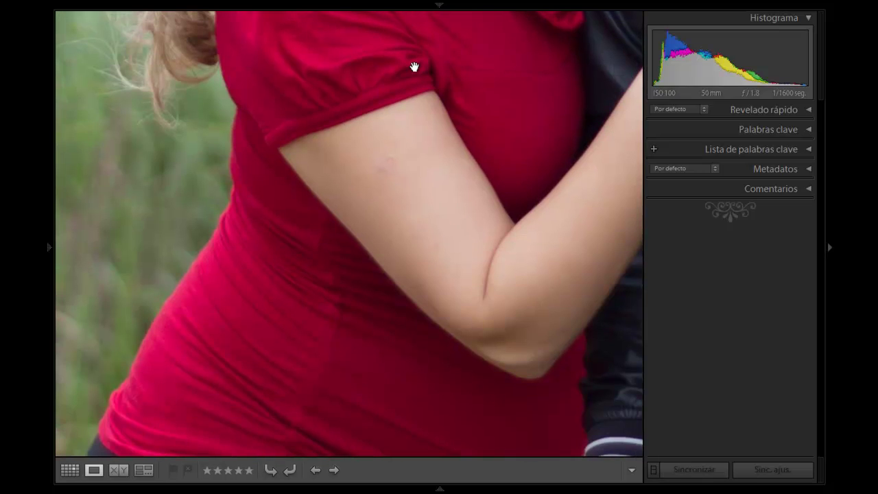
mouse_move(240, 291)
mouse_down()
mouse_move(320, 290)
mouse_move(240, 491)
mouse_up()
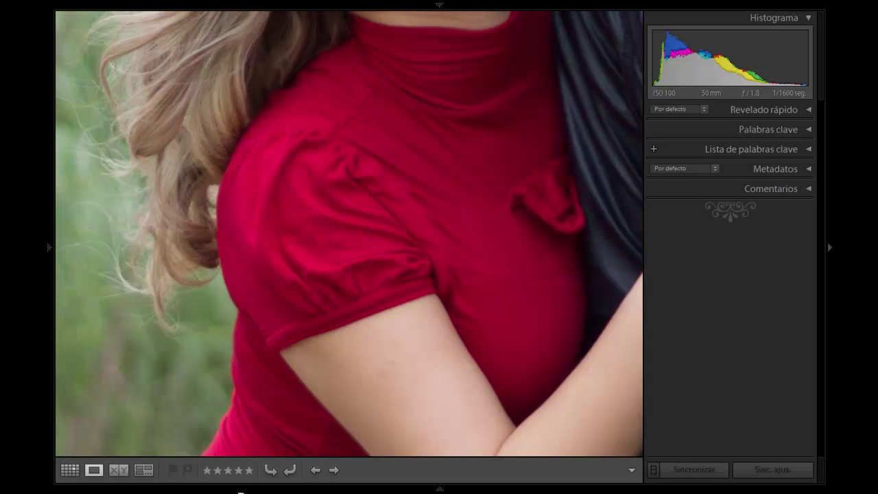
drag(359, 120, 333, 408)
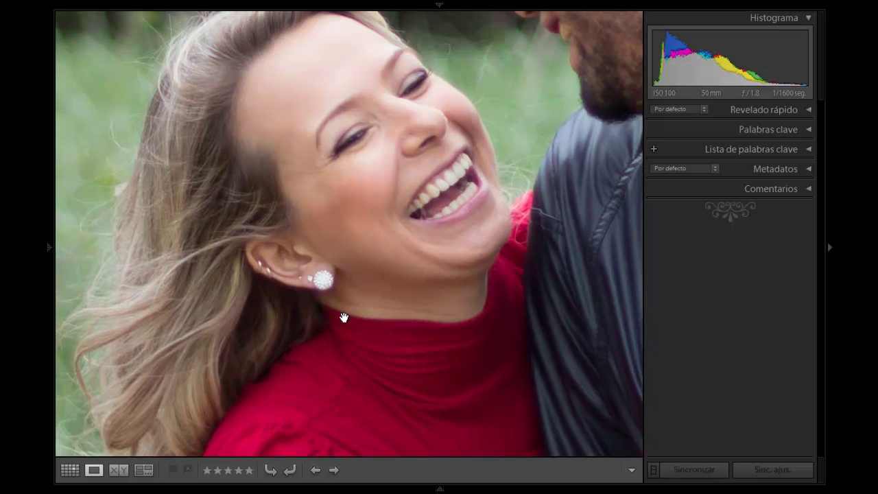
click(339, 186)
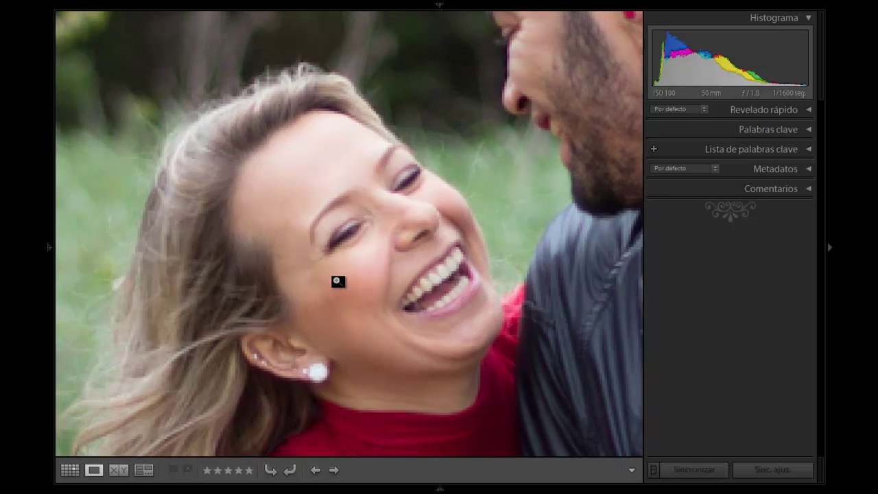
click(338, 281)
click(251, 470)
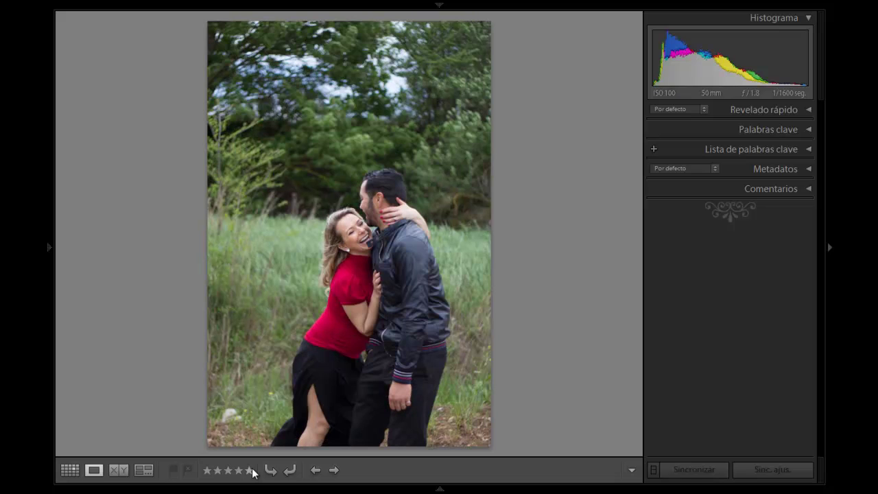
Rate eight field photos five, five, five, four, three, two, two and five stars
click(251, 470)
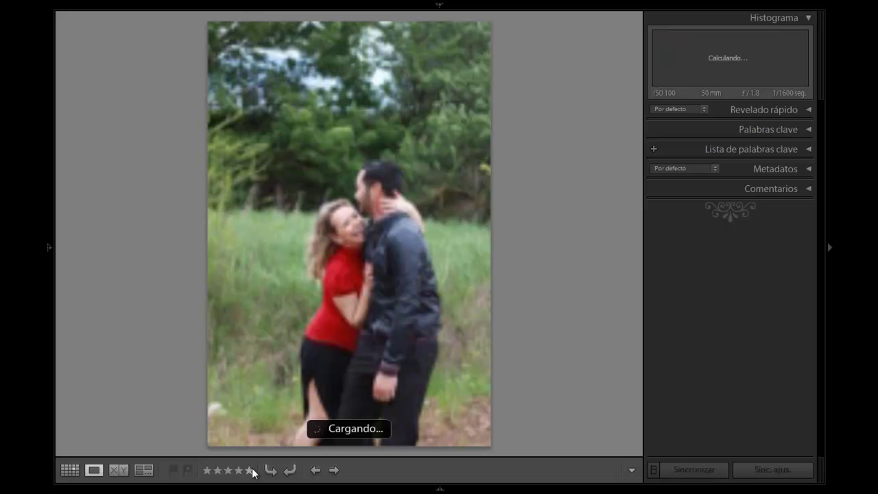
click(251, 470)
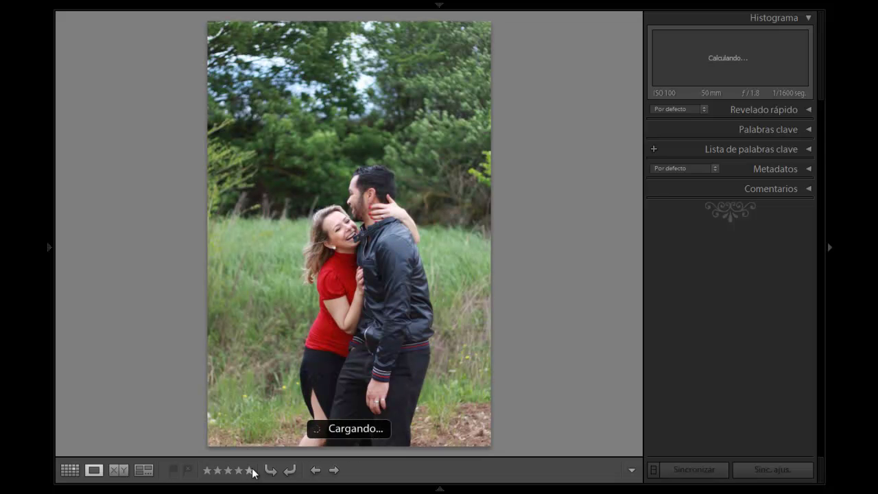
click(252, 469)
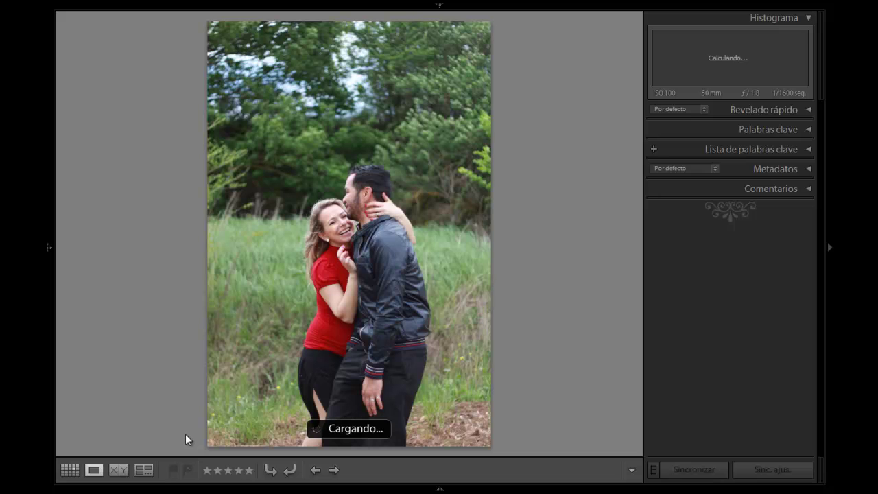
click(239, 471)
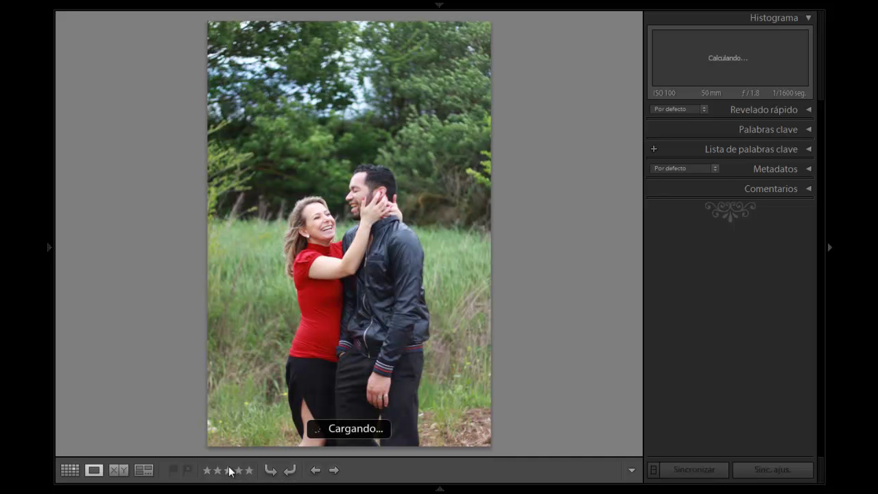
click(229, 471)
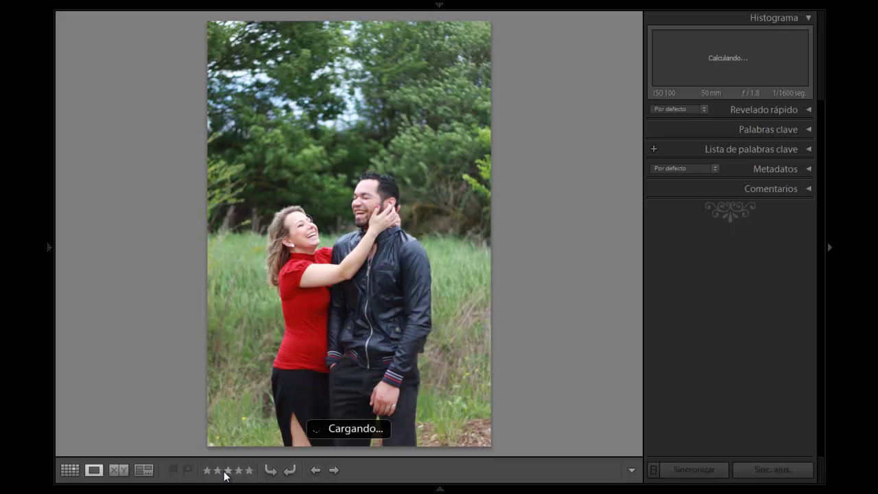
click(219, 472)
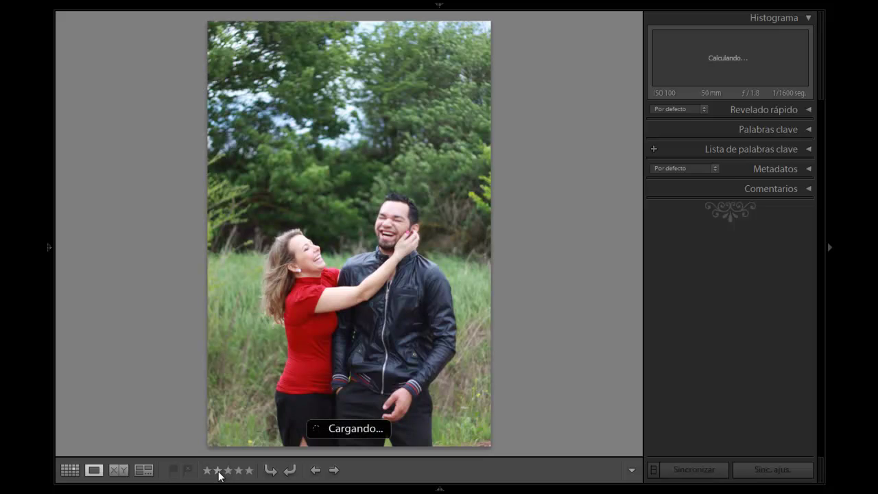
click(218, 470)
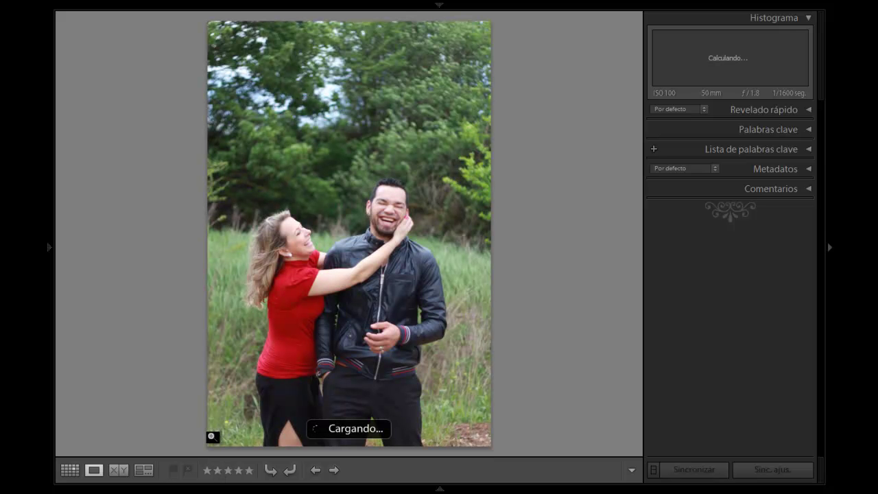
click(251, 472)
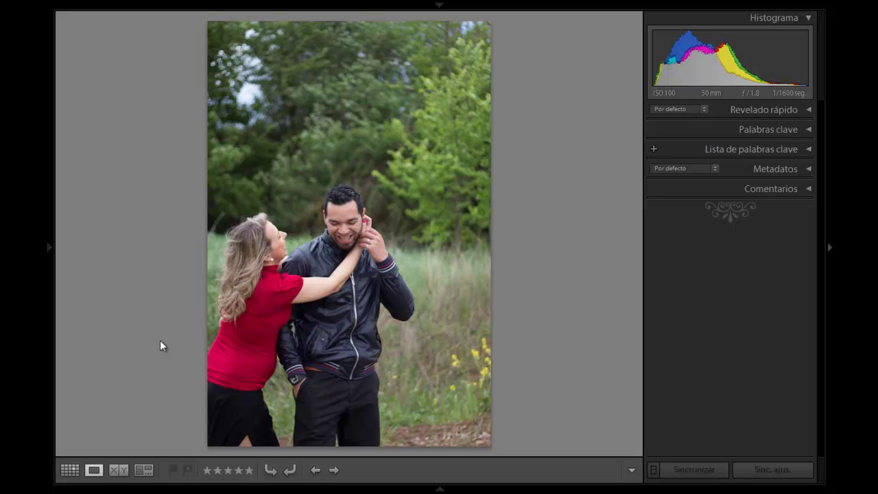
Check both faces at 1:1, rate the laughing couple photo three stars, and skip two photos
click(343, 221)
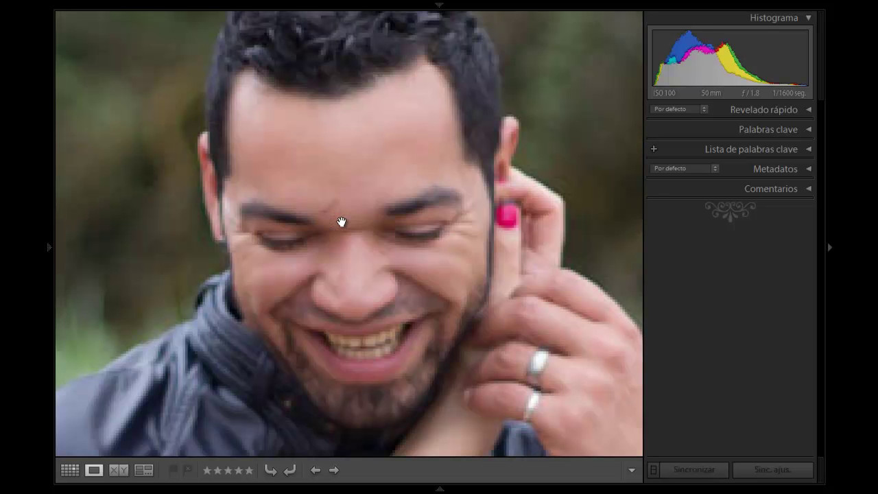
key(z)
key(z)
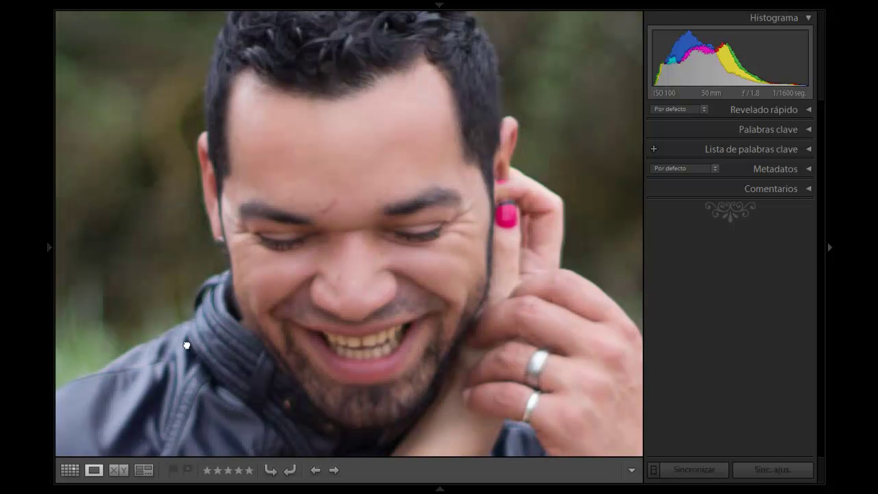
drag(186, 347, 546, 236)
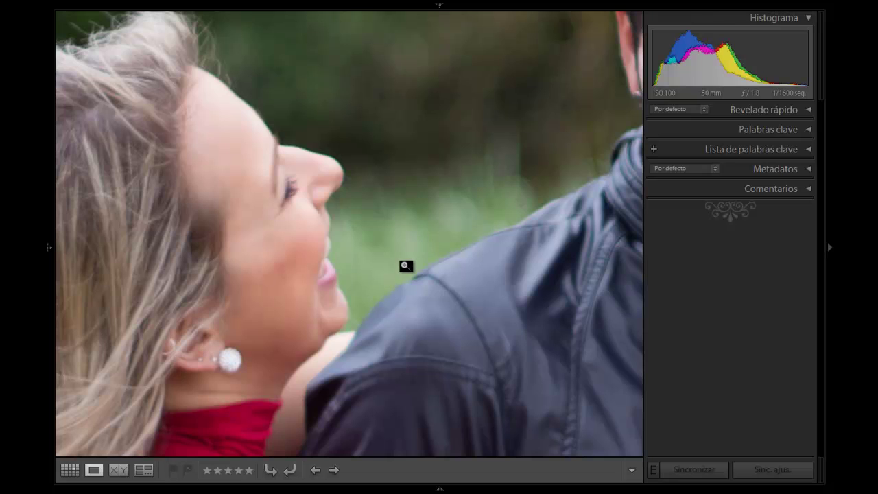
click(406, 265)
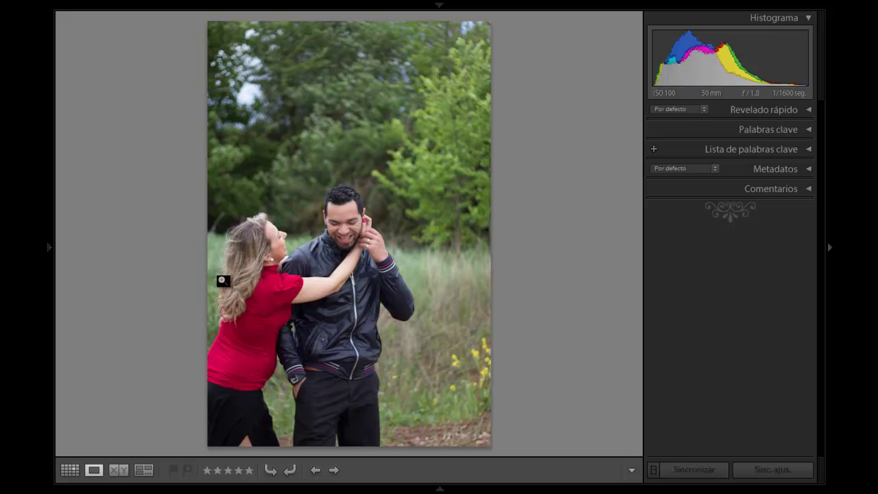
click(229, 472)
key(Right)
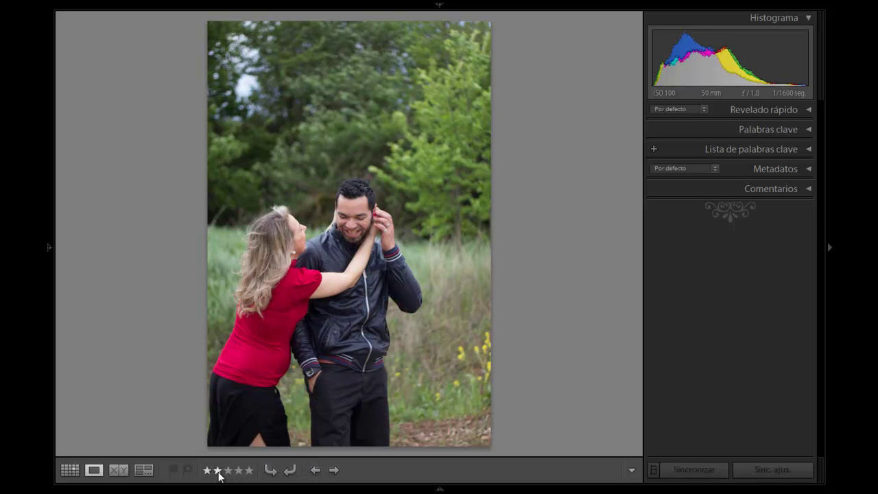
key(Right)
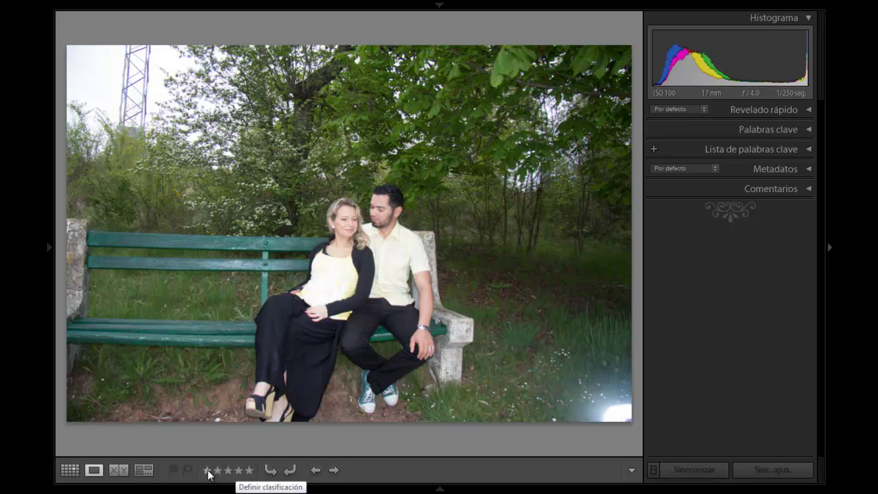
Inspect the wide bench photo up close, including hands and lap, give it one star, and move on
key(Right)
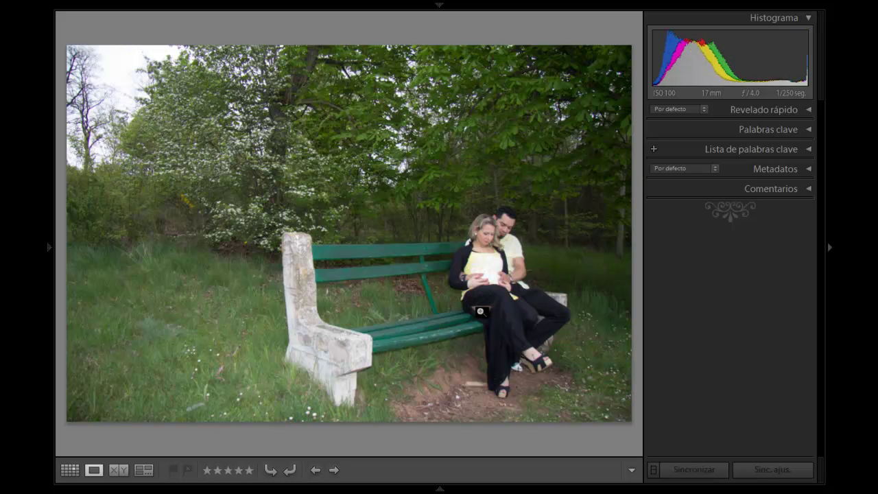
click(484, 312)
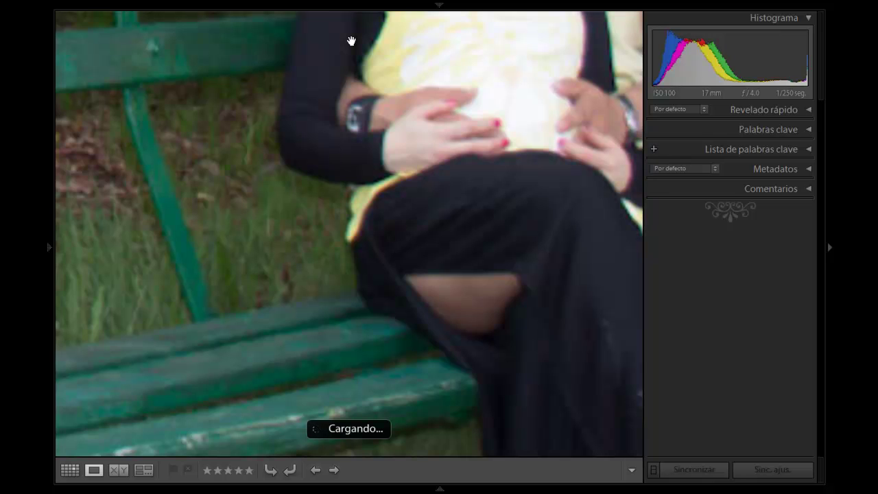
click(216, 270)
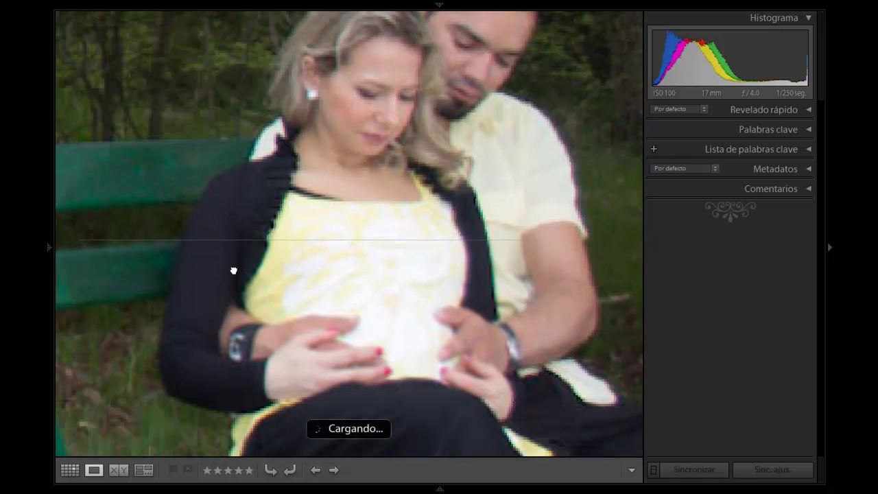
drag(234, 270, 302, 84)
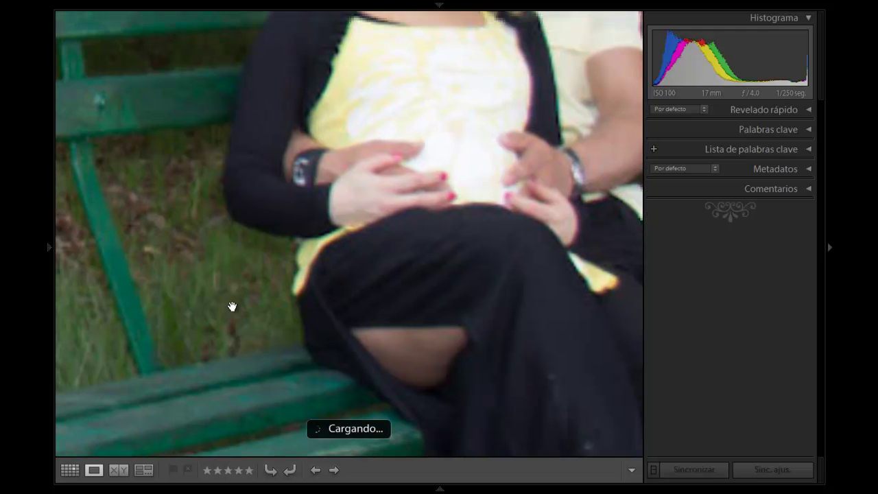
click(293, 66)
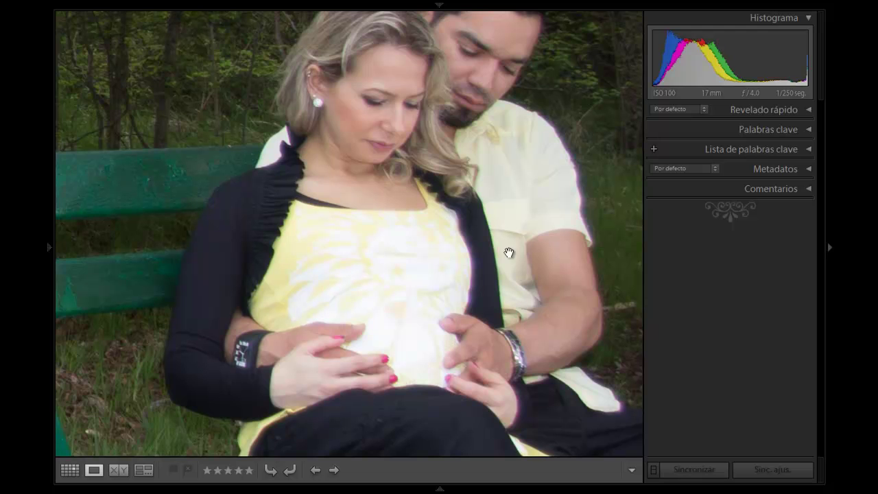
drag(209, 338, 264, 104)
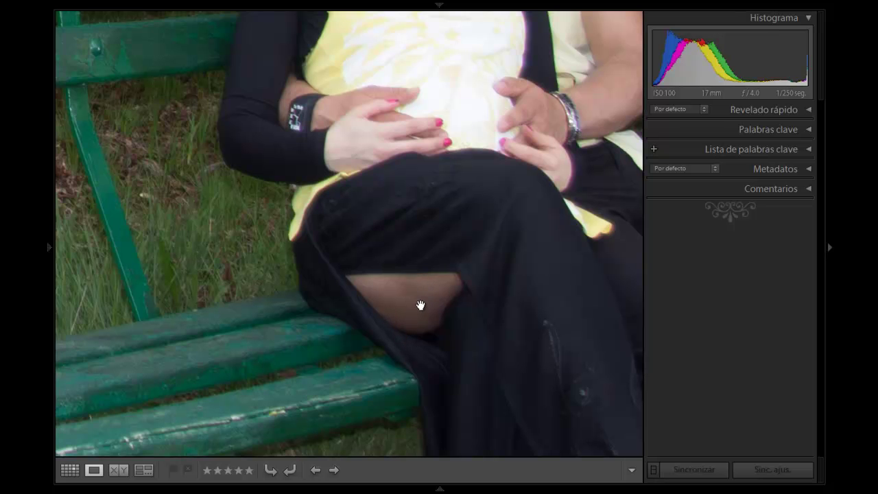
click(388, 310)
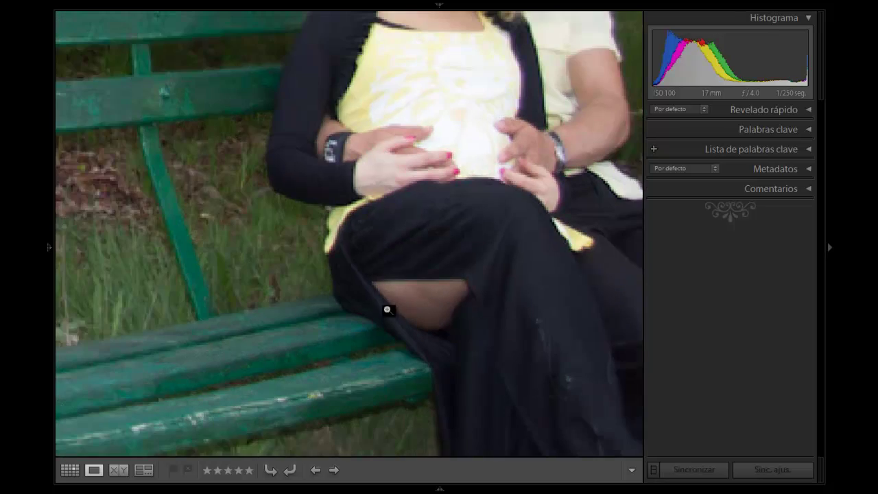
click(207, 470)
key(Right)
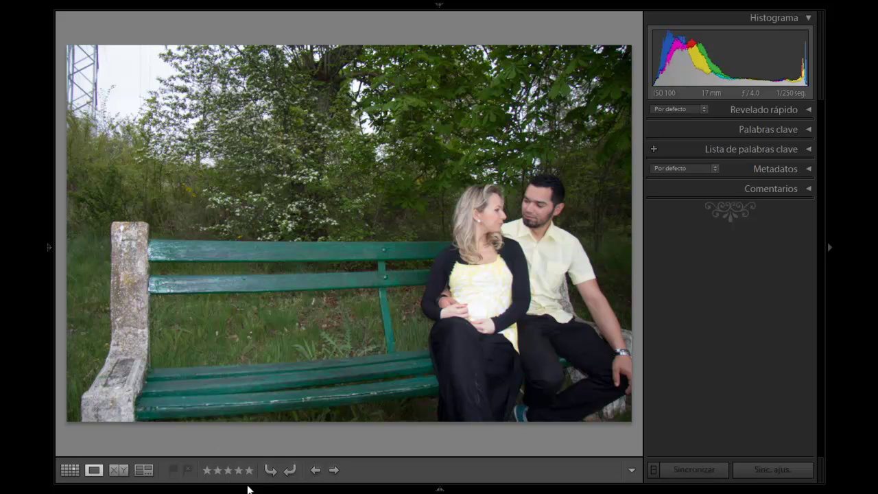
Check the bench couple's faces at 1:1, then give the wide shot and the close-up three stars each
key(Right)
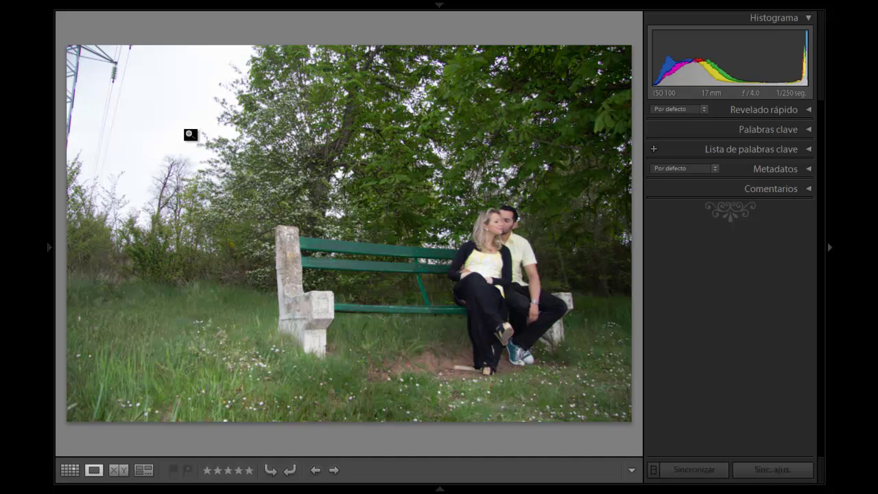
click(494, 229)
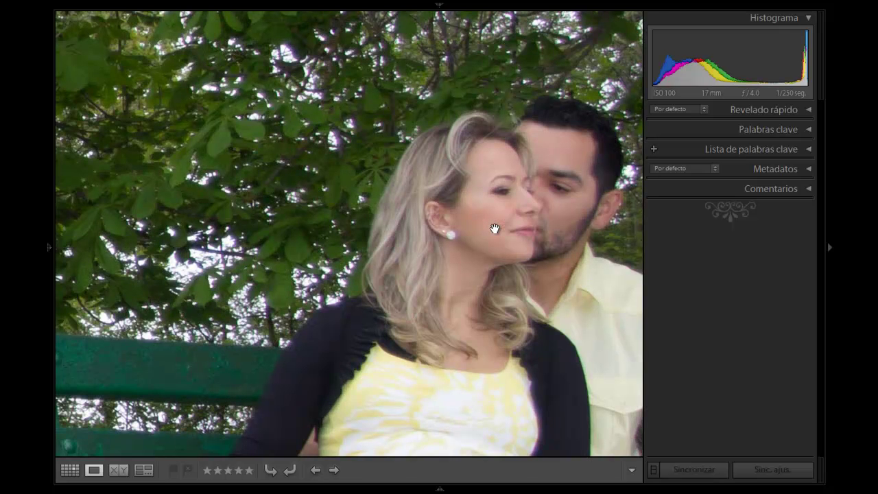
click(495, 228)
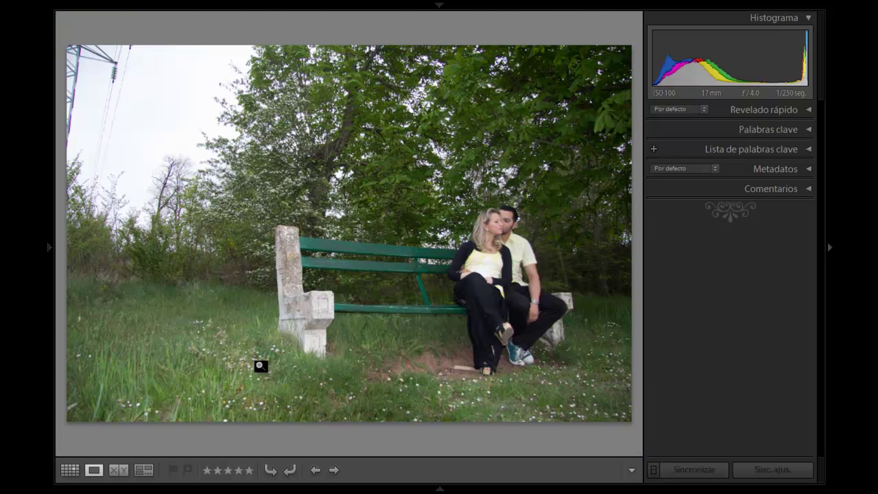
click(229, 472)
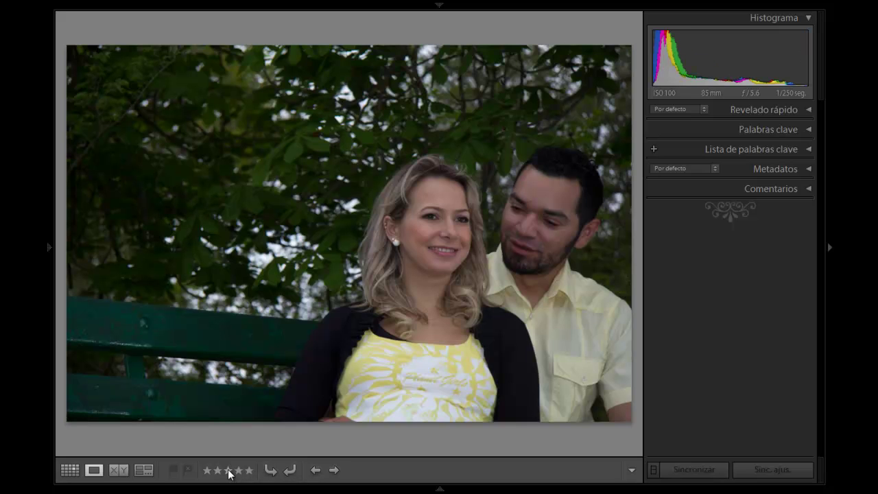
click(229, 472)
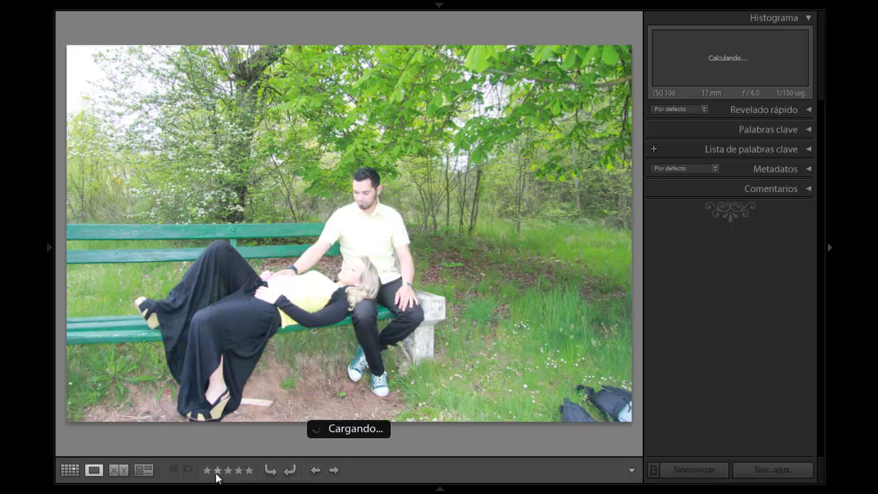
Check the woman's face at 1:1 in the upright shot, then rate the close-up two stars and the bench photo four
key(Right)
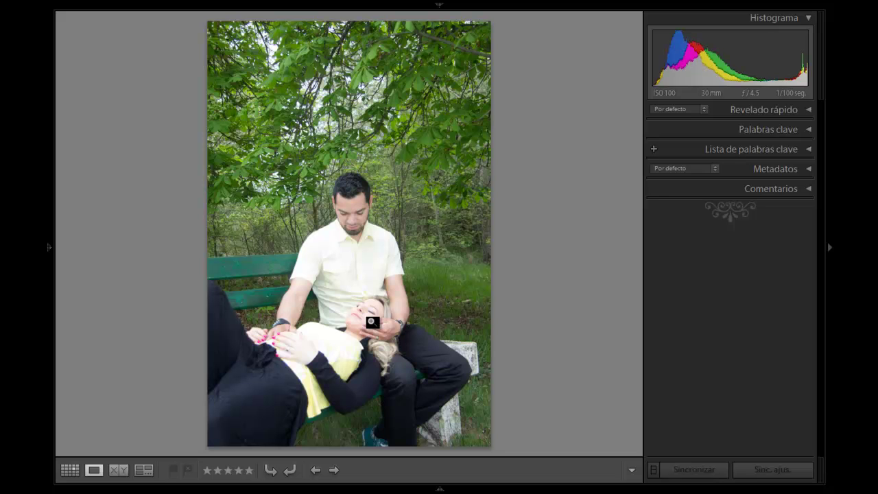
click(371, 321)
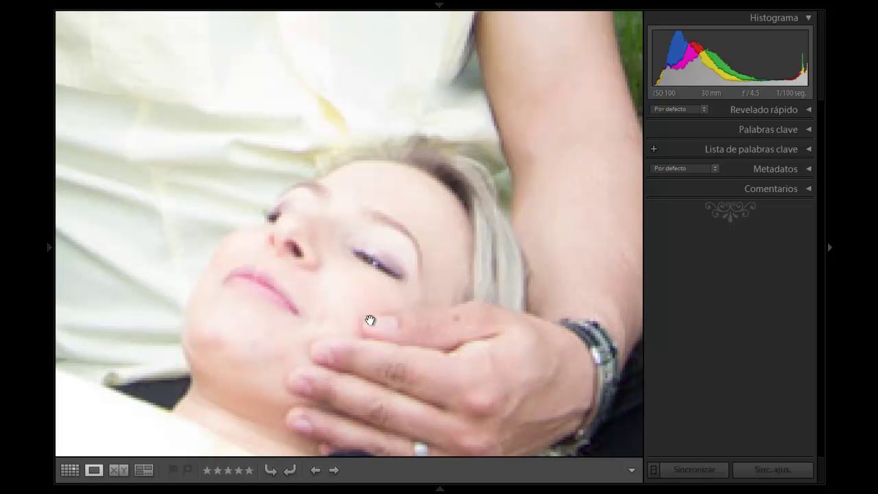
click(385, 274)
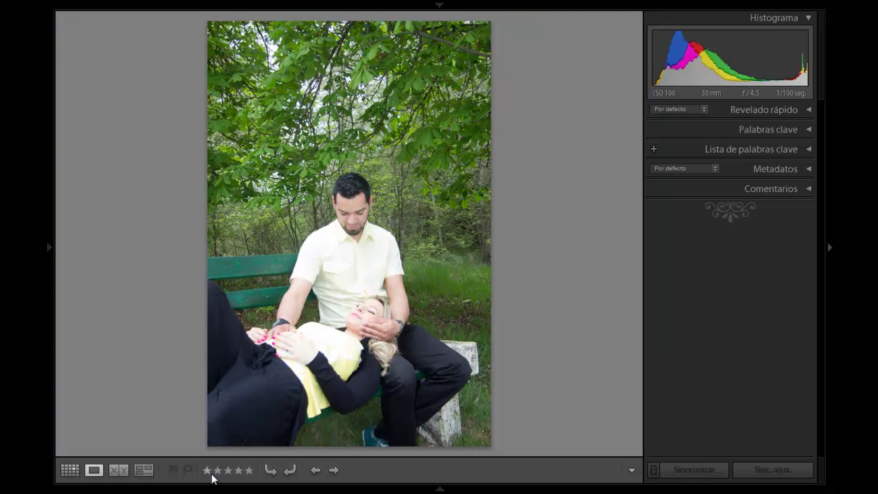
key(Right)
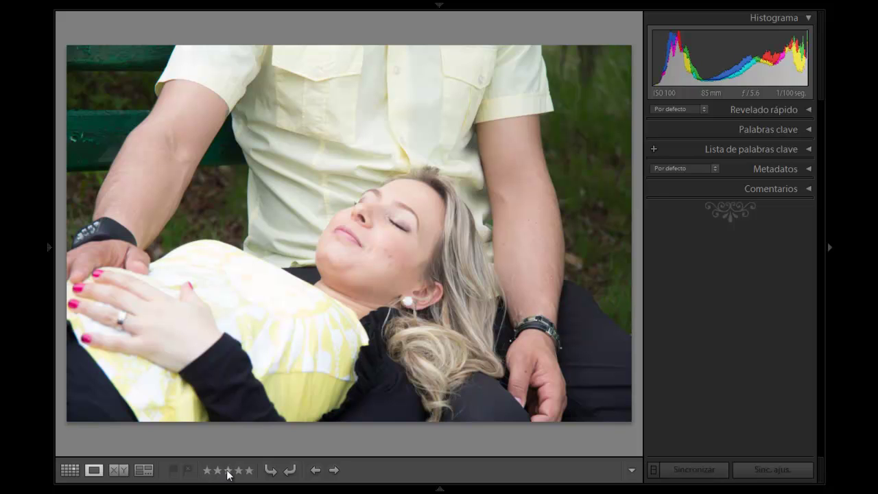
click(218, 472)
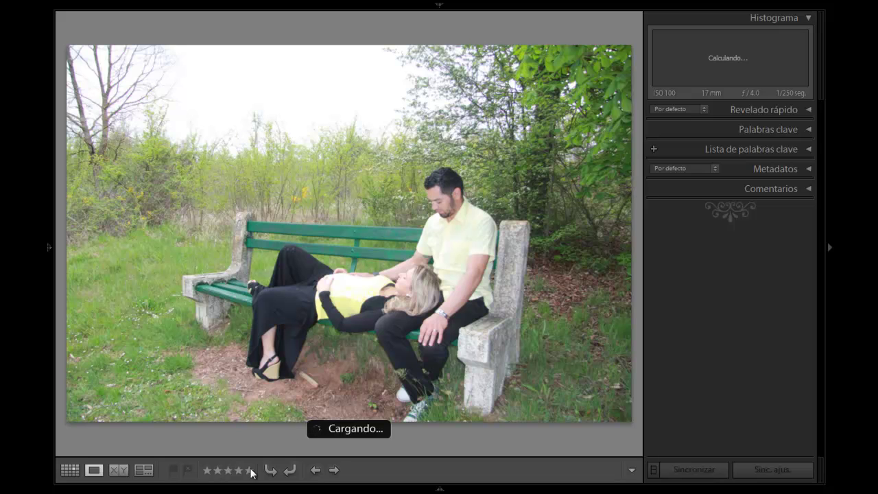
click(239, 471)
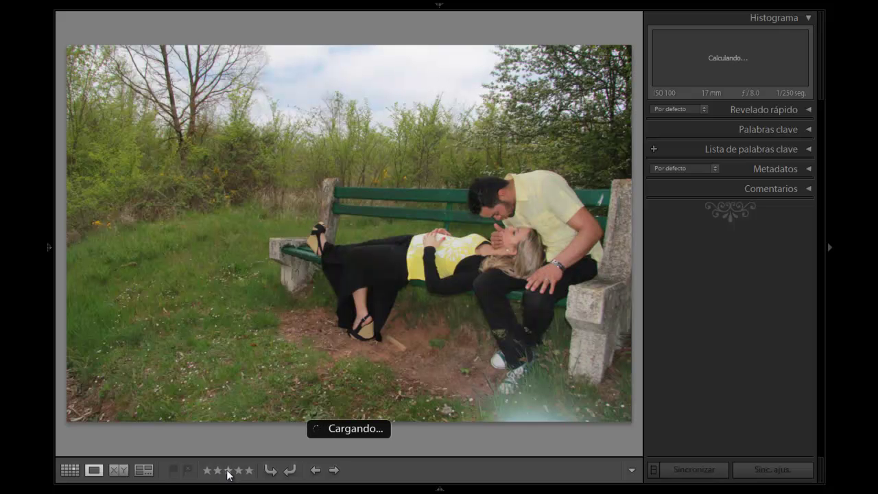
Give the couple's bench photo three stars, then check the woman's portrait at 1:1 and give it four stars
click(229, 471)
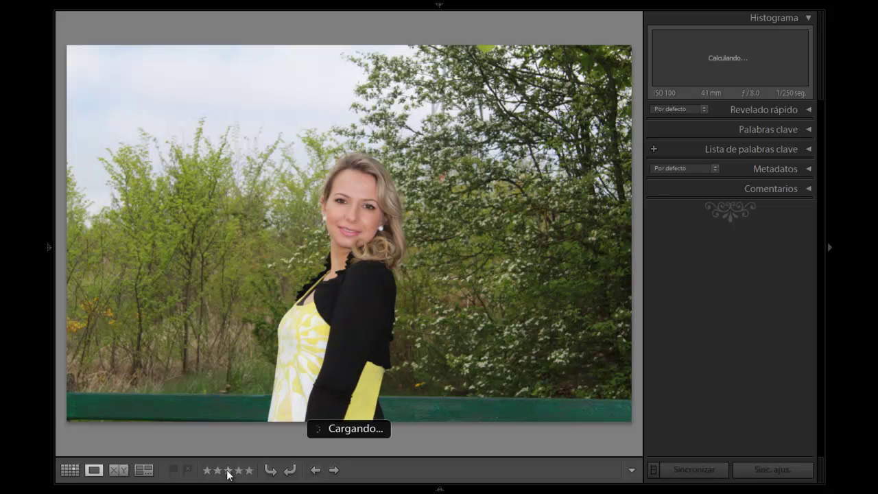
click(356, 209)
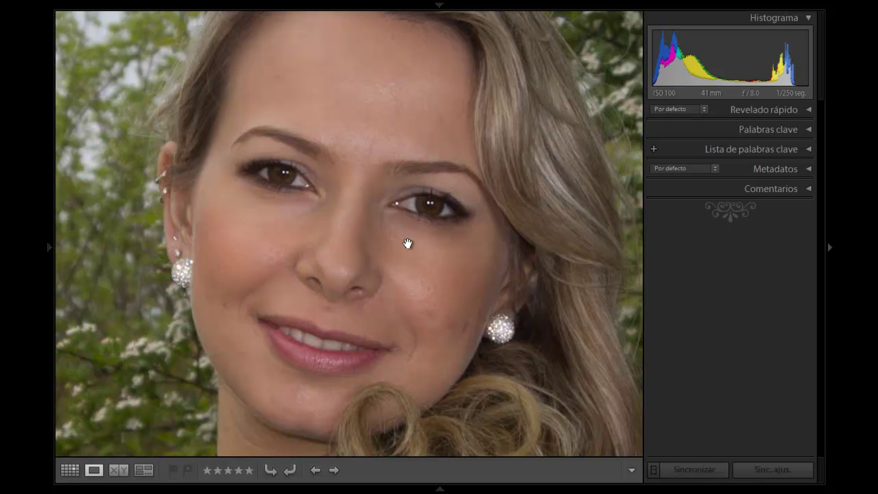
click(353, 219)
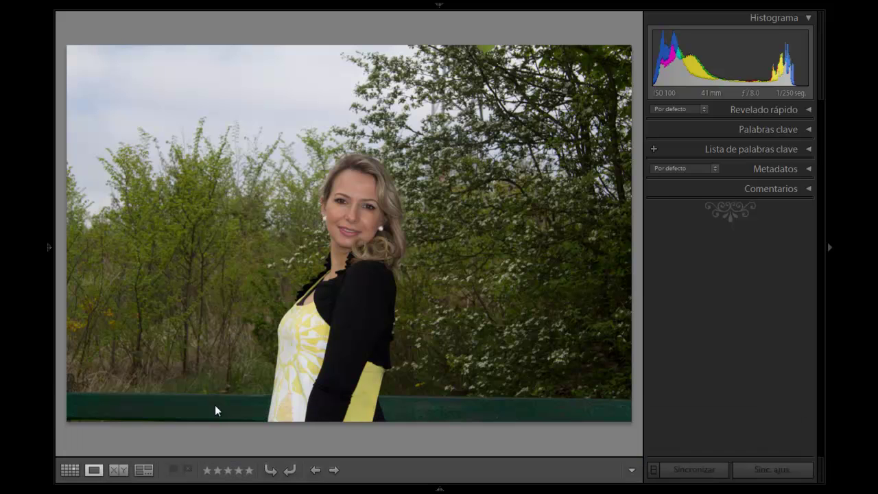
click(238, 470)
Rate the downward-looking portrait two stars, the next four, and the smiling portrait five
key(Right)
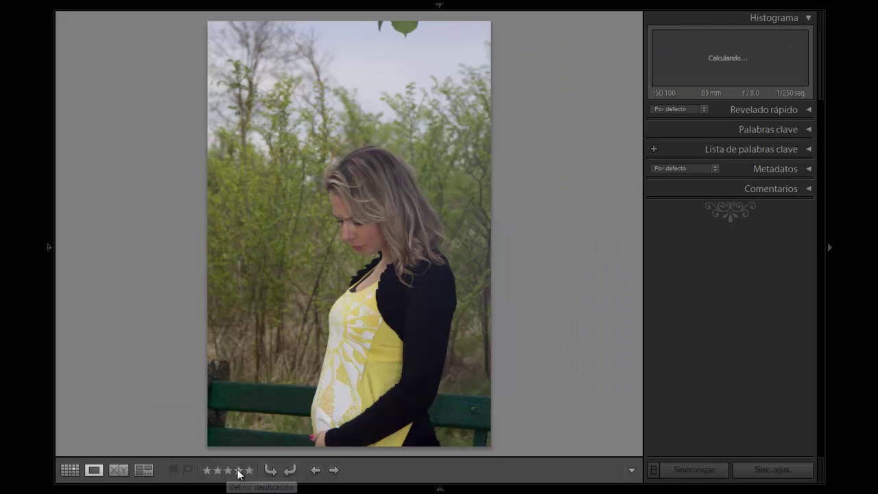
click(218, 471)
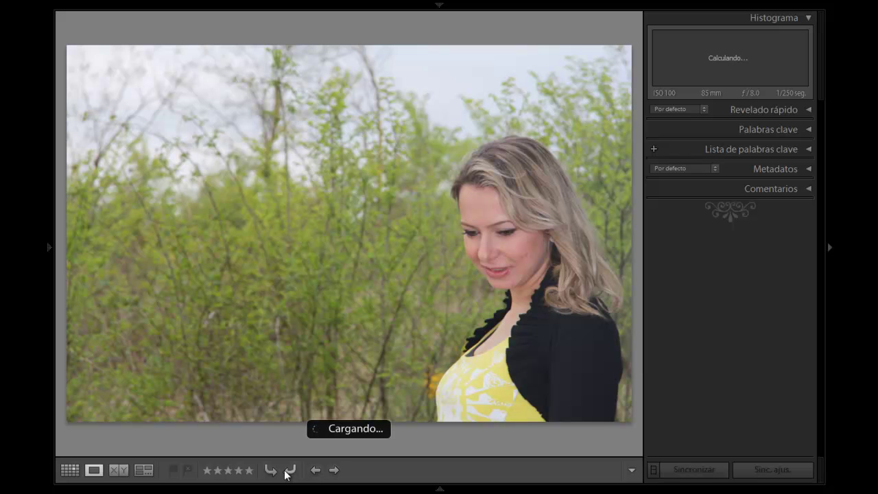
click(239, 470)
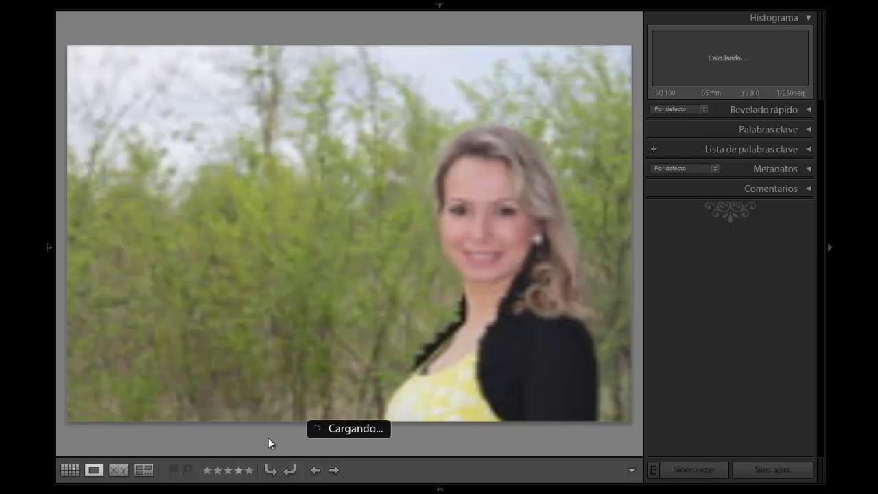
click(249, 471)
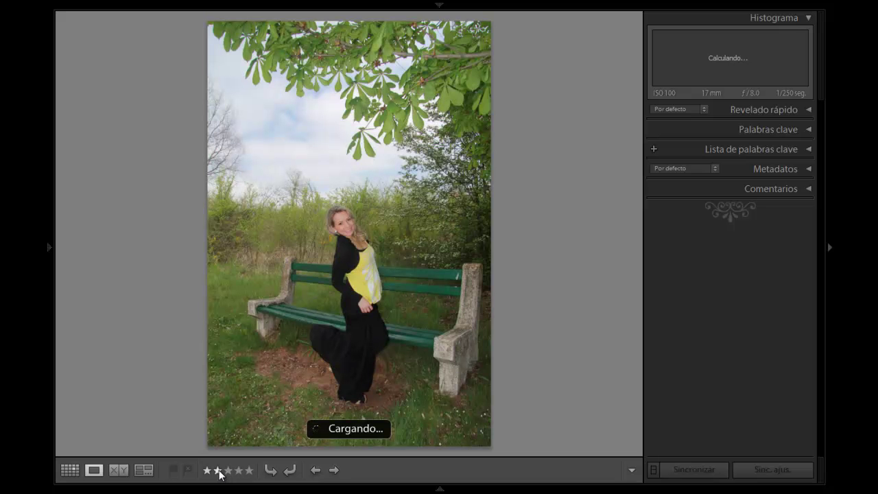
Give the woman's bench photo two stars, then rate the arms-out and man-on-bench photos
click(219, 471)
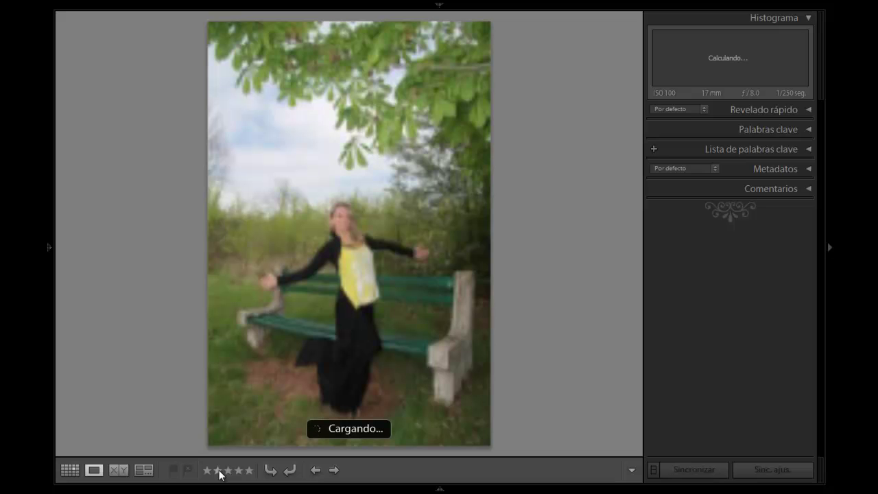
click(220, 472)
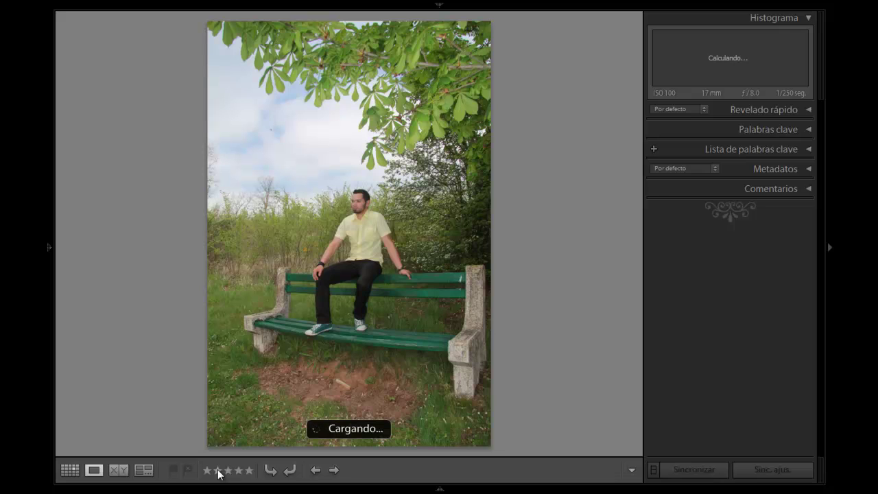
click(219, 472)
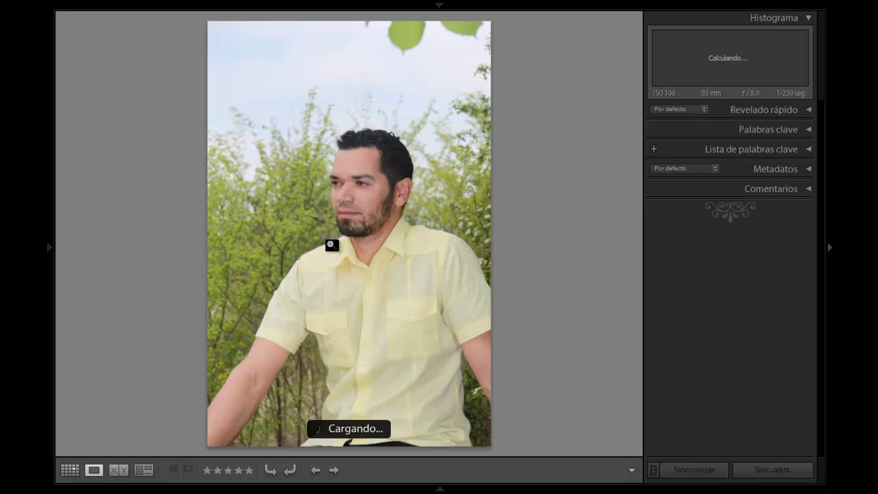
Give the man's close-up two stars and his seated close-up four stars
click(218, 471)
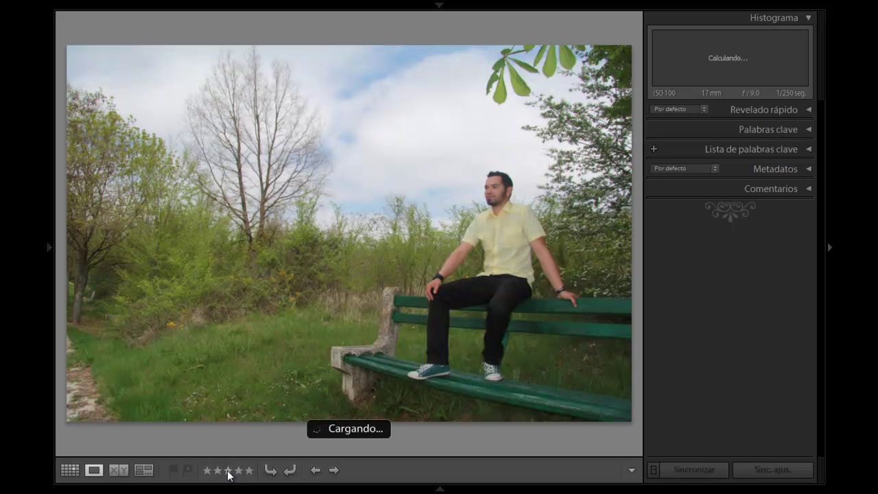
key(Right)
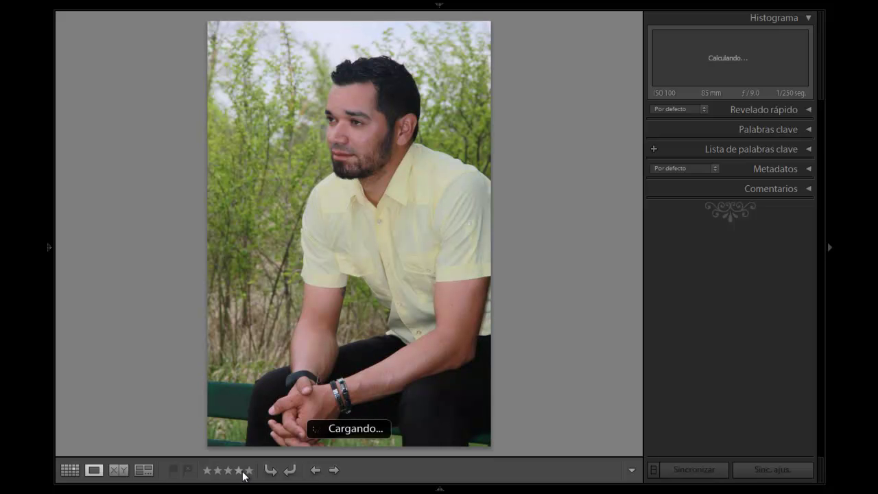
click(240, 471)
key(Right)
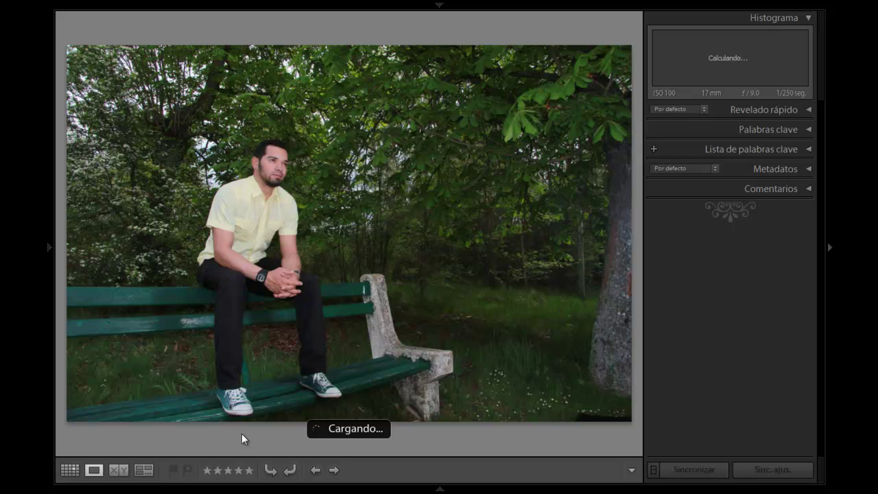
Rate the dark bench photo of the man, then advance two photos to the backrest shot
click(239, 471)
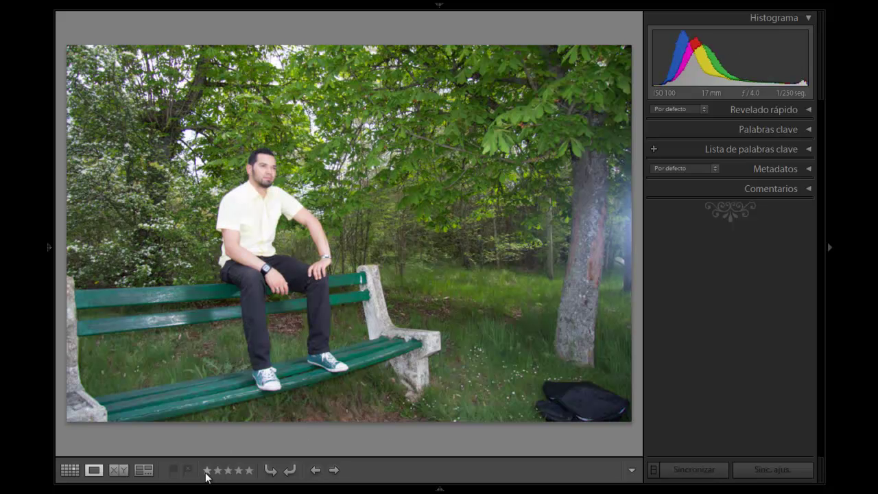
key(Right)
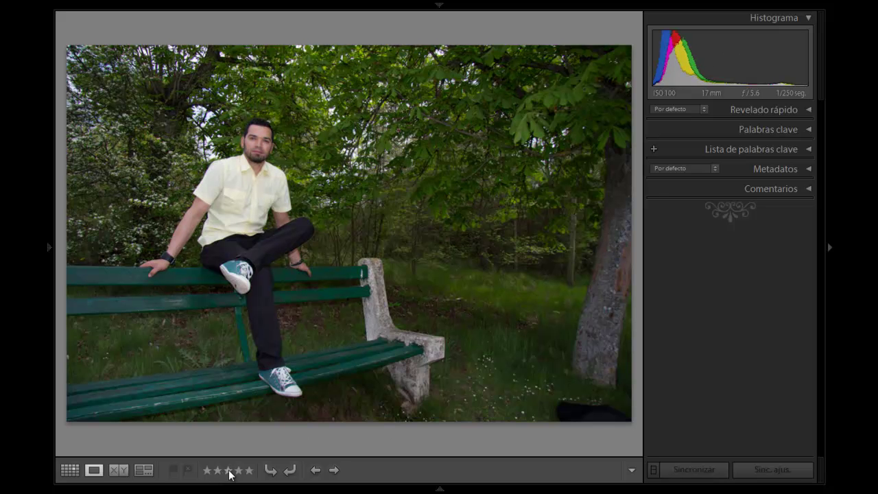
key(Right)
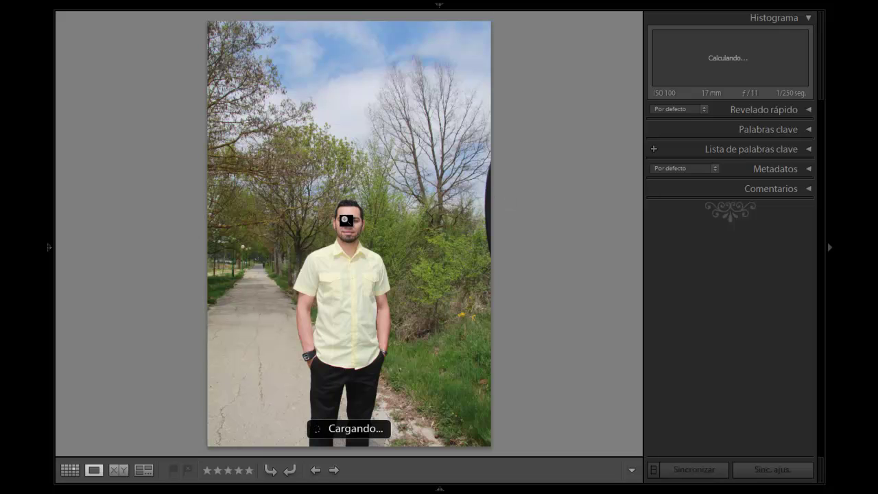
Rate the man's standing portraits: path portrait two stars, next one star, arms-crossed four stars, then the next
click(218, 471)
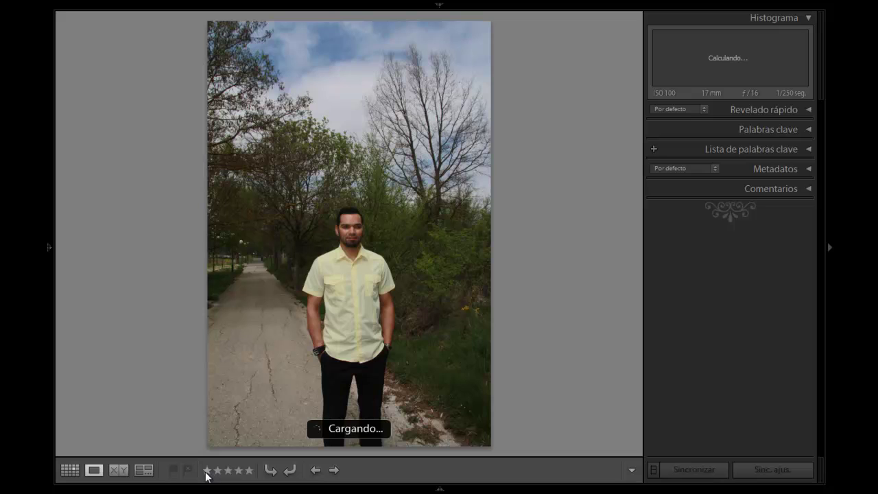
click(206, 473)
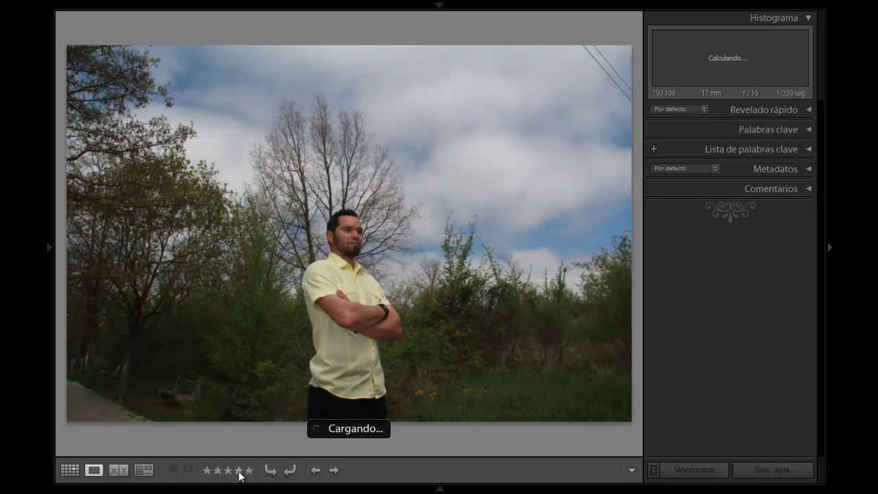
click(239, 471)
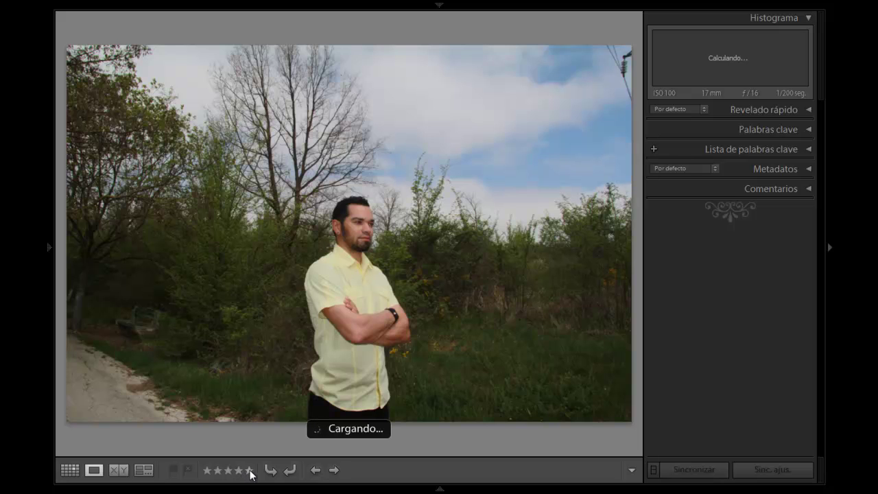
click(250, 470)
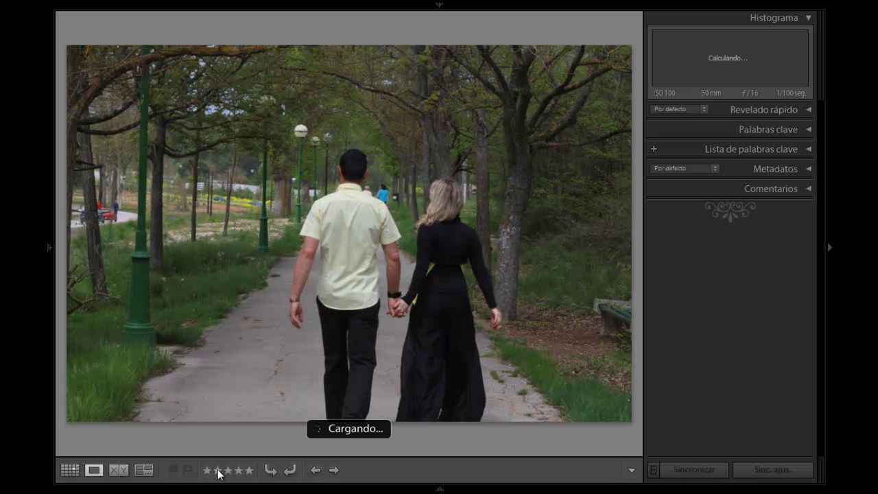
Give the walking-away couple photo two stars, the next one star, and check the woman's face at 1:1
click(218, 472)
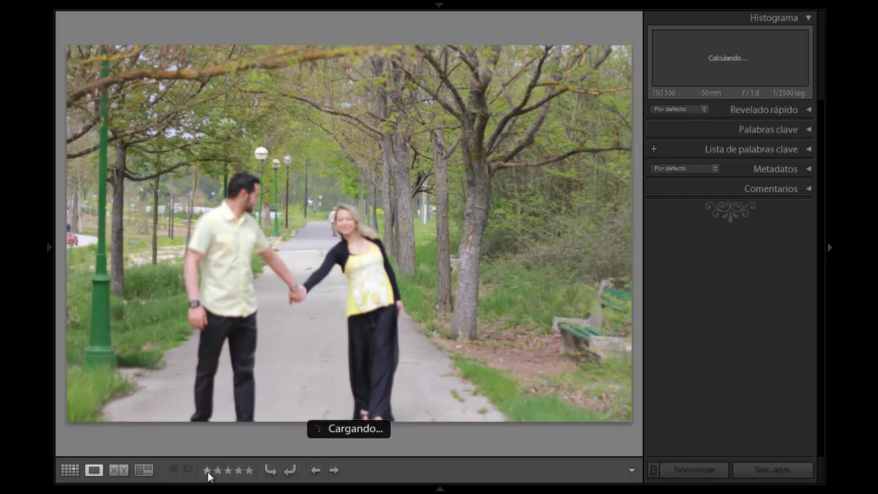
click(208, 471)
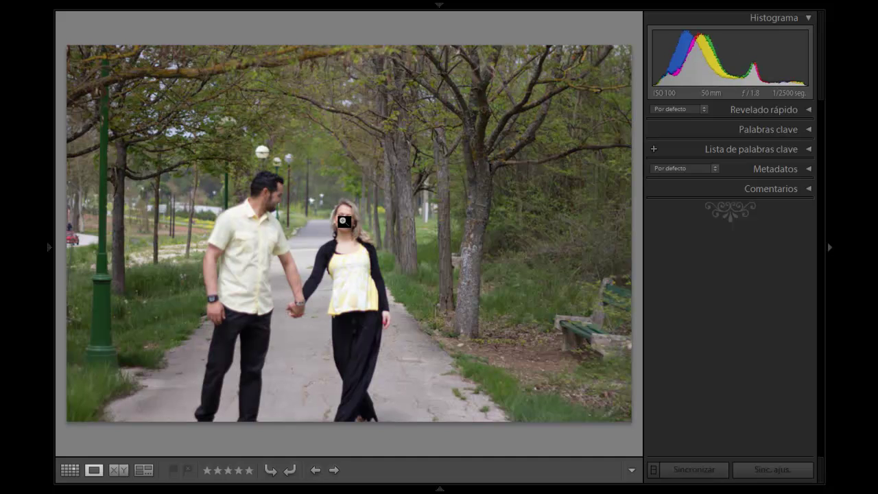
click(341, 220)
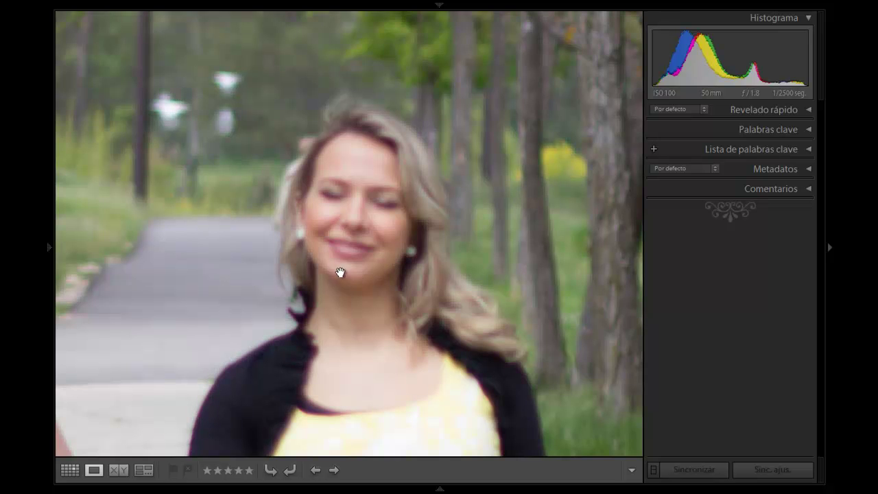
click(345, 251)
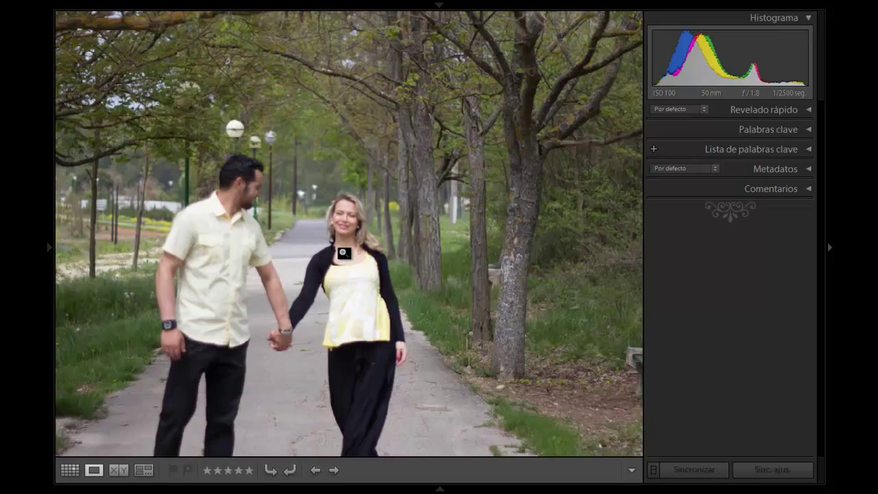
Check the man's face at 1:1, then give the following couple photos one star
click(263, 196)
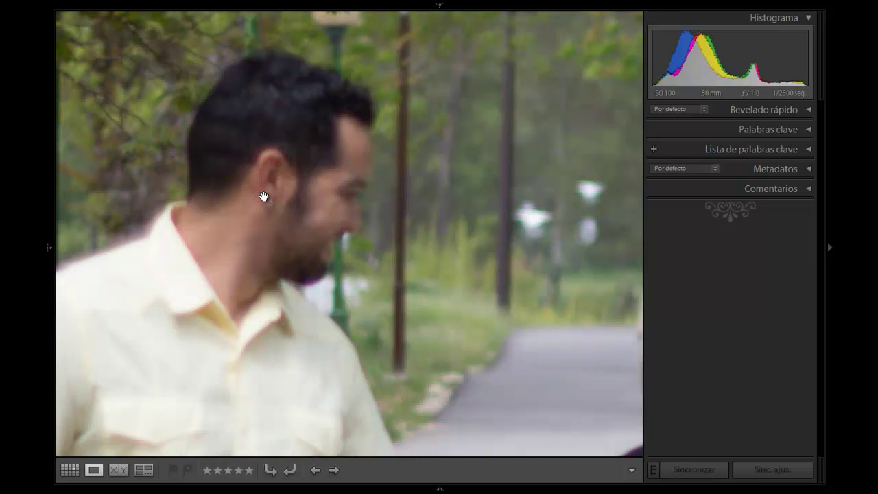
click(264, 197)
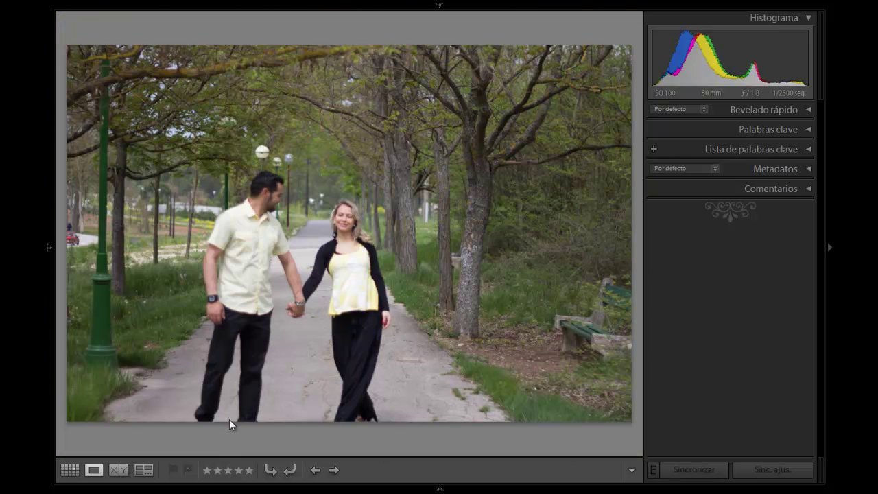
click(208, 470)
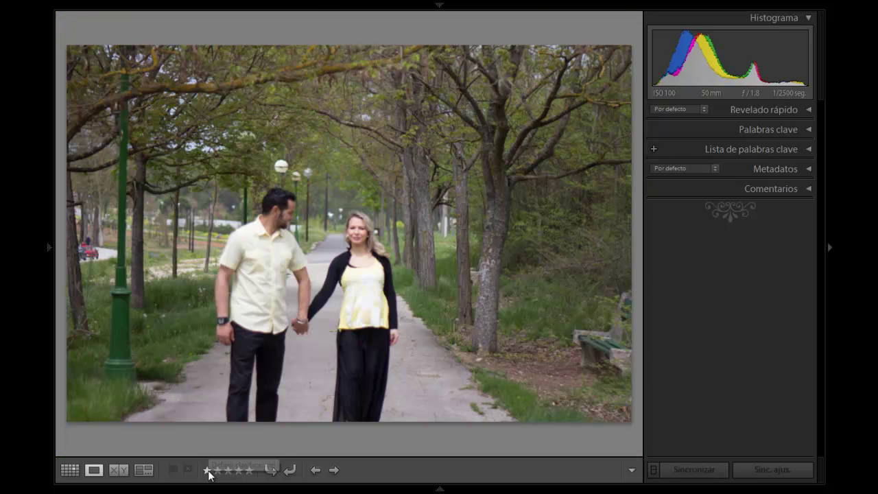
click(207, 470)
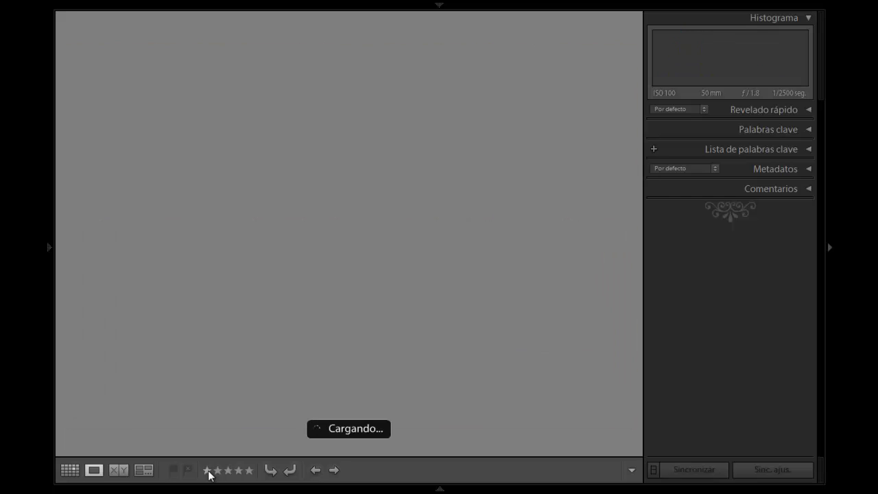
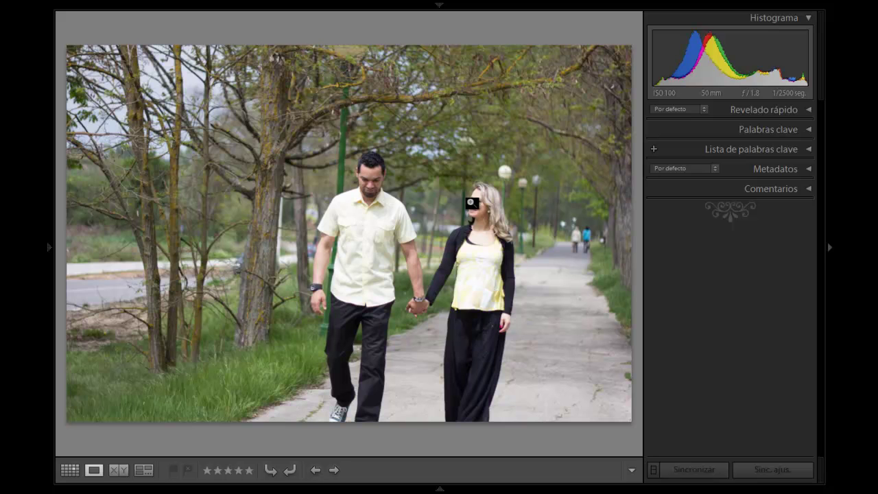
Check the woman's face at 1:1, return to fit, and star-rate the walking couple photo
click(477, 202)
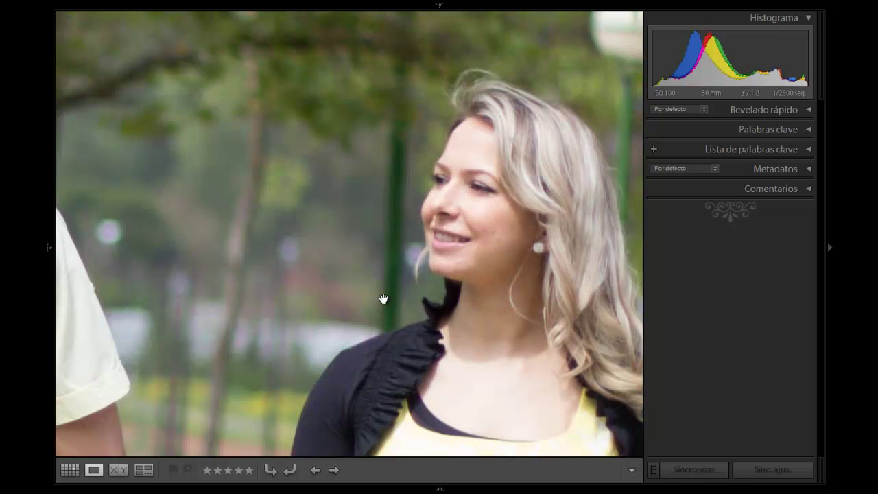
click(500, 179)
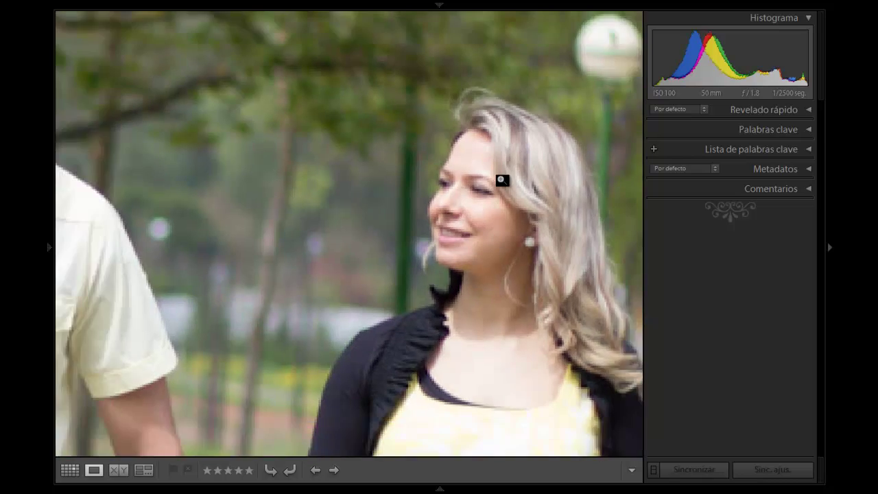
click(249, 470)
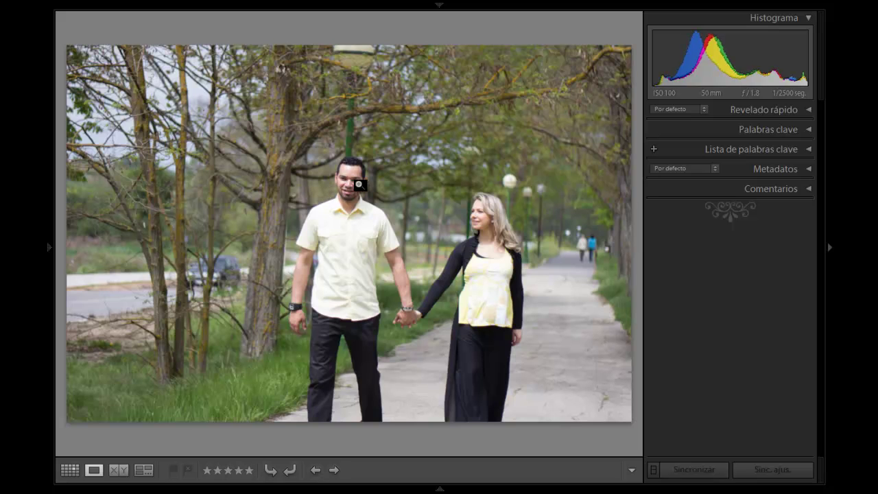
Give the next shot three stars and the following portraits two stars each
click(227, 471)
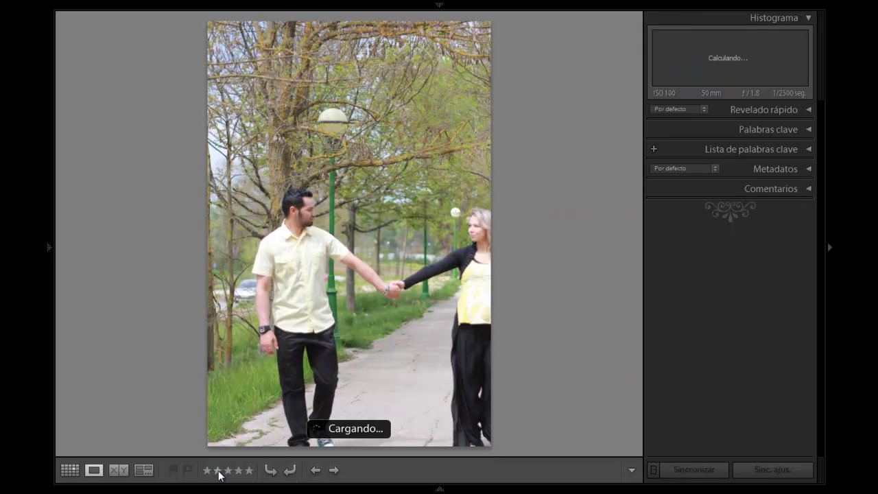
click(219, 470)
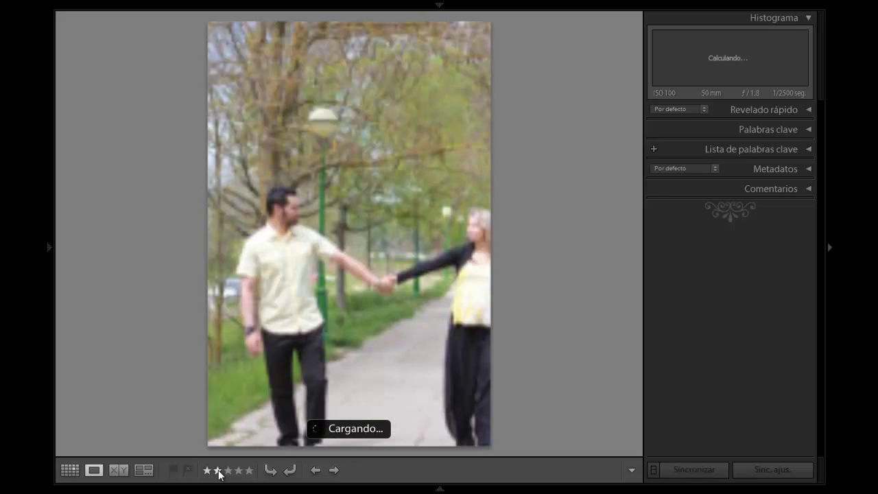
click(218, 471)
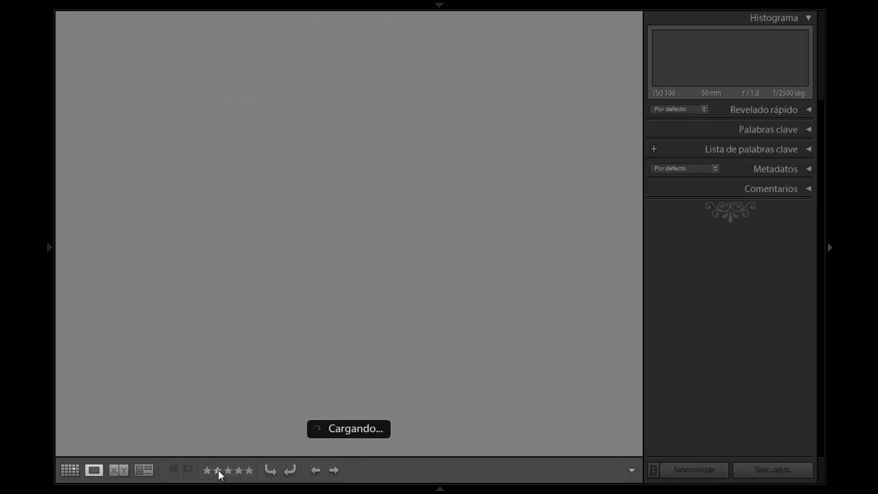
click(218, 471)
Give the photo two stars and advance through the next several photos
click(218, 471)
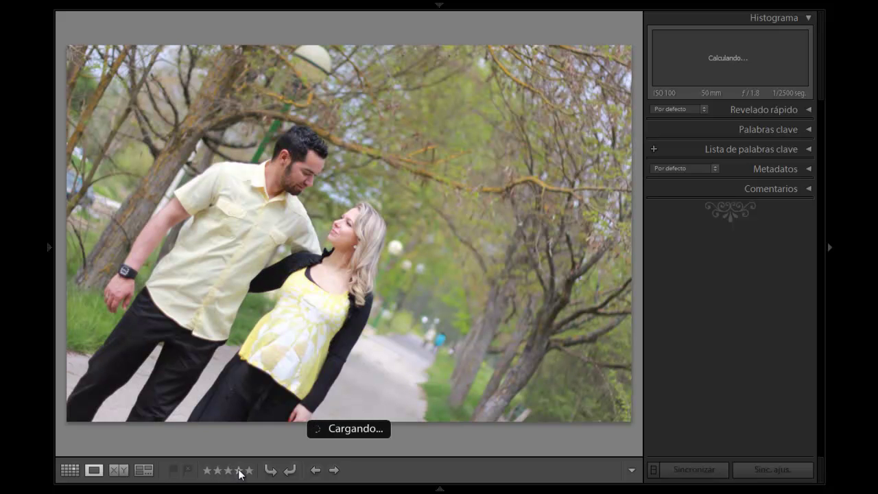
key(Right)
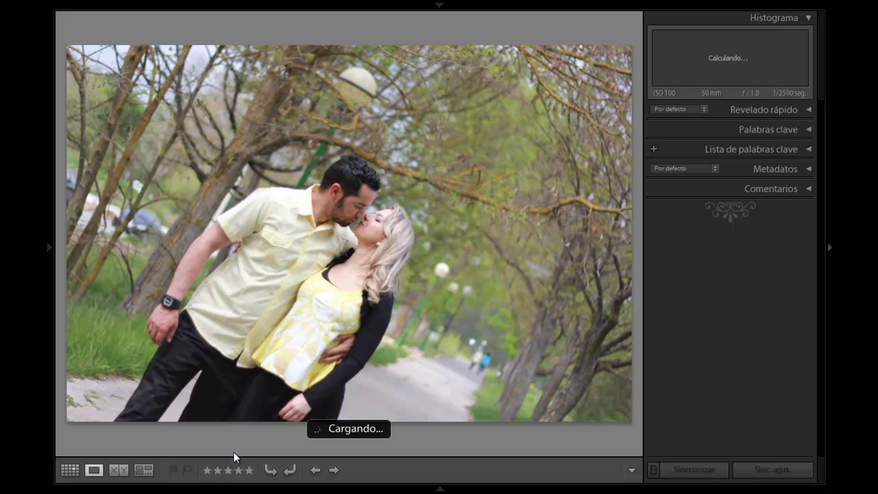
click(335, 470)
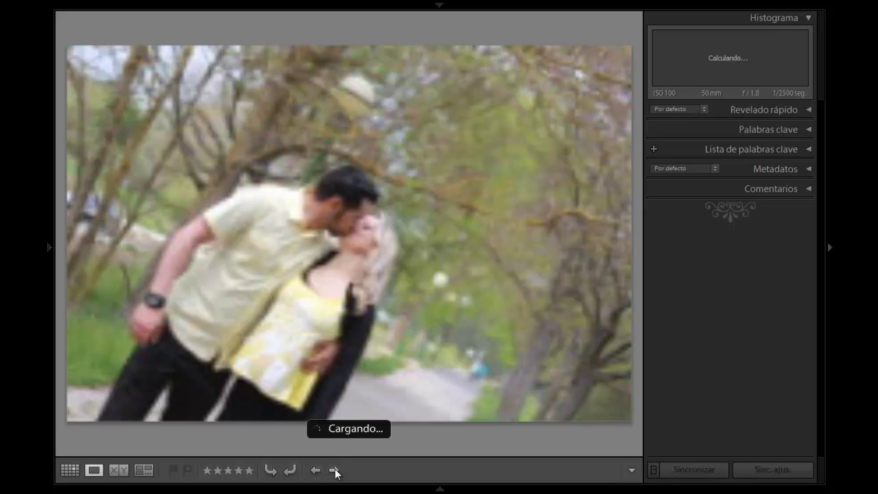
click(335, 470)
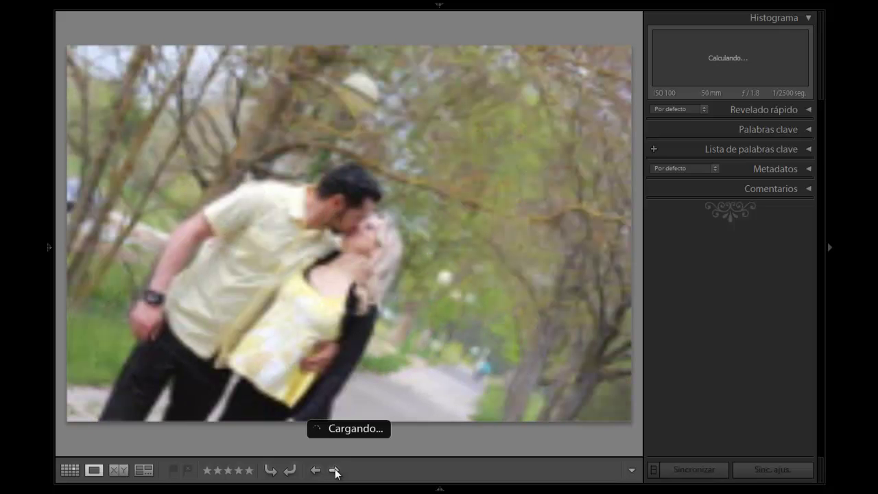
click(335, 471)
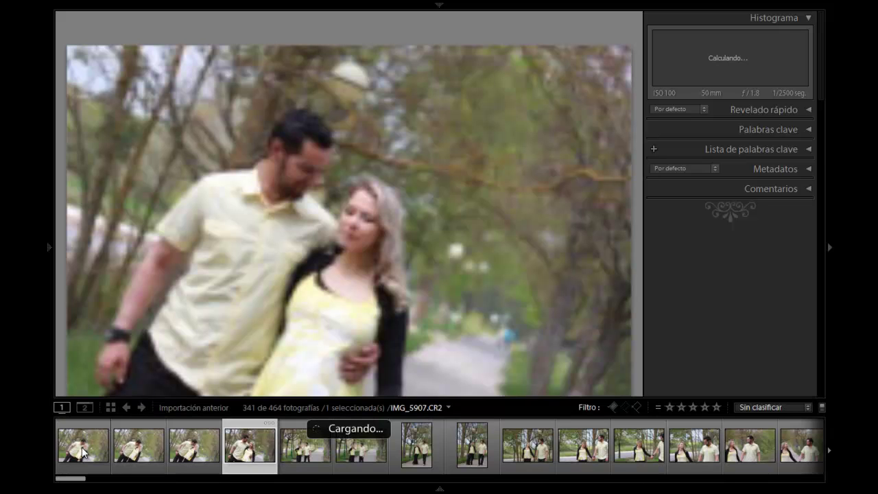
Return to the couple-kissing photo, step forward, and give the embracing photo four stars
click(83, 450)
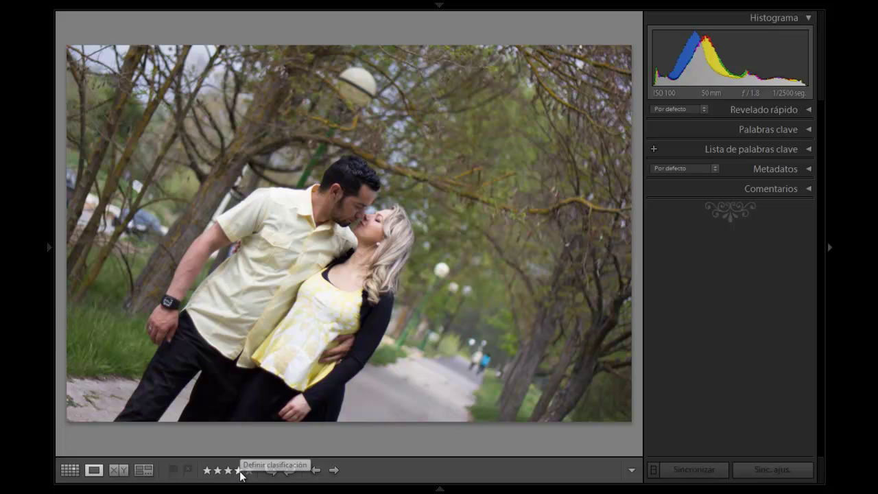
key(Right)
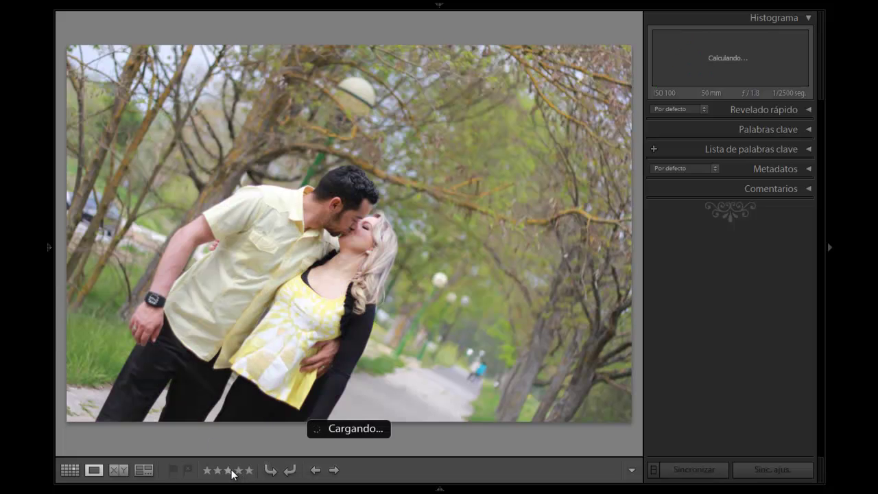
key(Right)
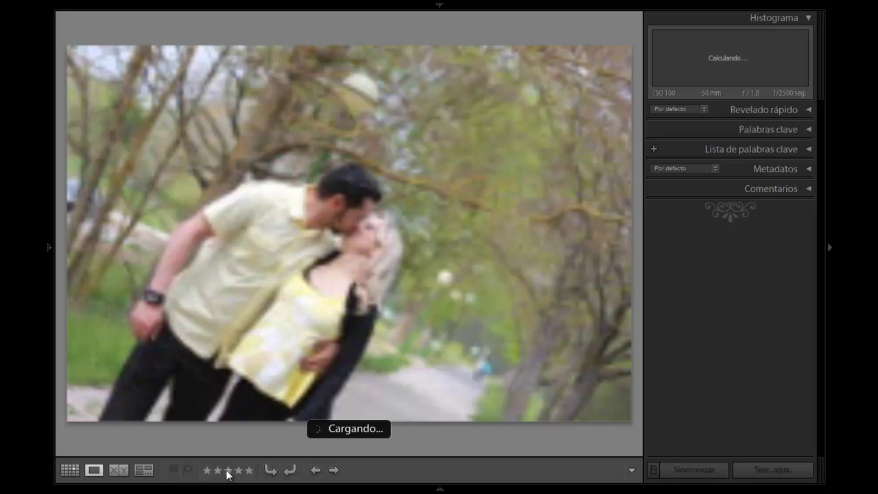
key(Right)
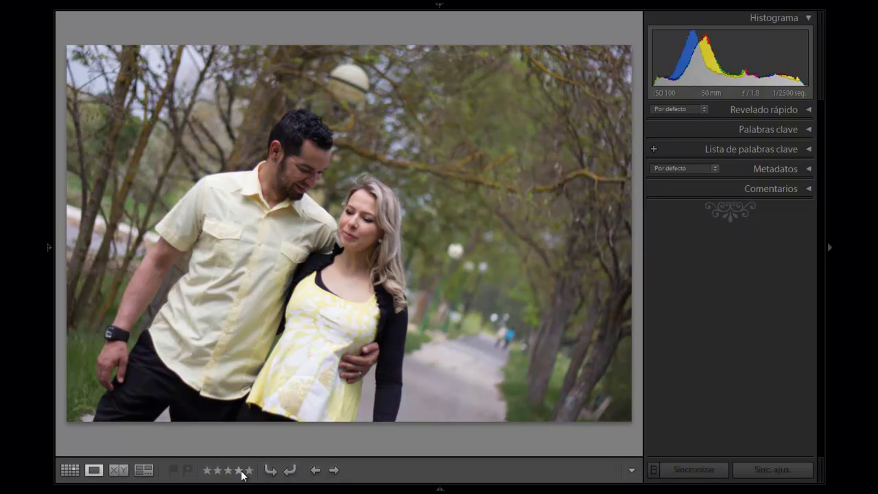
click(239, 471)
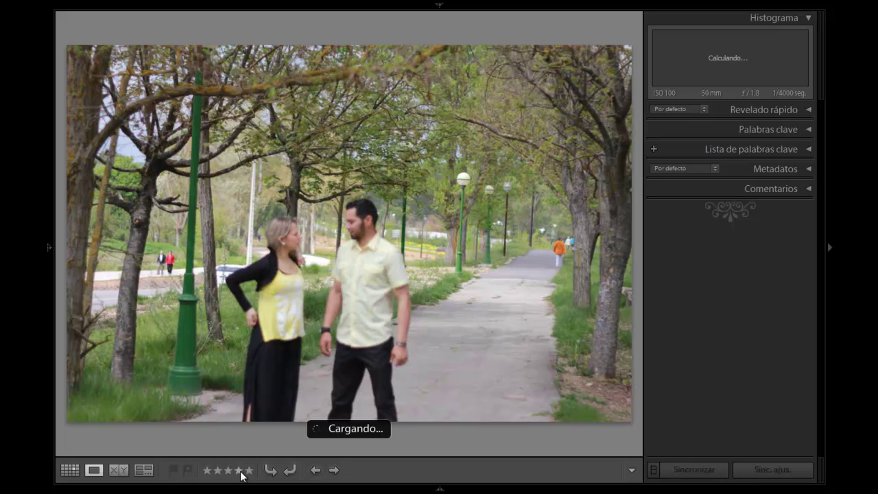
Give two path shots two stars each, the portrait three stars, then advance
click(218, 470)
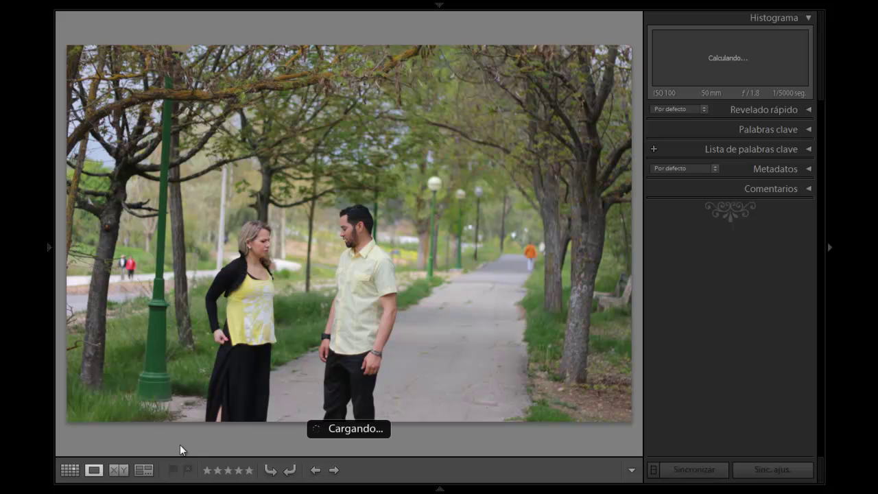
click(218, 471)
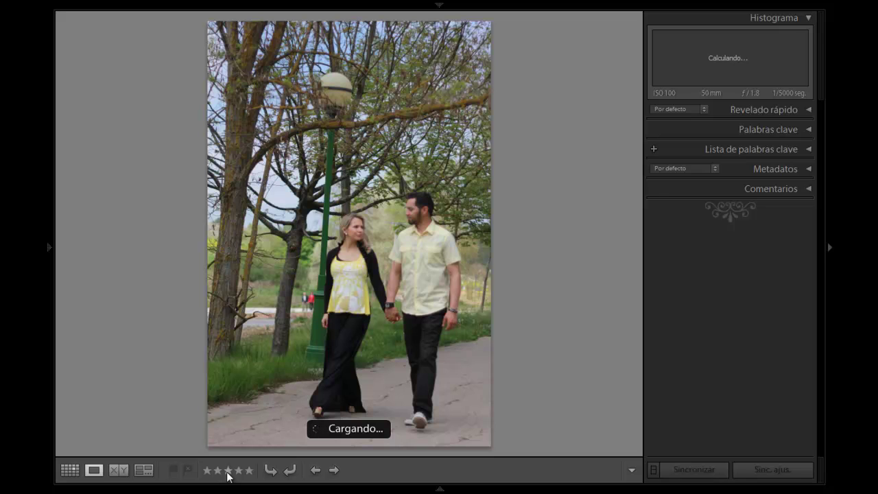
click(227, 471)
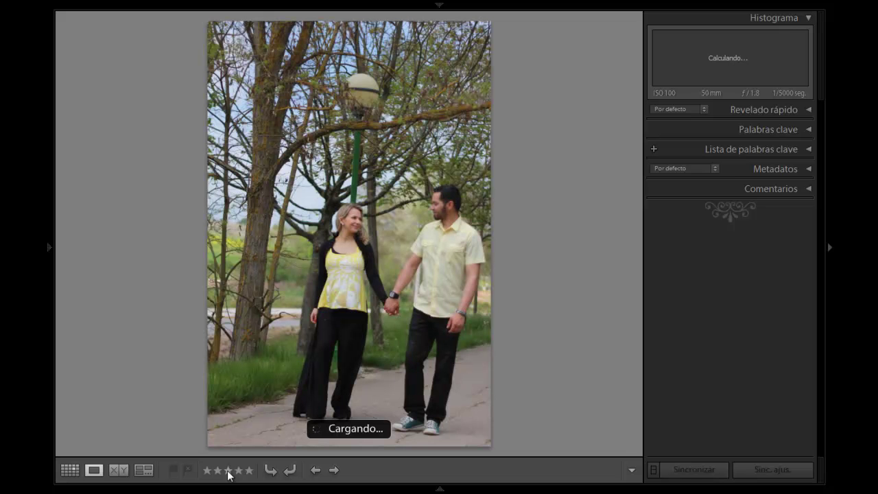
key(Right)
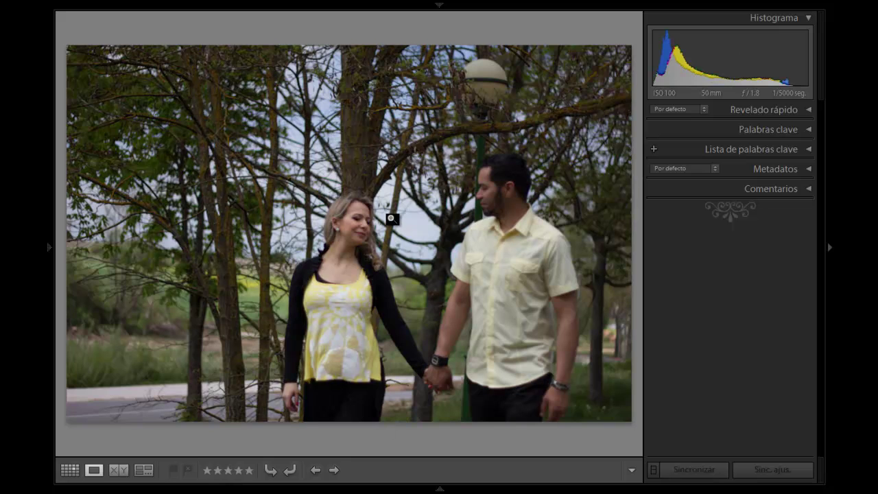
Check the woman's face at 1:1, advance, and rate the next three tree-lined shots
click(354, 221)
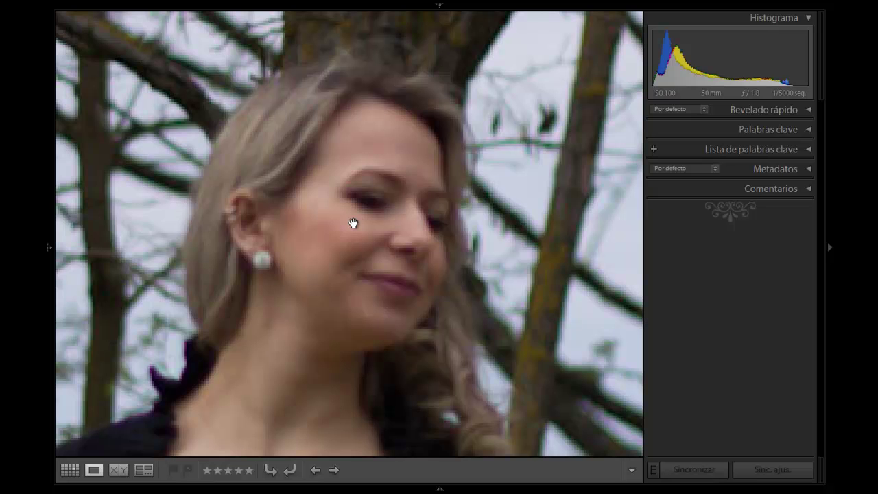
click(354, 223)
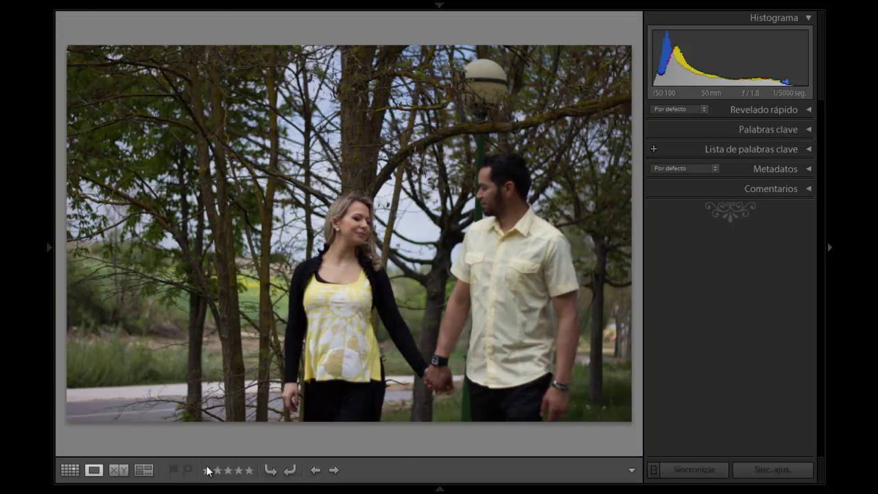
key(Right)
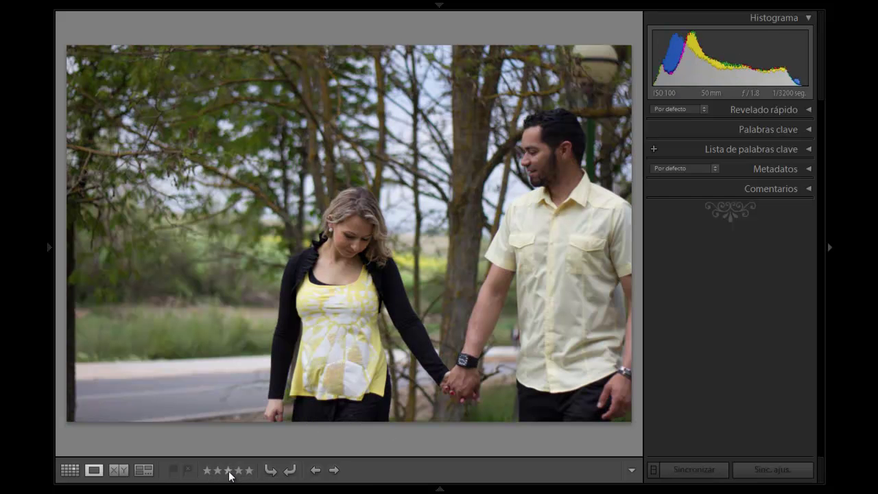
click(231, 474)
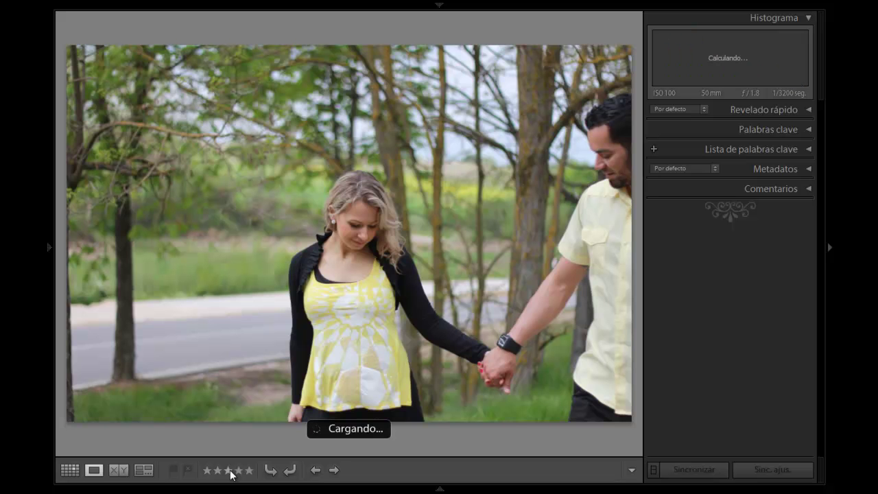
click(240, 473)
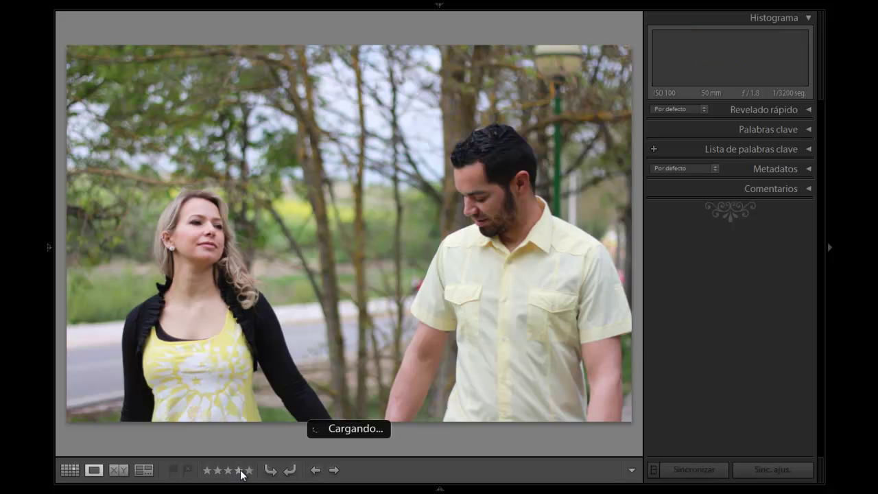
click(241, 474)
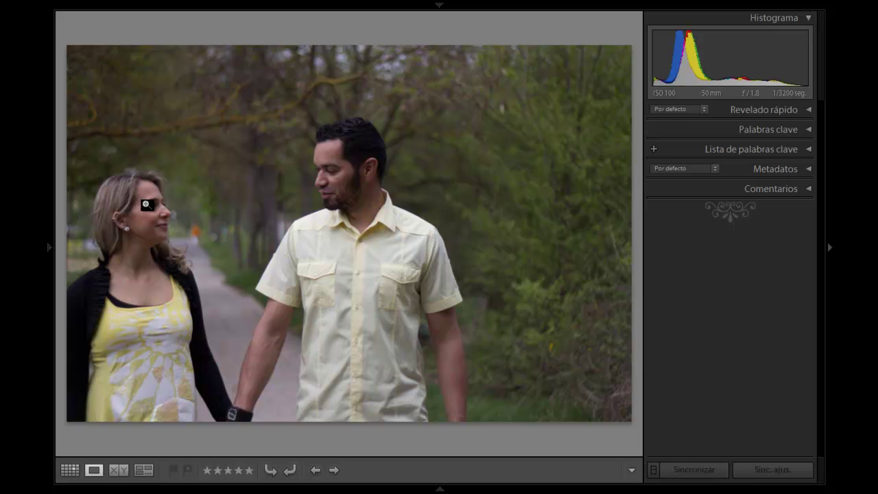
Check the woman's face at 1:1, give the close walking photo five stars, then the next three stars
click(144, 203)
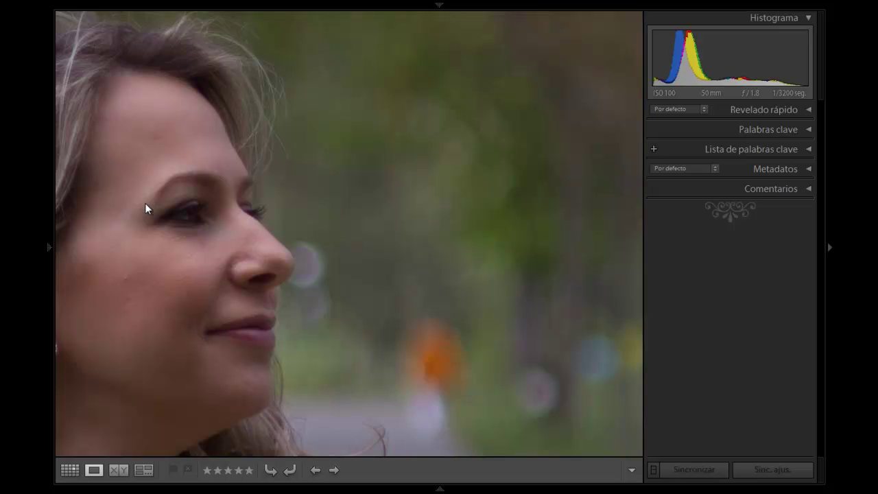
click(144, 203)
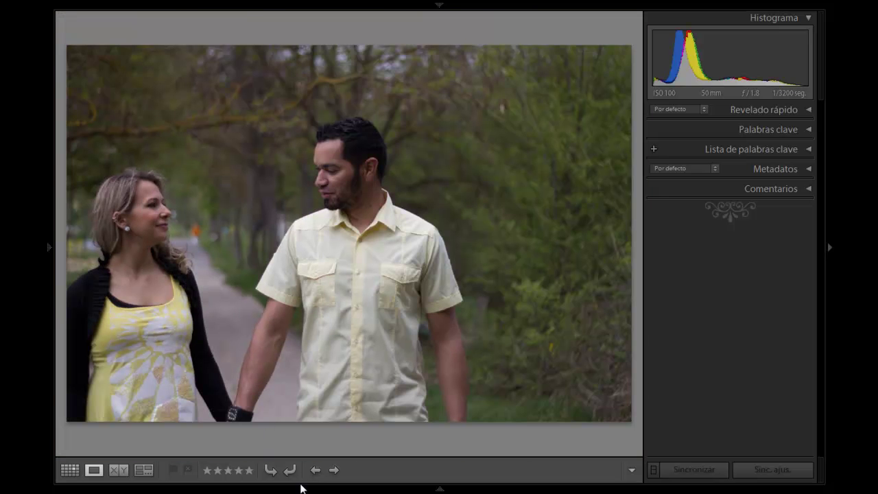
click(249, 471)
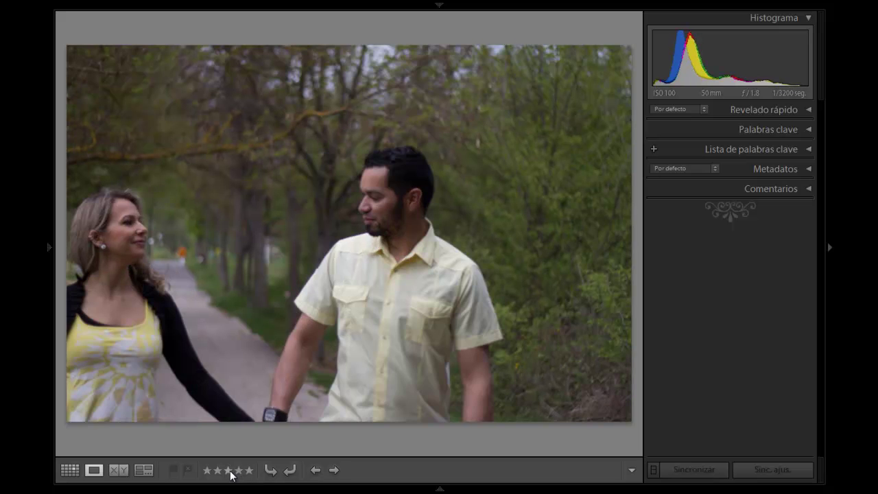
click(231, 472)
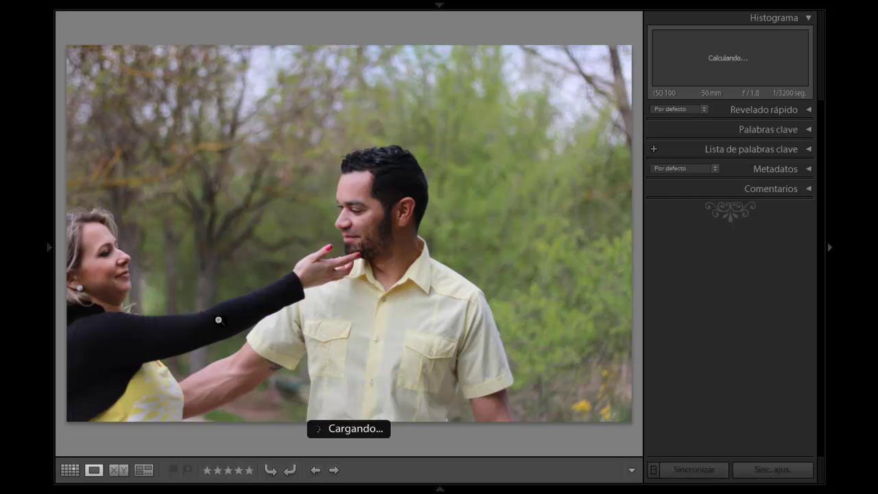
Give the first portrait four stars, skip two photos, and give the next portrait four stars
click(240, 471)
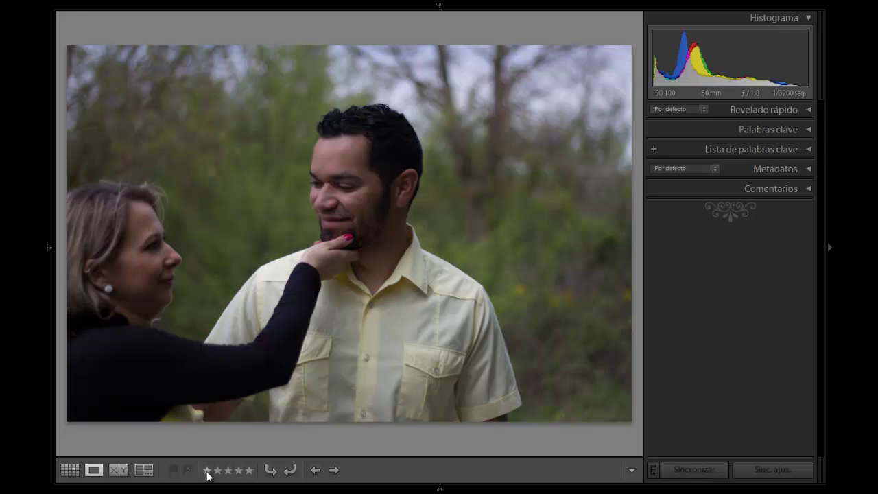
key(Right)
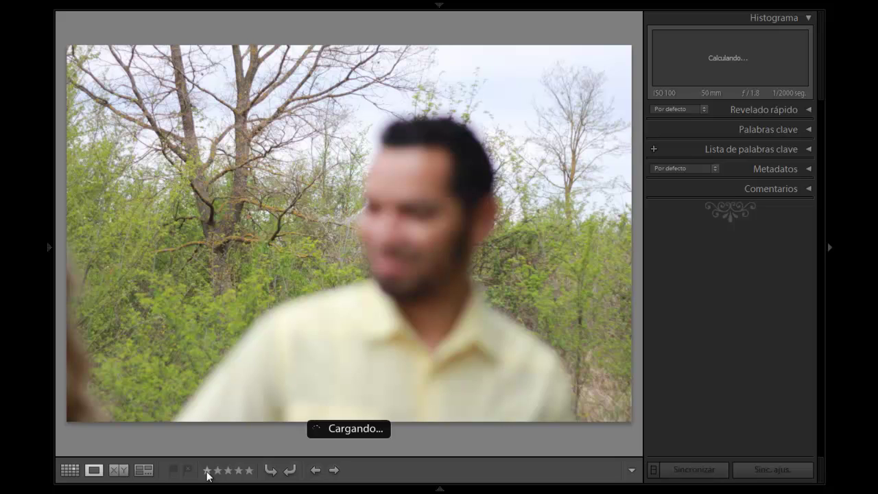
key(Right)
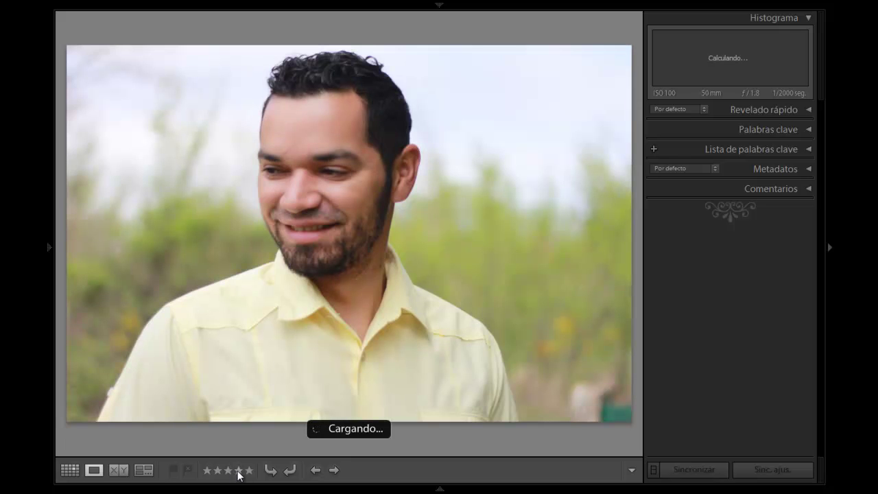
click(239, 471)
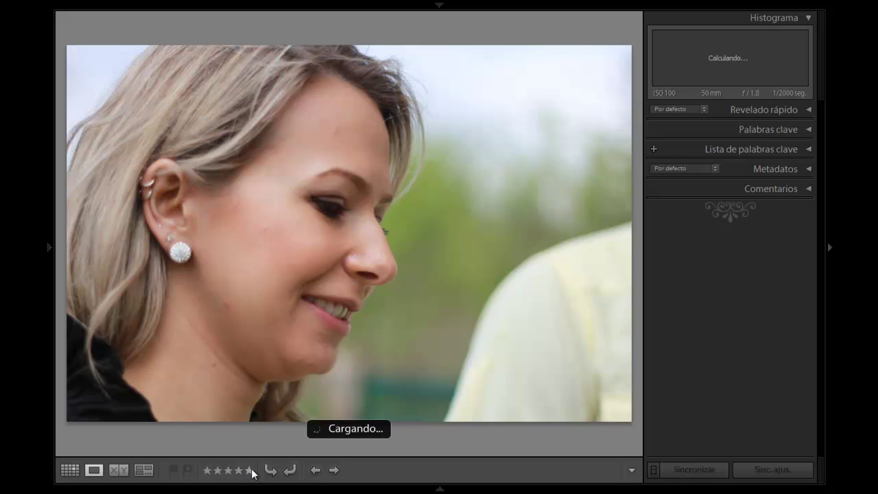
Give the woman's close-up five stars, then rate the following shots, settling on one star
click(249, 470)
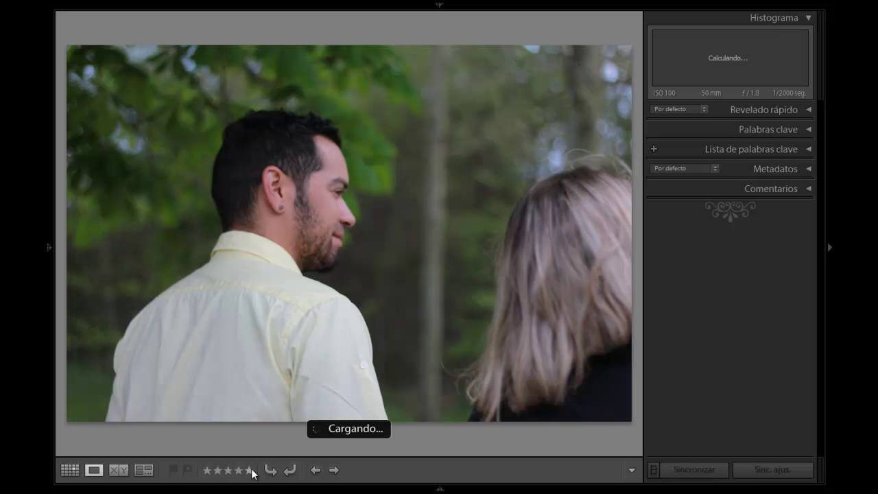
click(207, 470)
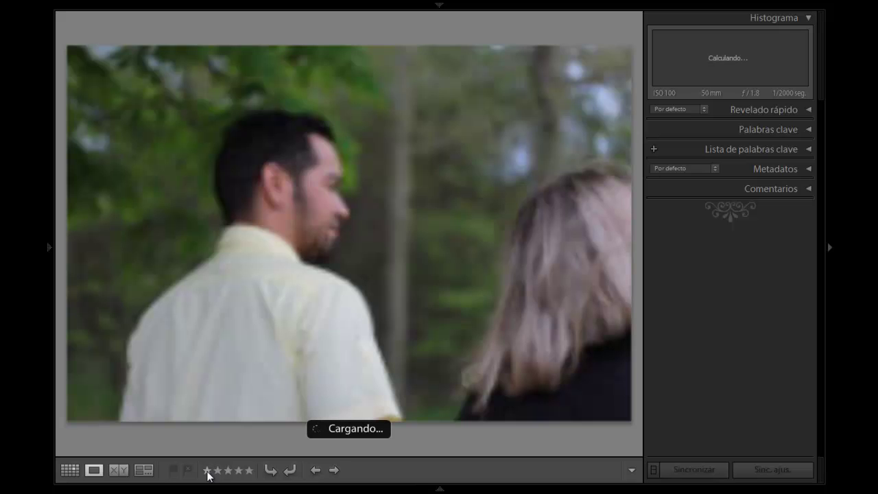
click(225, 470)
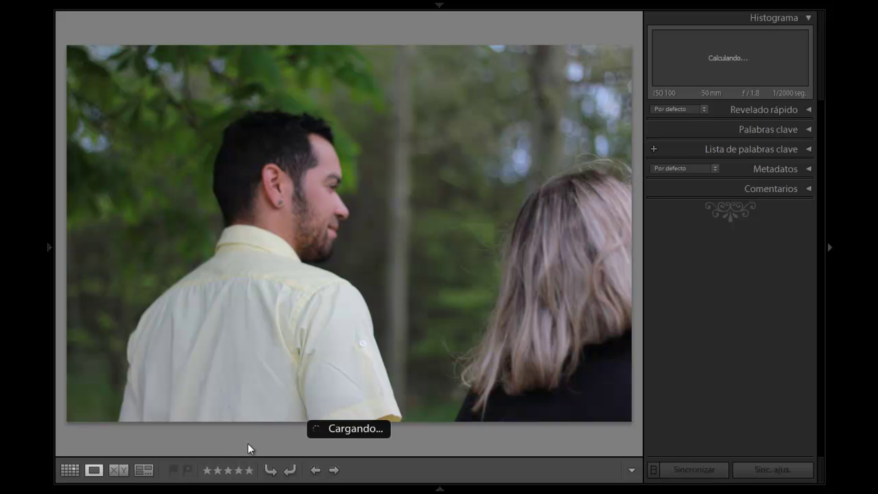
click(207, 471)
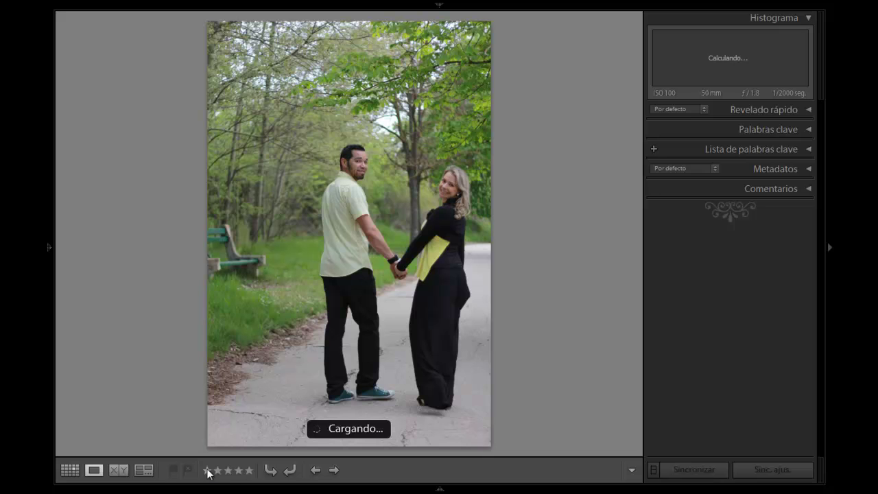
Give the hand-holding shot three stars and the next walking shots one or two stars
click(230, 472)
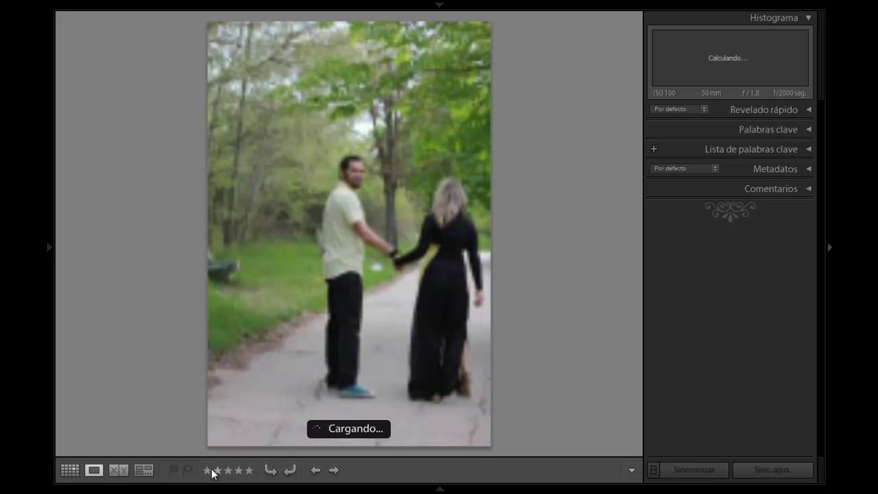
click(207, 471)
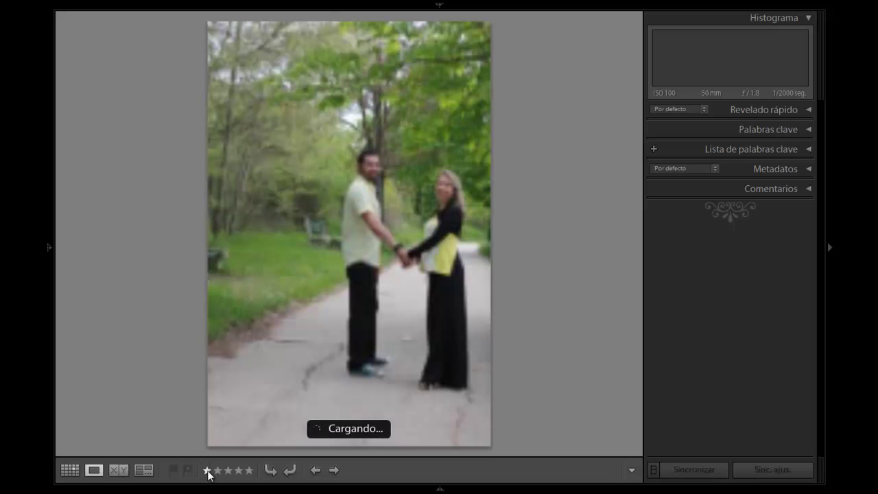
click(216, 472)
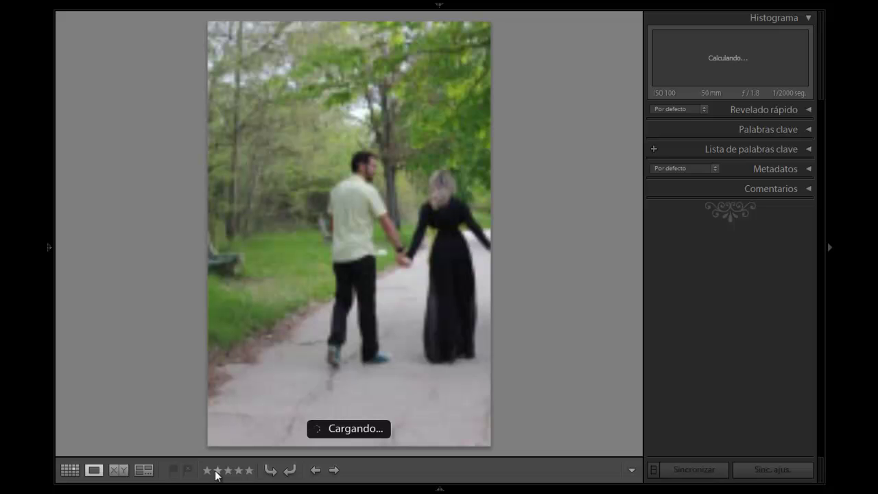
click(208, 471)
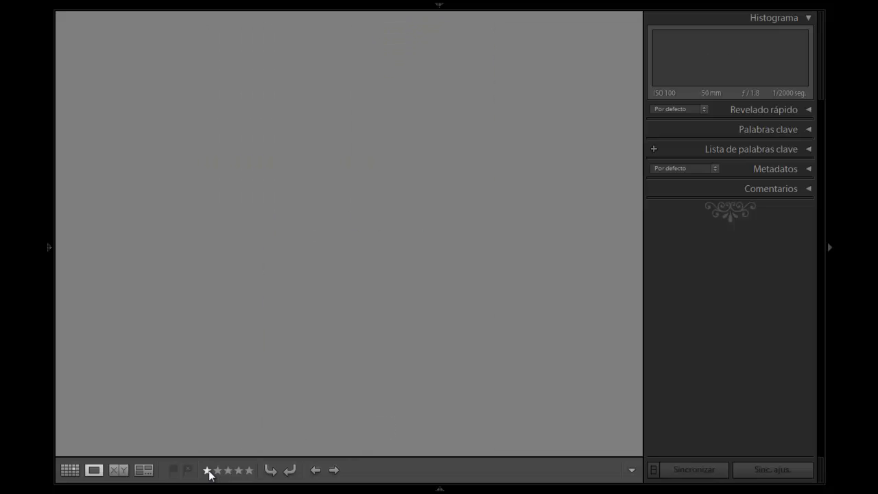
Give the walking-away shots one star and advance two photos to the wide walkway
click(209, 471)
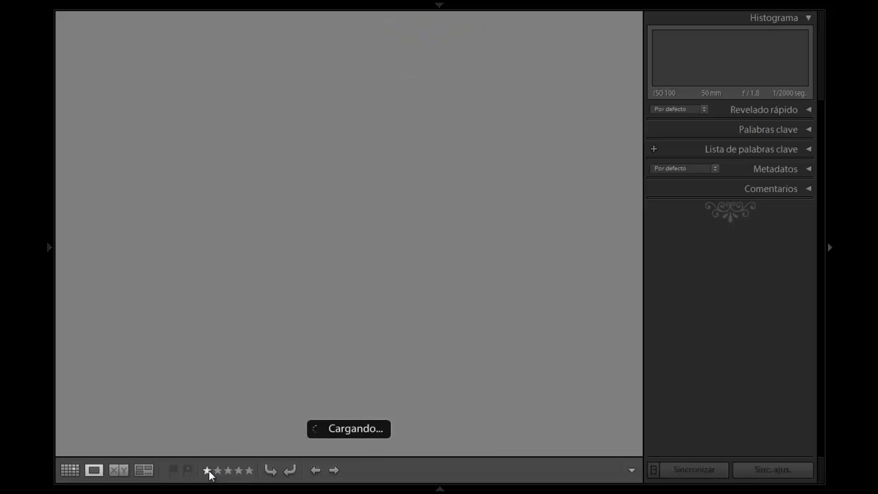
click(210, 470)
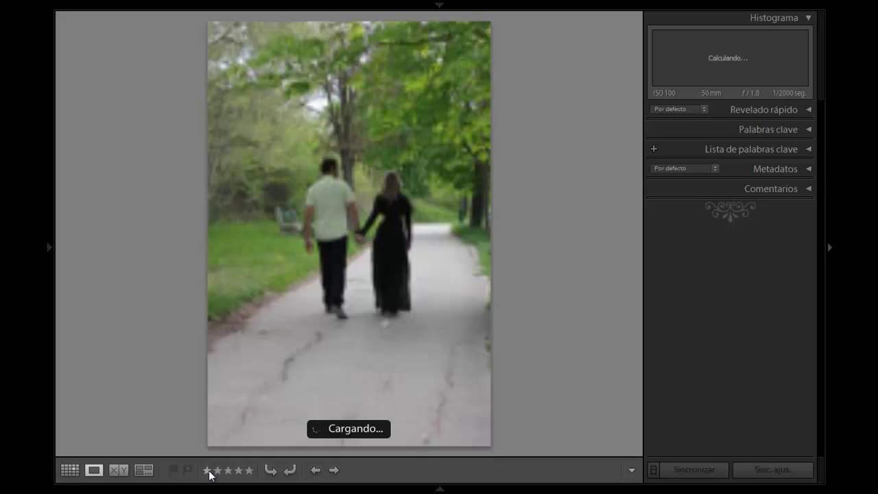
key(Right)
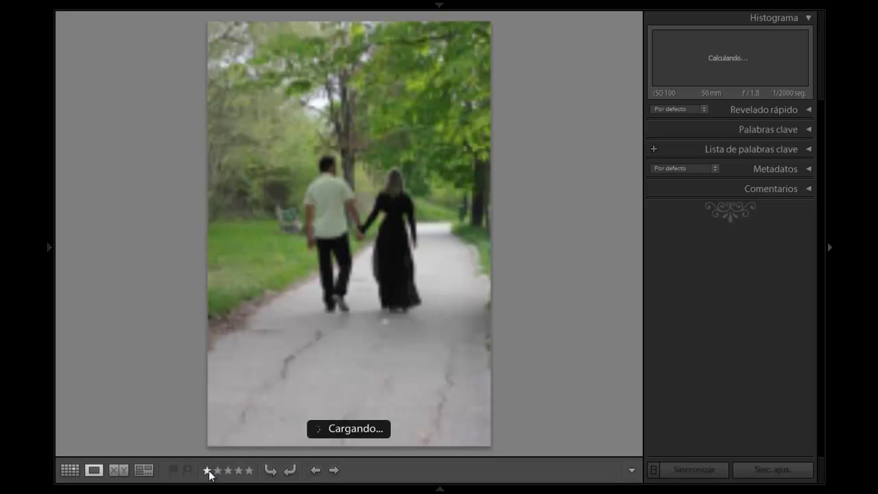
key(Right)
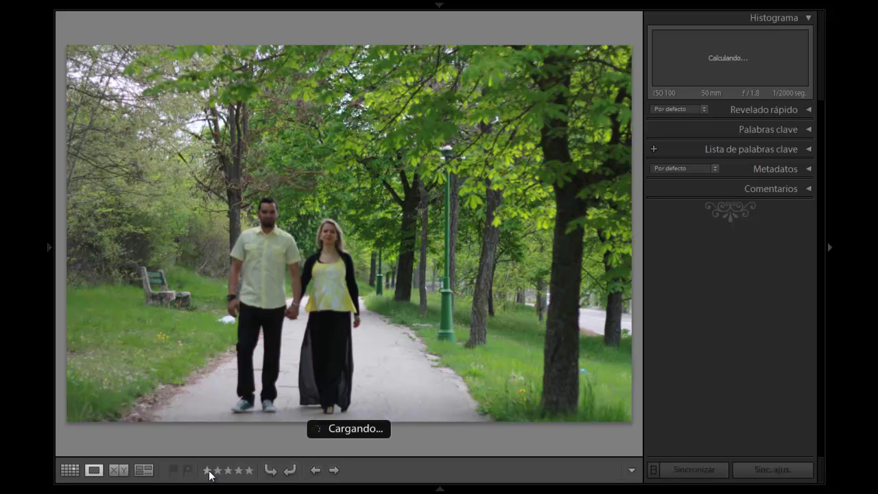
Give the walkway photo one star, check the woman's face at 1:1, and rate the next one star
click(208, 470)
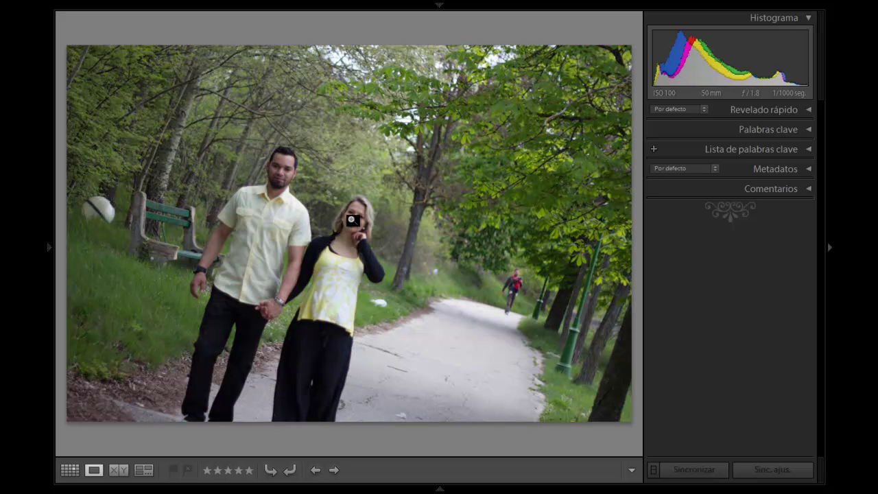
click(352, 220)
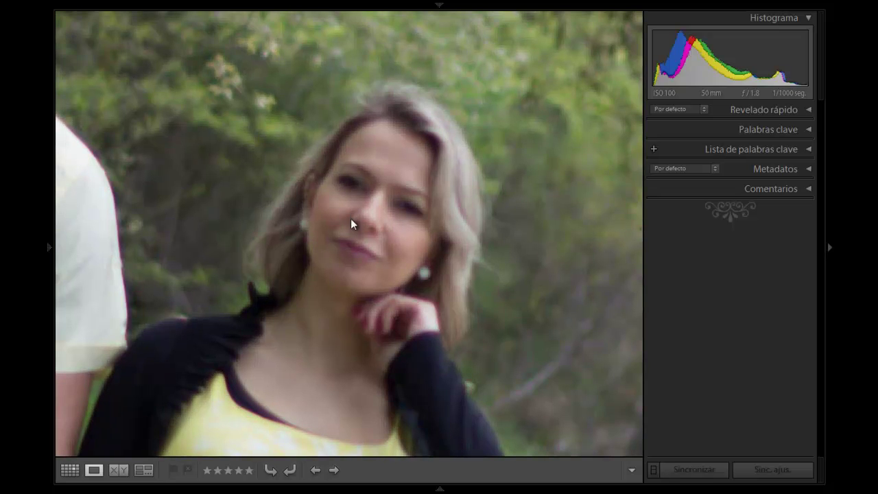
click(351, 218)
click(208, 470)
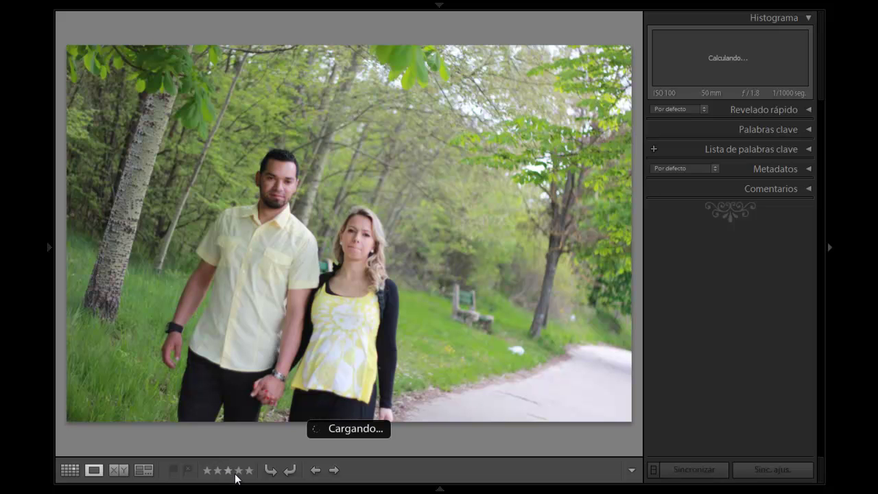
Give the couple shot four stars, the standing shot three, and the tilted photo five stars
click(239, 470)
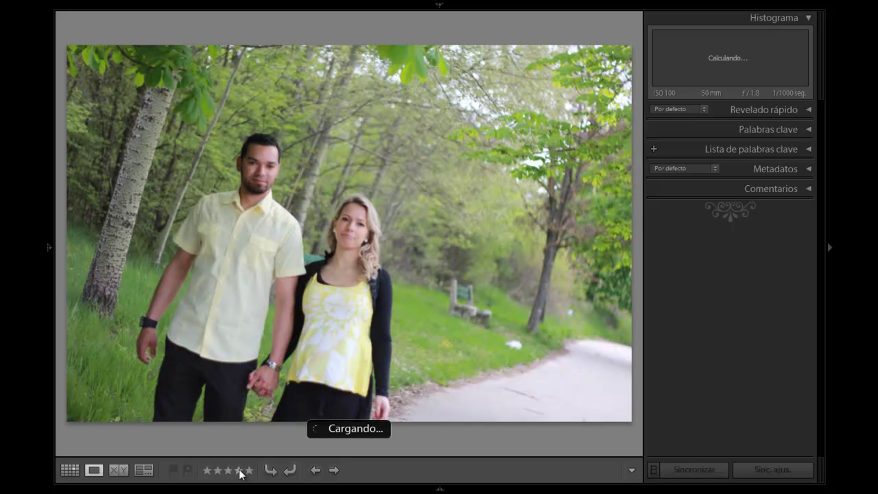
click(229, 472)
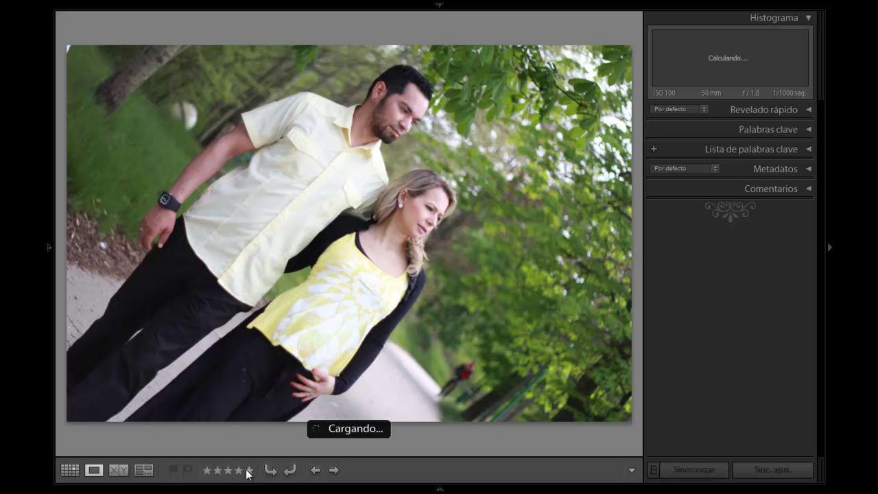
click(240, 472)
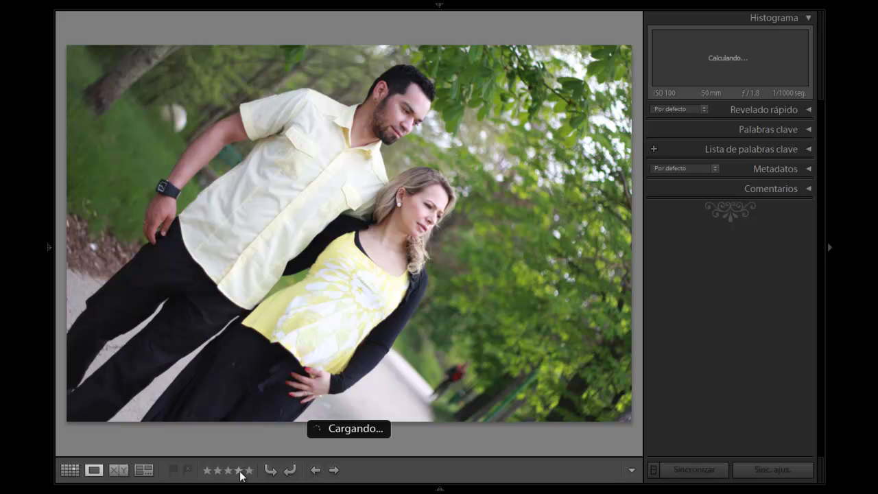
click(249, 472)
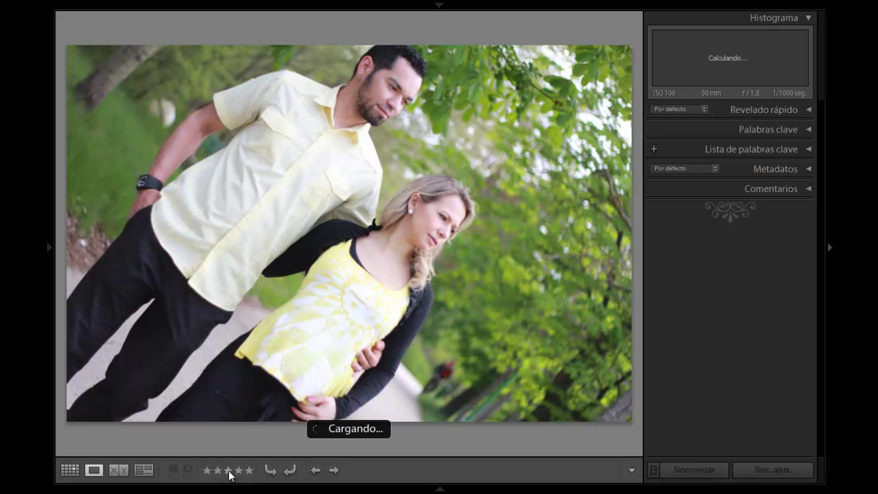
click(229, 471)
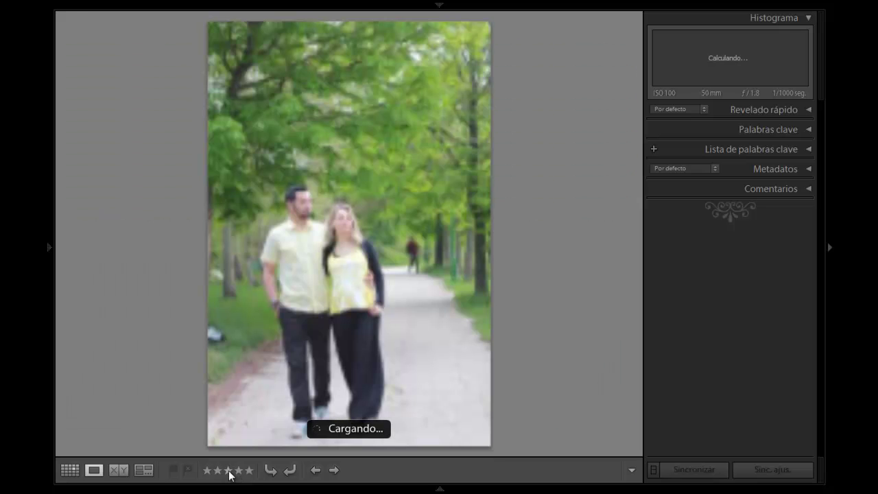
Rate the arm-in-arm walking photo, then check both faces at 1:1 and return to fit
click(221, 472)
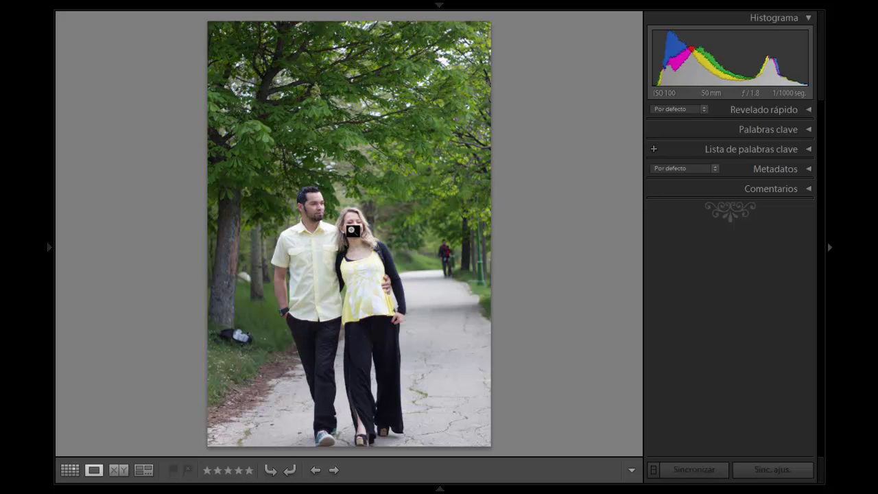
click(350, 230)
drag(350, 230, 454, 300)
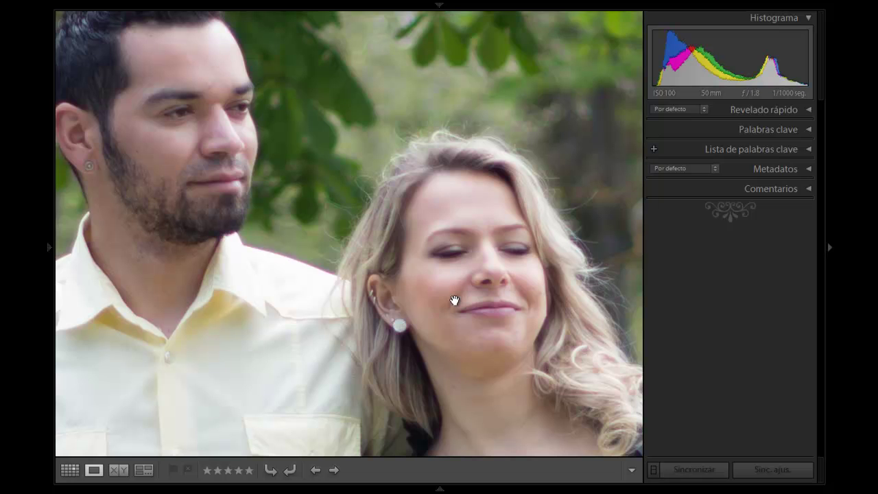
click(455, 300)
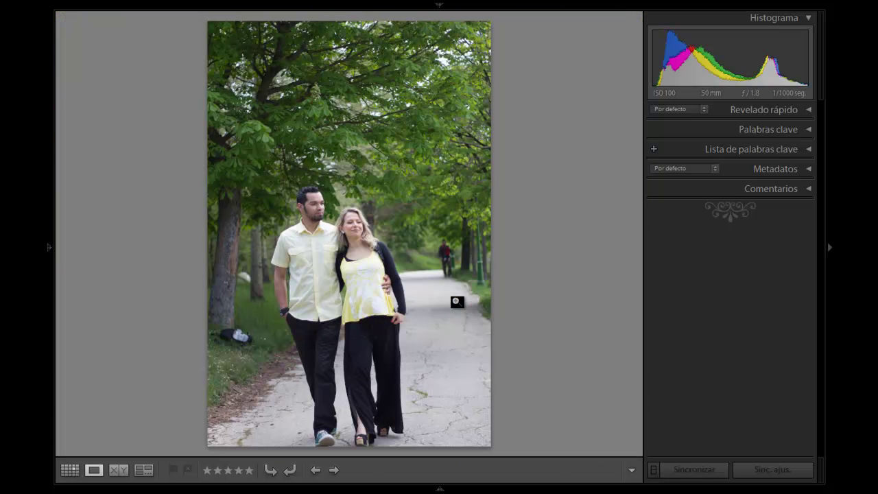
Give the next walking shots four, four, and three stars
click(240, 472)
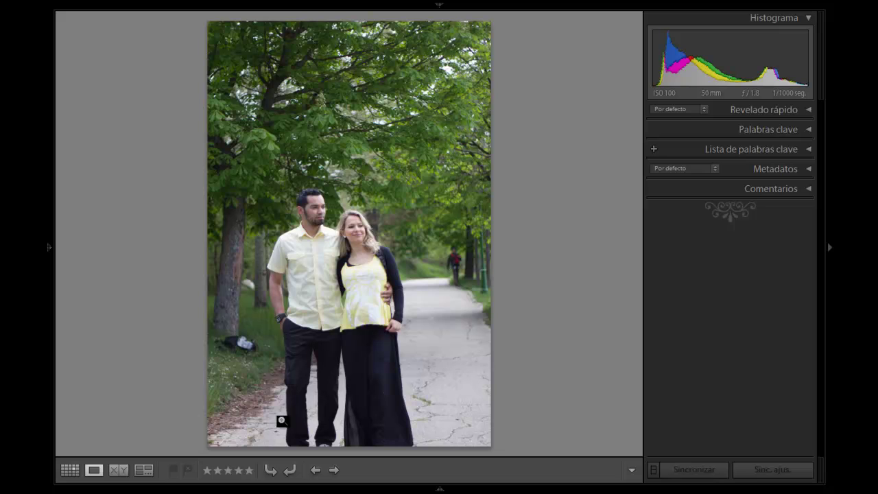
click(239, 472)
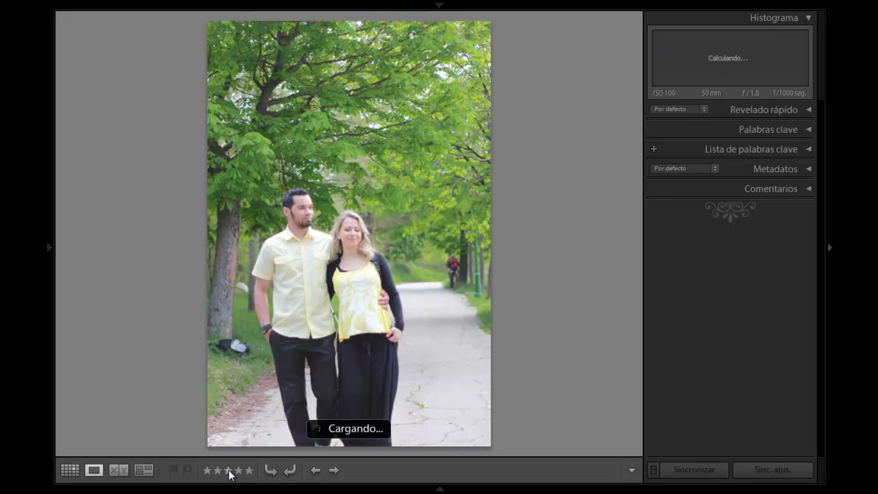
click(230, 472)
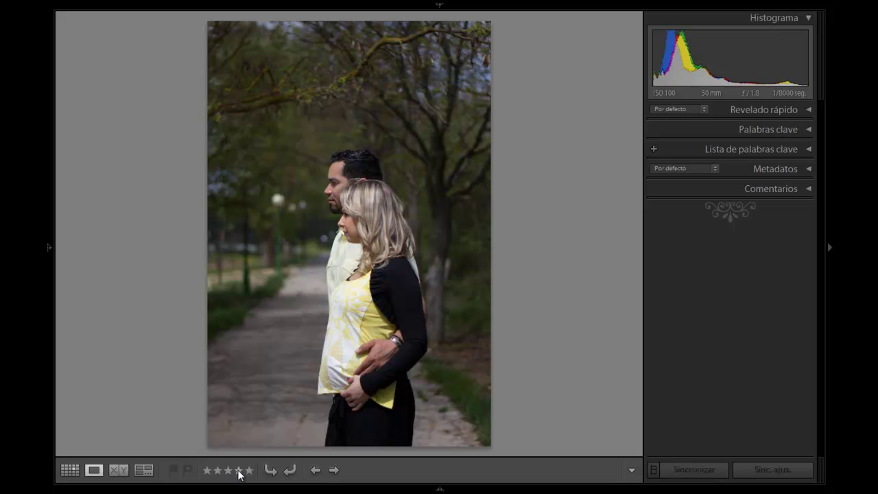
Give the profile shot four stars and the next two photos three stars, then advance
click(239, 472)
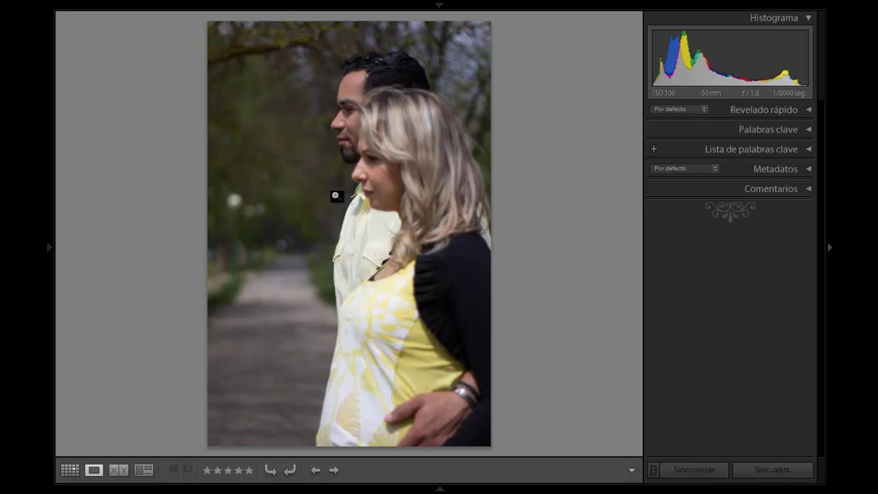
click(230, 475)
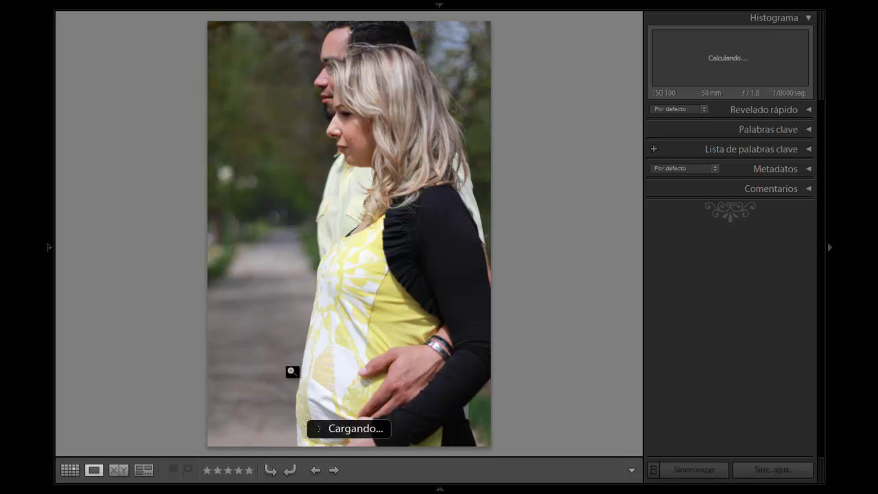
click(230, 475)
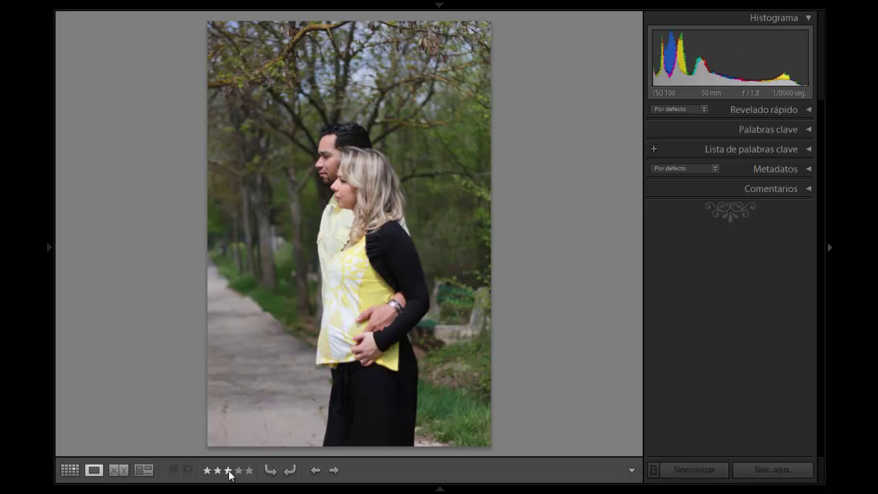
key(Right)
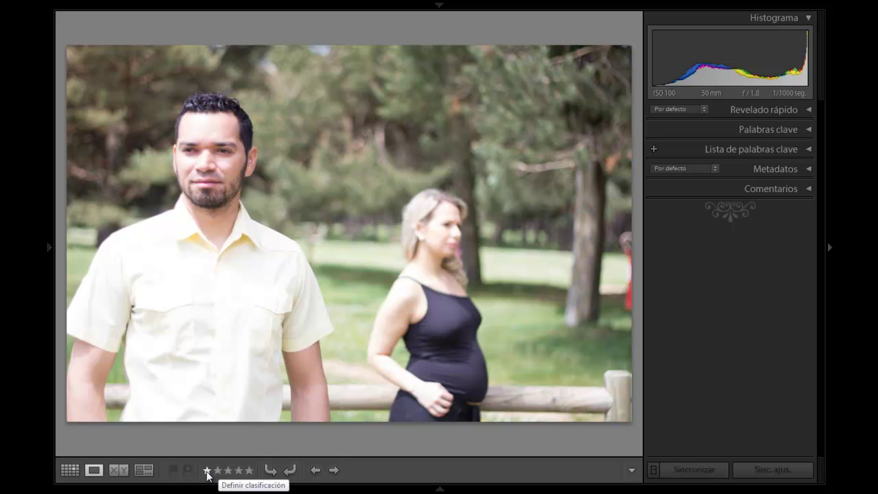
Skip ahead two photos and give the man-in-front shot three stars
key(Right)
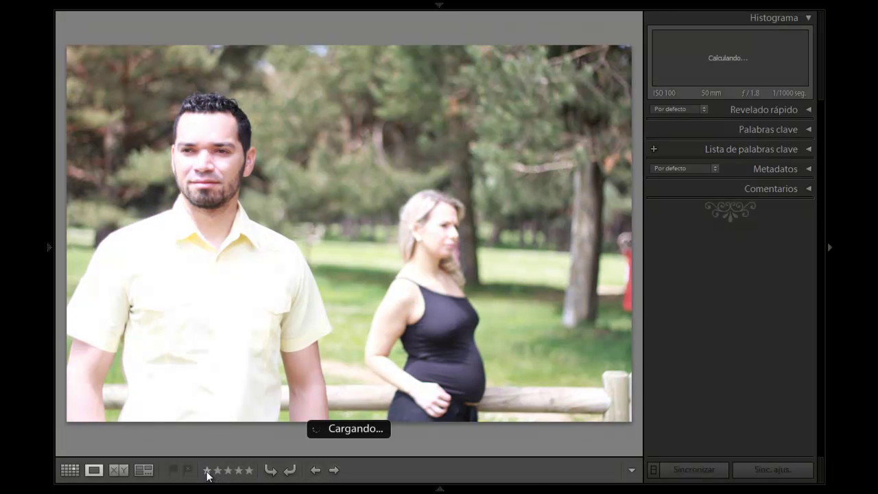
key(Right)
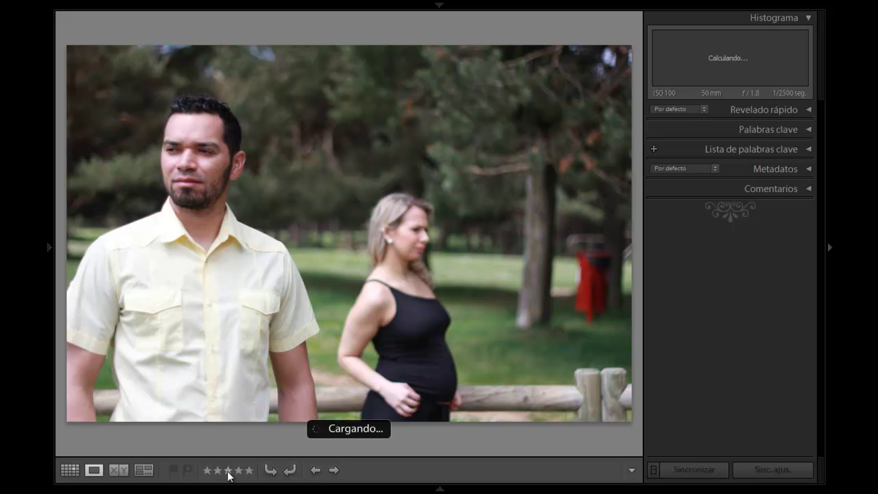
click(227, 471)
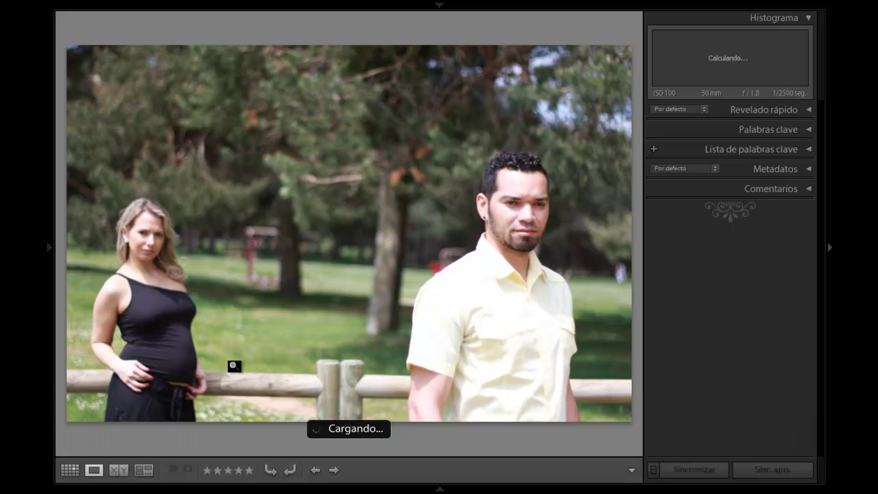
Give the next shots three and four stars, then advance two more photos
click(230, 473)
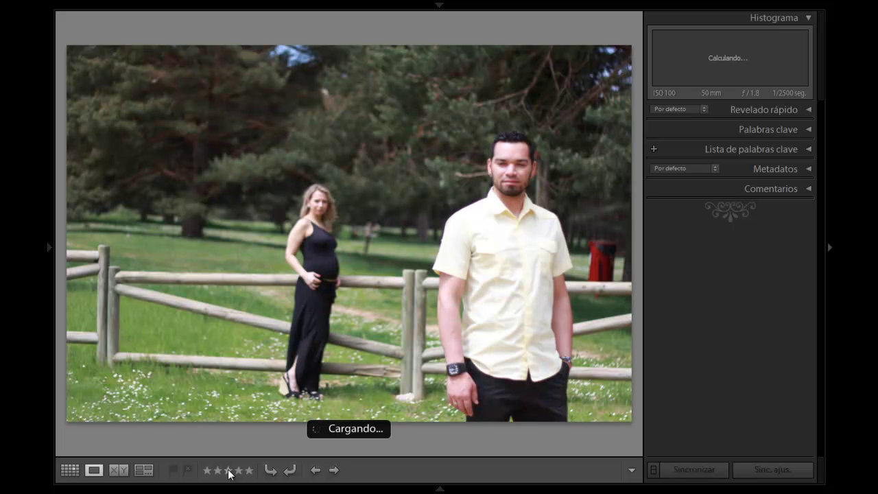
click(239, 472)
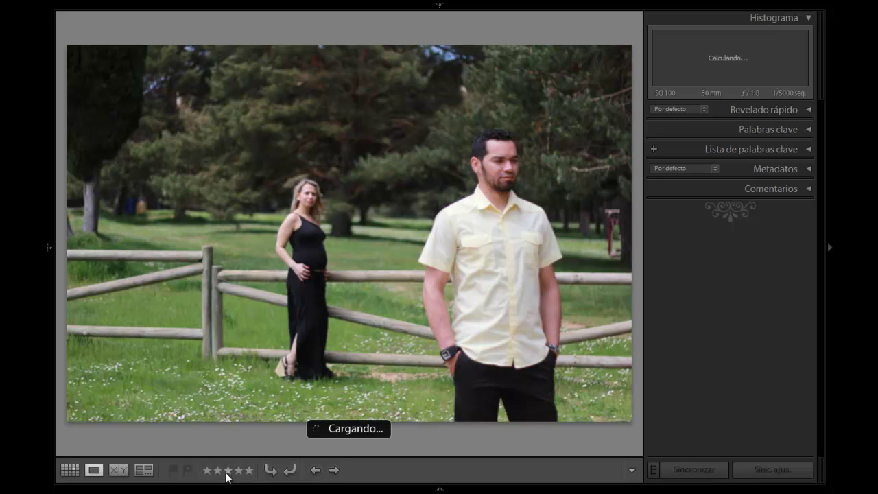
key(Right)
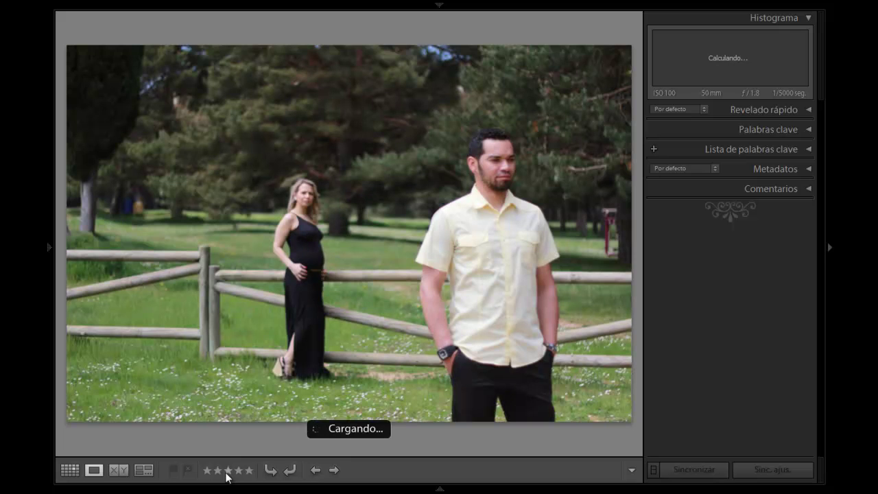
key(Right)
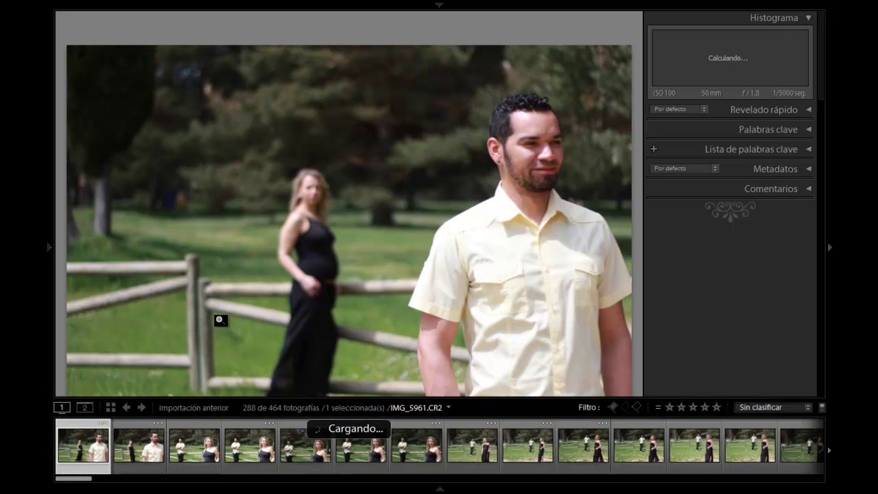
Give two fence photos two and four stars, then advance to the next shot
click(217, 471)
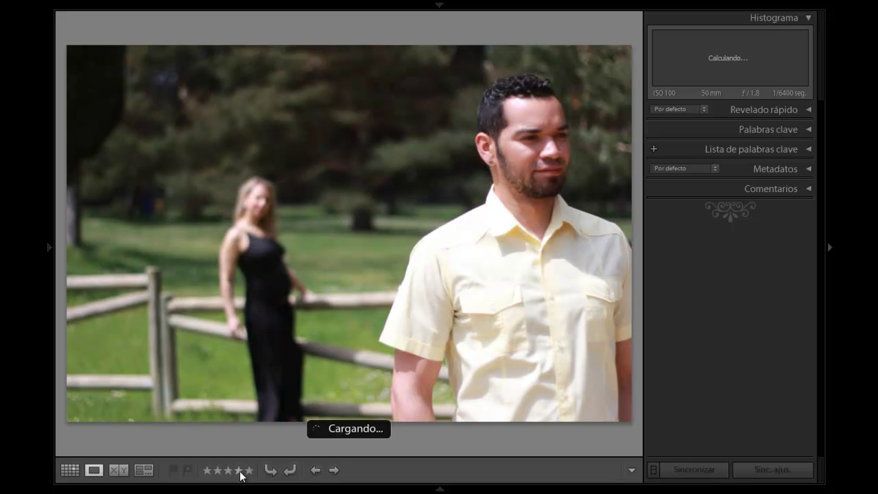
click(239, 471)
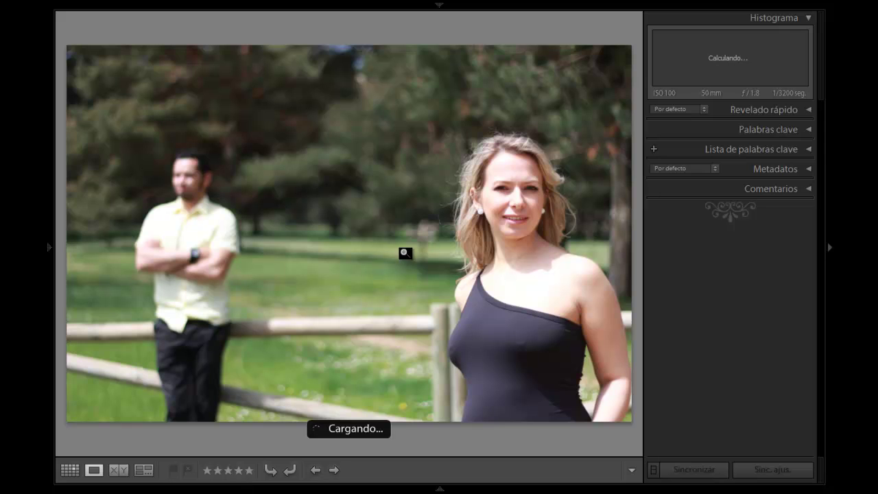
key(Right)
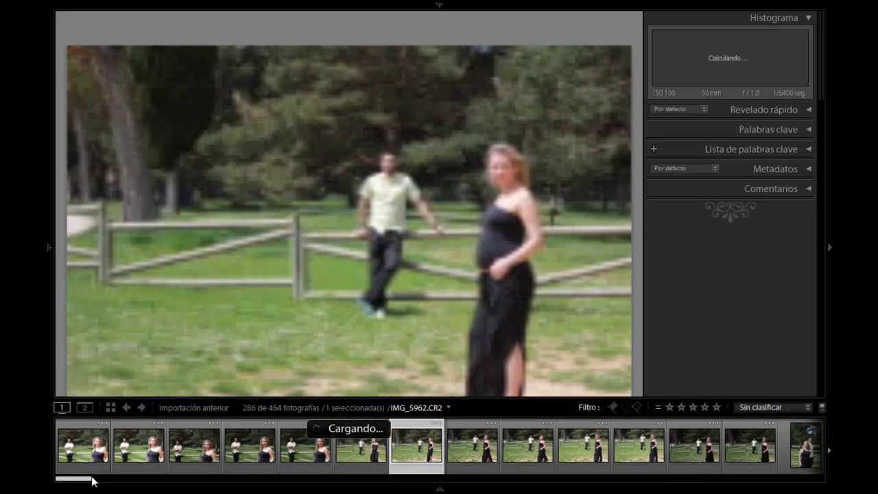
Return to an earlier fence shot and check the woman's face at 1:1 zoom
click(88, 451)
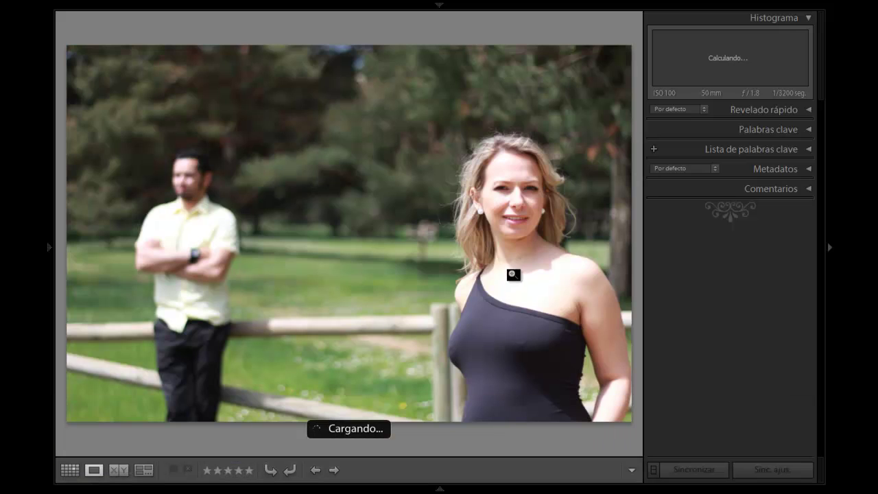
click(528, 185)
key(Right)
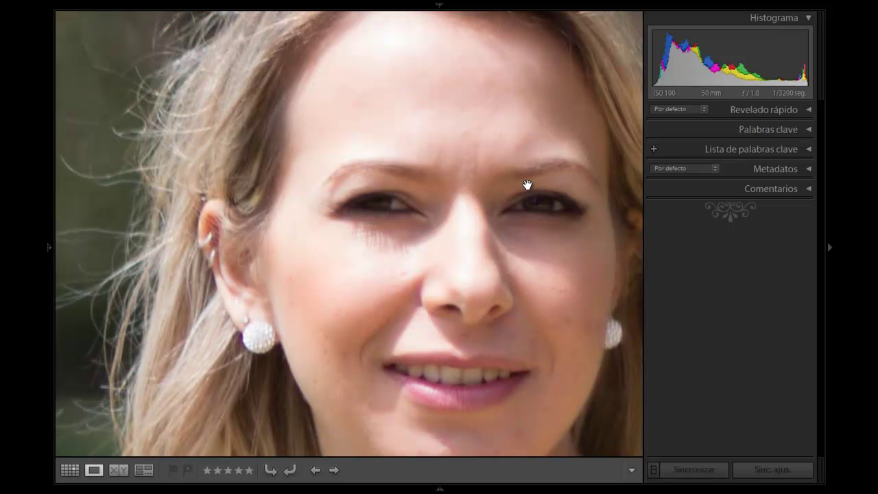
click(528, 185)
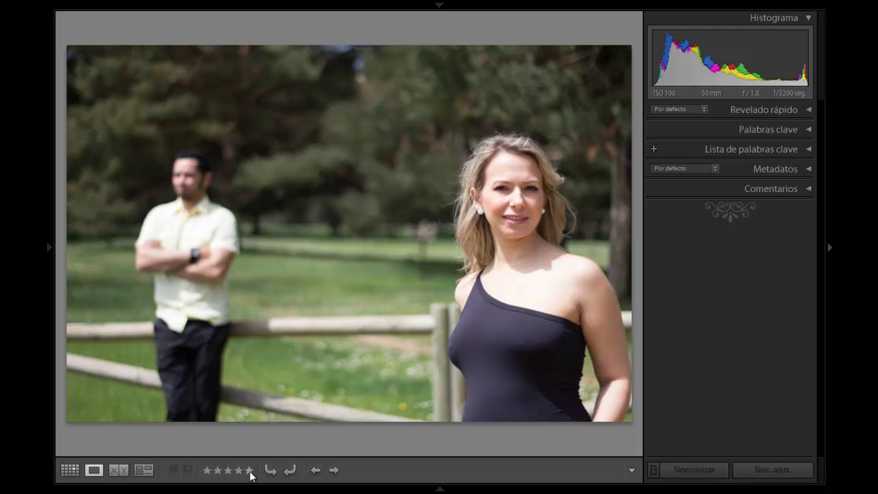
Step forward four photos through the couple's fence series
key(Right)
key(Right)
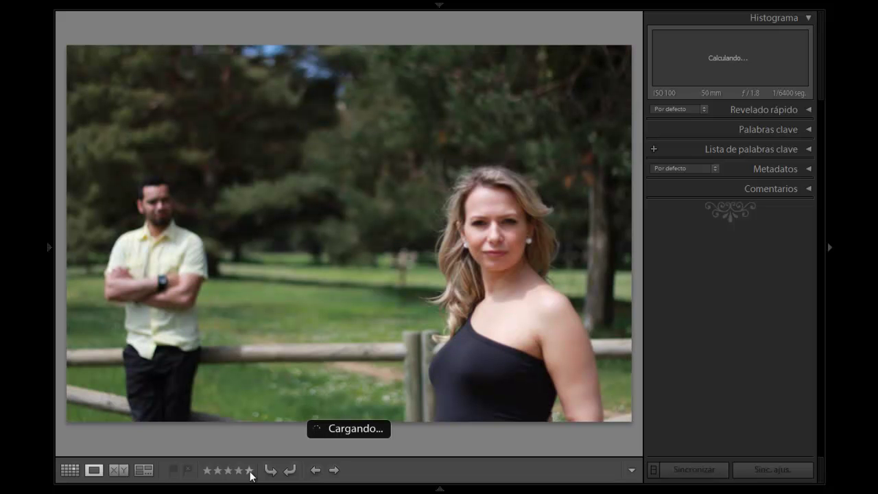
key(Right)
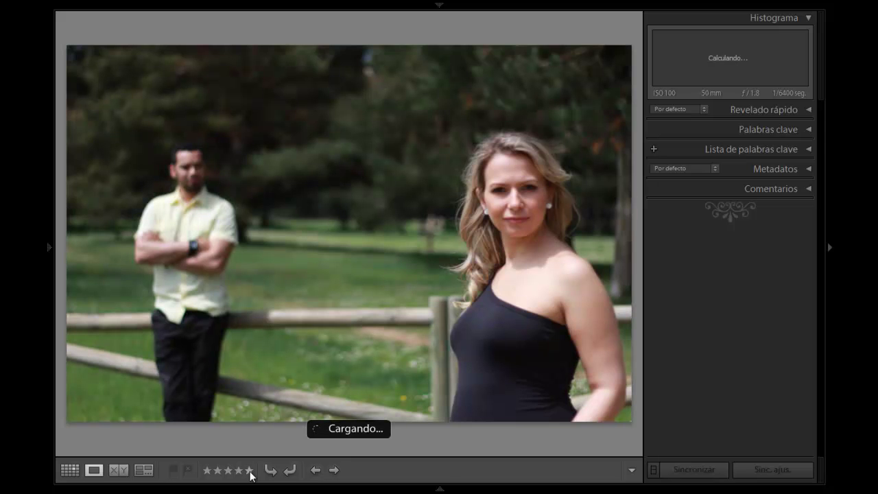
key(Right)
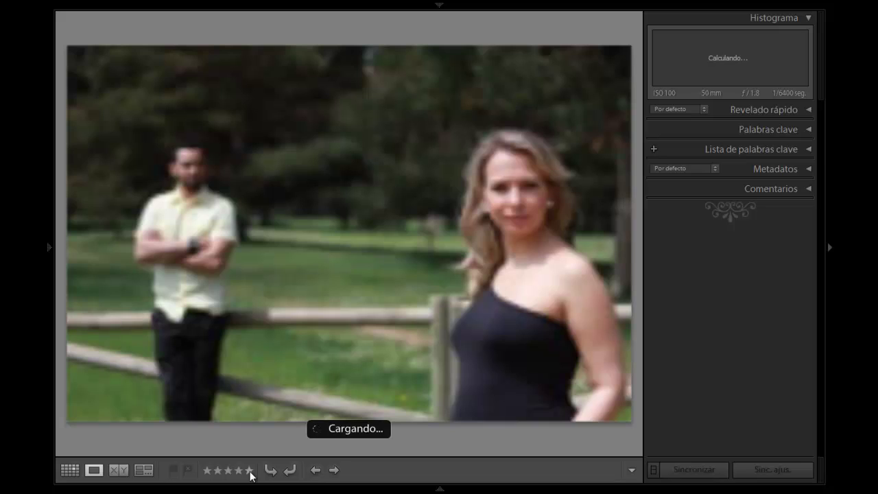
key(Right)
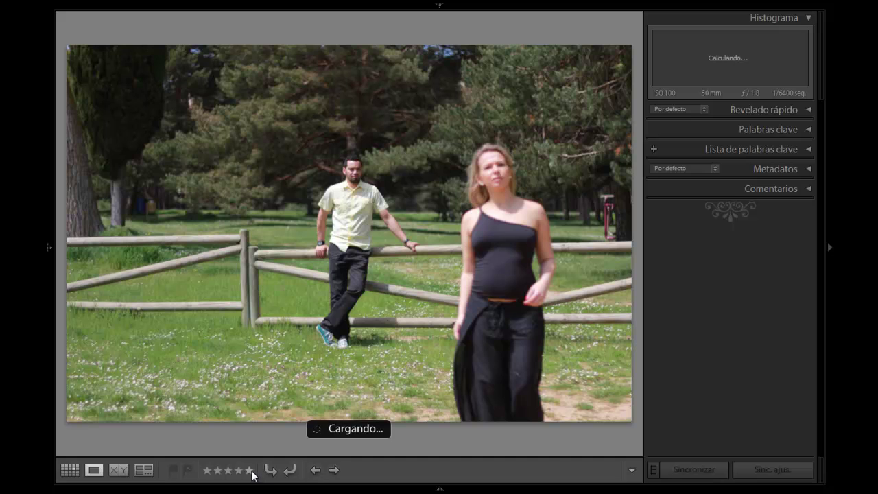
Advance four photos, then rate the woman-before-fence shots four, three and five stars
key(Right)
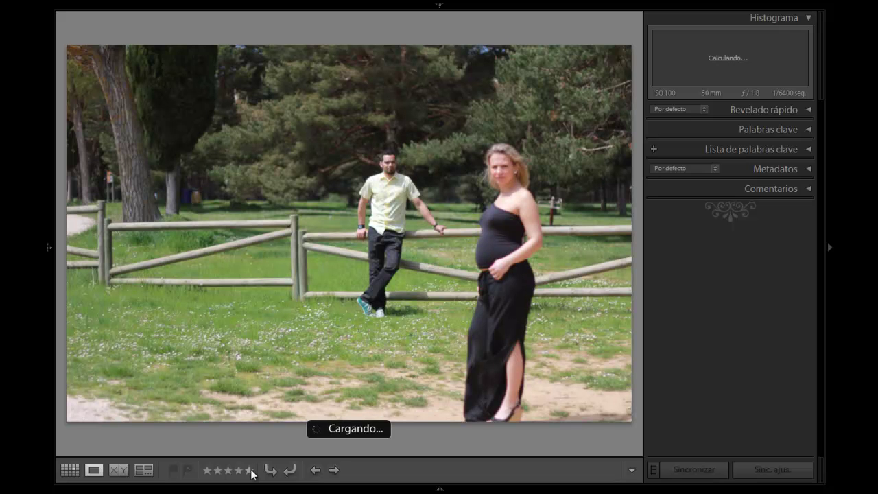
key(Right)
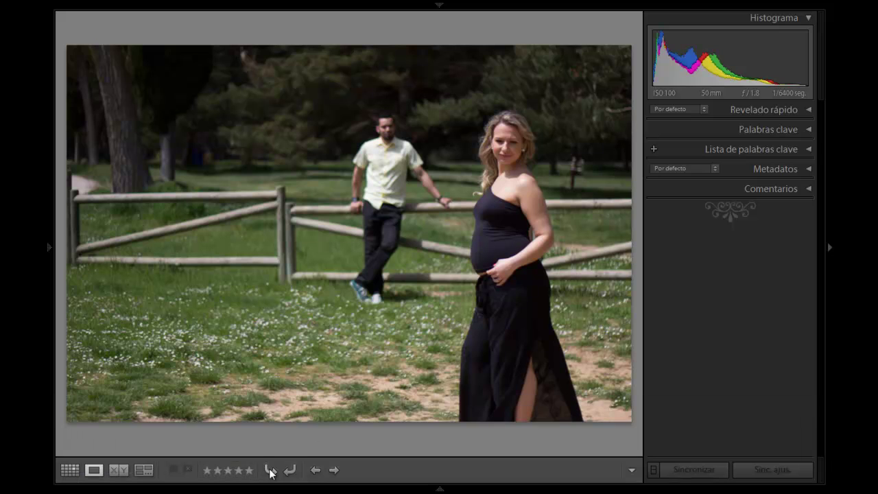
key(Right)
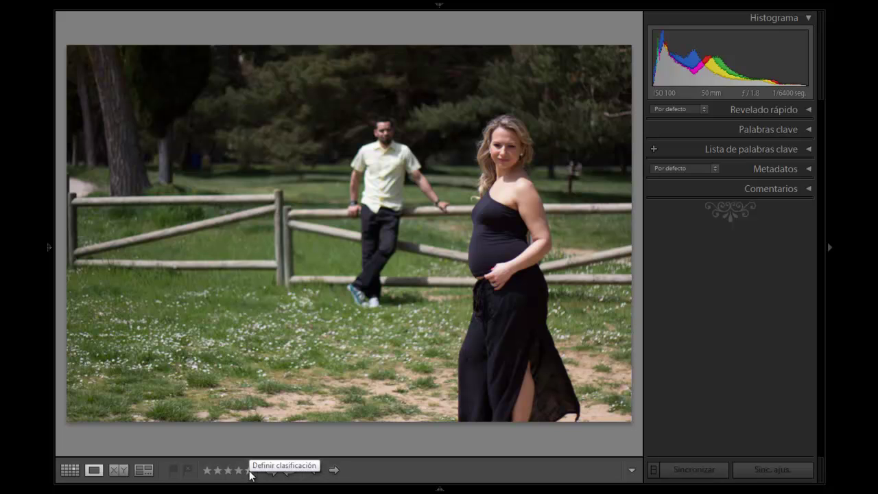
key(Right)
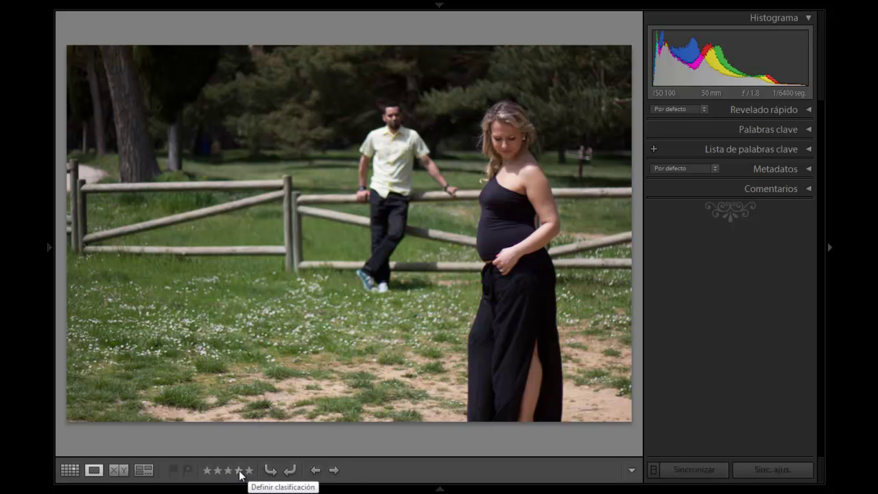
click(238, 470)
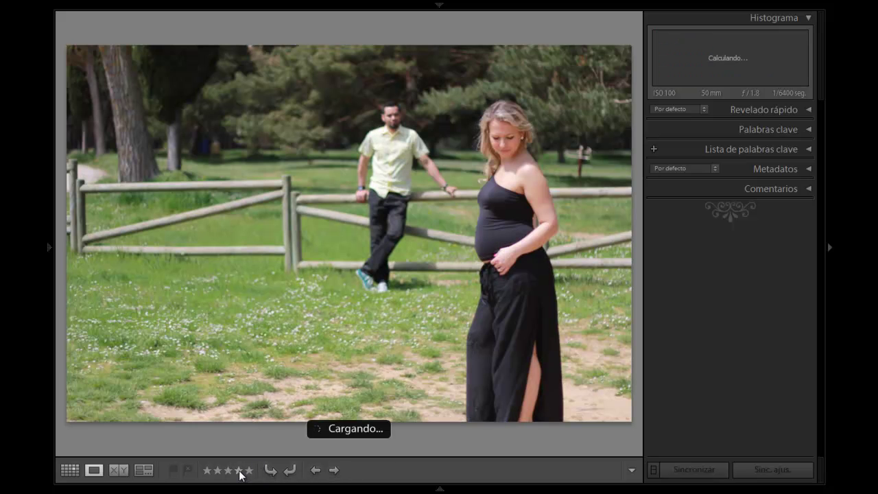
click(228, 470)
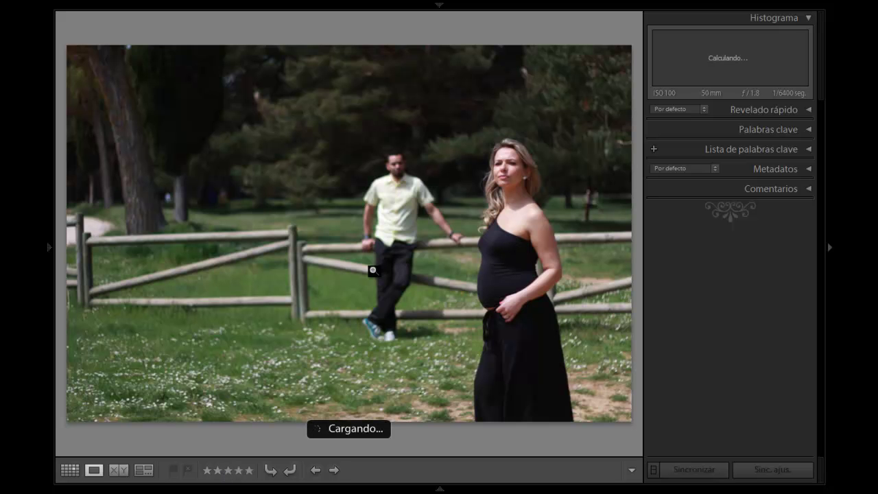
click(249, 472)
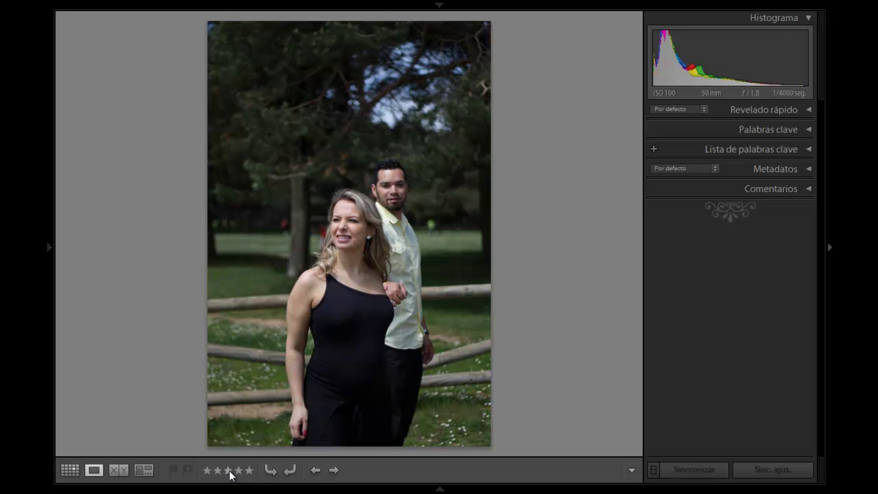
Advance five photos through the couple shots without rating
key(Right)
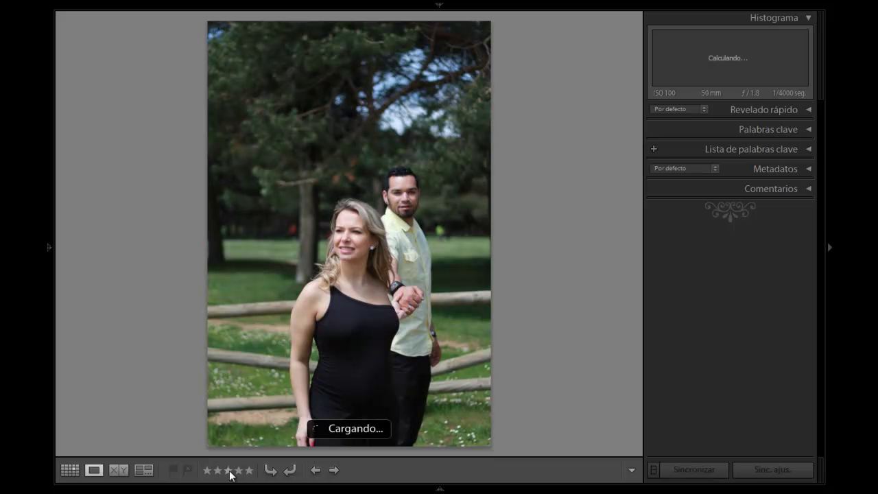
key(Right)
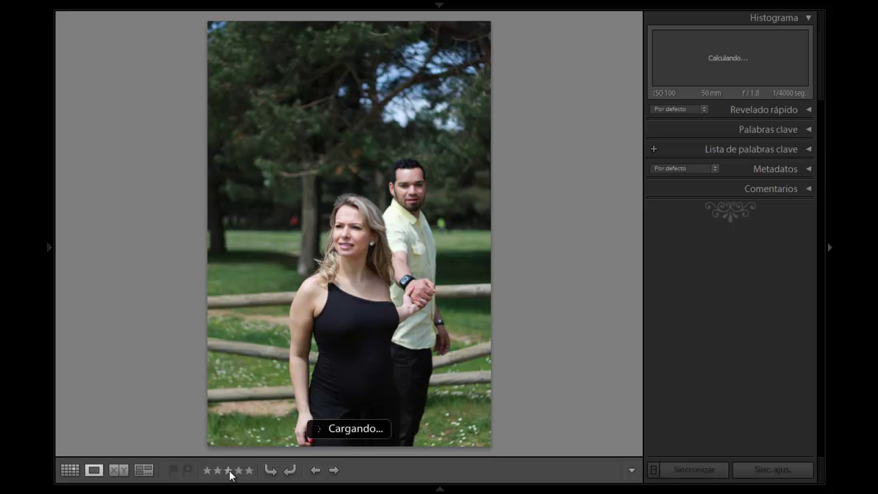
key(Right)
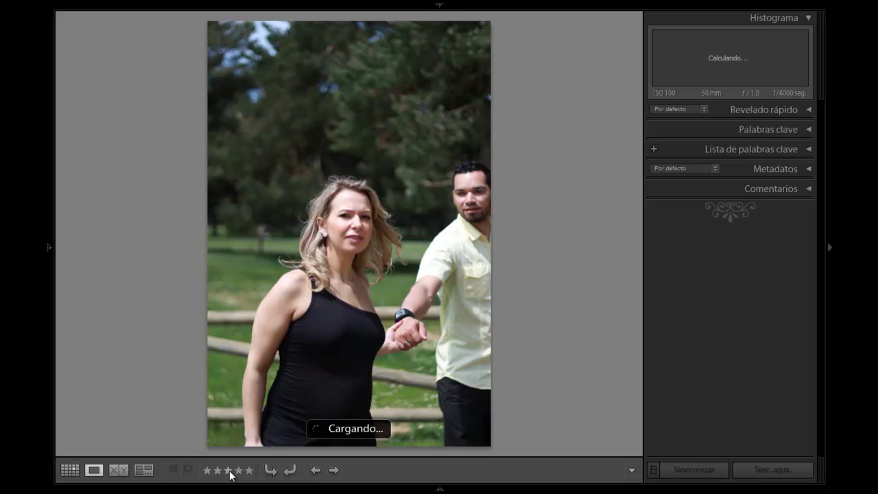
key(Right)
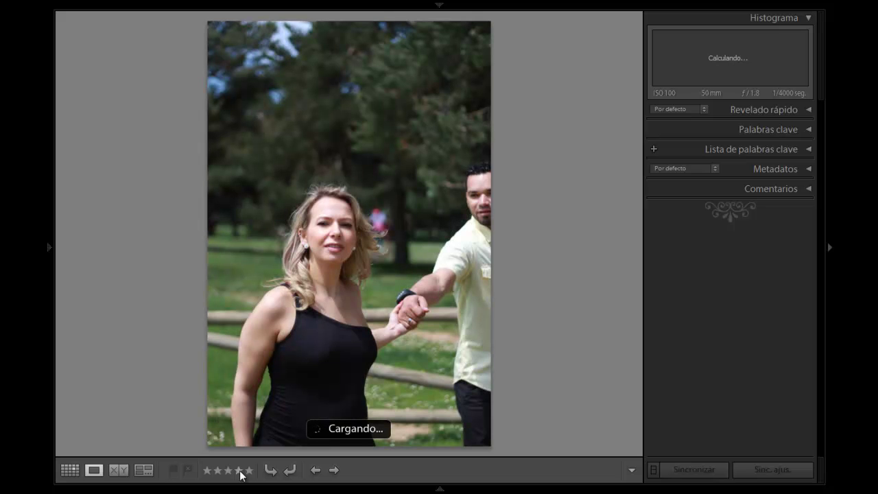
key(Right)
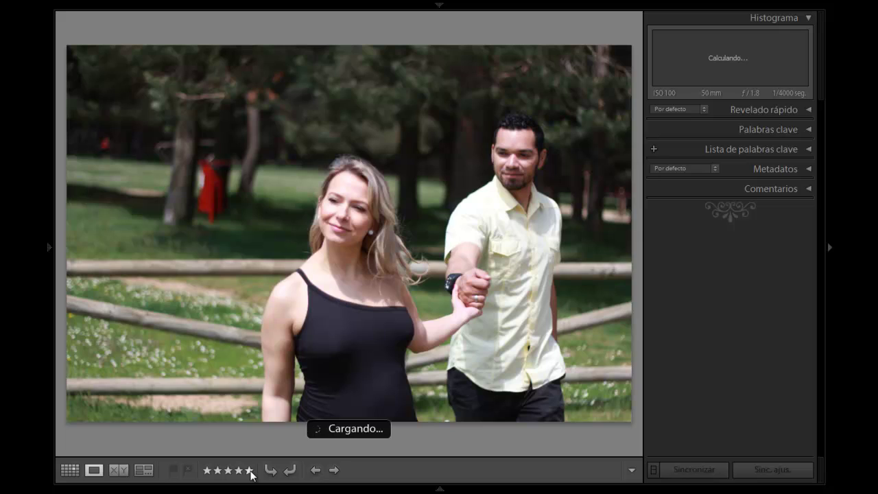
Rate the next four couple photos five, five, three and four stars
click(251, 474)
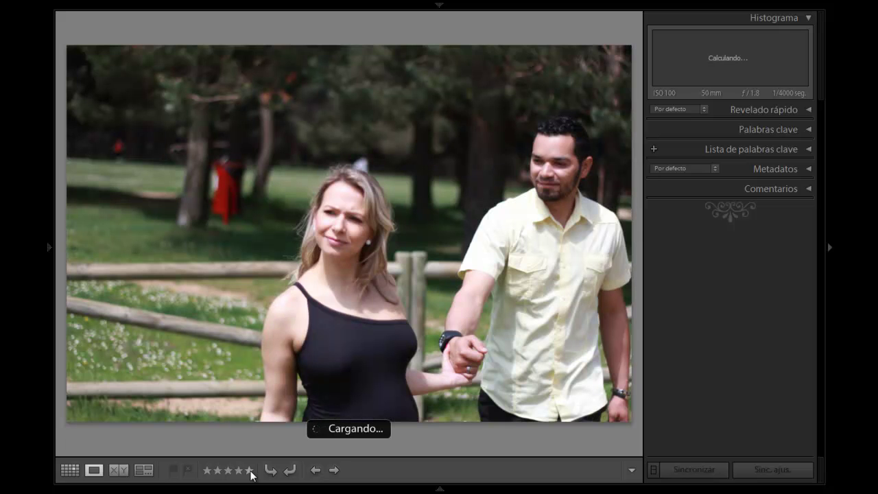
click(251, 473)
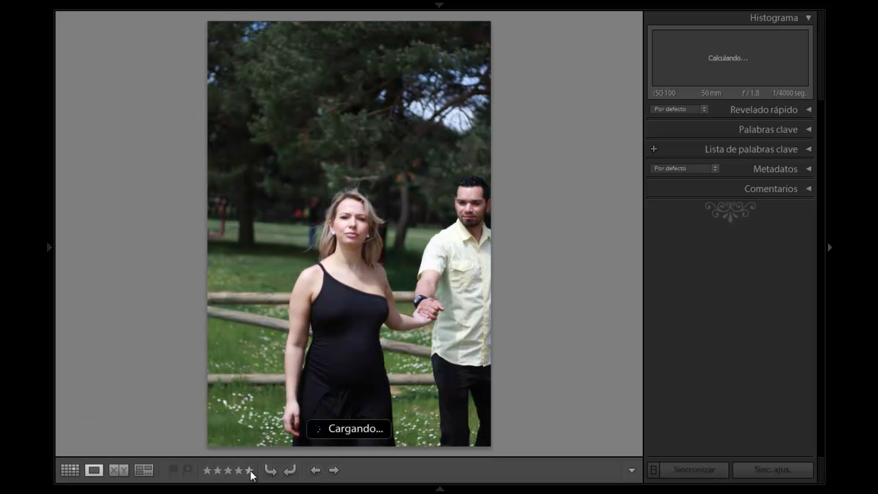
click(230, 473)
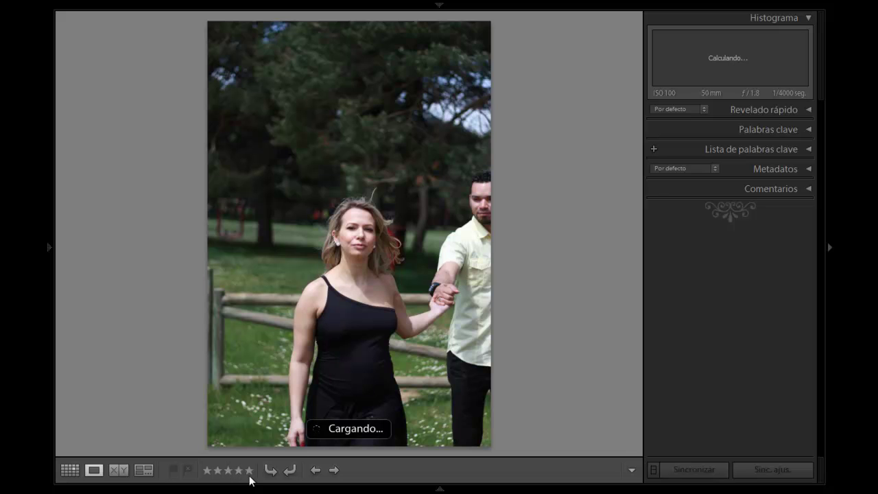
click(239, 471)
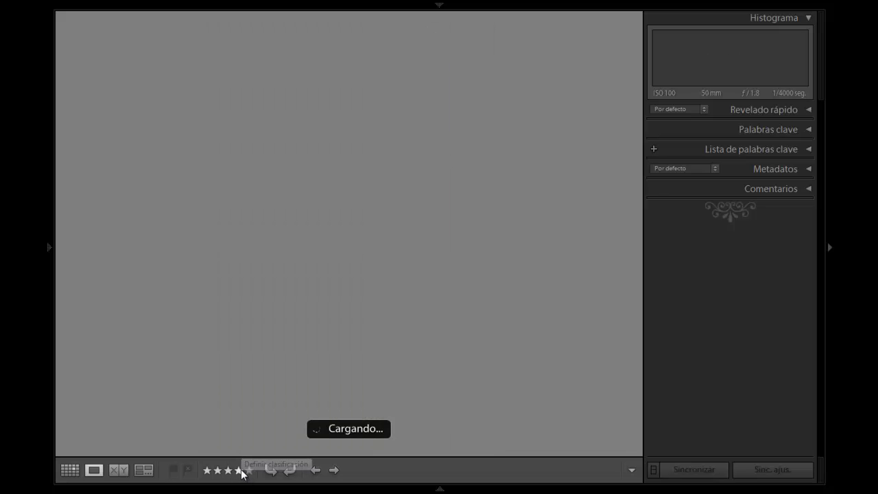
Rate seven hand-holding vertical photos three, four, four, five, three, five and five stars
click(227, 470)
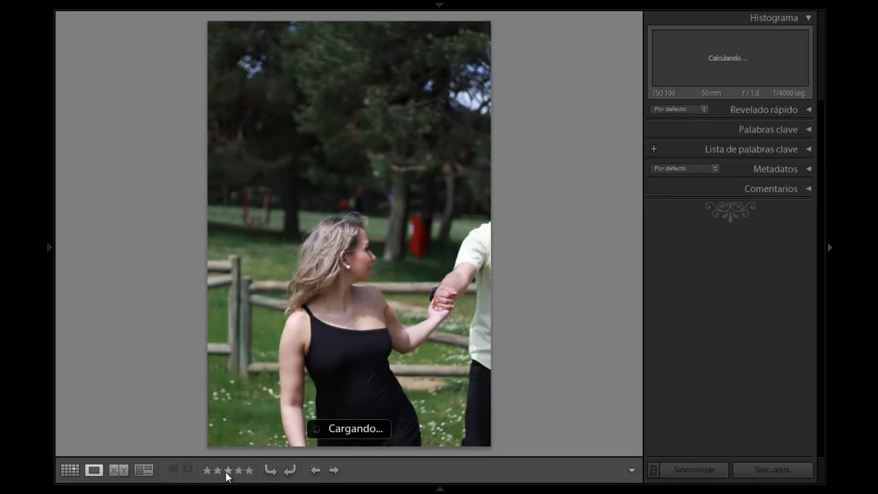
click(238, 471)
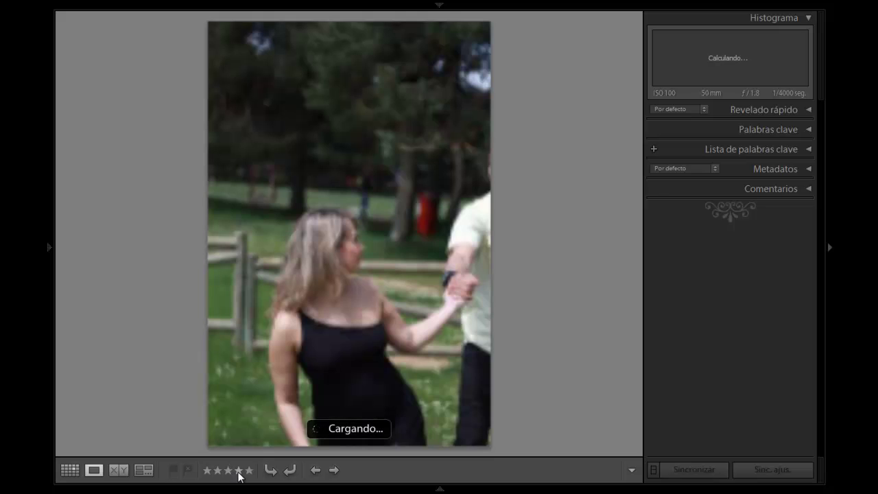
click(239, 472)
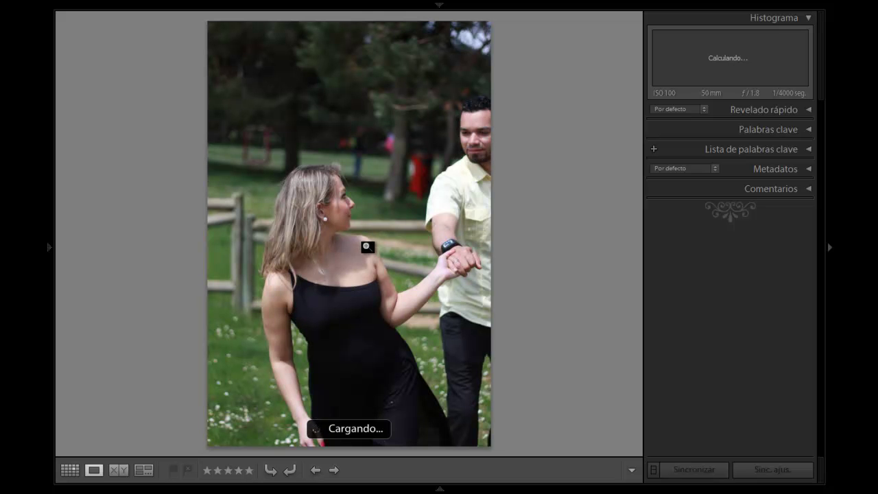
click(251, 472)
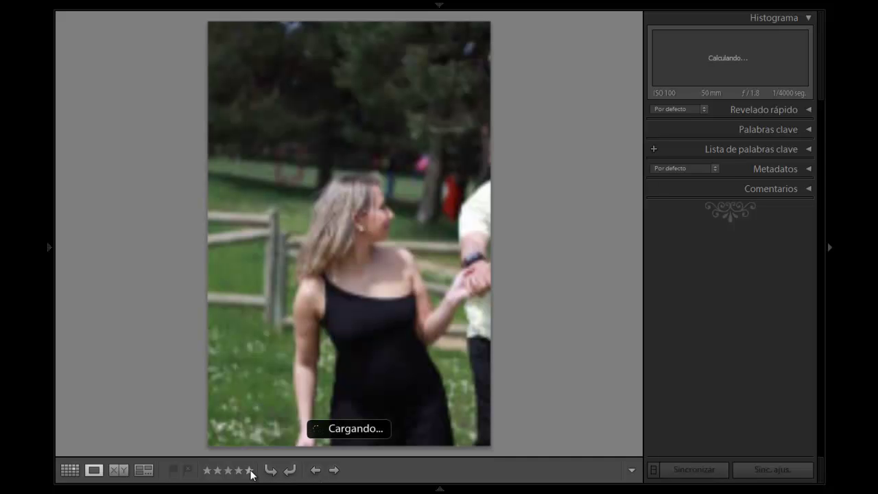
click(227, 470)
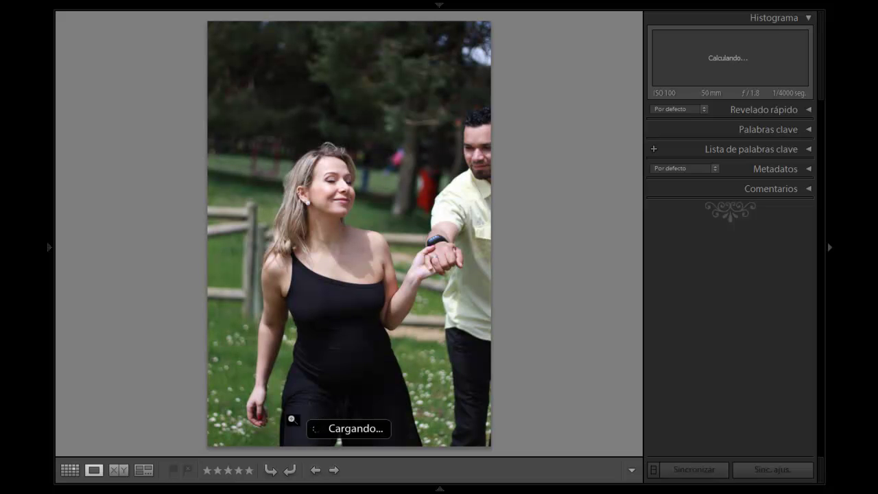
click(249, 472)
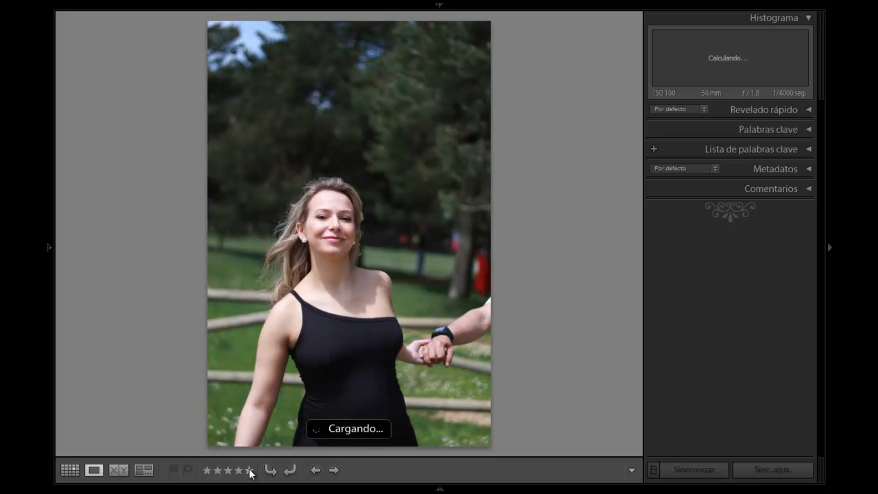
click(250, 470)
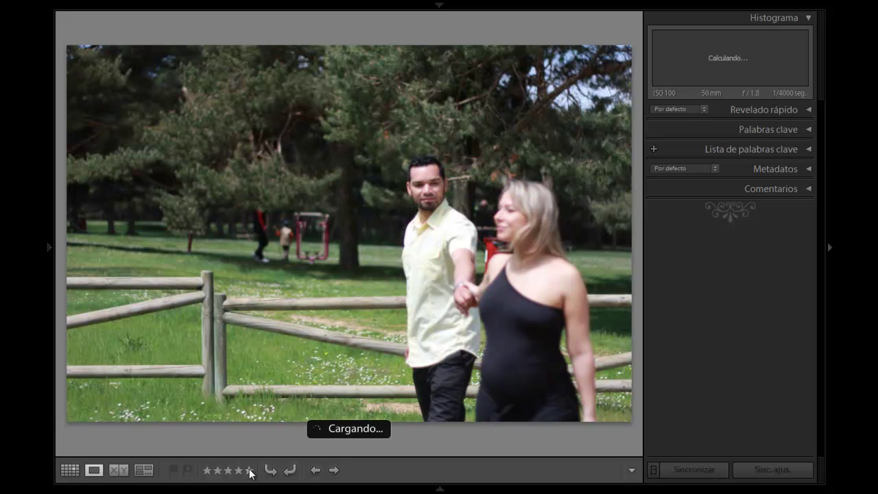
Rate ten fence-walk photos: three with three stars, three with five, four with four
click(230, 472)
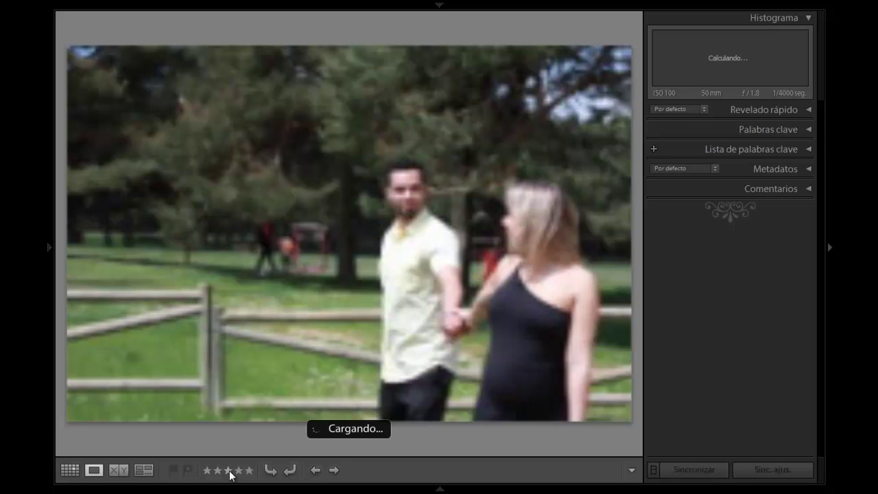
click(230, 472)
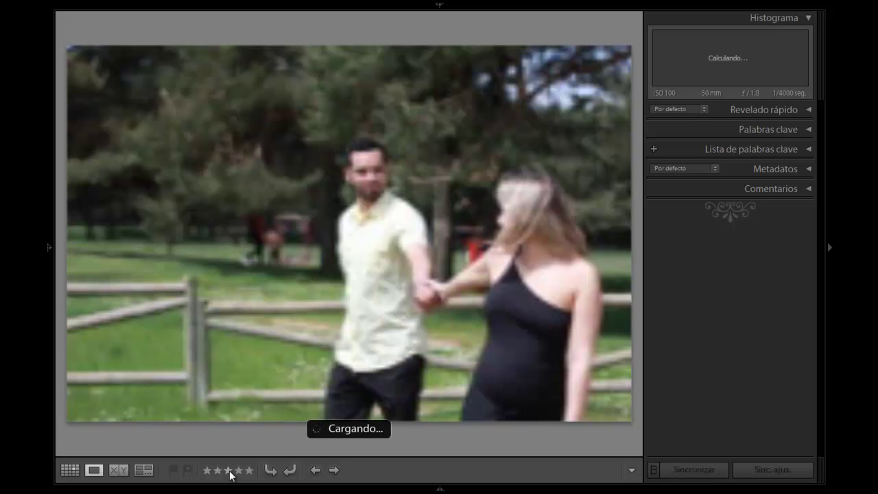
click(231, 472)
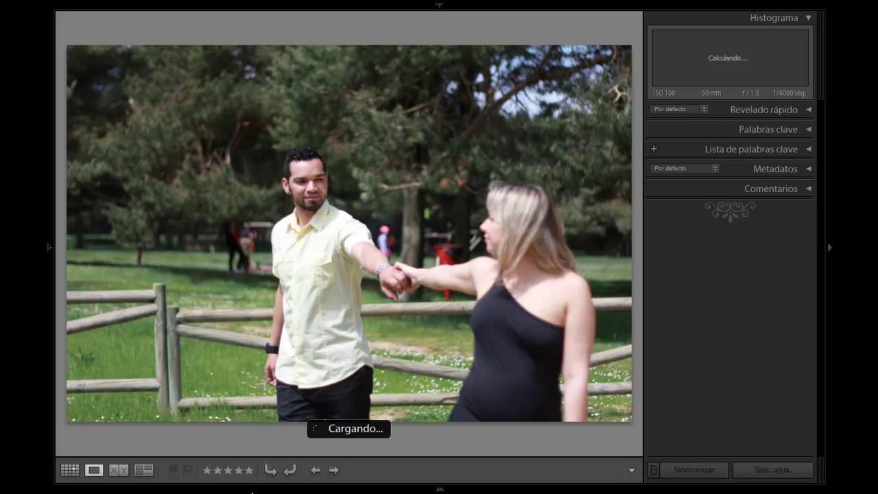
click(249, 470)
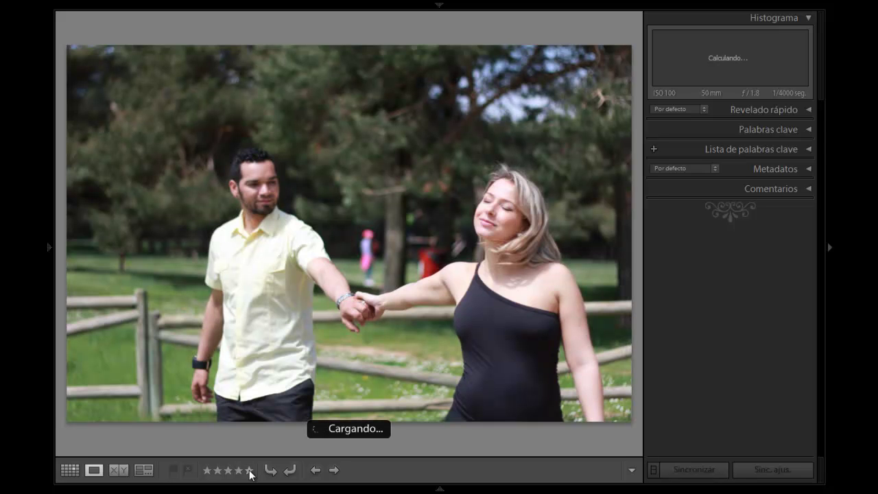
click(249, 471)
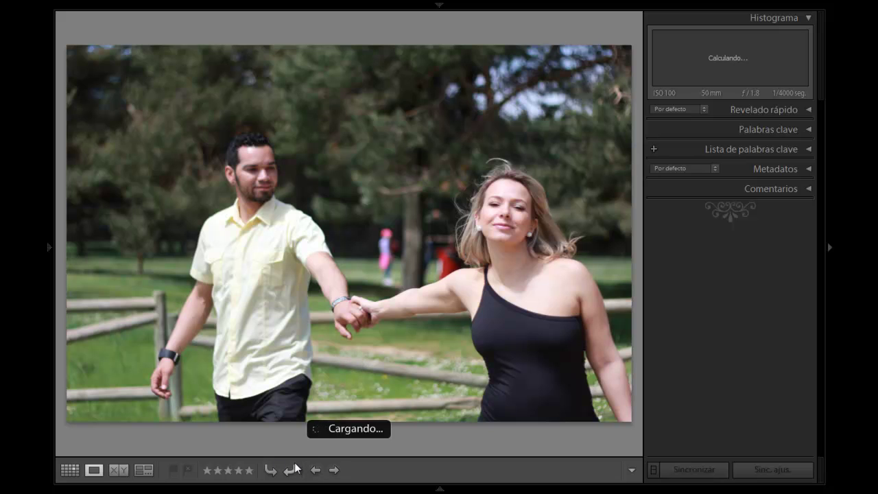
click(251, 472)
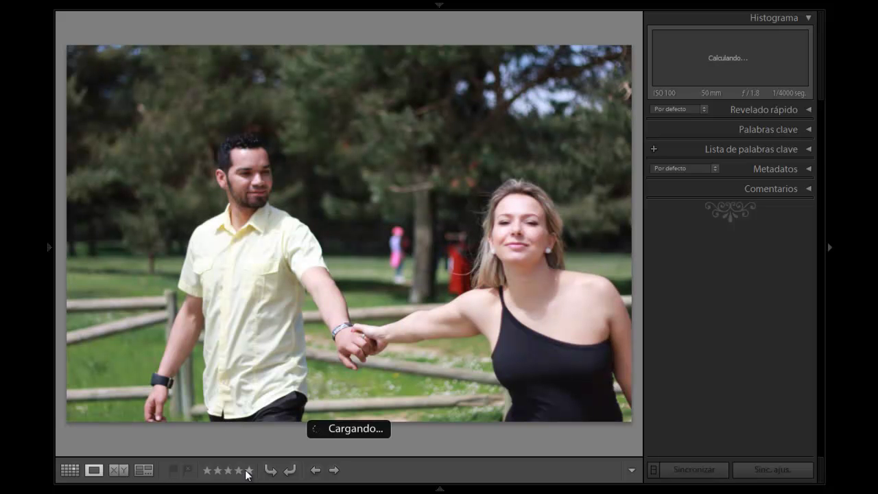
click(238, 472)
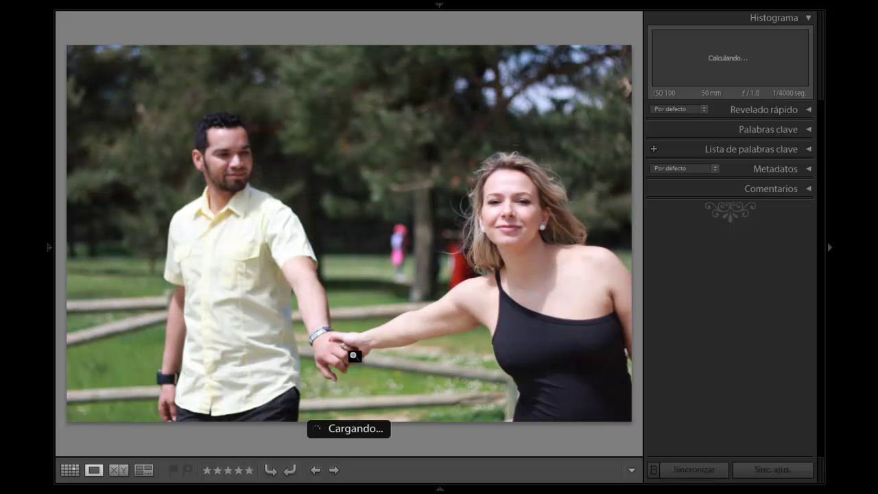
click(239, 471)
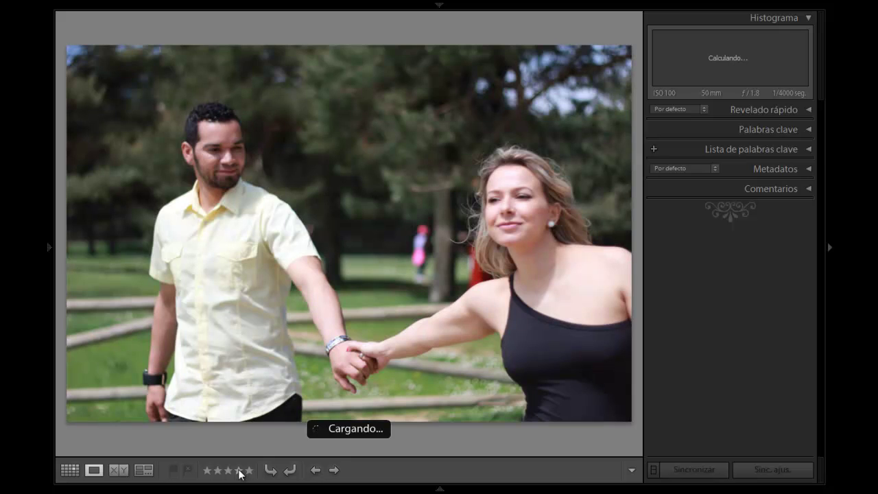
click(239, 472)
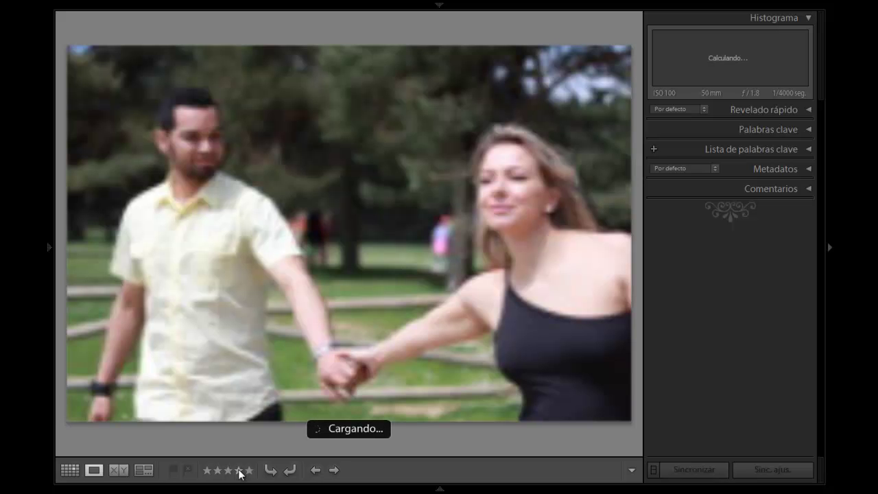
click(239, 472)
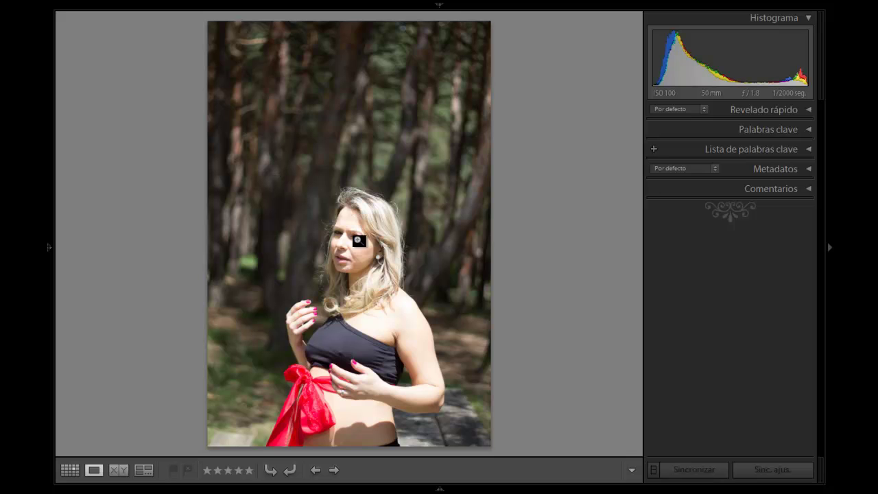
Rate three red-ribbon portraits two, three and two stars
click(216, 472)
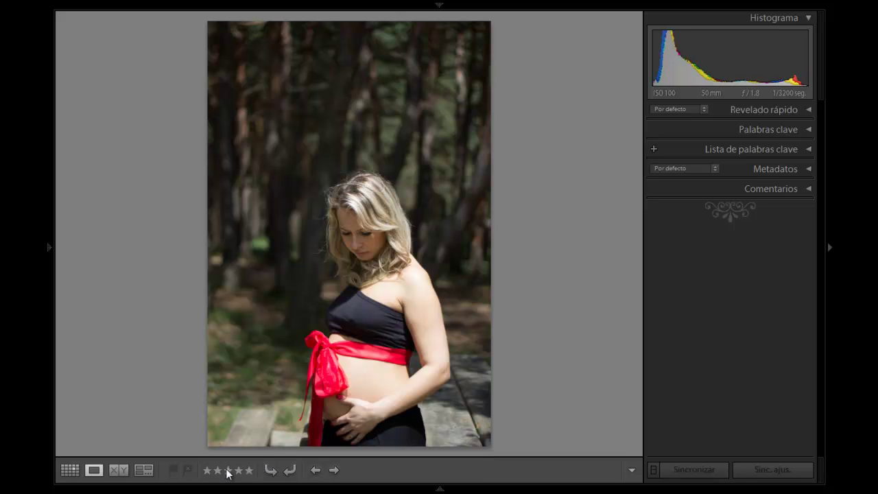
click(228, 471)
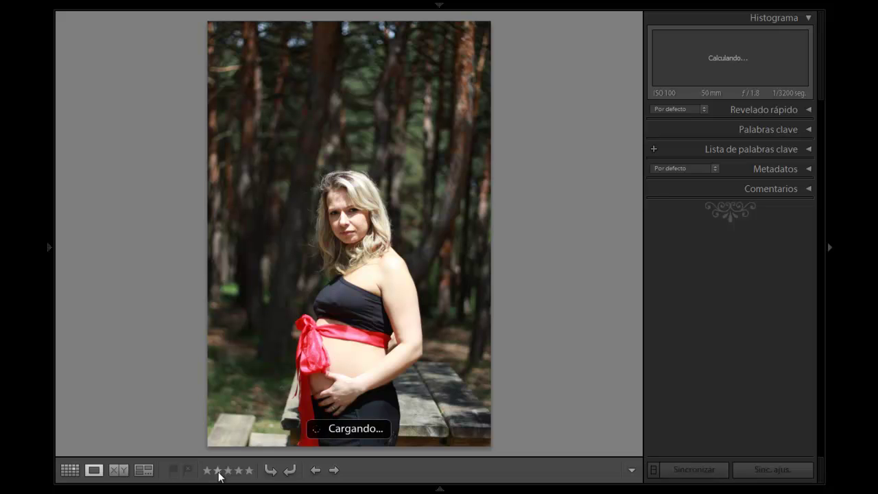
click(218, 472)
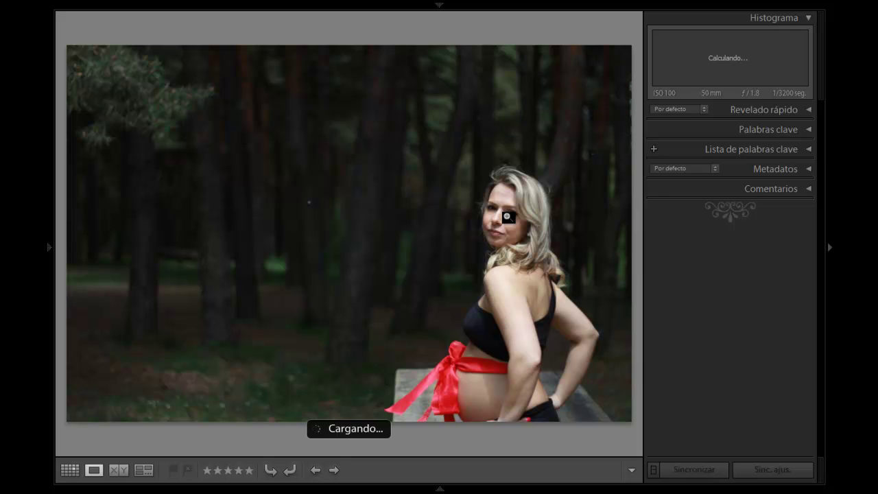
Check the face at 1:1, give the photo five stars, and advance three photos
click(506, 216)
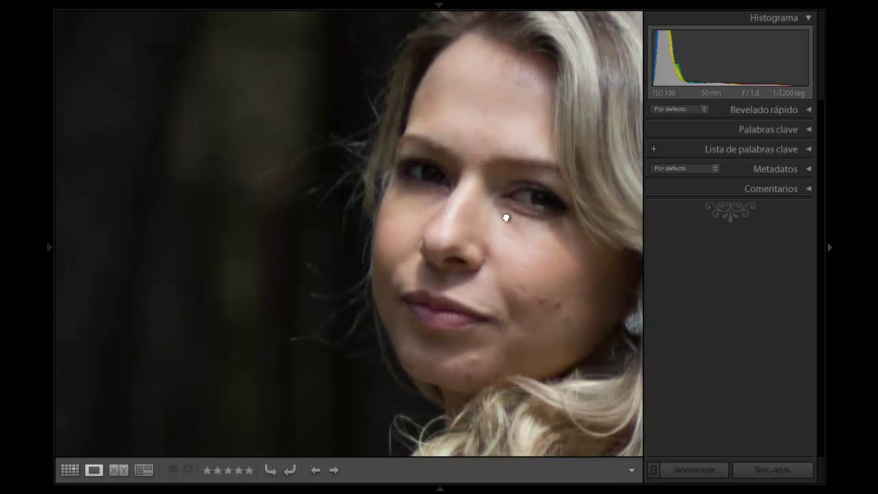
click(506, 216)
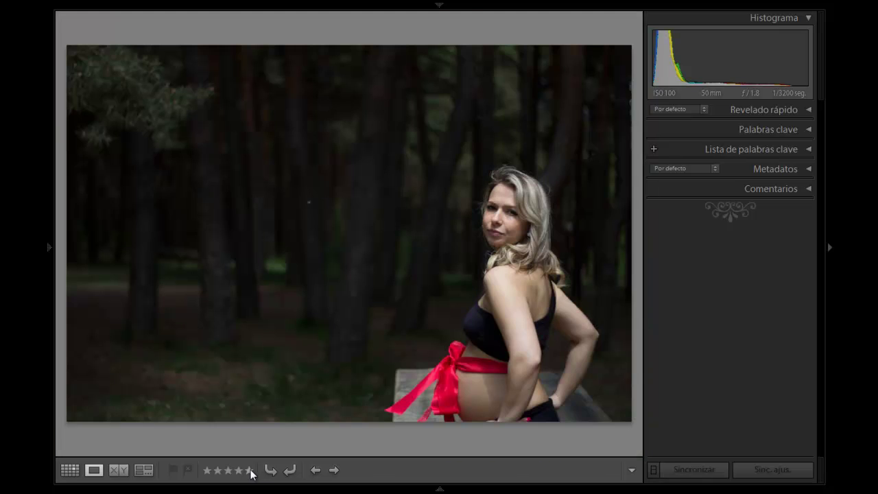
click(250, 471)
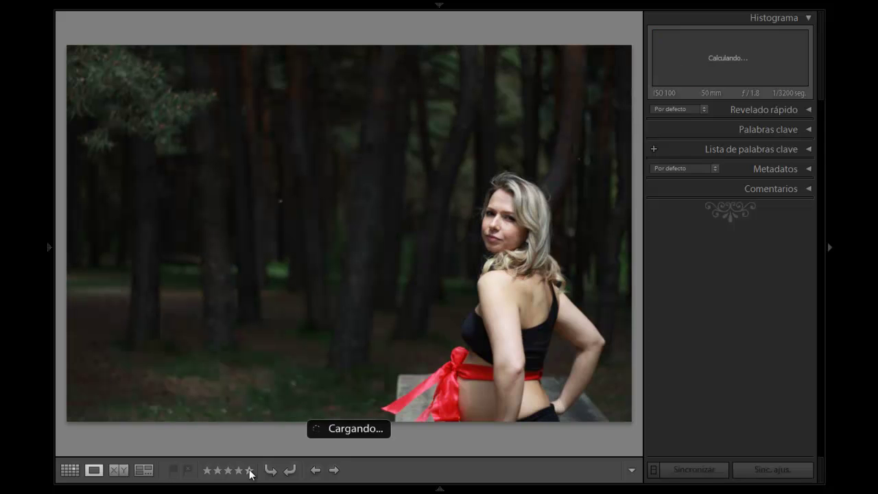
key(Right)
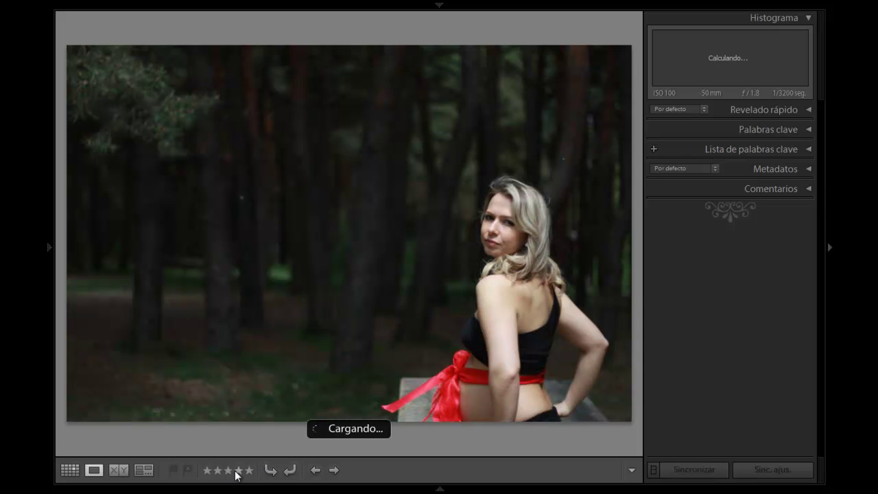
key(Right)
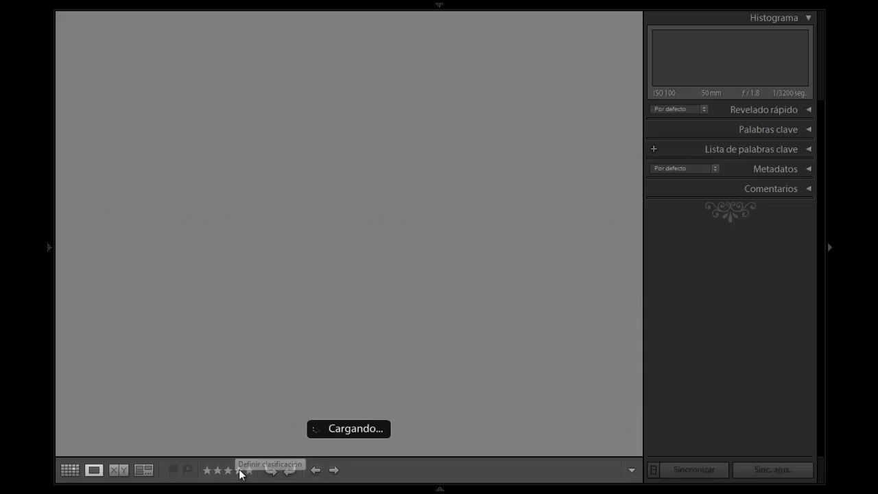
key(Right)
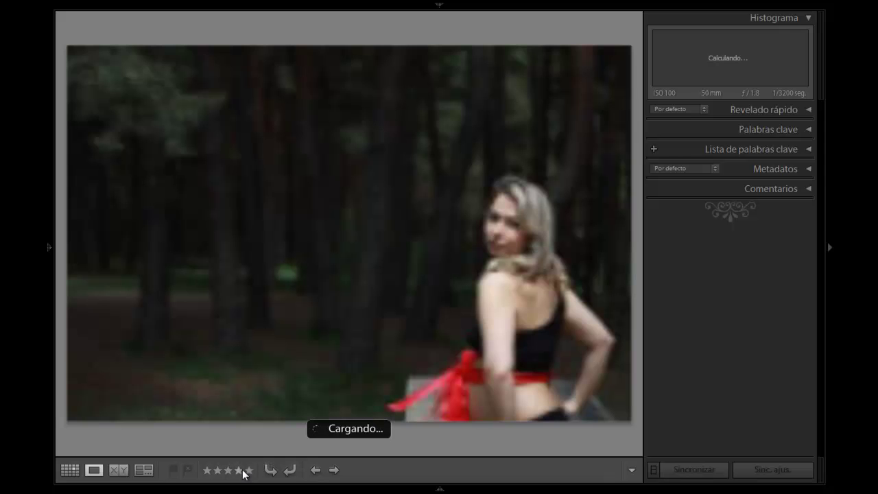
Rate the seated shots five, three, two and two stars, then press F6
click(250, 471)
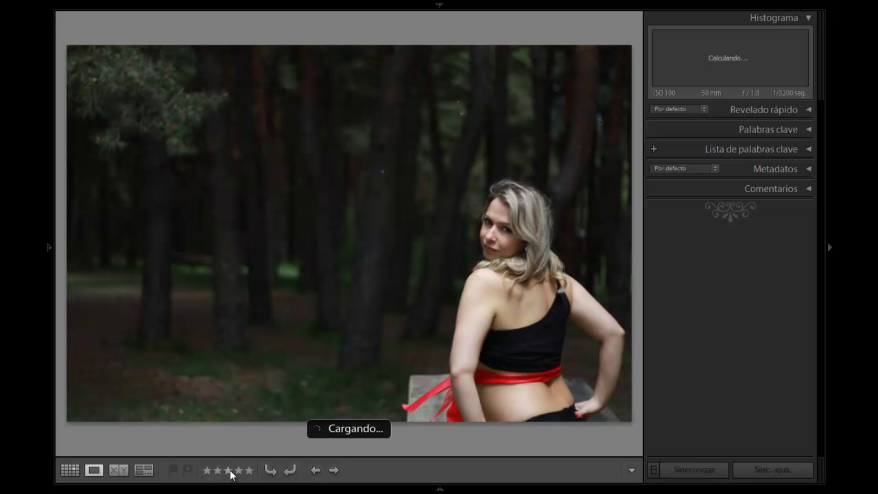
click(229, 471)
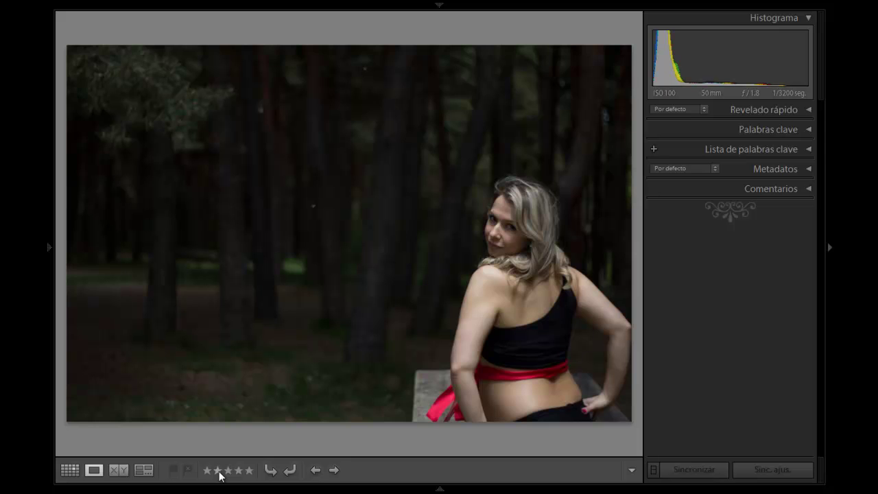
click(218, 471)
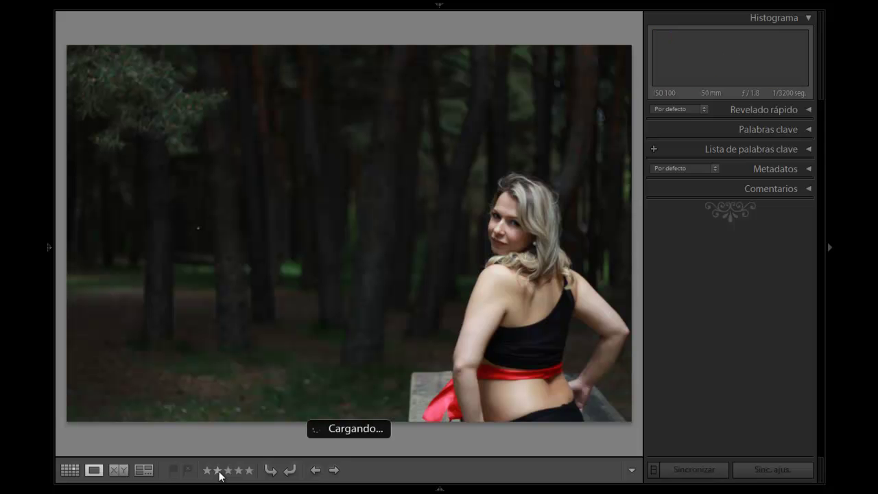
click(217, 471)
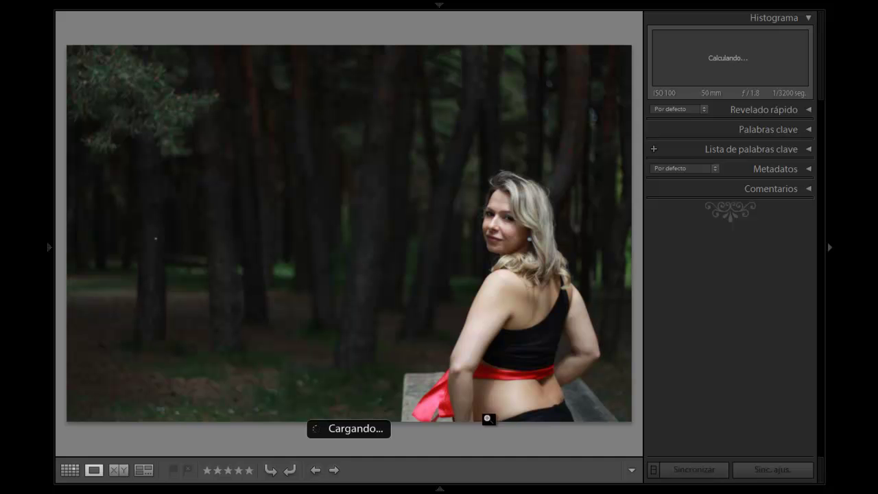
key(F6)
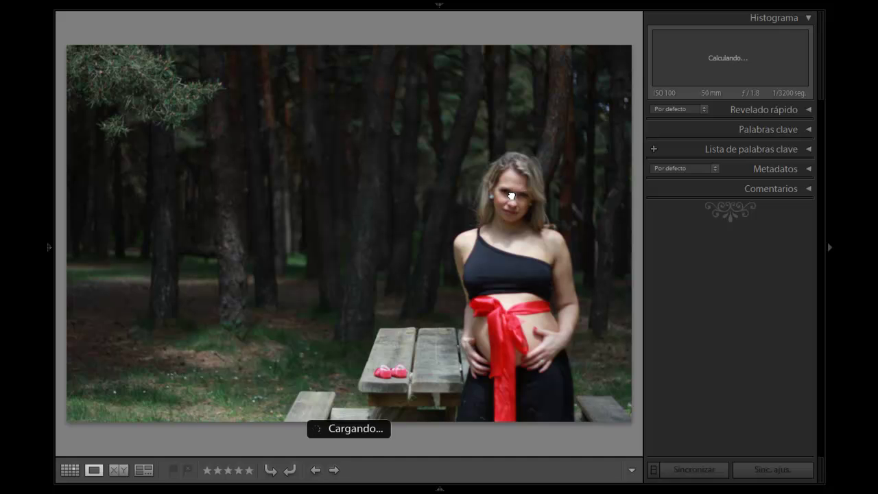
Check her face at 1:1 in the table portrait, then give two photos three stars each
click(511, 196)
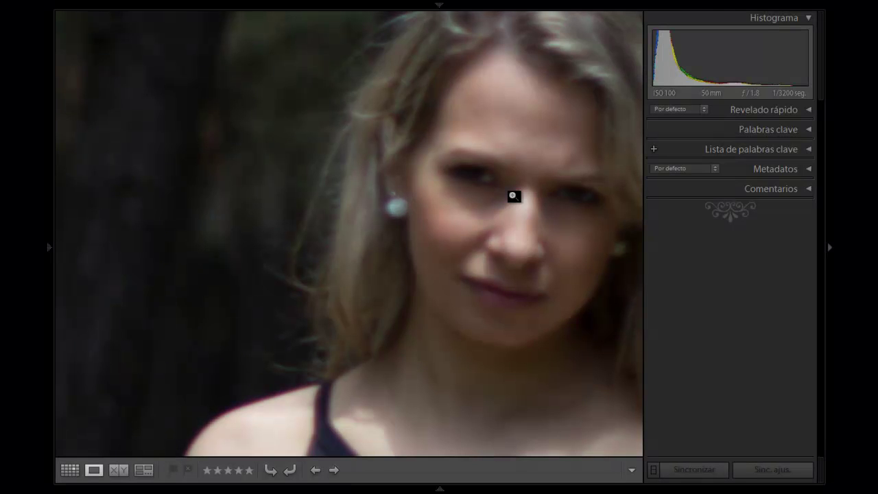
click(513, 196)
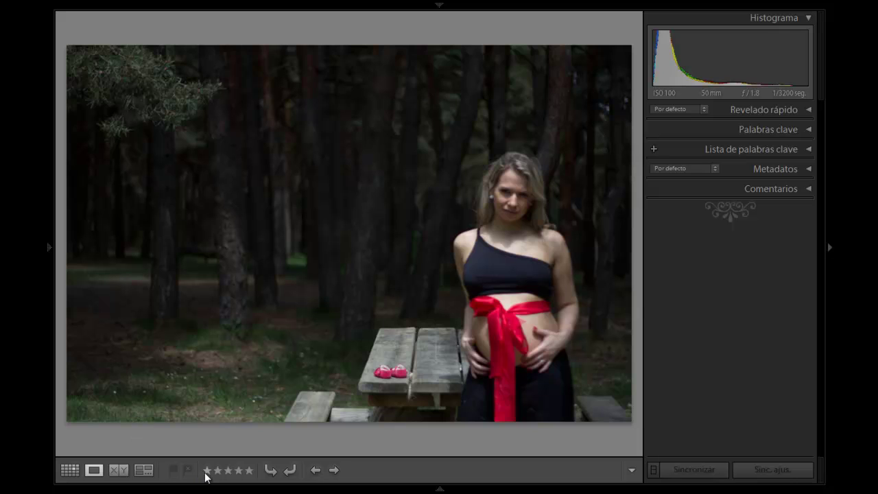
key(Right)
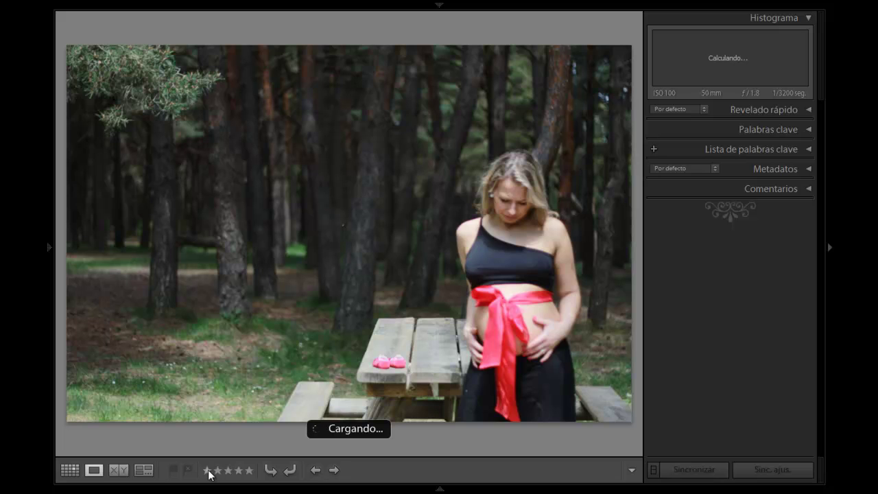
click(229, 470)
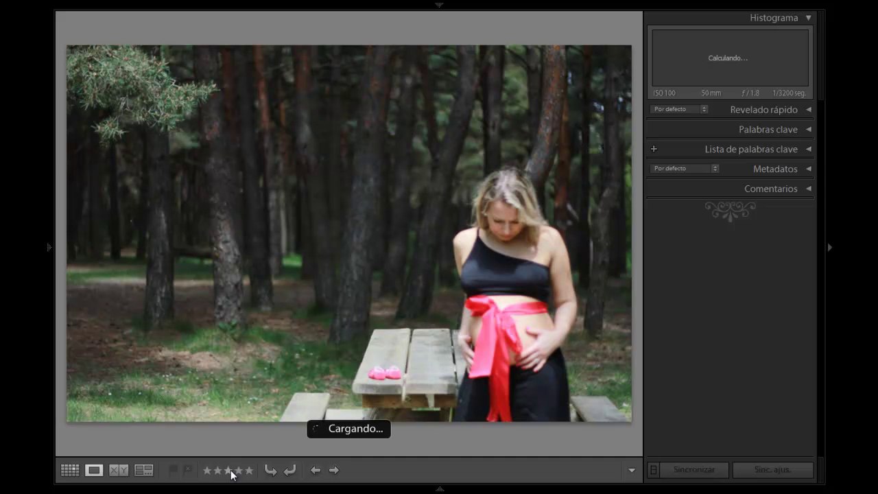
click(229, 471)
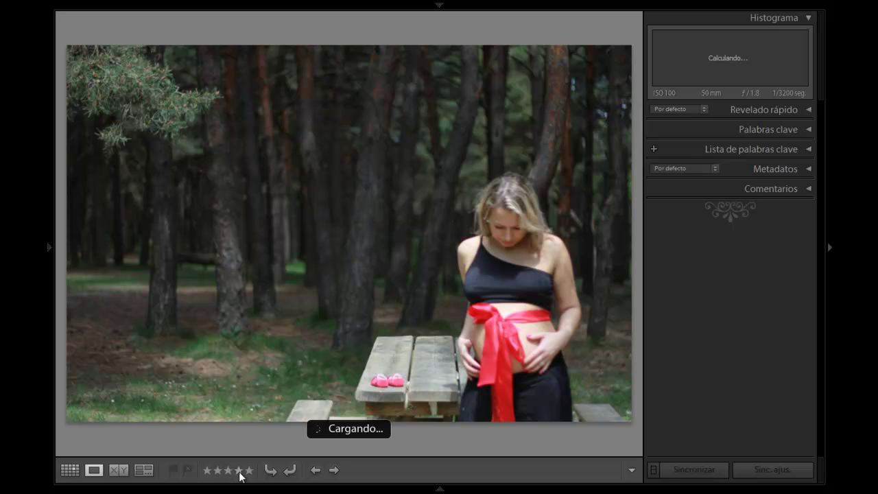
key(Right)
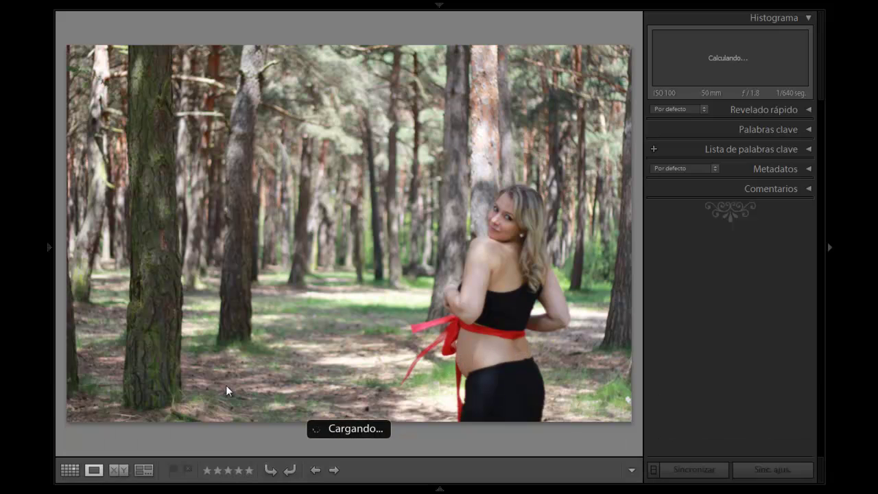
Give the sunlit turning shot two stars and move past it
key(Right)
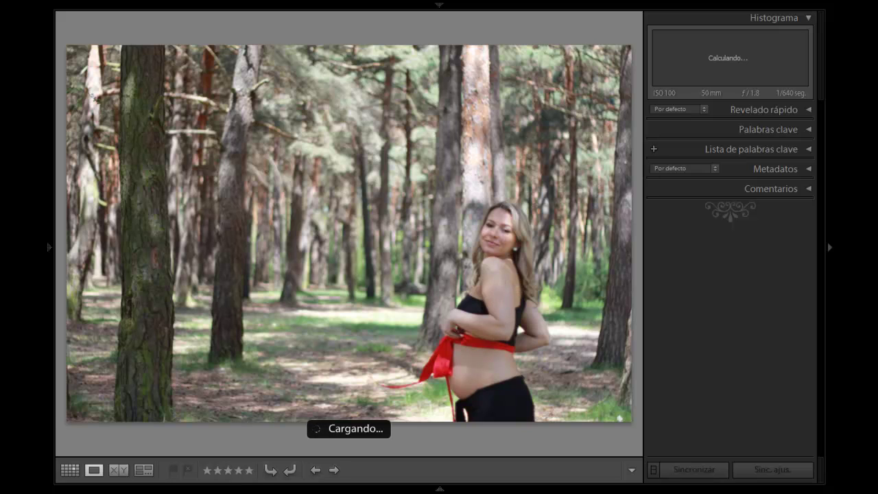
click(217, 472)
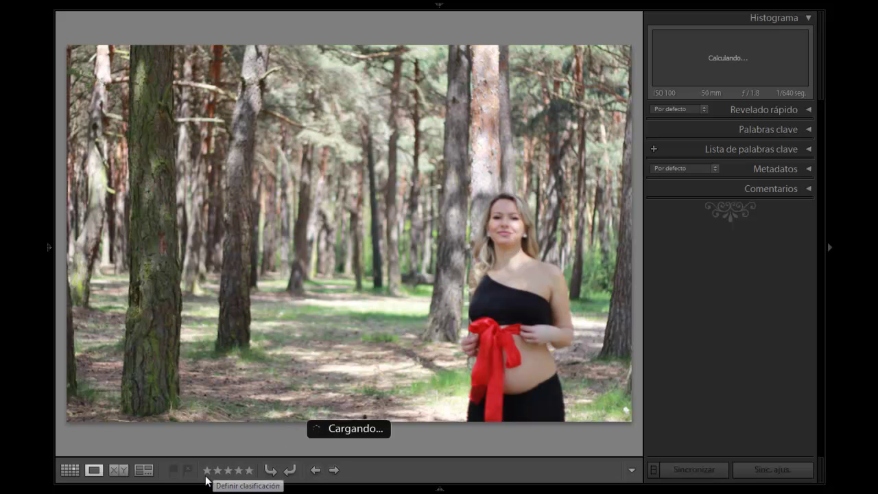
key(Right)
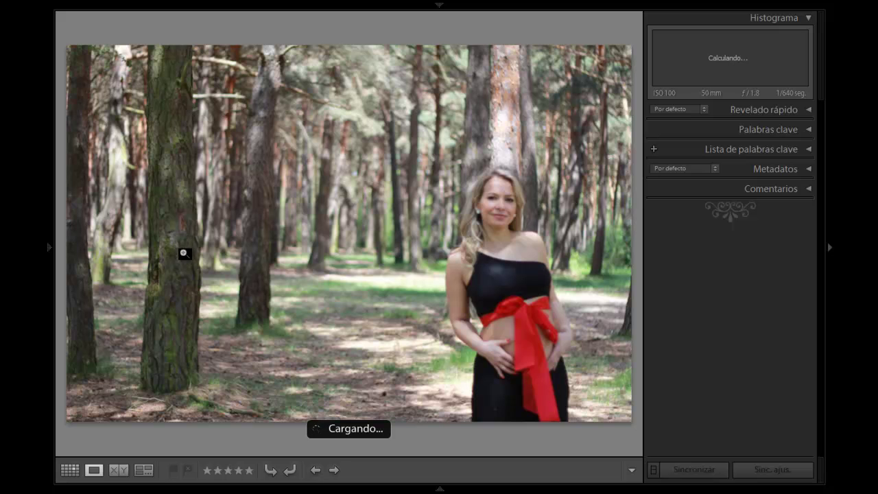
Check the woman's face and the tree trunk at 1:1 zoom in the frontal portrait
click(487, 211)
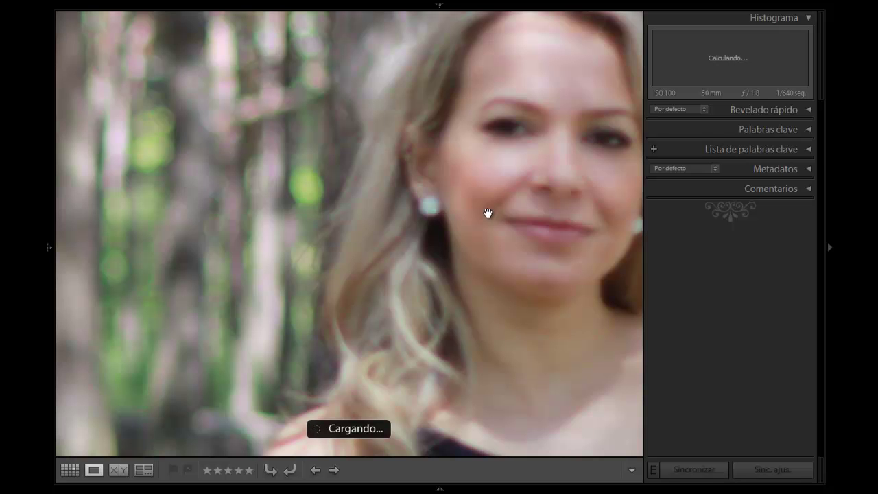
click(487, 213)
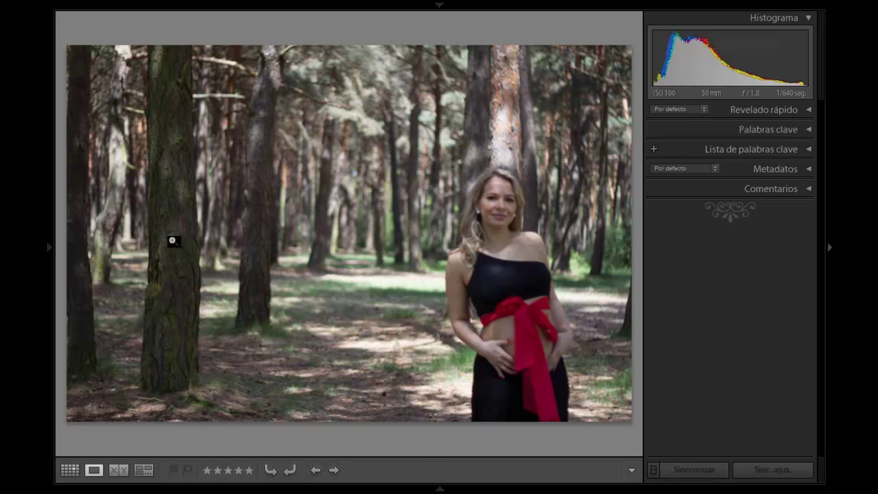
click(174, 241)
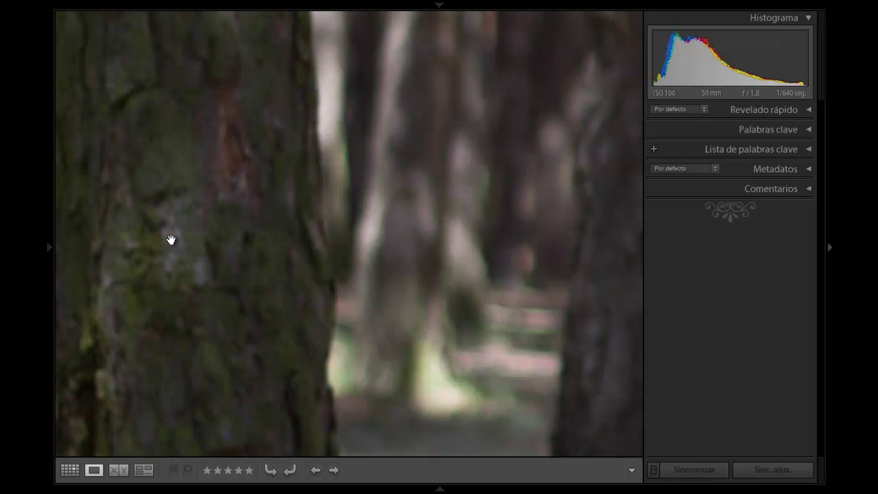
click(172, 239)
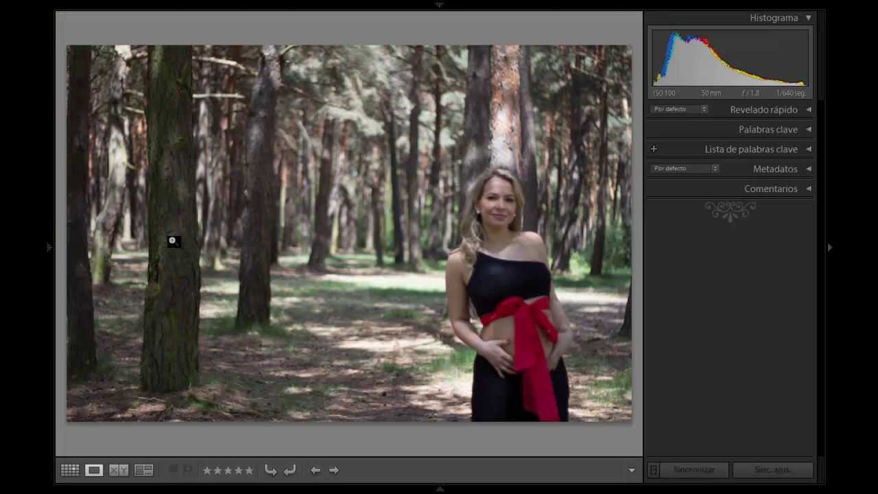
click(498, 204)
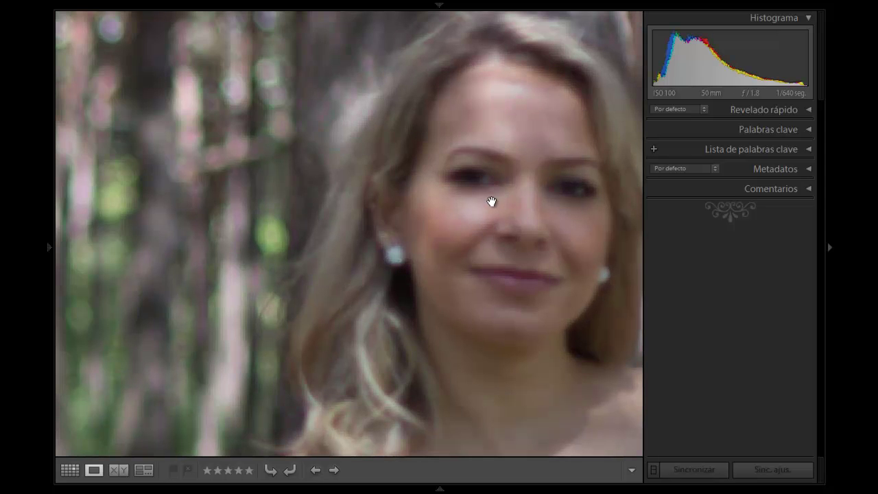
click(376, 266)
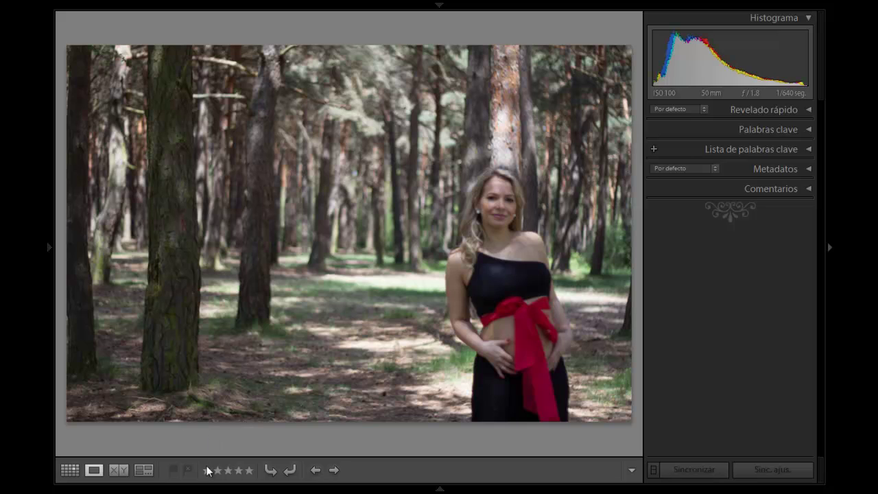
Skip ahead two photos and rate the turning shot one star
key(Right)
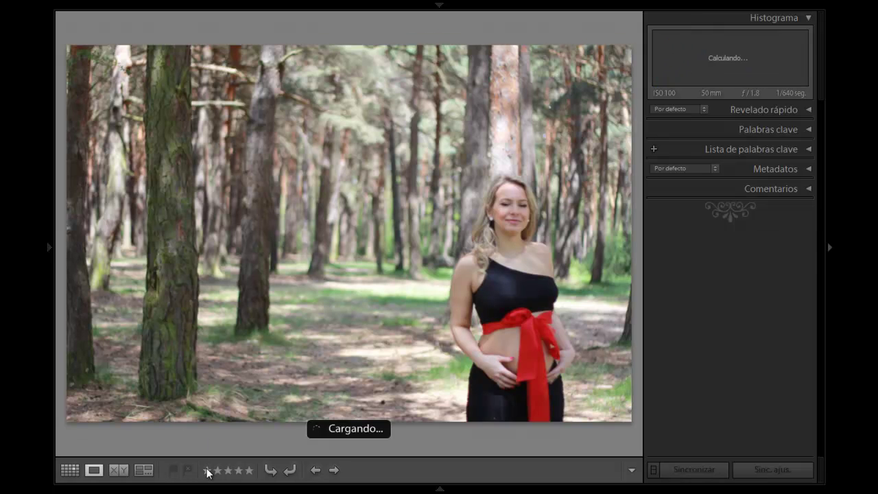
key(Right)
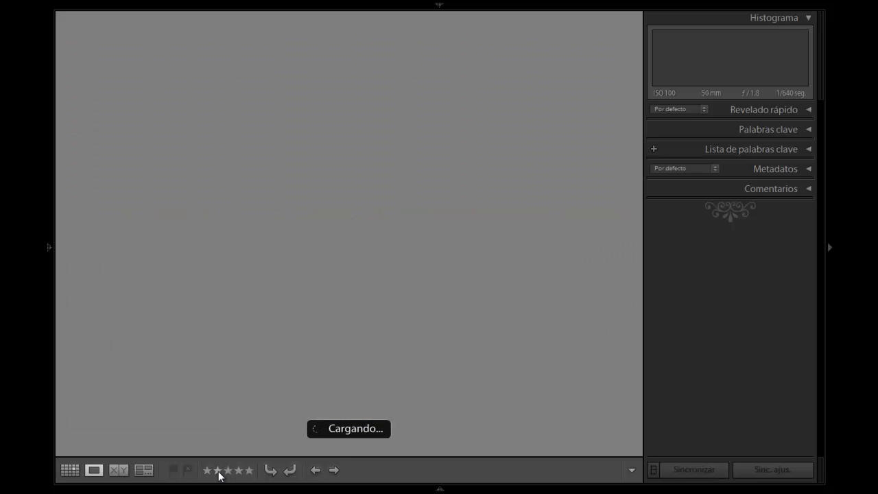
click(217, 471)
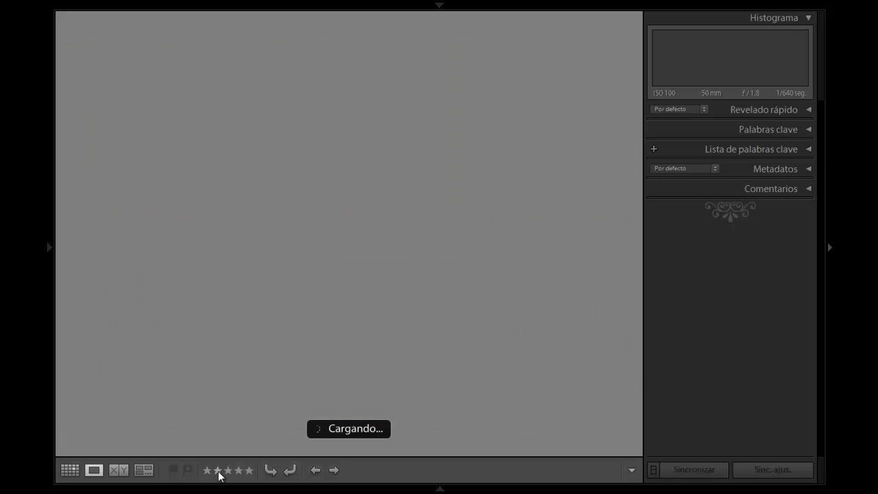
click(208, 472)
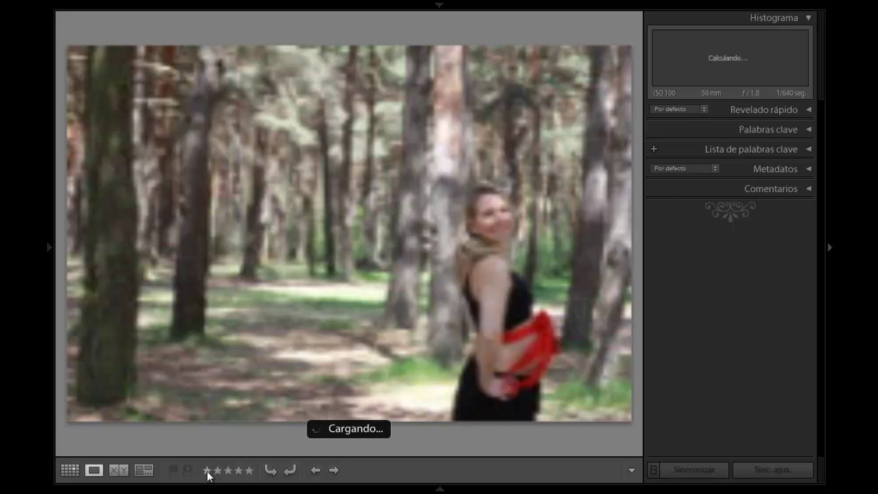
click(208, 471)
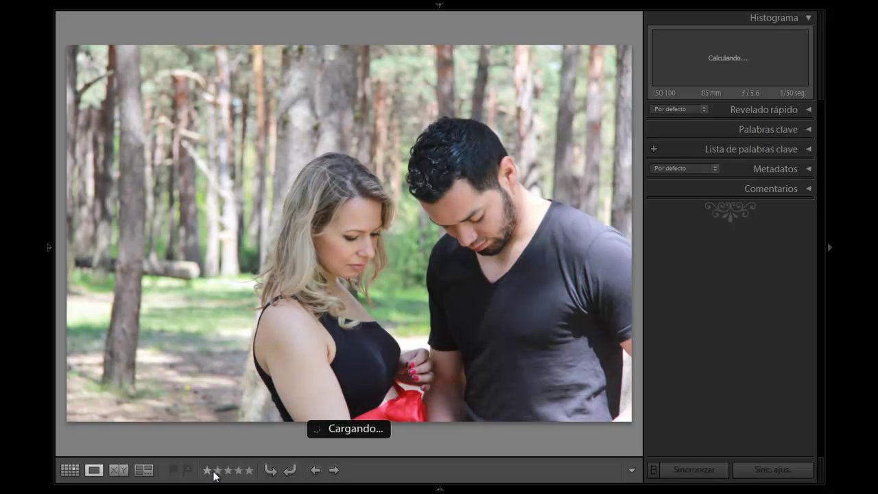
Rate two vertical couple portraits four and five stars, then step ahead four photos
click(239, 472)
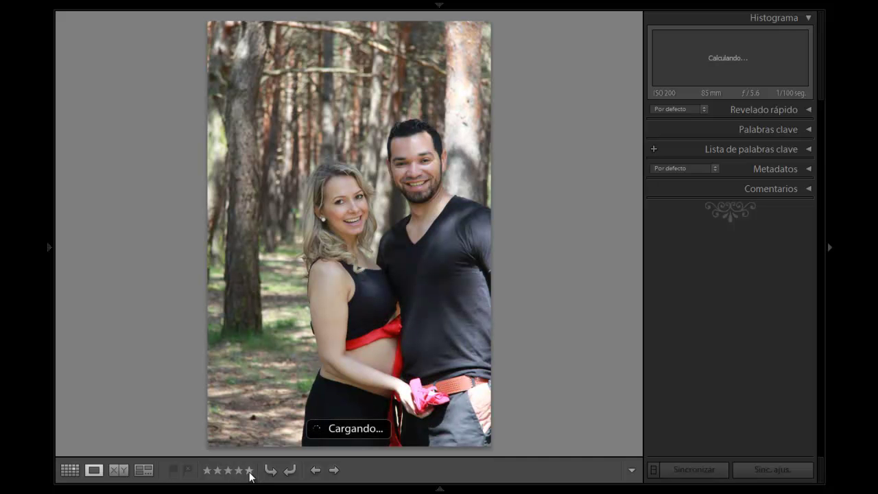
click(250, 471)
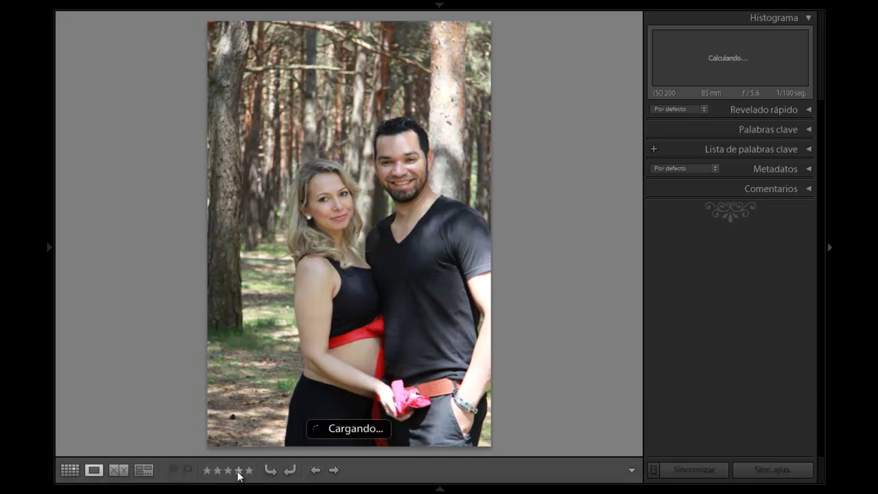
key(Right)
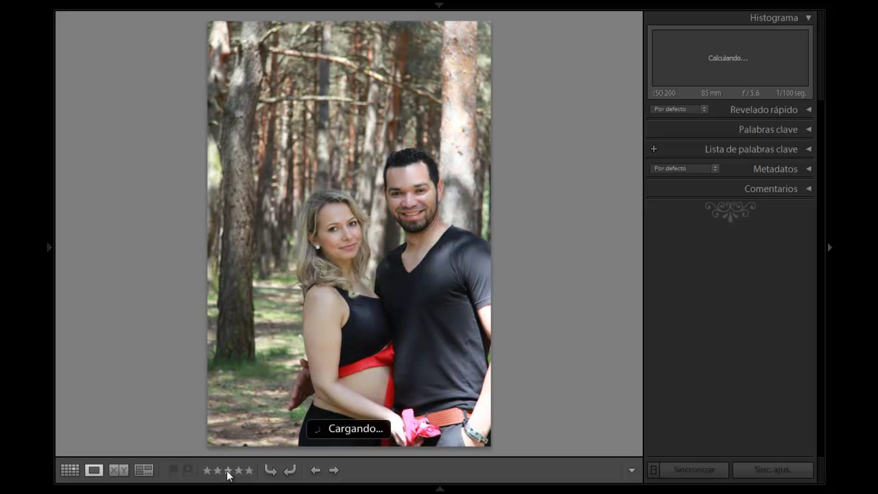
key(Right)
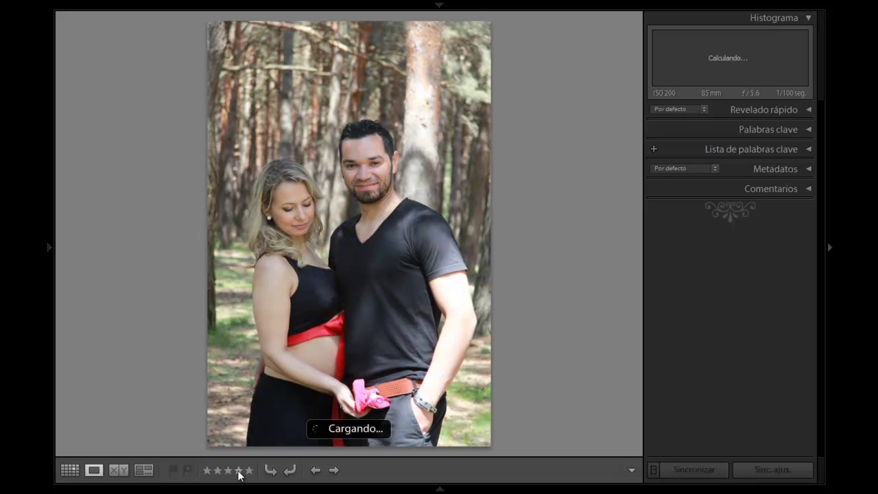
key(Right)
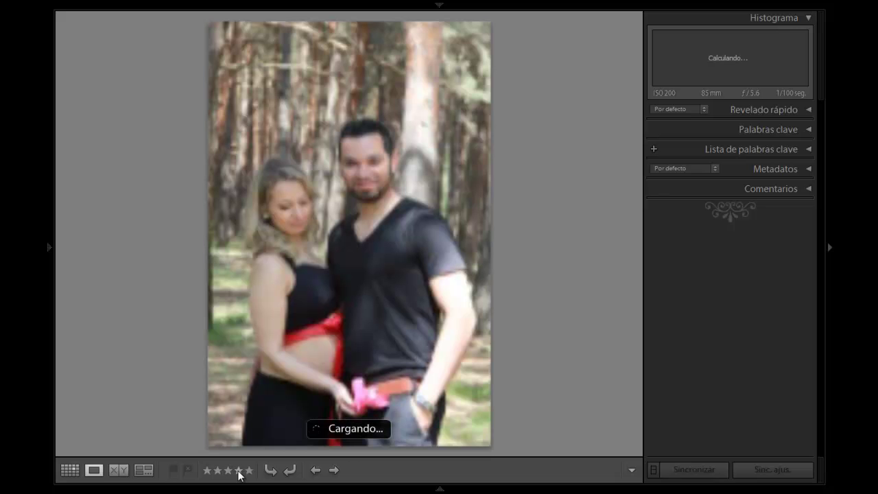
key(Right)
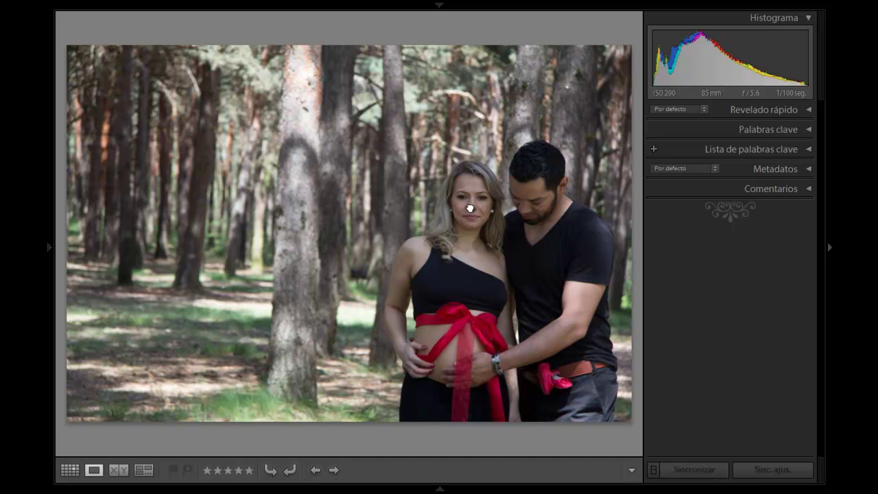
Check both faces at 1:1 for sharpness, then rate the couple portrait five, then three stars
click(470, 207)
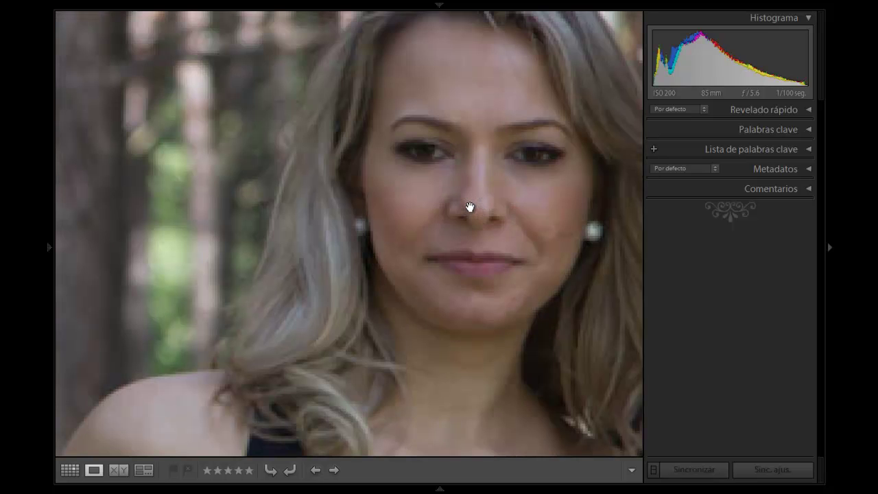
drag(470, 208, 459, 210)
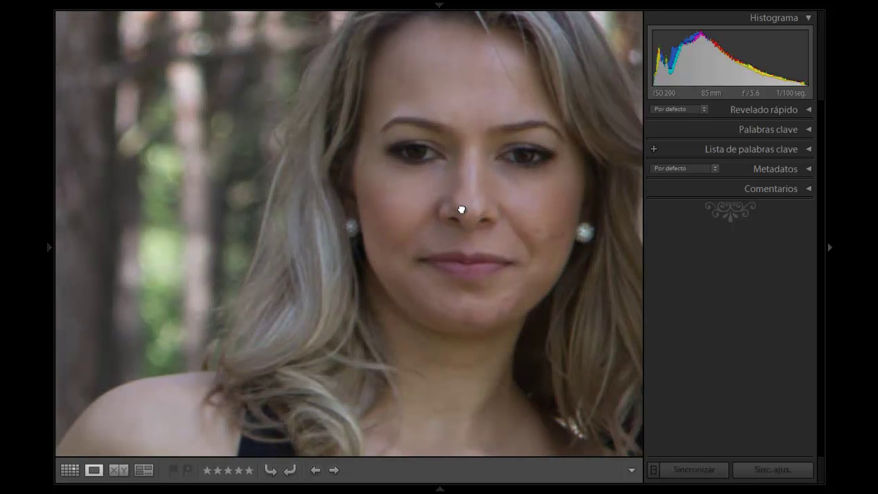
drag(551, 172, 254, 231)
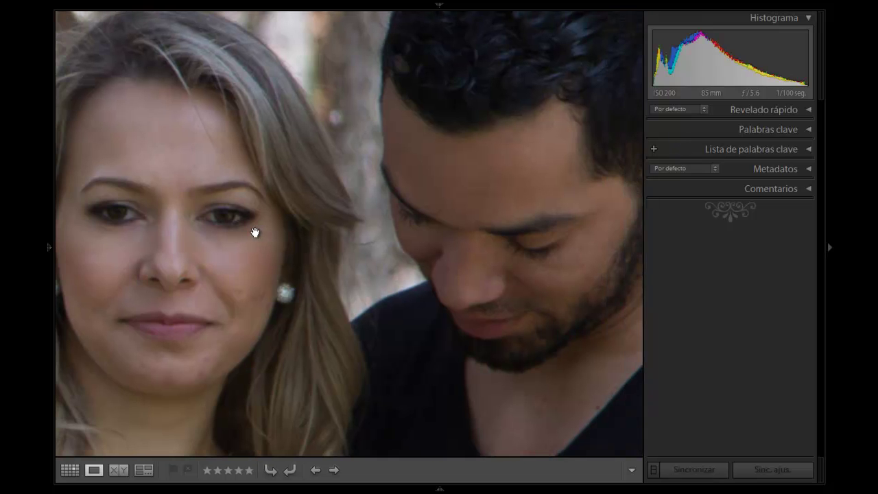
click(255, 237)
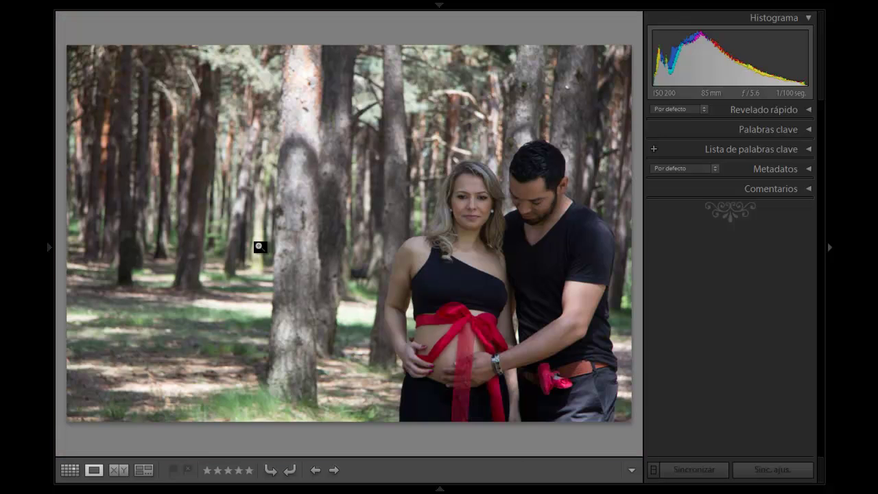
click(248, 469)
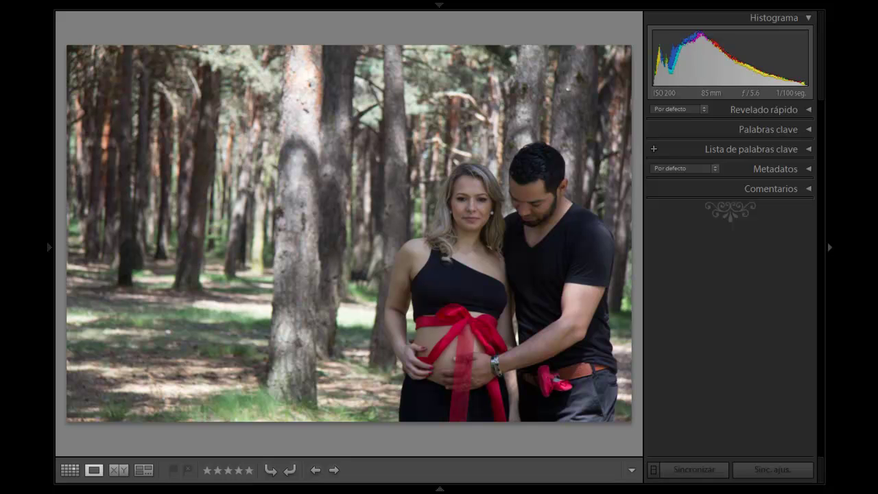
click(228, 471)
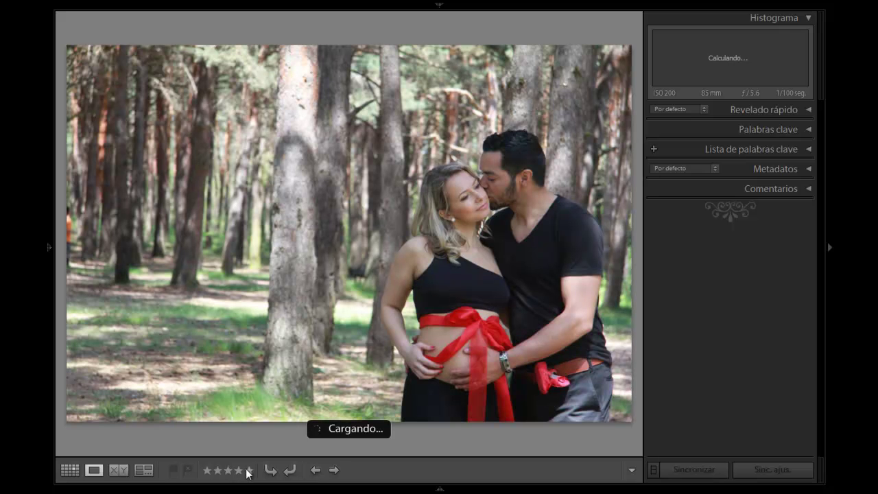
Rate eight couple photos in turn (5, 5, 2, 5, 2, 2, 2, 5 stars), then zoom 1:1 on the faces
click(250, 471)
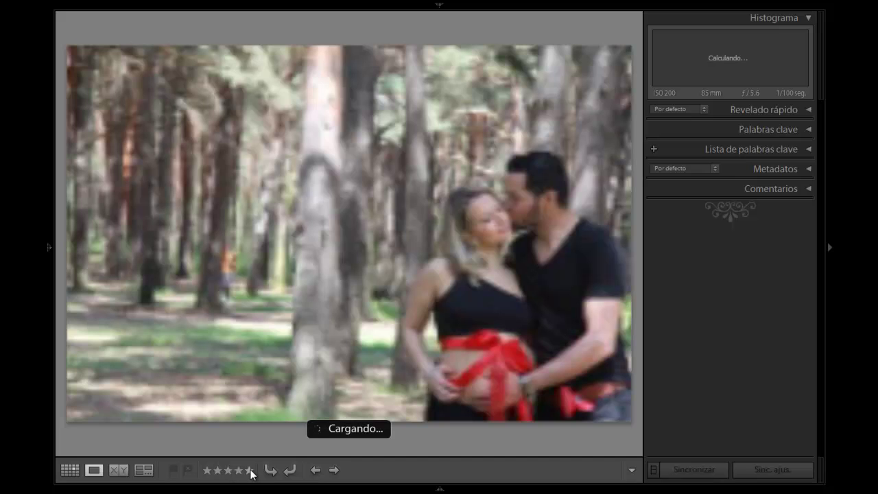
click(250, 470)
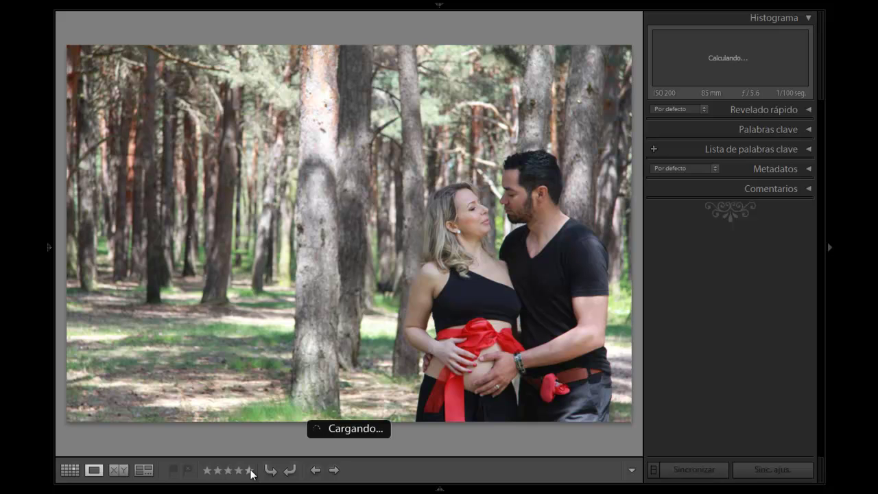
click(219, 471)
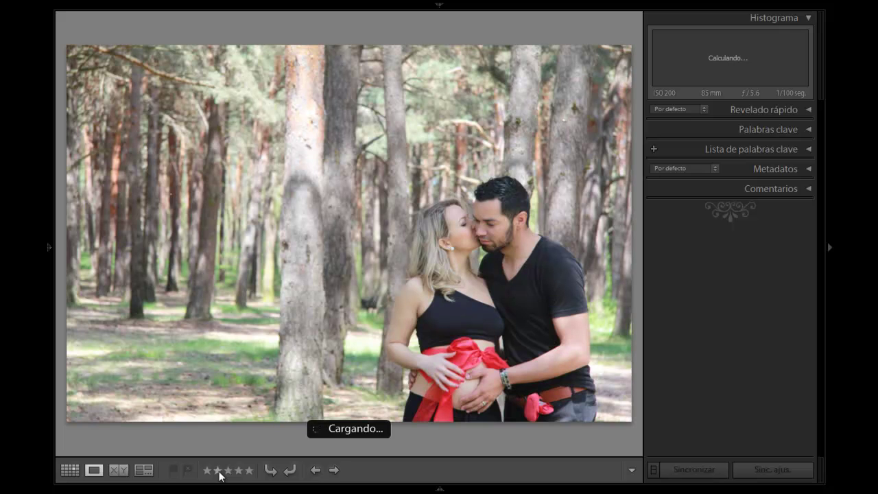
click(249, 471)
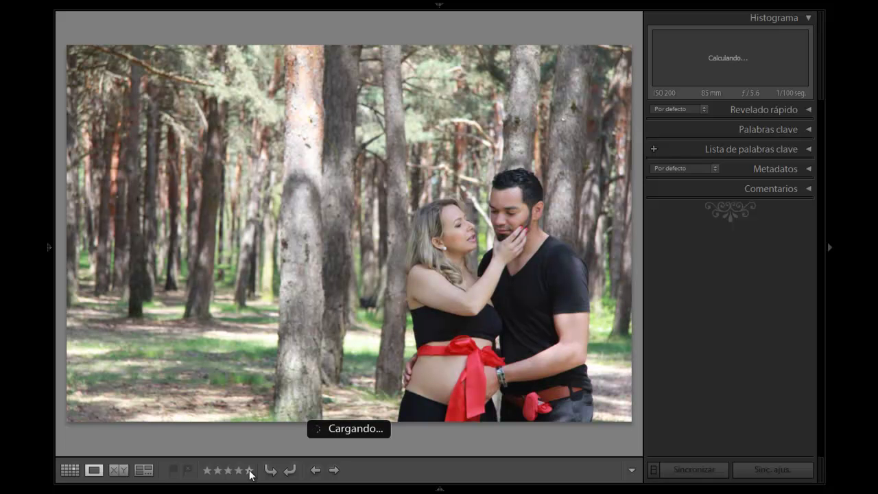
click(218, 472)
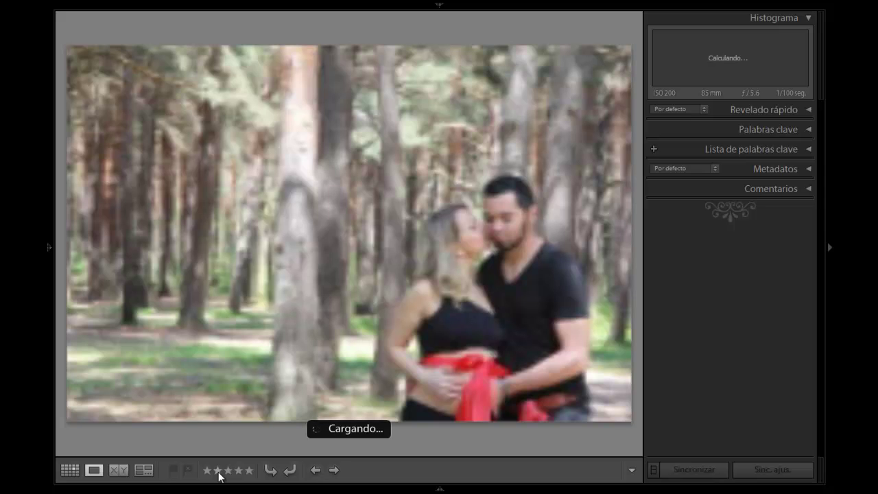
click(219, 472)
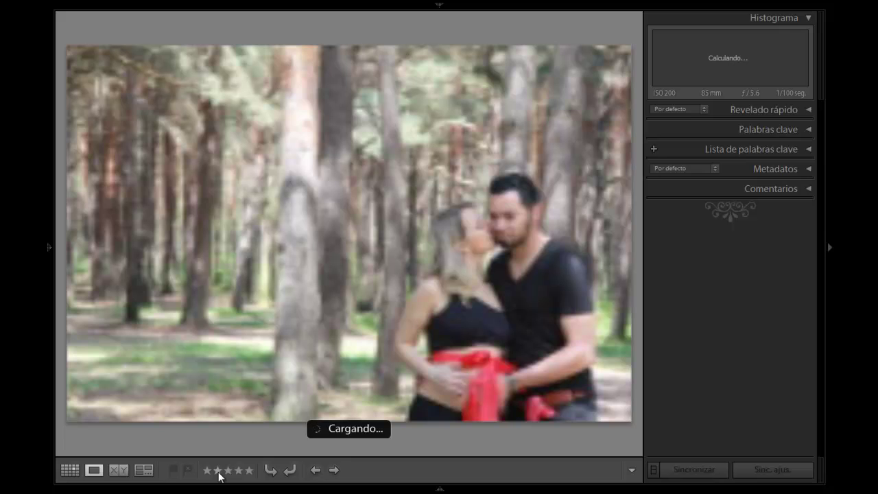
click(218, 472)
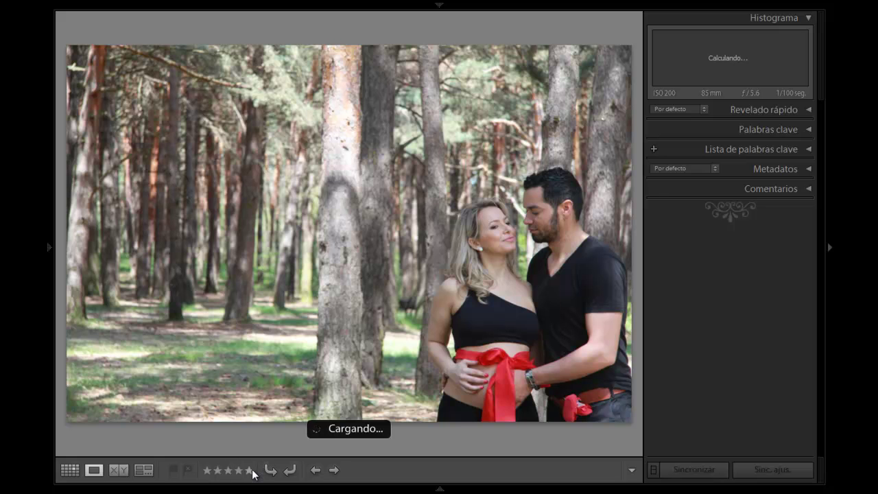
click(249, 470)
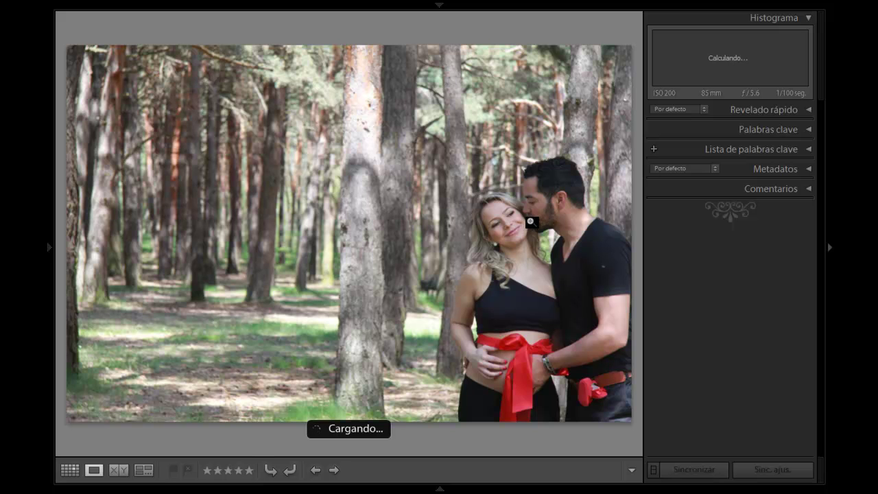
click(531, 222)
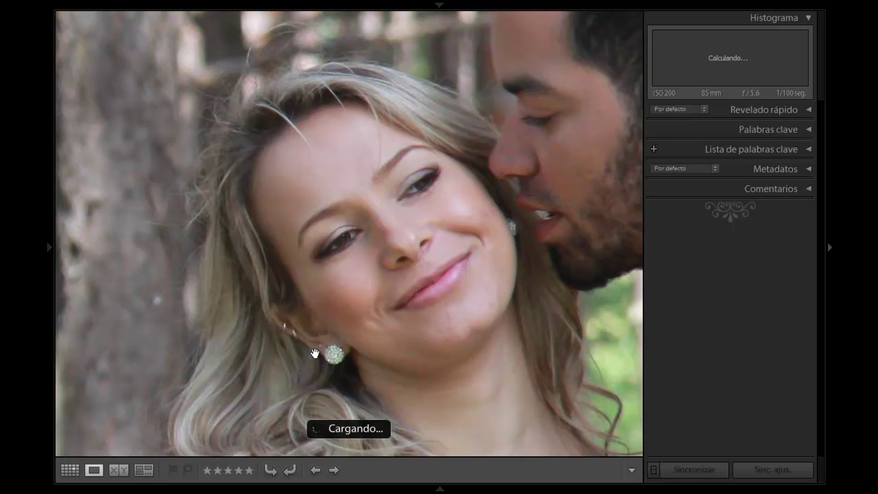
Show and hide the filmstrip, then return from 1:1 zoom to the full photo
key(F6)
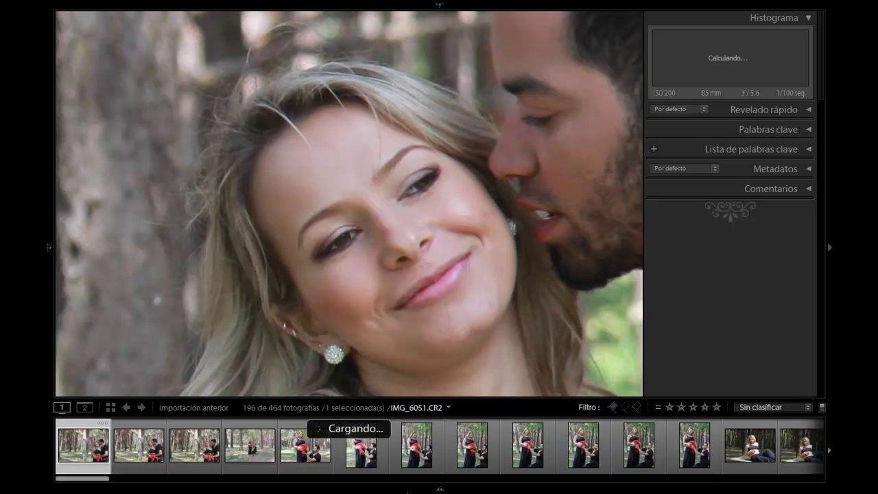
key(F6)
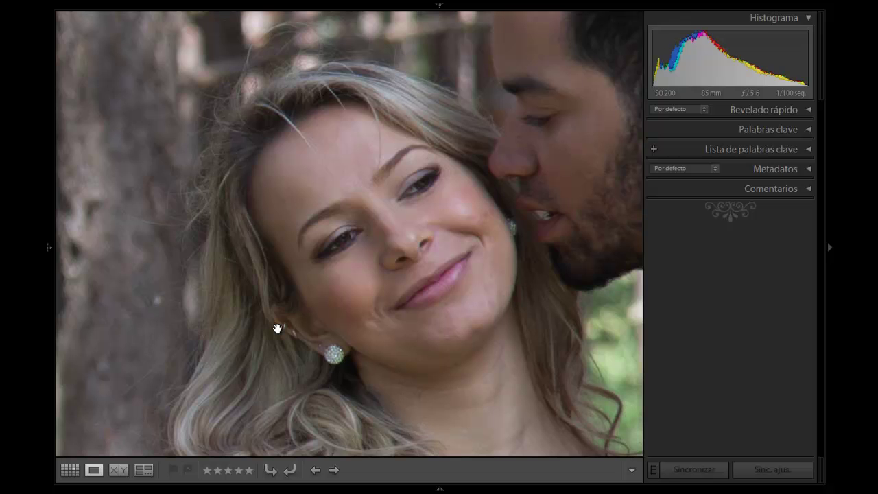
click(289, 248)
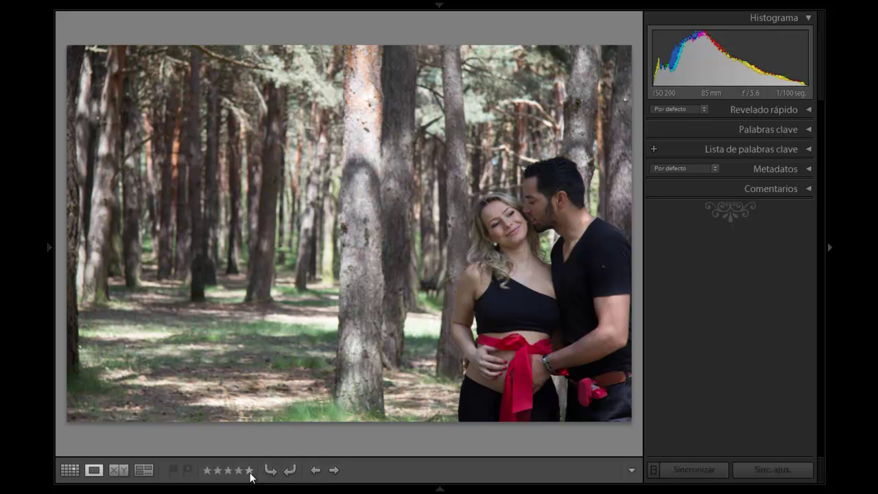
Give the smiling couple shot five stars, then the next two frames four and three stars
click(250, 472)
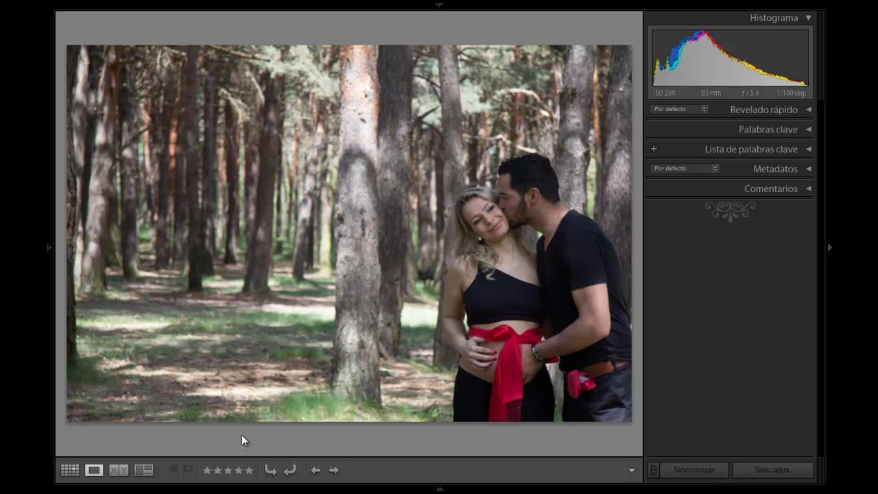
click(238, 470)
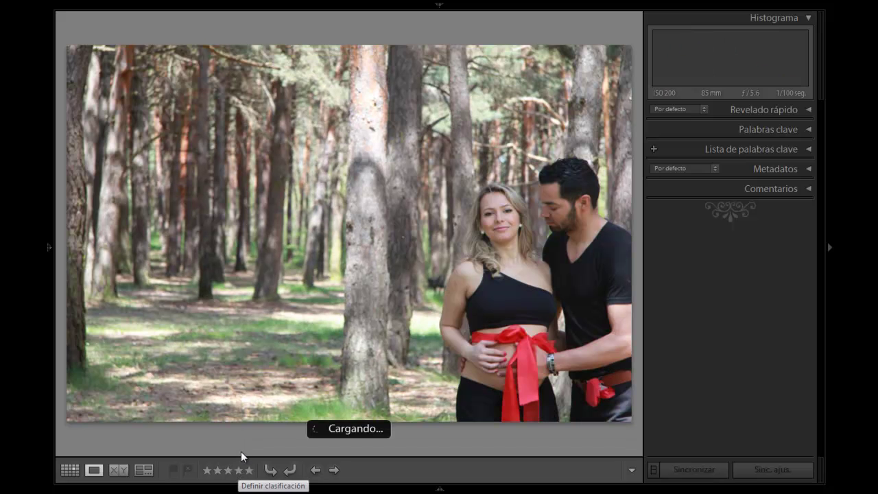
click(227, 472)
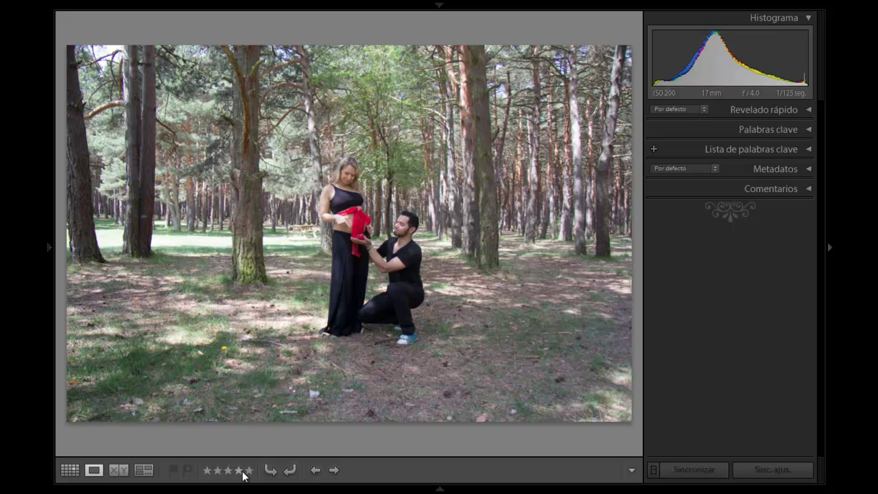
Rate seven kneeling-series frames, including portrait shots, at 5, 4, 5, 4, 3, 4, 4 stars
click(250, 472)
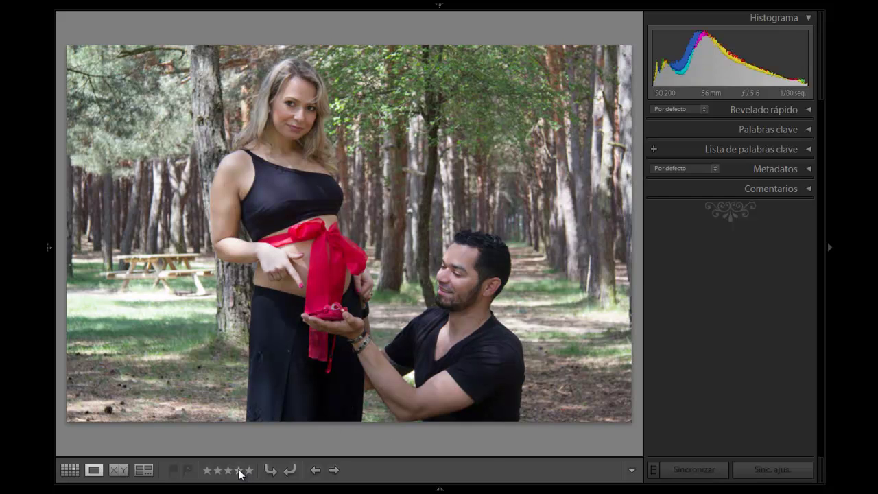
click(240, 472)
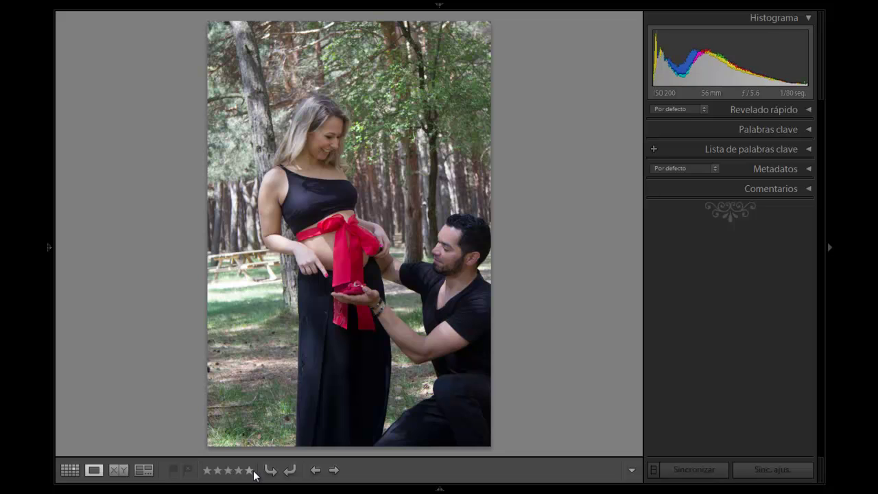
click(249, 471)
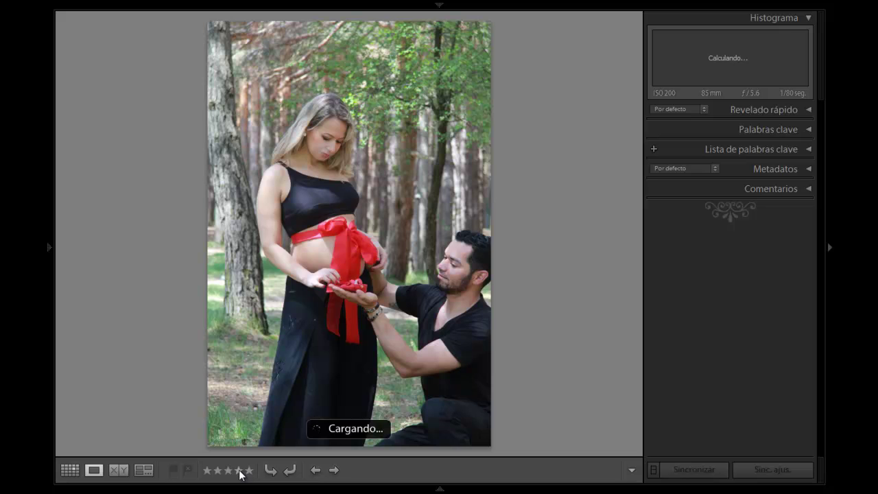
click(240, 472)
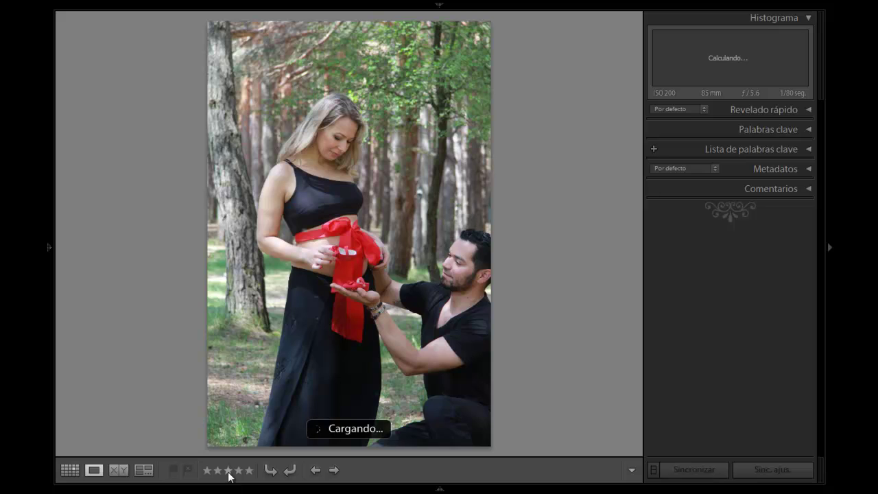
click(230, 473)
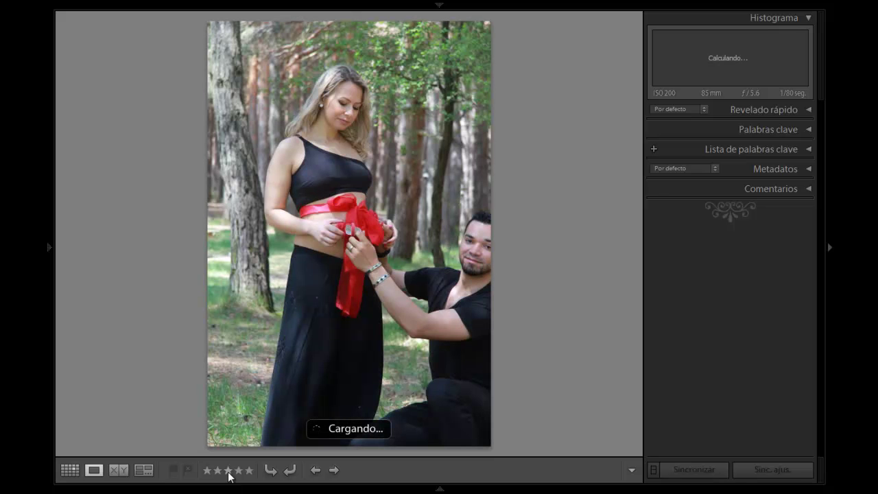
click(239, 472)
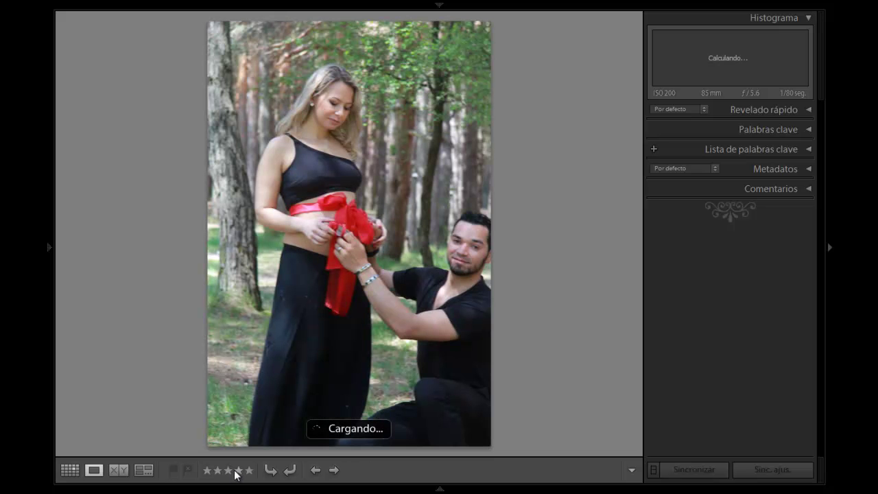
click(239, 470)
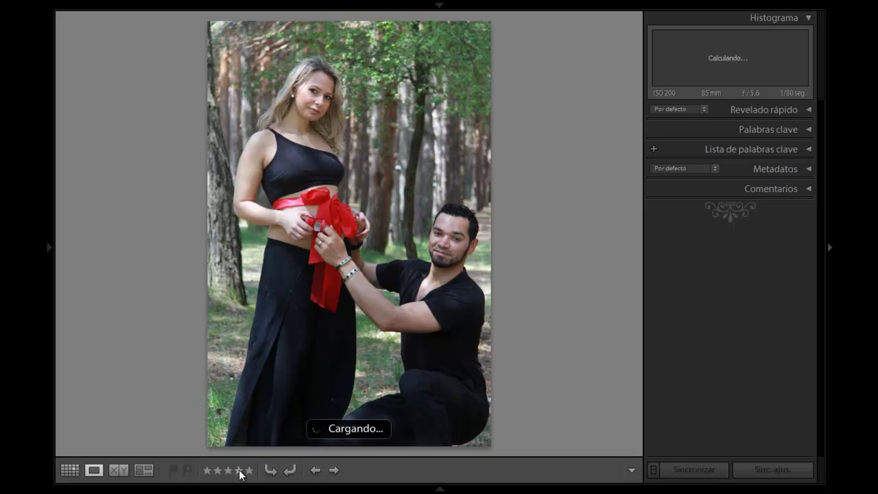
Skip ahead three photos to the woman reclining on the bench holding red baby shoes
key(Right)
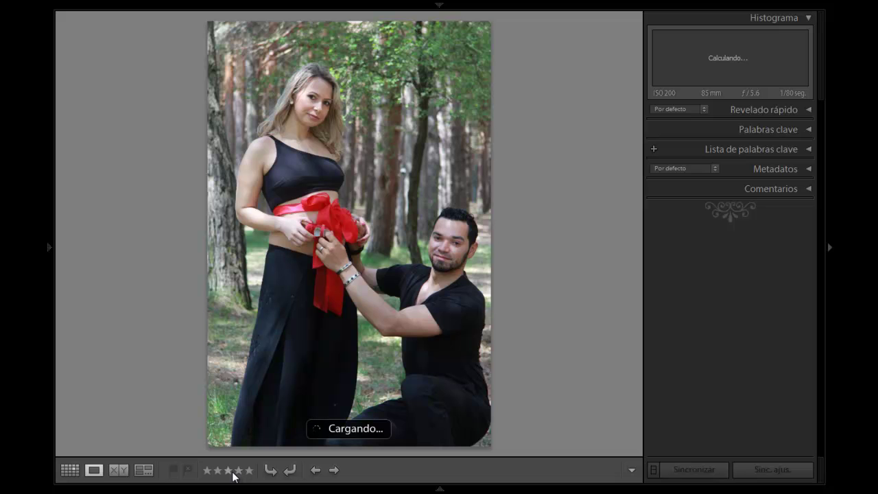
key(Right)
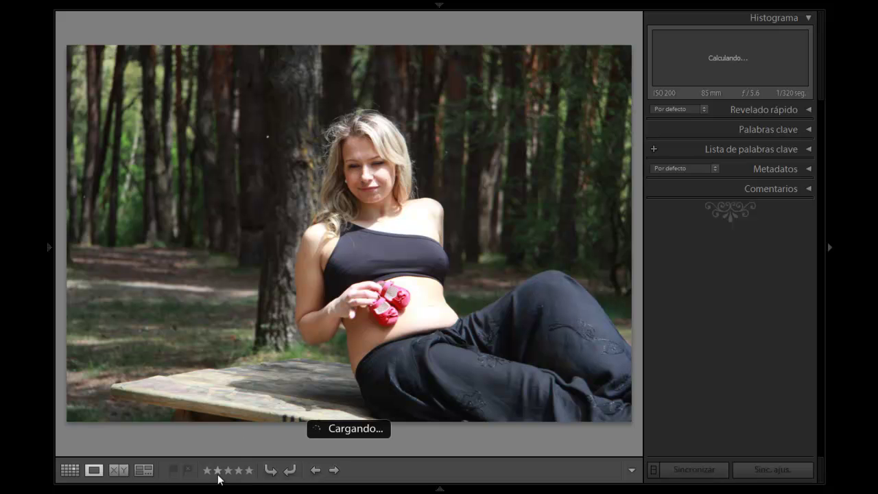
key(Right)
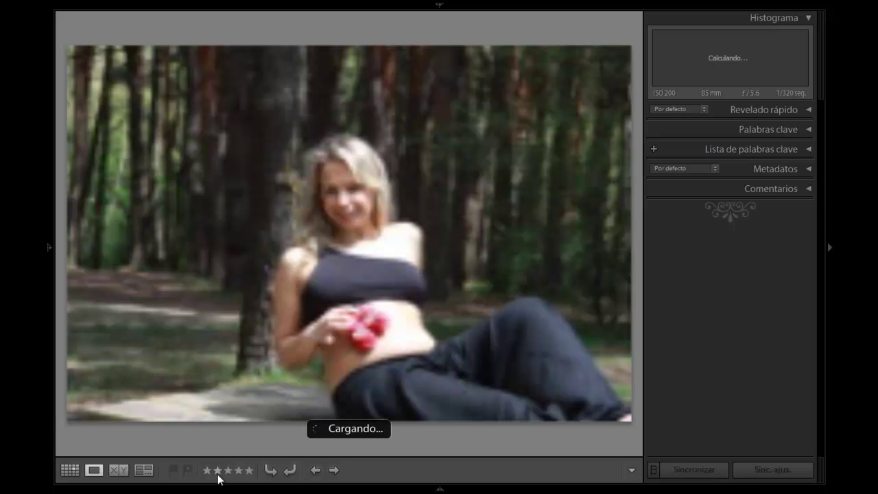
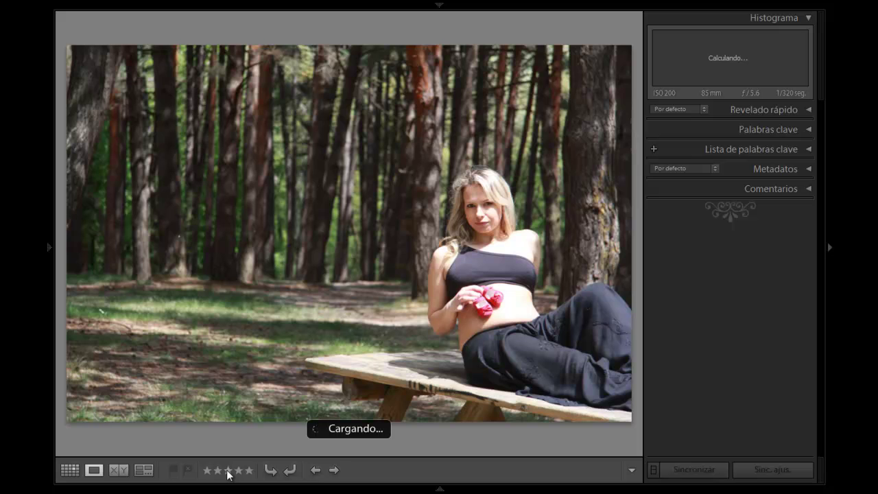
Rate forest couple shots 4, 3 and 5 stars, skip ahead three photos, then rate one 2 stars
click(239, 471)
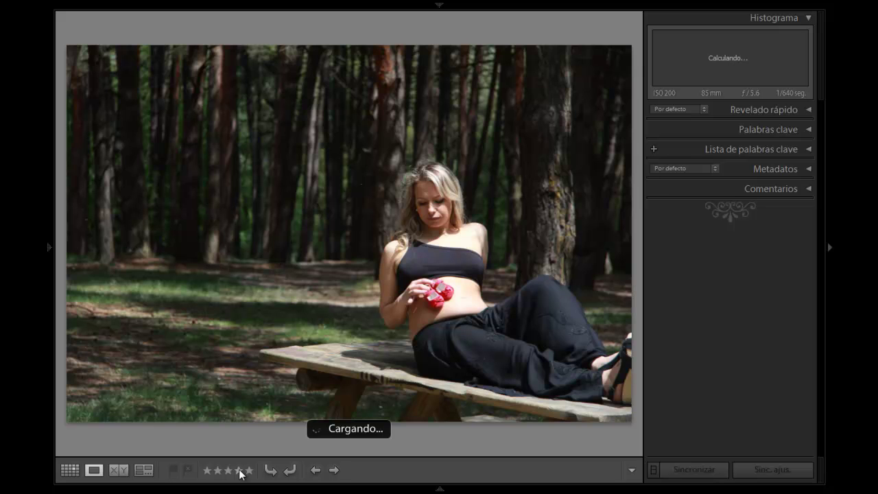
click(229, 470)
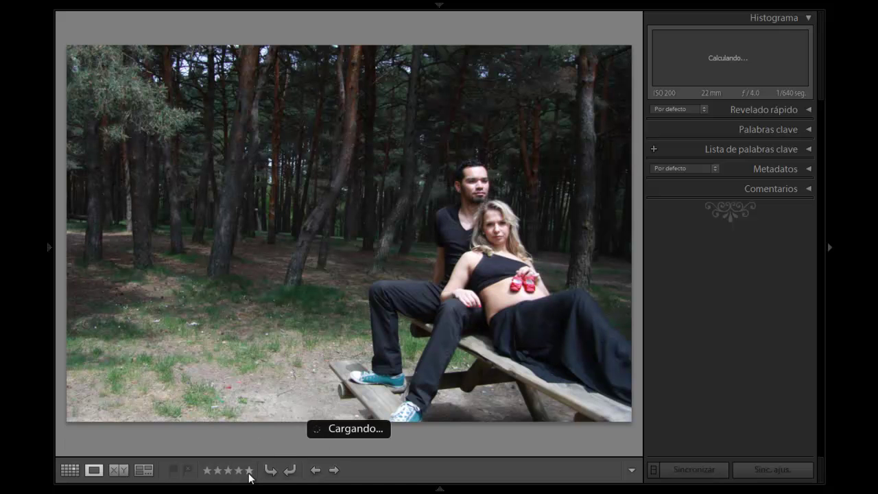
click(249, 472)
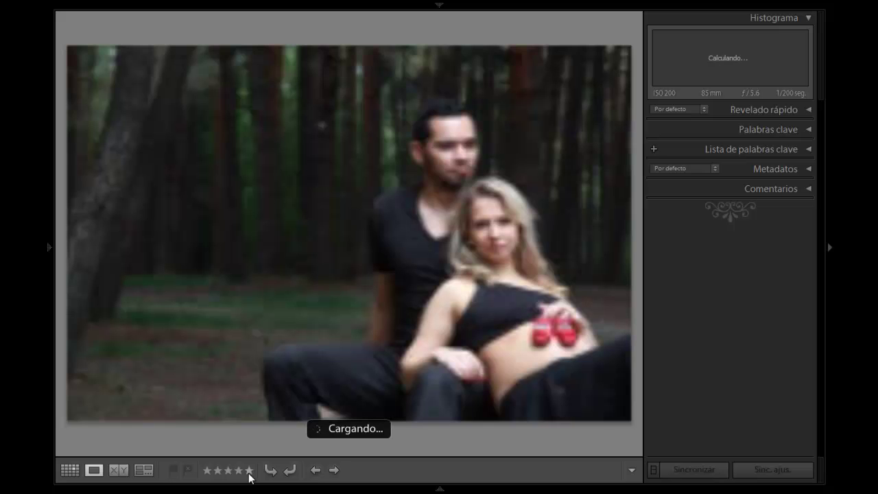
key(Right)
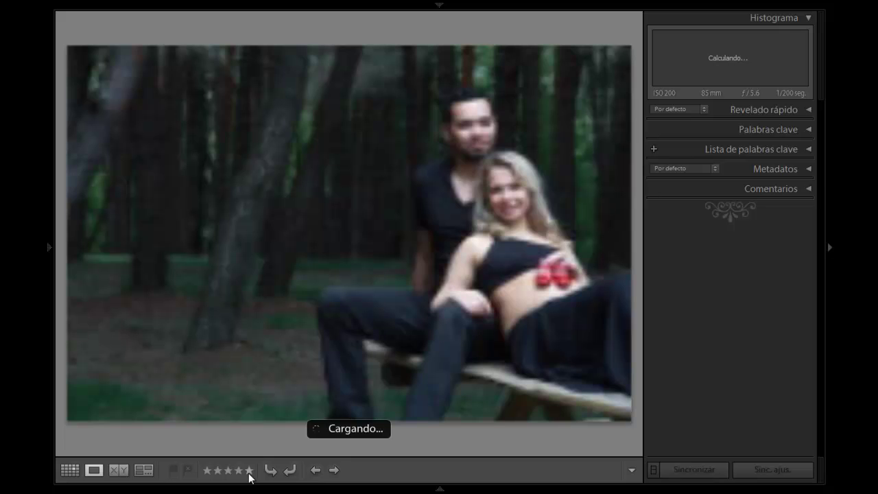
key(Right)
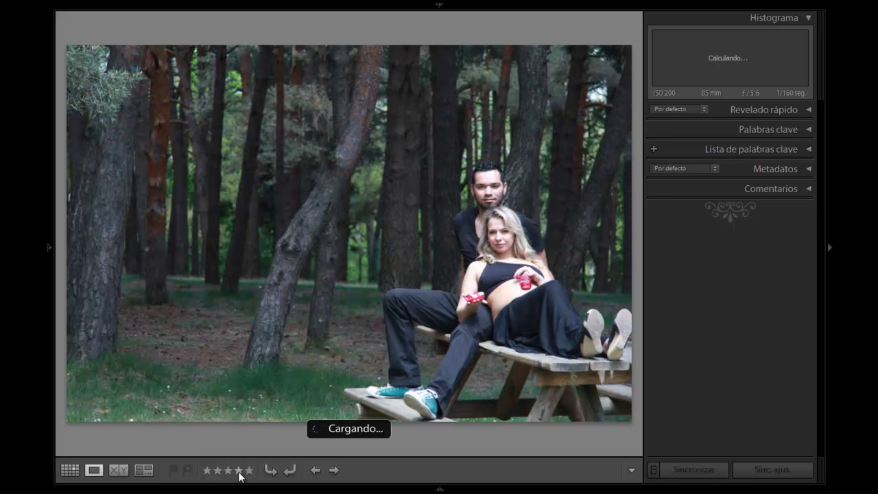
key(Right)
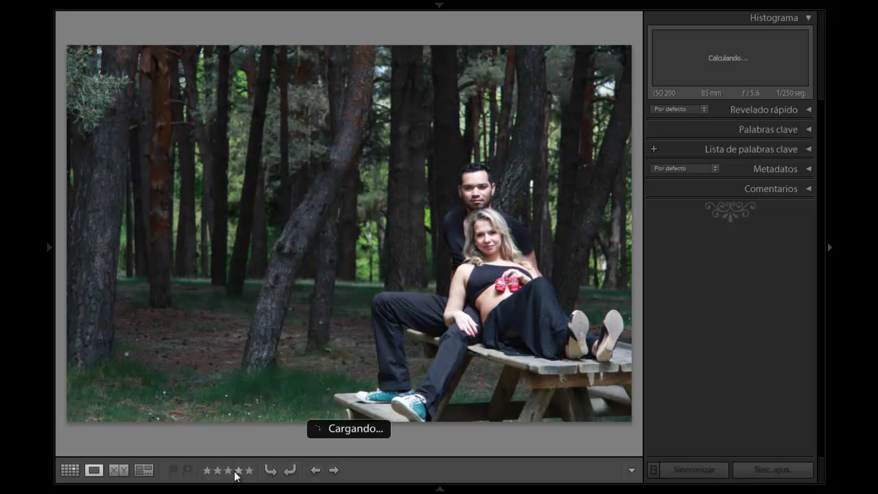
click(218, 472)
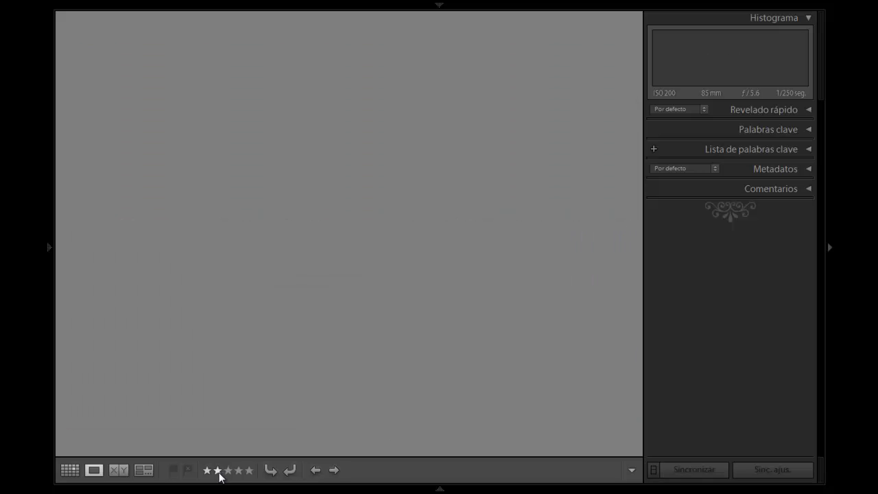
Rate the baby-shoes belly close-ups 3, 5, 5, 5 and 3 stars
click(227, 473)
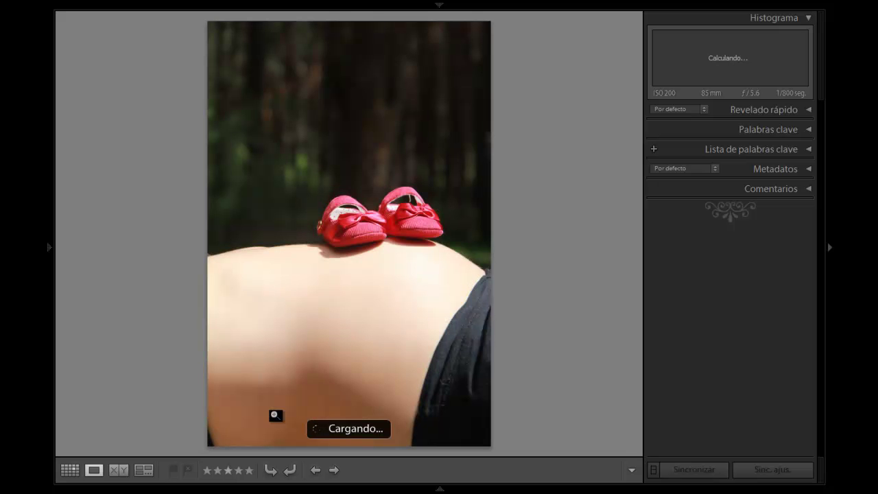
click(249, 472)
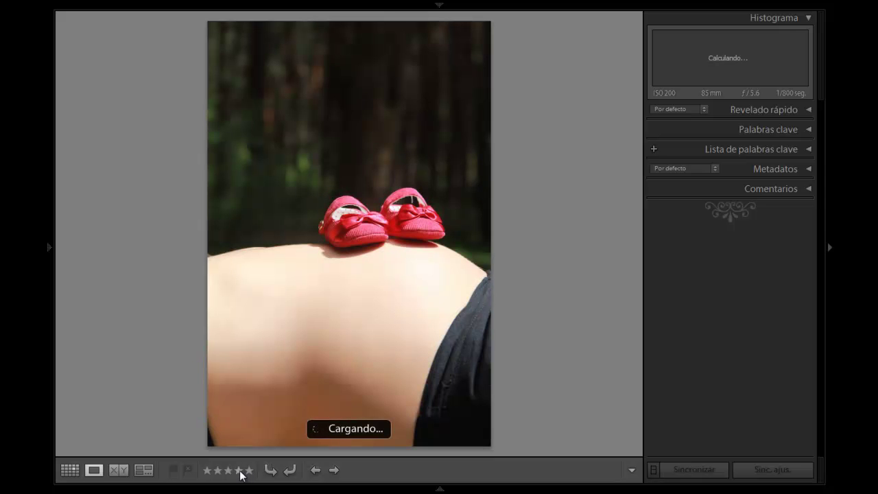
click(249, 470)
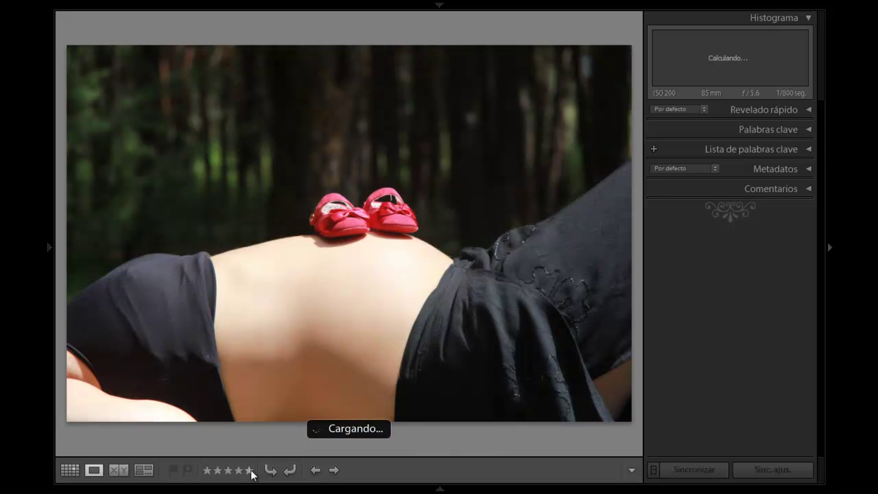
click(249, 471)
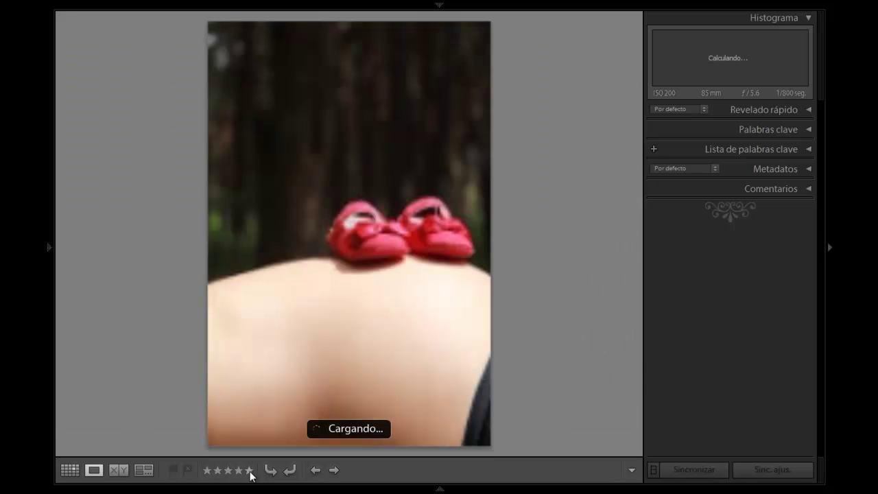
click(228, 471)
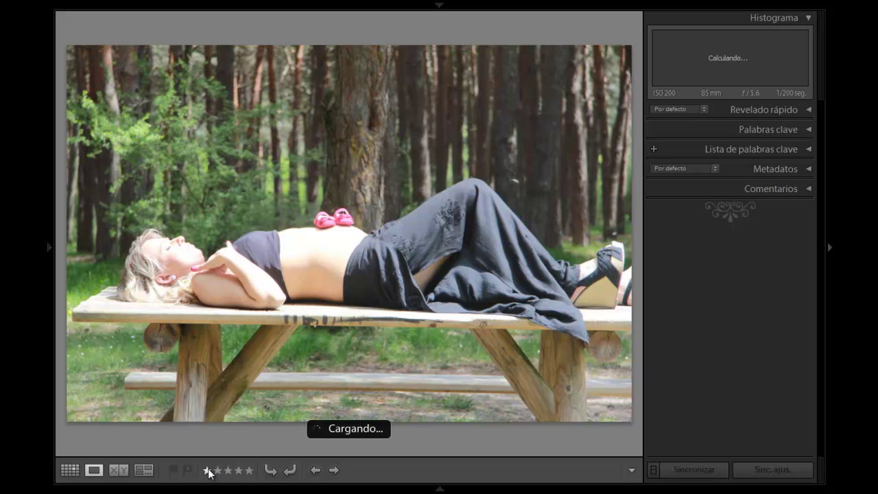
Give the woman on the bench one star, then advance nine photos to the standing couple portrait
click(207, 471)
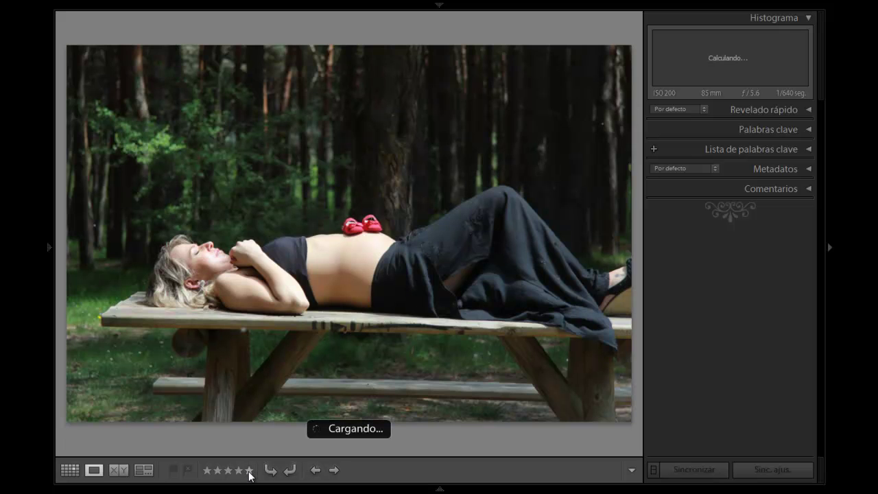
key(Right)
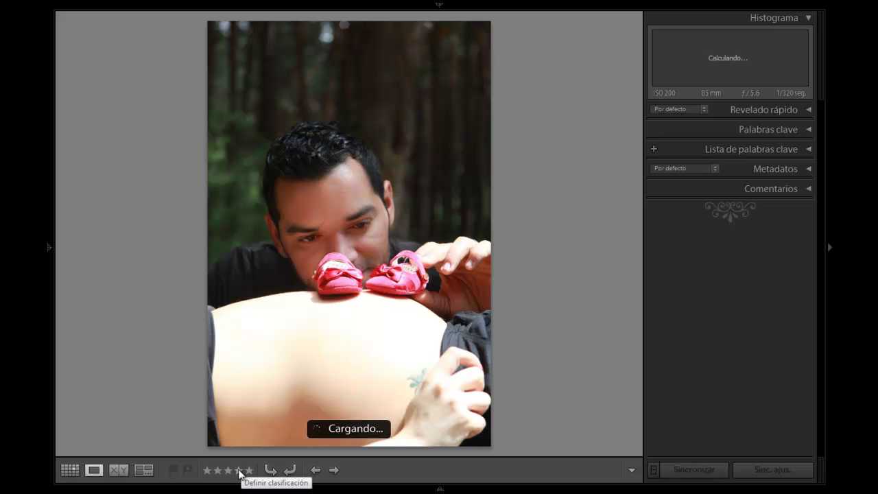
key(Right)
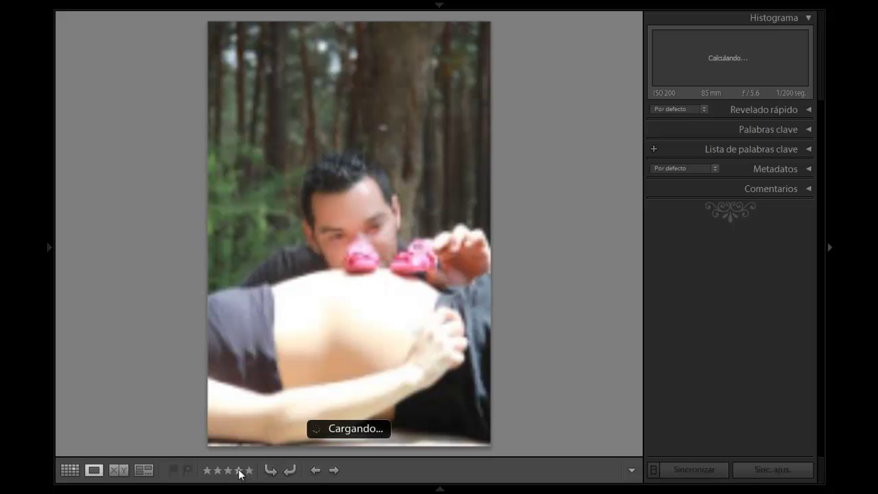
key(Right)
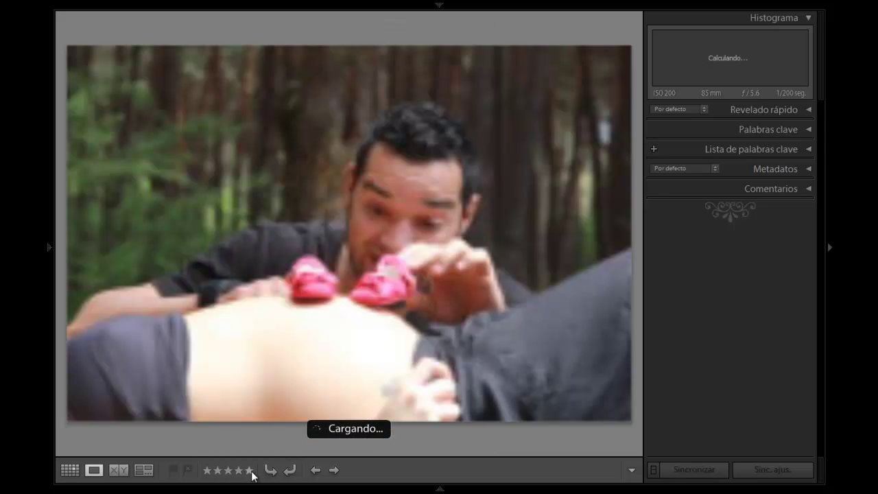
key(Right)
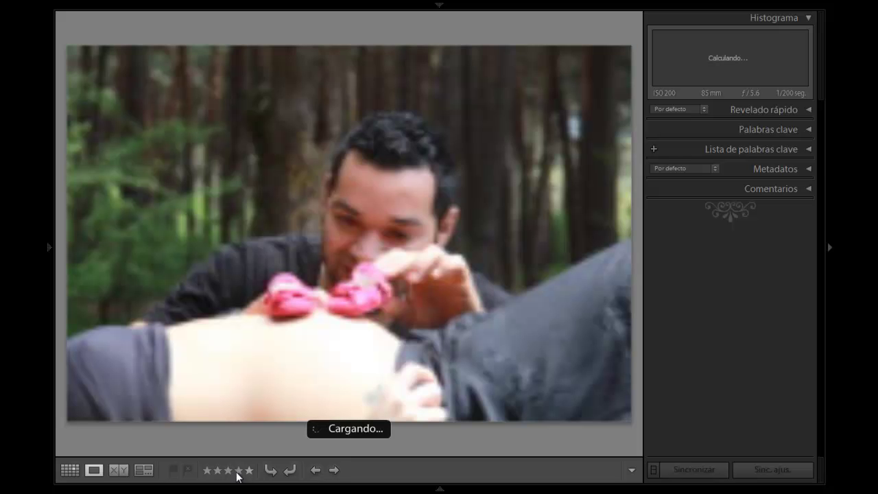
key(Right)
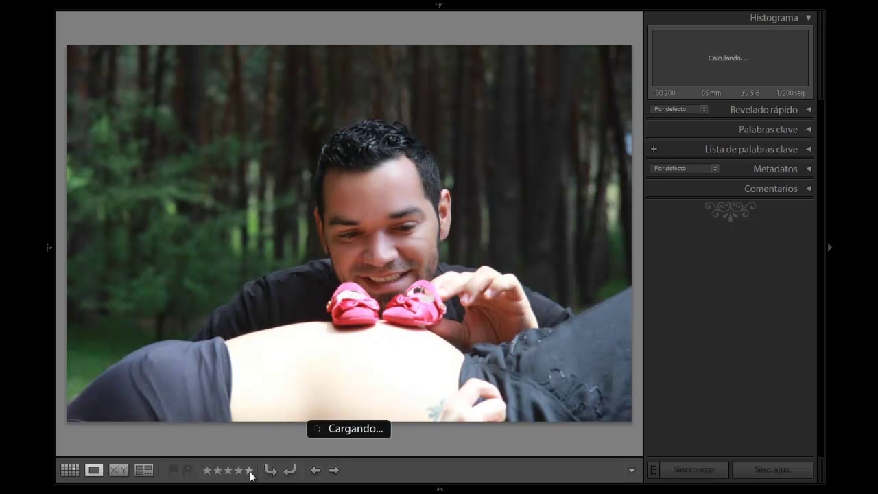
key(Right)
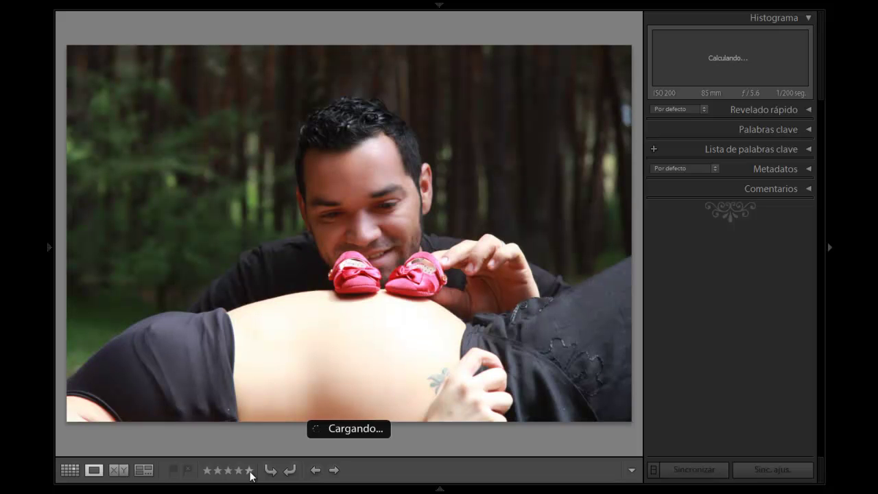
key(Right)
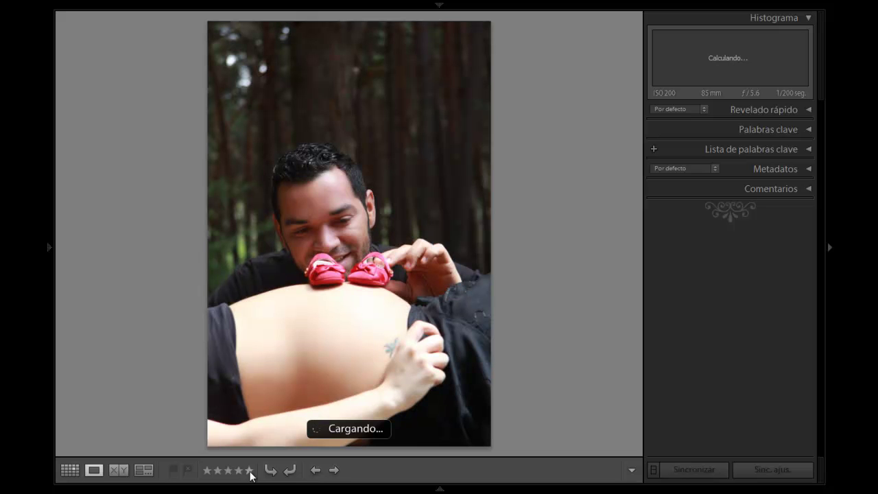
key(Right)
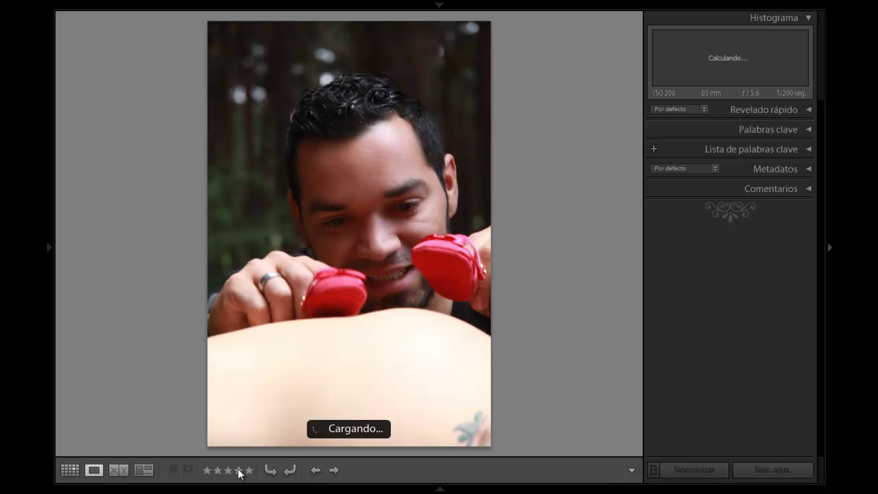
key(Right)
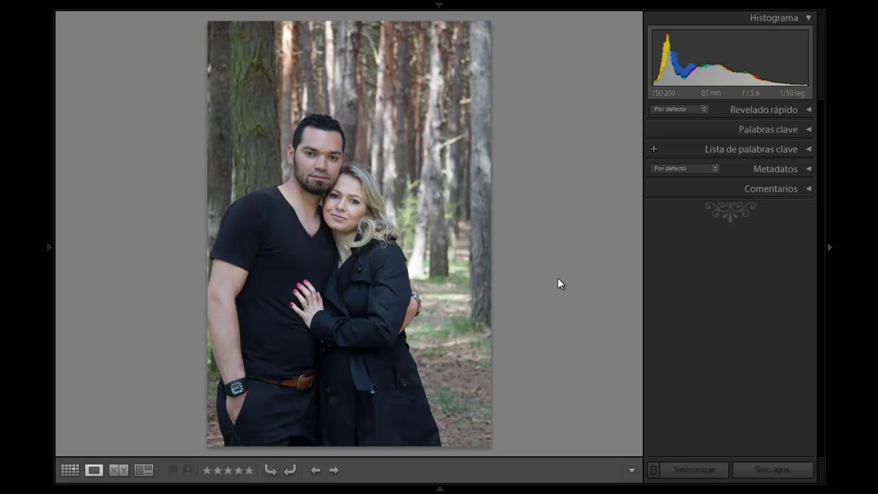
click(331, 179)
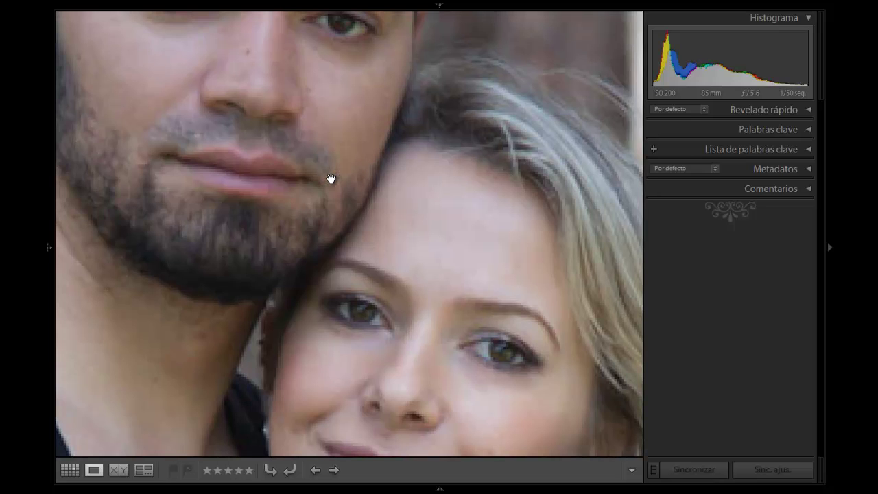
mouse_move(331, 179)
mouse_down()
mouse_move(366, 319)
mouse_move(375, 412)
mouse_move(333, 35)
mouse_up()
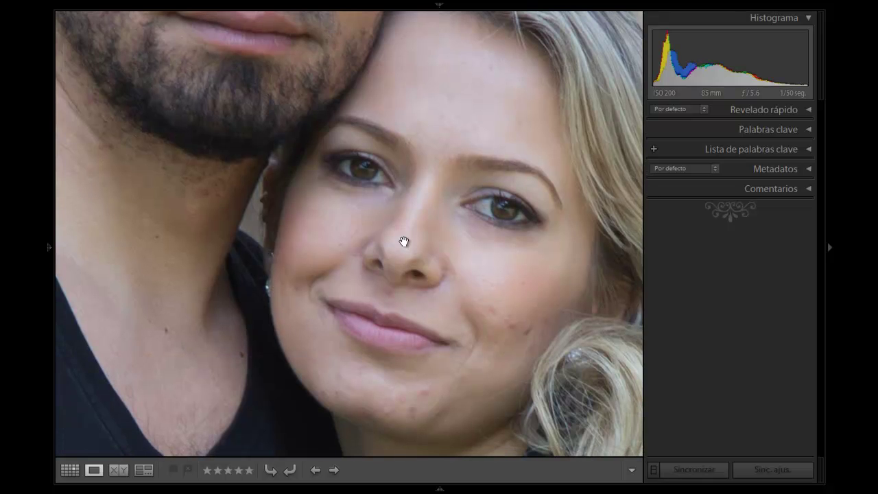
click(404, 242)
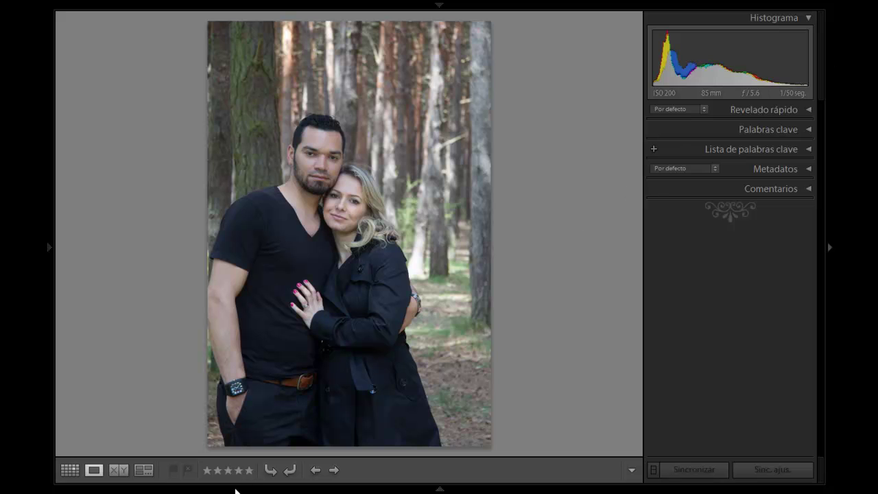
key(Right)
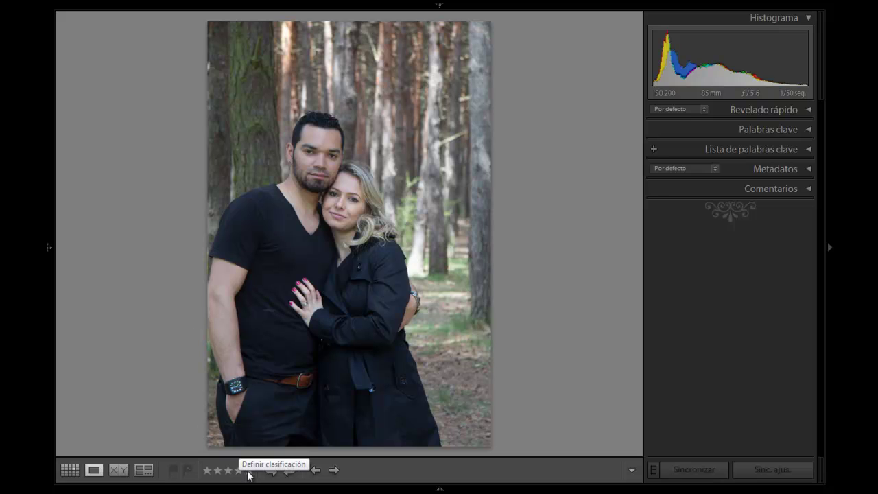
Rate the next three couple portraits 3, 5 and 3 stars, then advance to the following photo
key(Right)
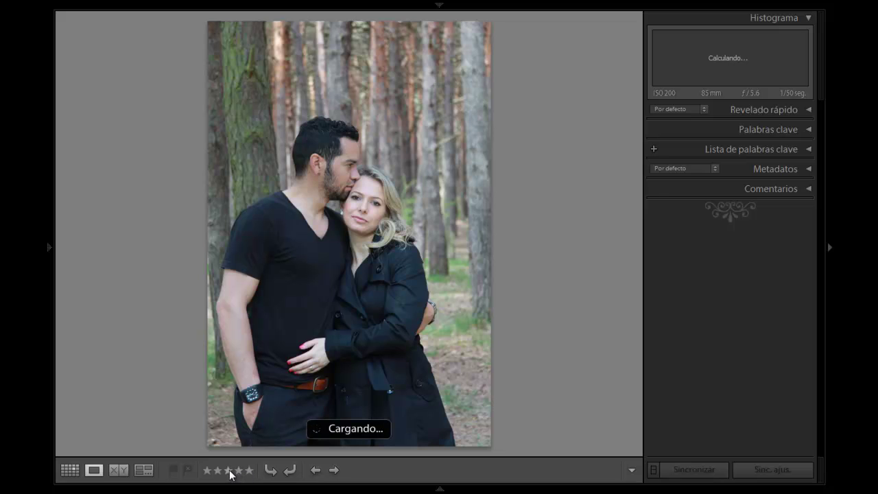
click(229, 471)
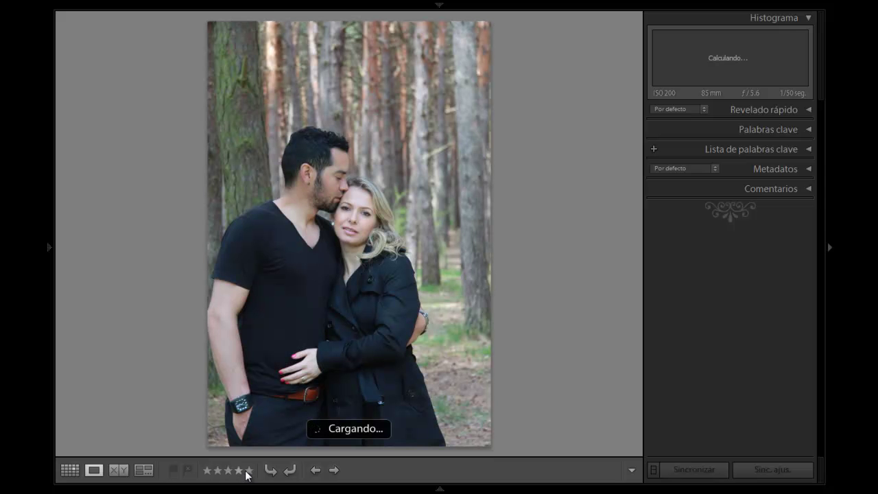
click(251, 473)
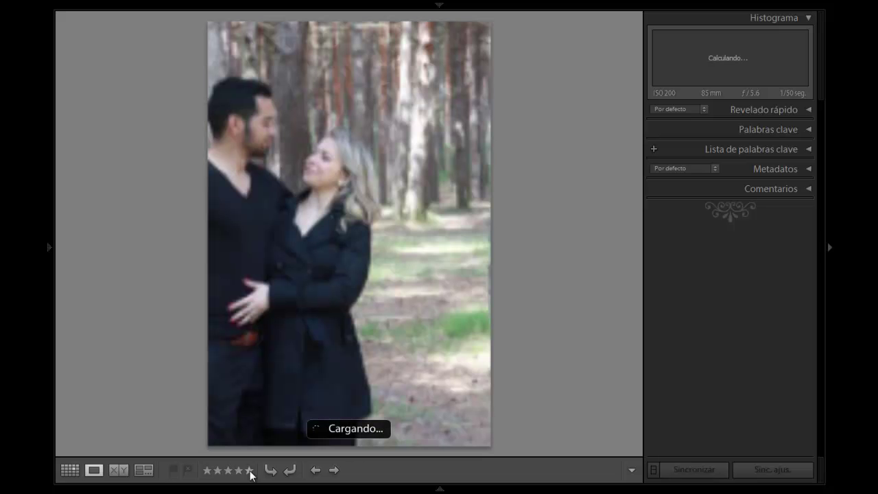
click(229, 473)
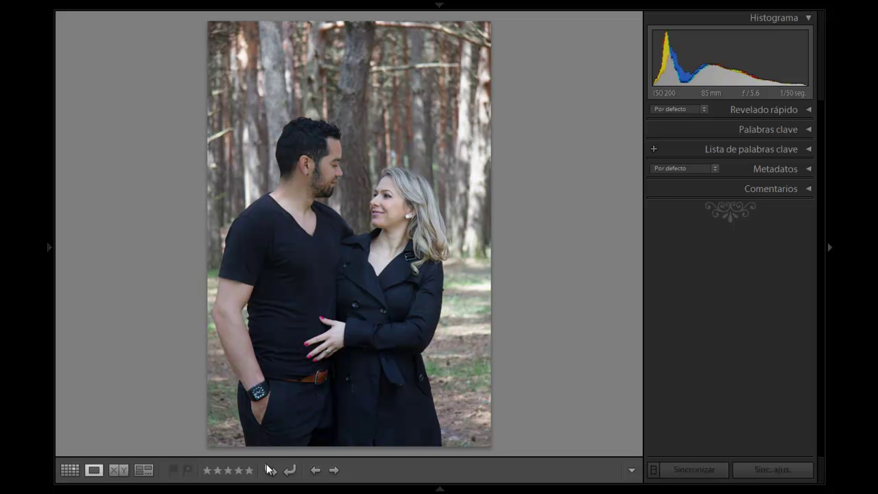
key(Right)
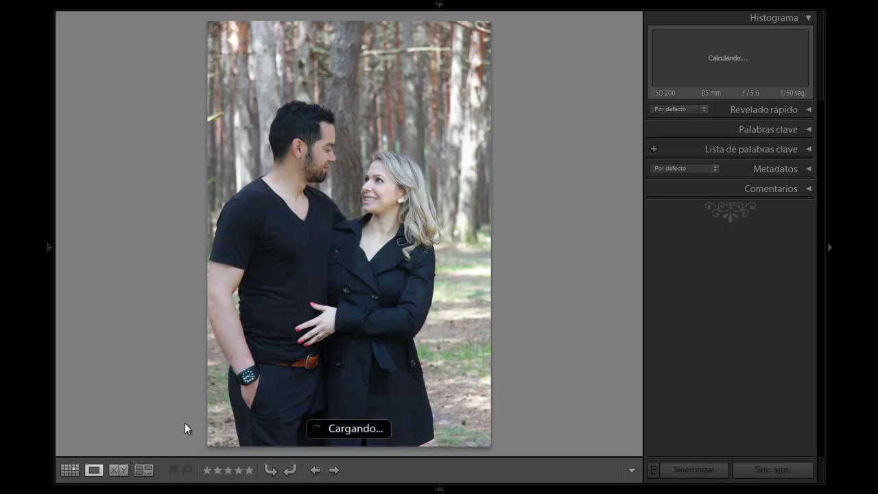
Rate the next six couple photos 3, 3, 4, 3, 4 and 4 stars
click(228, 471)
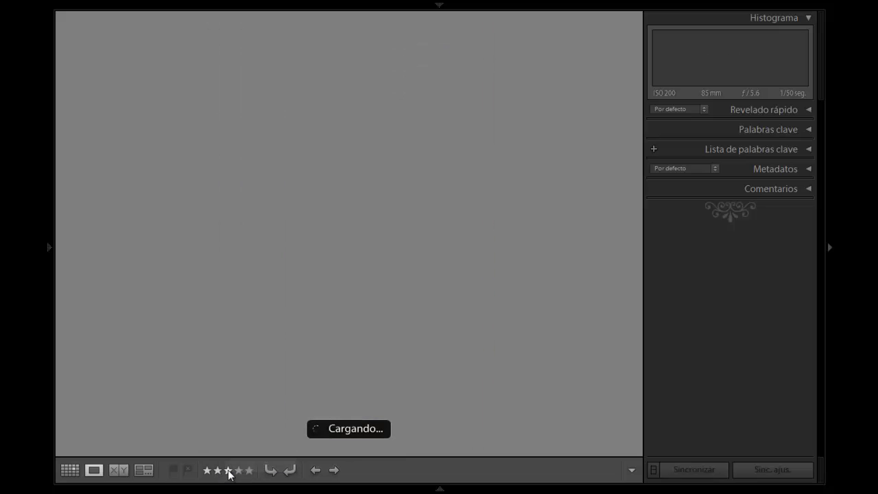
click(229, 470)
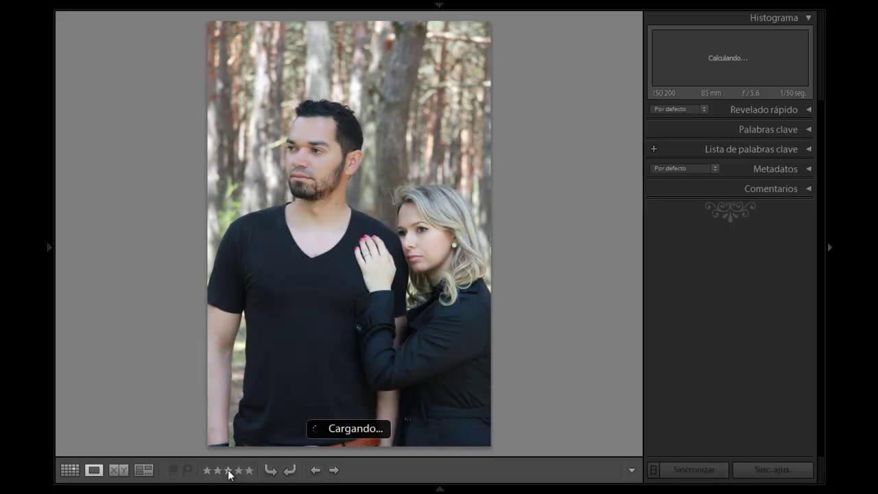
click(239, 470)
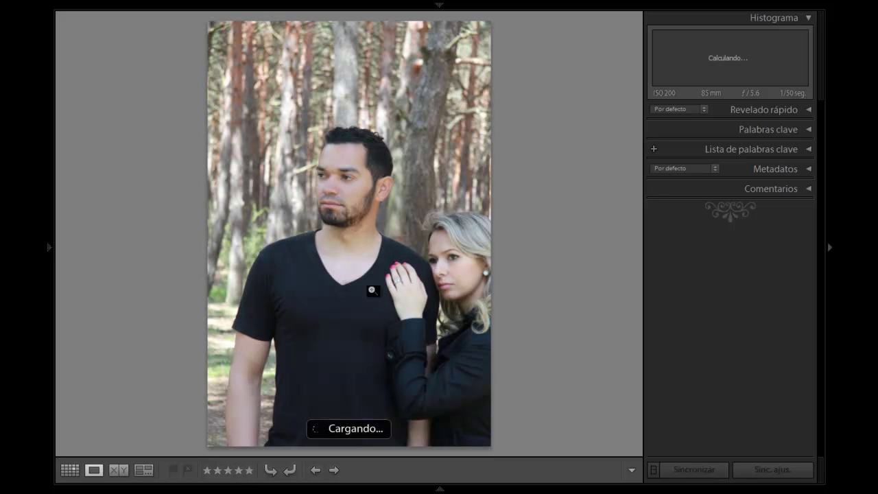
click(229, 472)
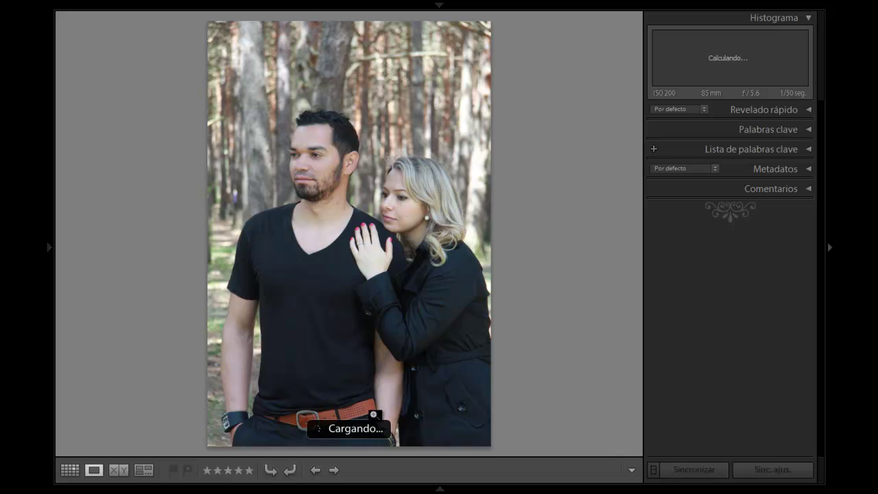
click(241, 470)
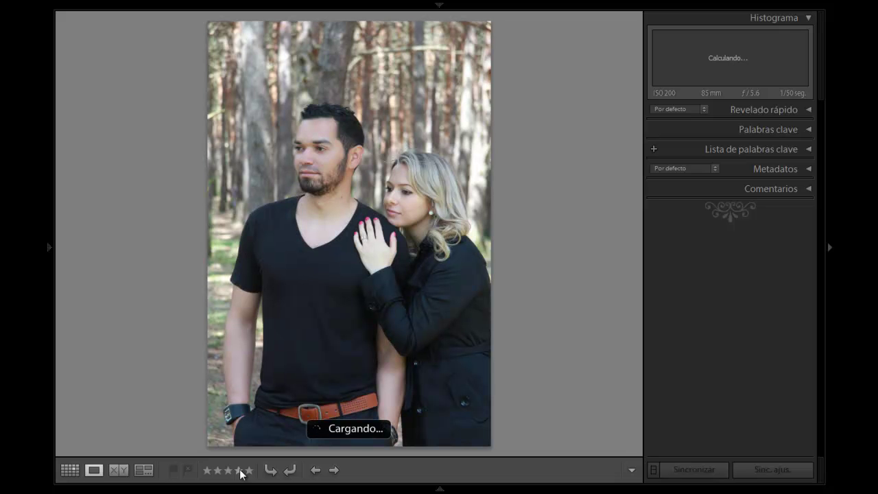
click(240, 470)
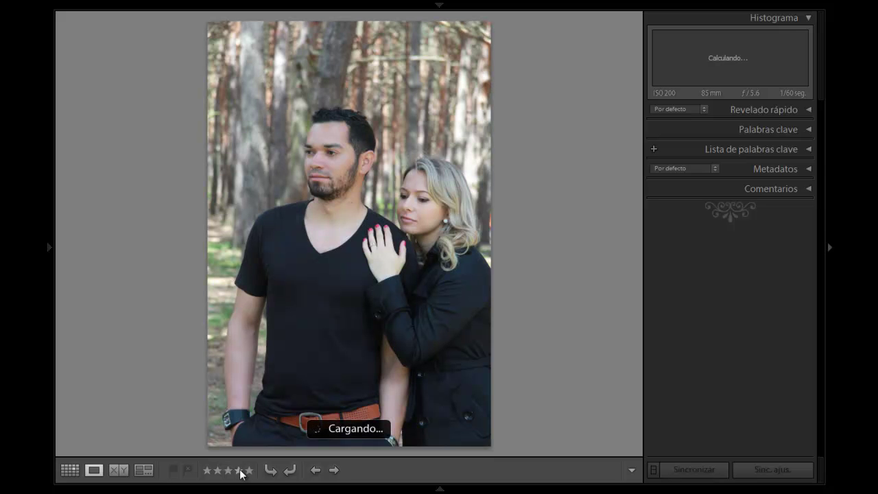
Rate the following six photos 4, 4, 5, 5, 3 and 5 stars
click(240, 471)
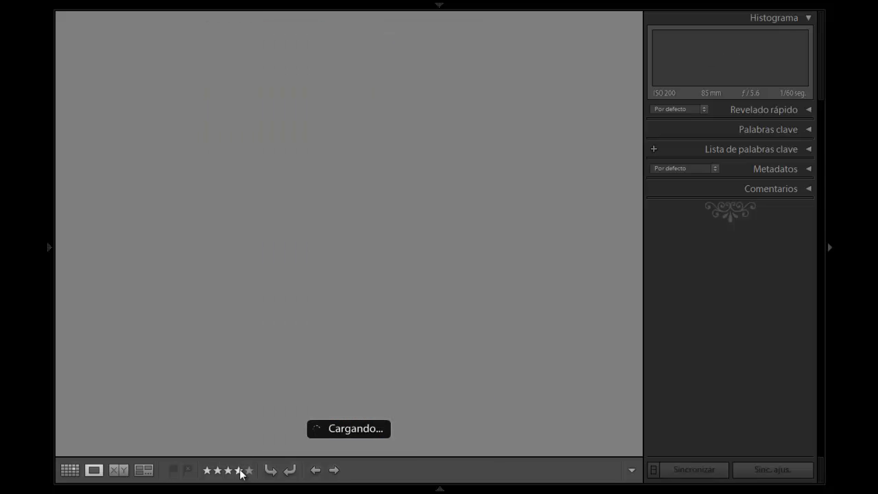
click(240, 471)
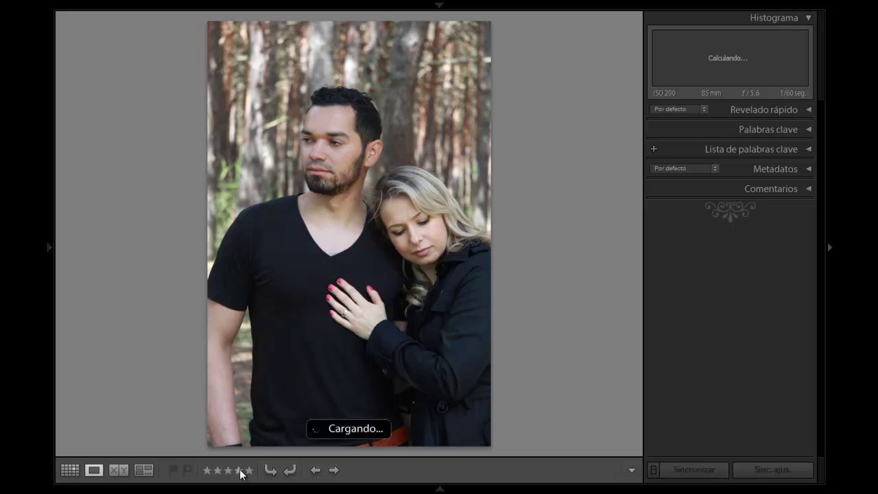
click(251, 472)
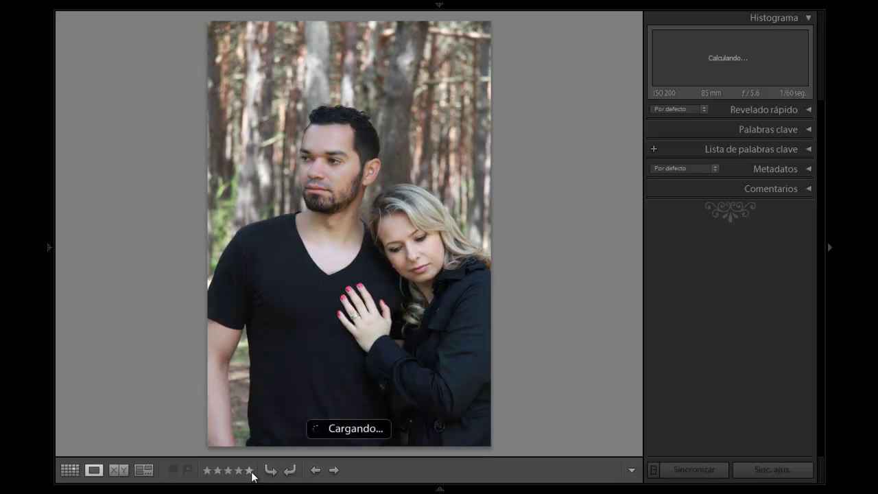
click(251, 473)
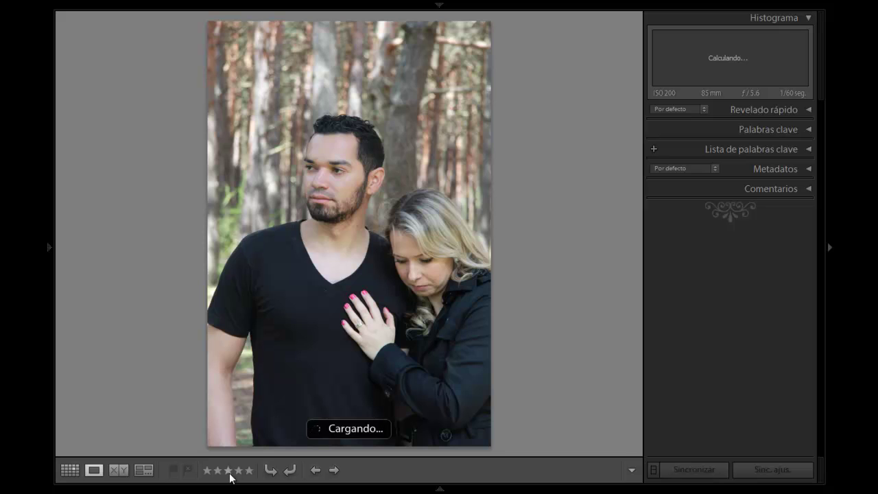
click(230, 473)
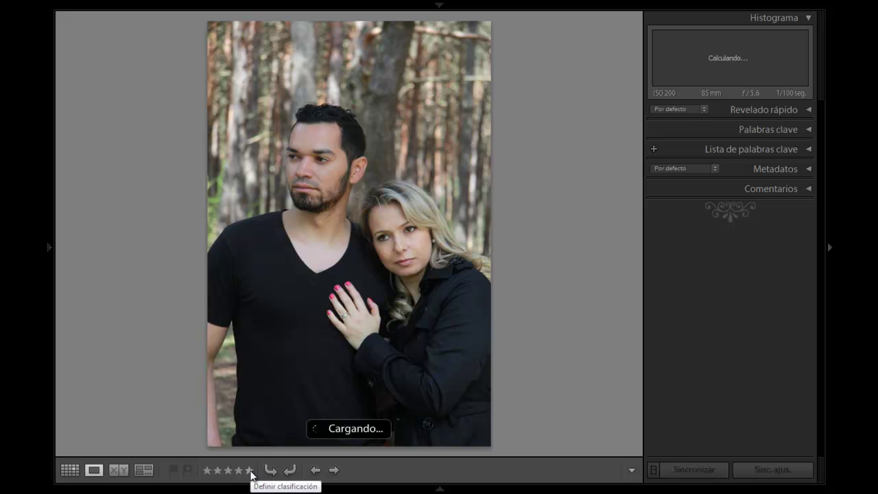
click(249, 471)
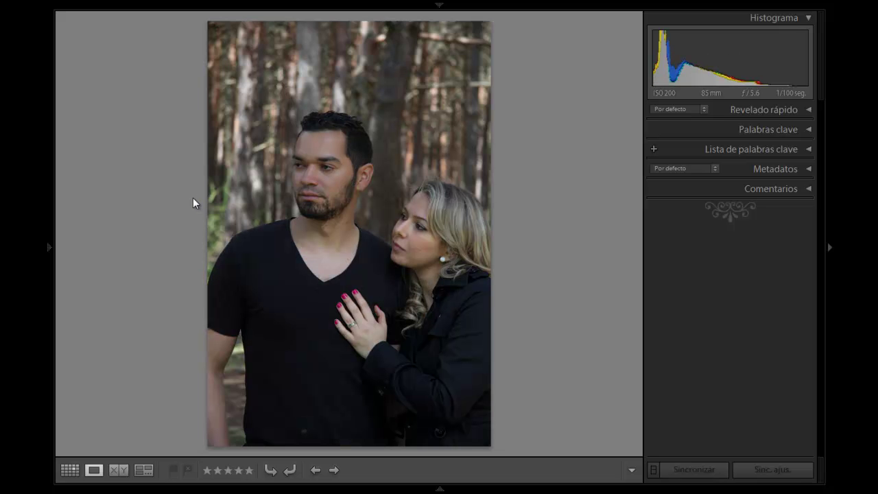
Inspect the man's face and beard, then the woman's face, at 1:1 before advancing a photo
click(326, 173)
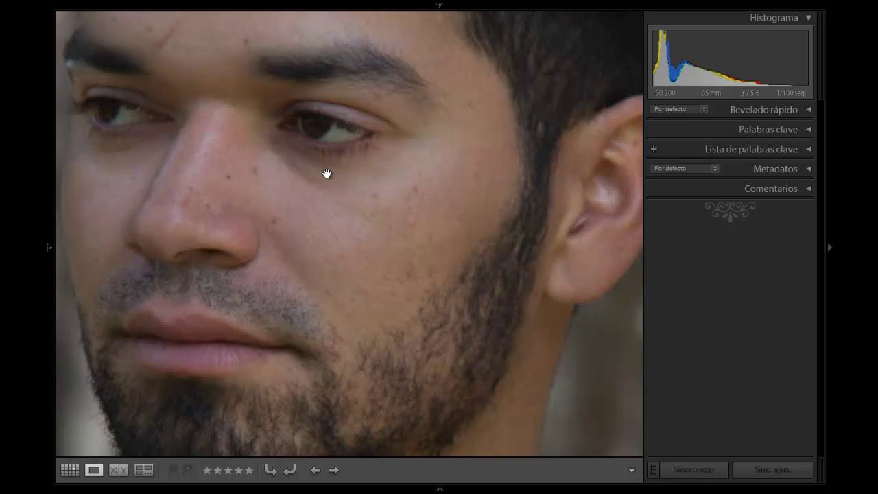
drag(412, 320, 410, 254)
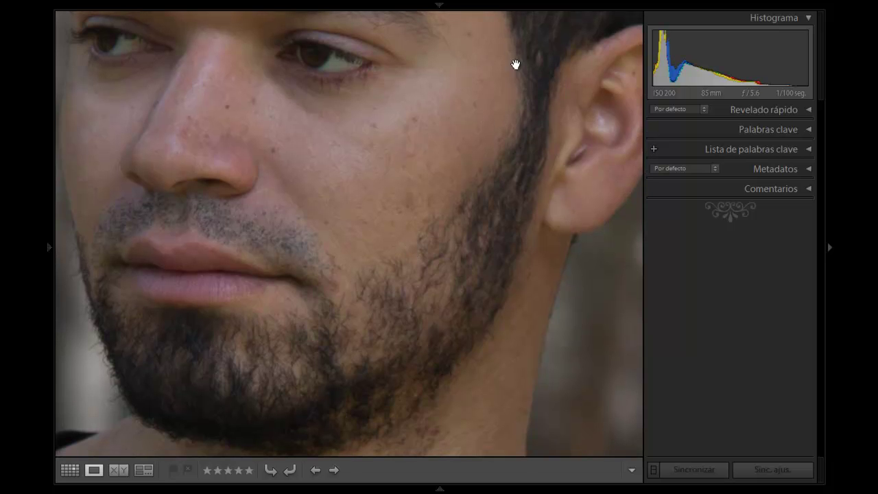
click(332, 164)
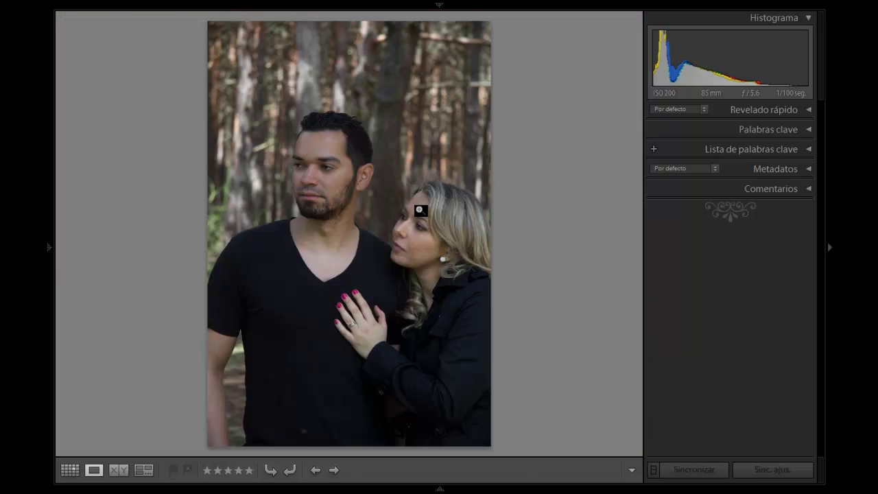
click(415, 219)
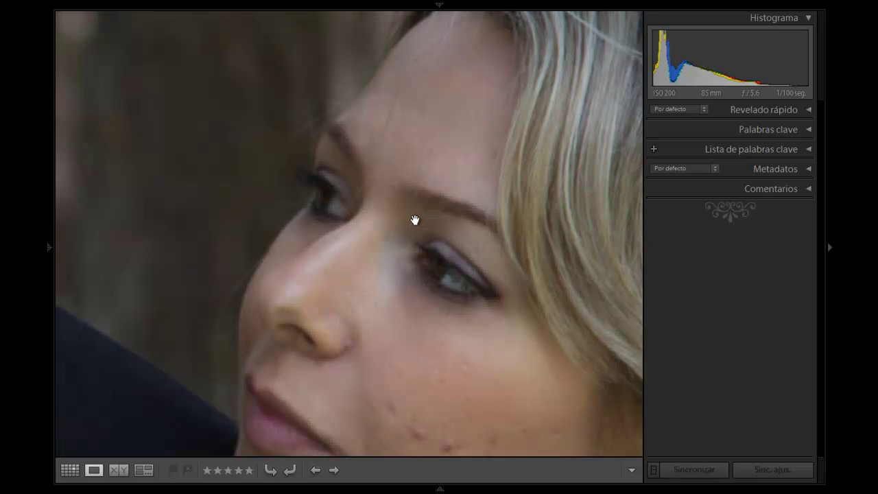
click(415, 219)
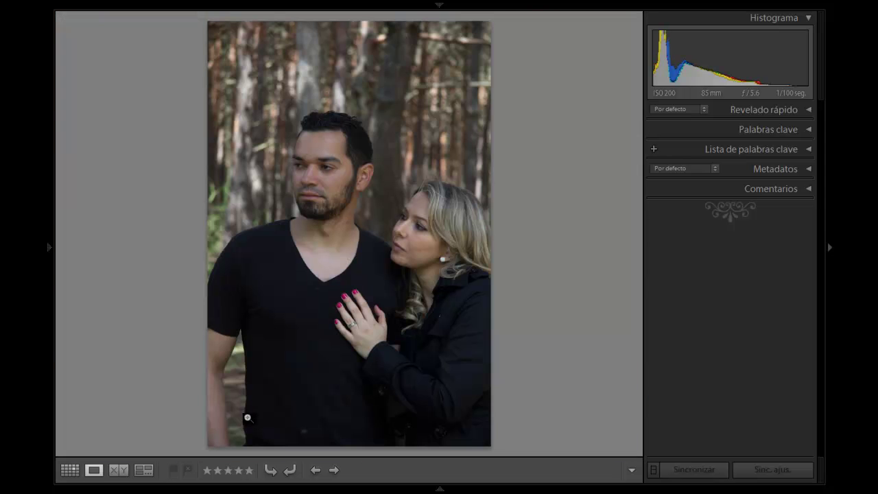
key(Right)
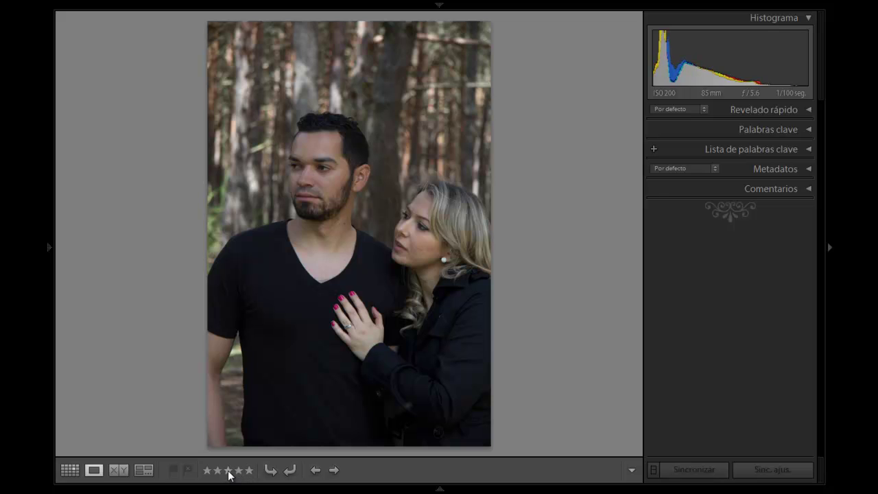
Rate the next five couple photos, mostly three stars with one five-star pick
click(238, 470)
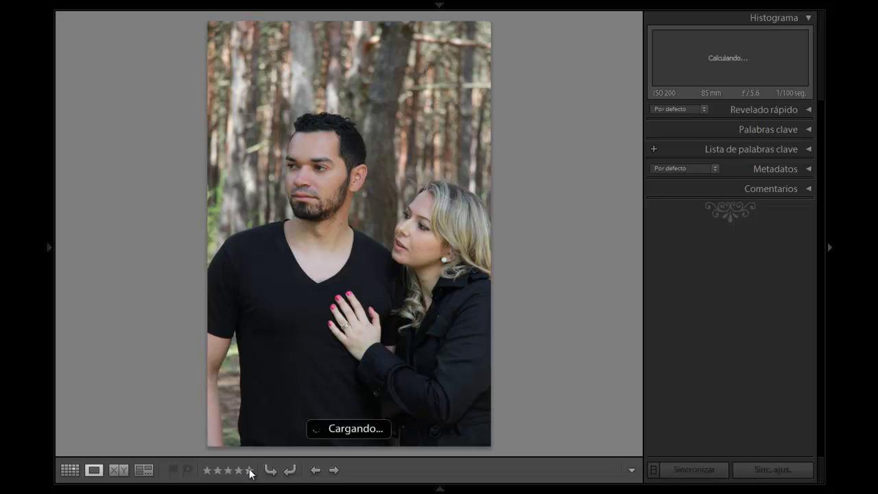
click(250, 471)
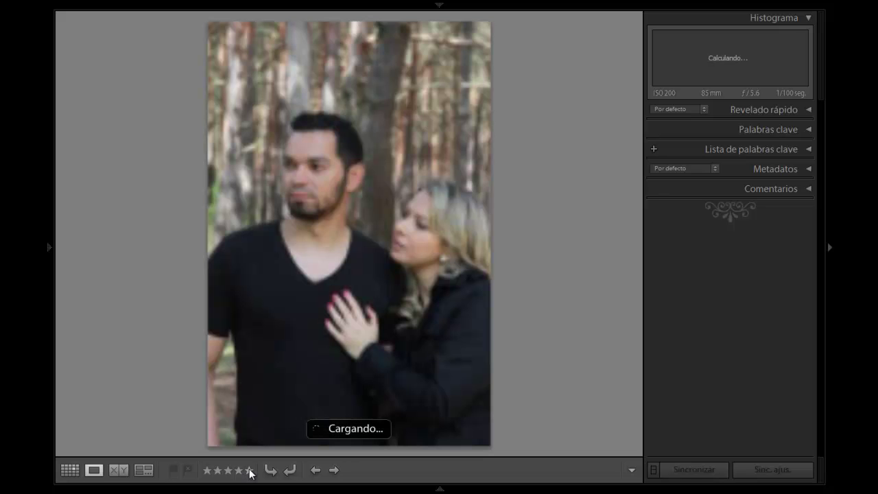
click(229, 471)
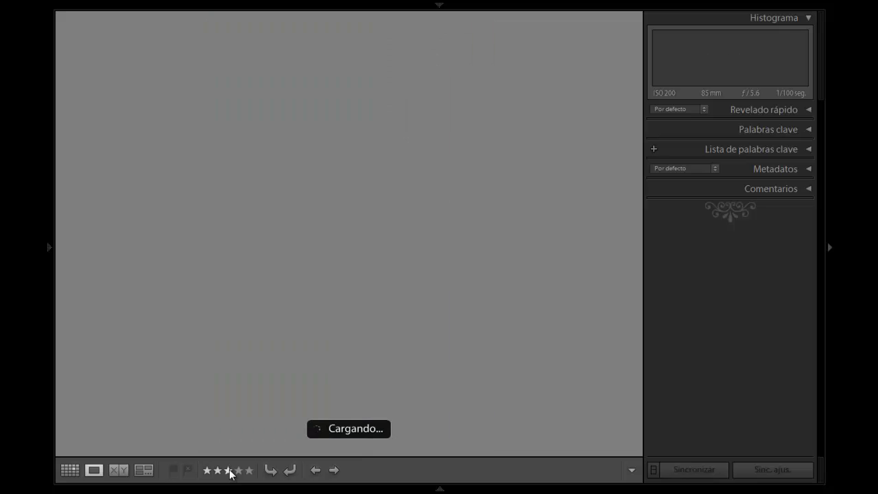
click(229, 471)
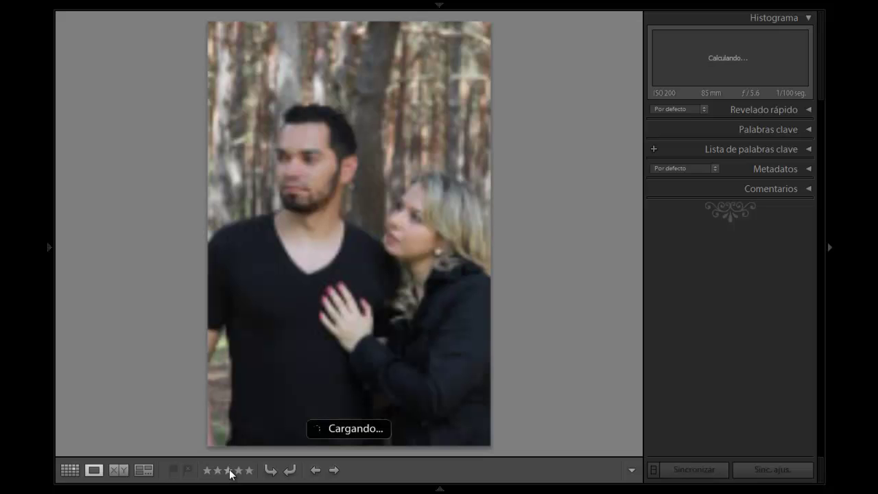
click(229, 471)
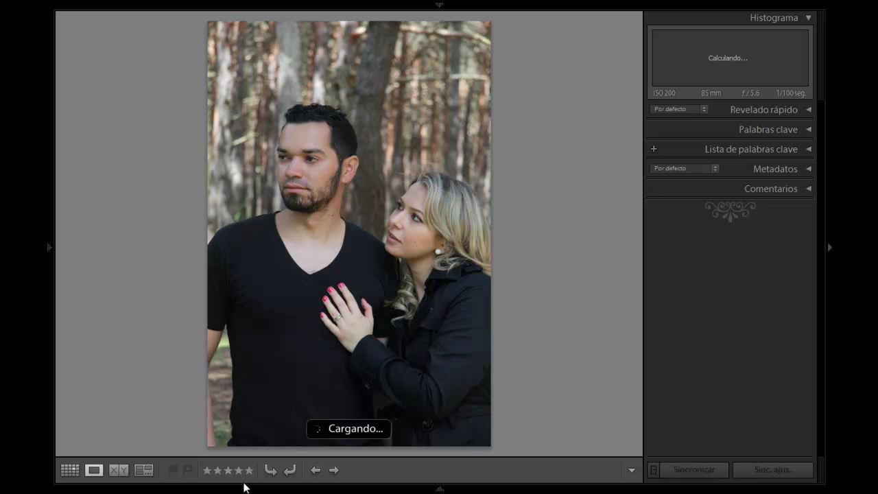
Give the next four couple photos five stars each
click(250, 472)
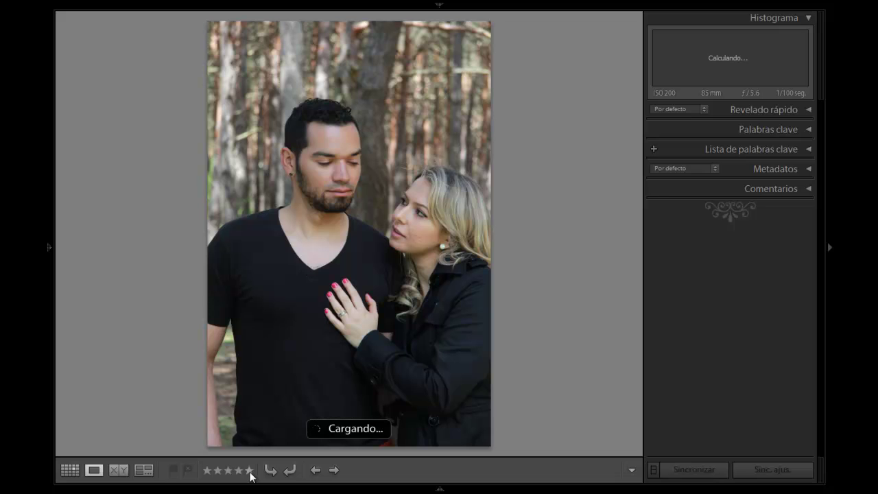
click(250, 472)
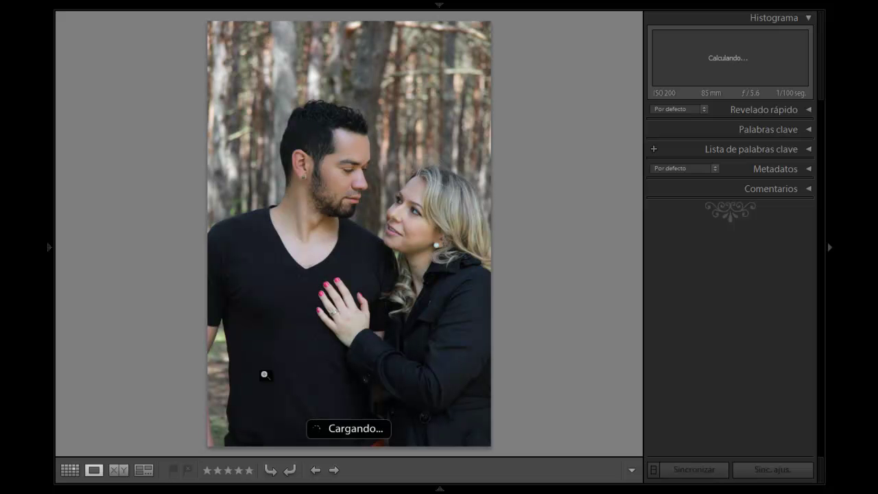
click(250, 472)
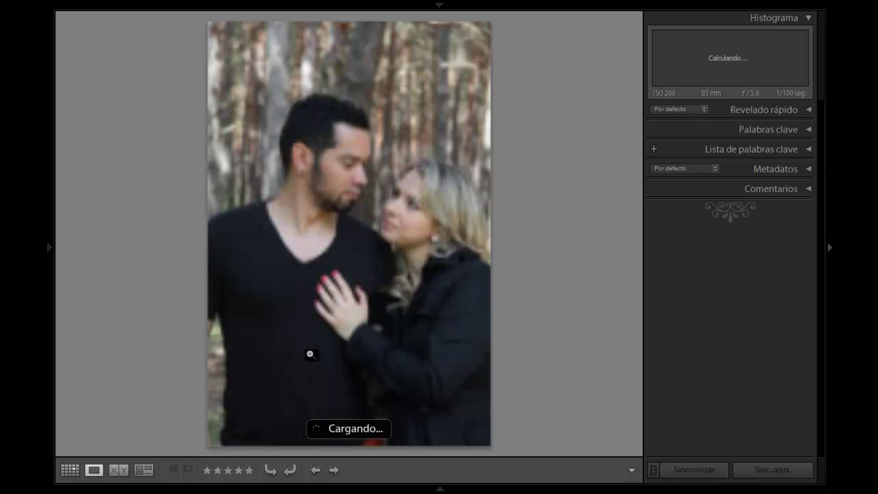
click(253, 472)
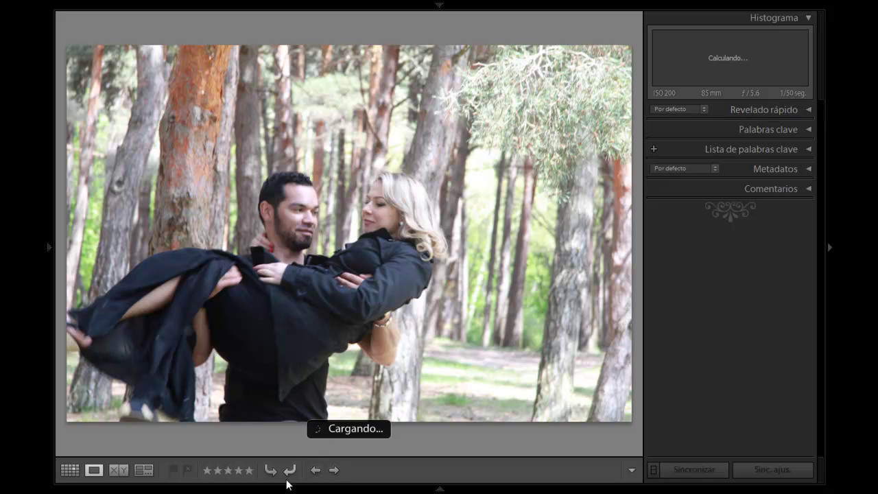
Rate the next nine forest couple photos 1, 1, 5, 3, 1, 1, 1, 5 and 3 stars
click(206, 470)
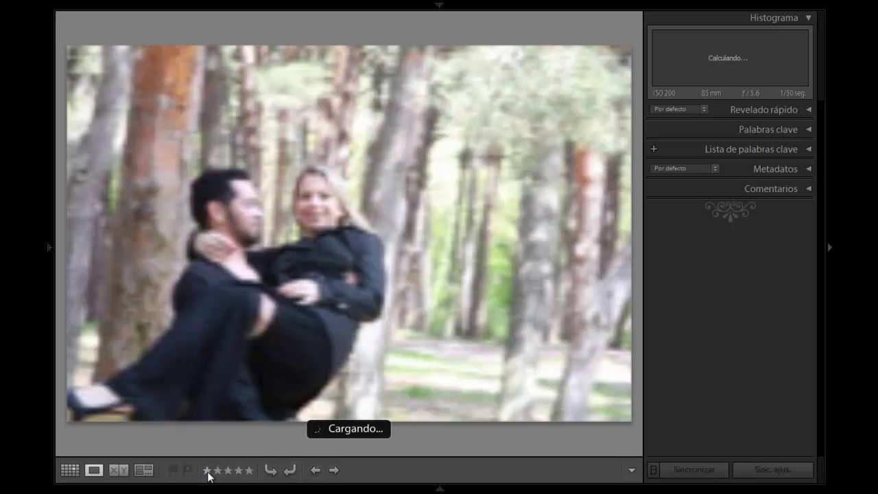
click(207, 471)
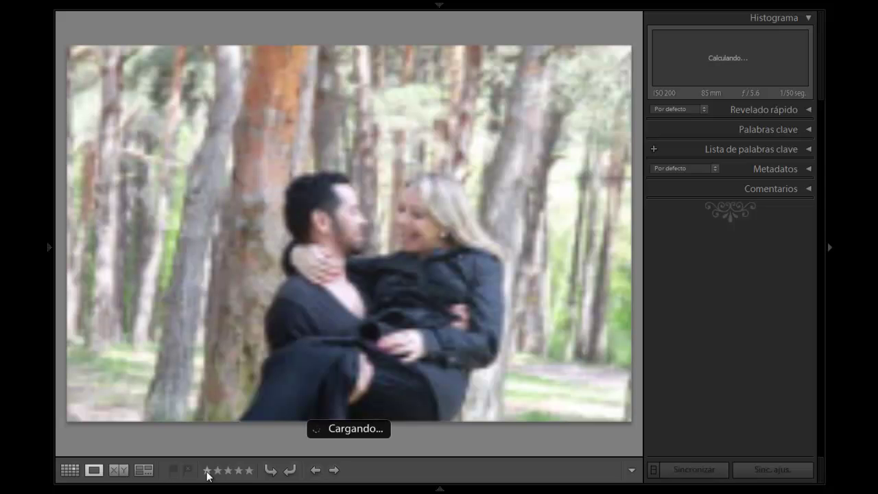
click(246, 471)
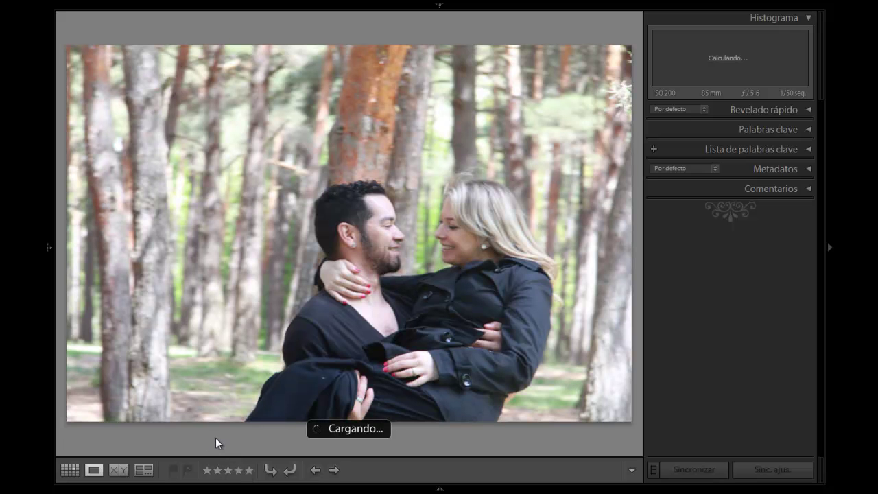
click(229, 470)
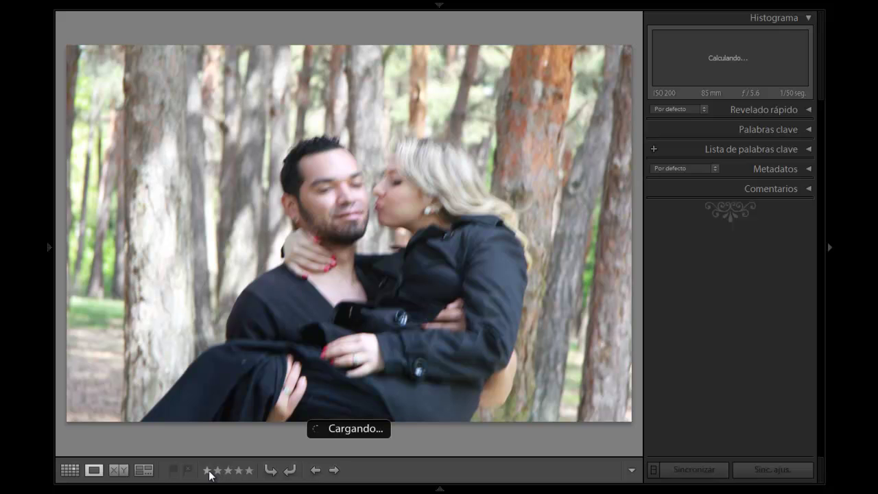
click(207, 471)
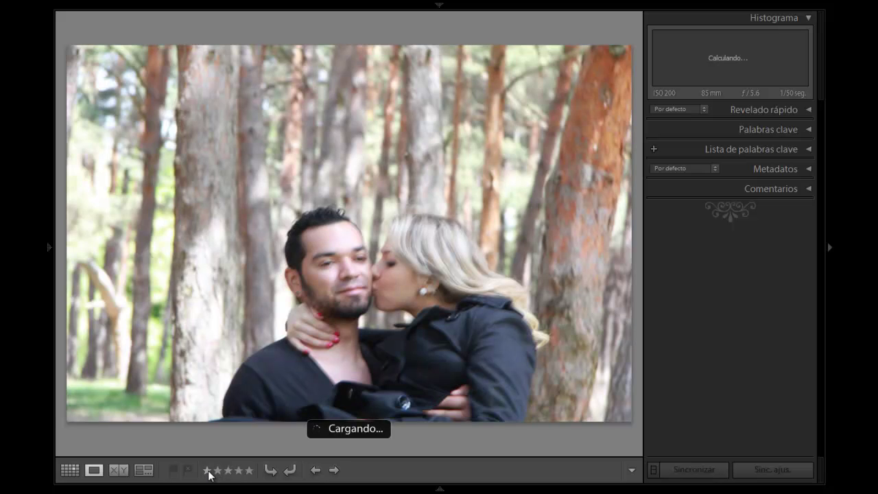
click(207, 471)
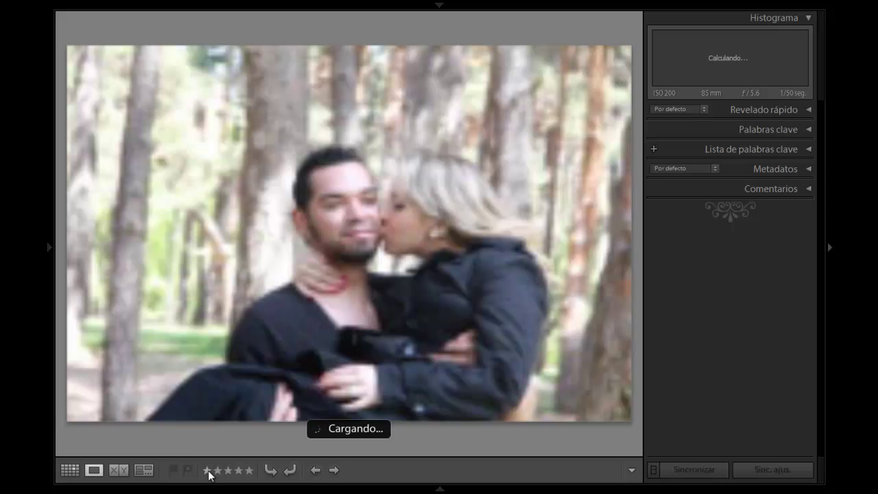
click(208, 470)
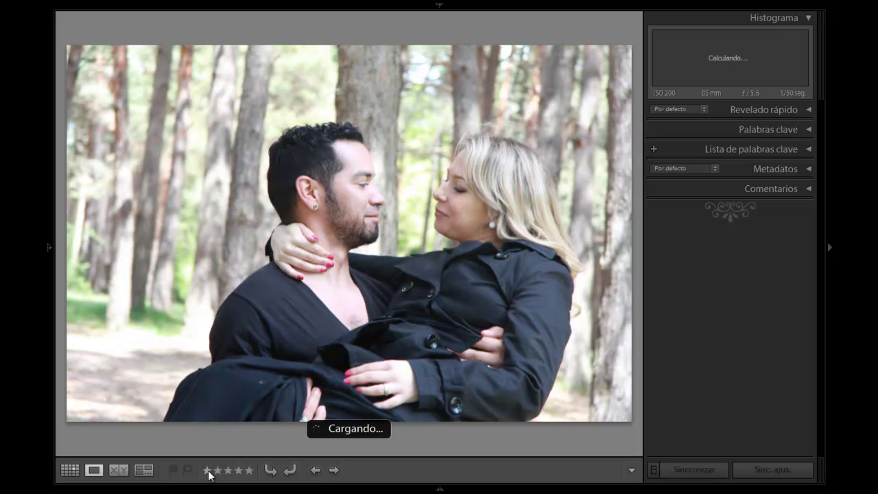
click(249, 471)
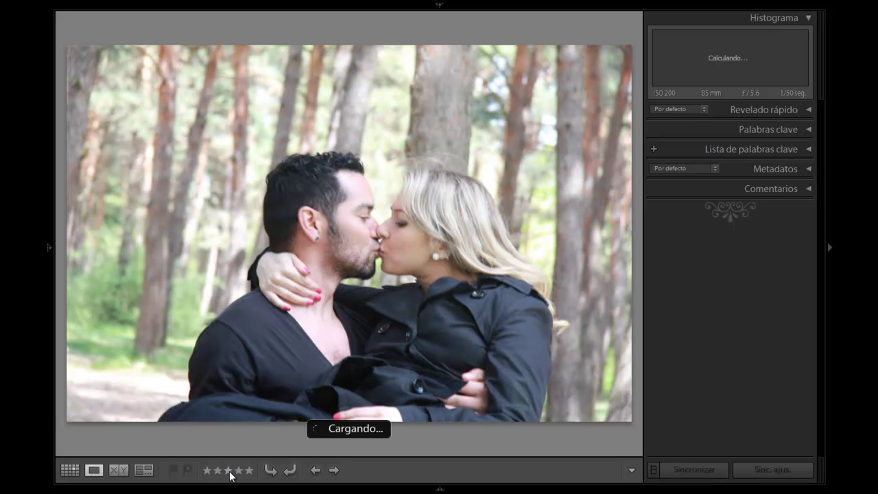
click(229, 471)
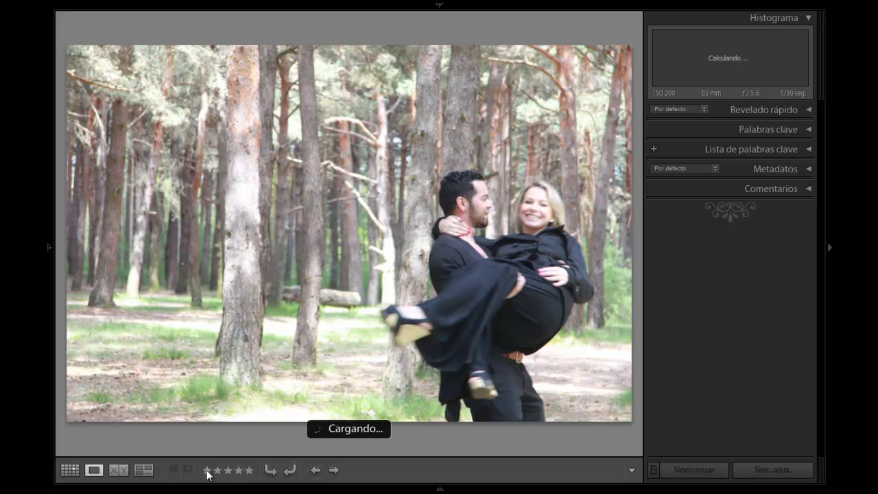
Give nine successive couple photos one star, the next five stars, and the following one star
click(207, 471)
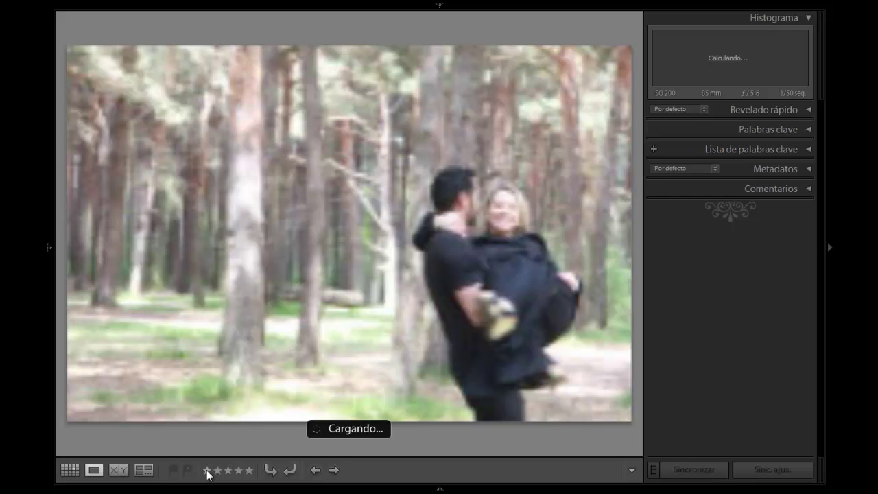
click(207, 471)
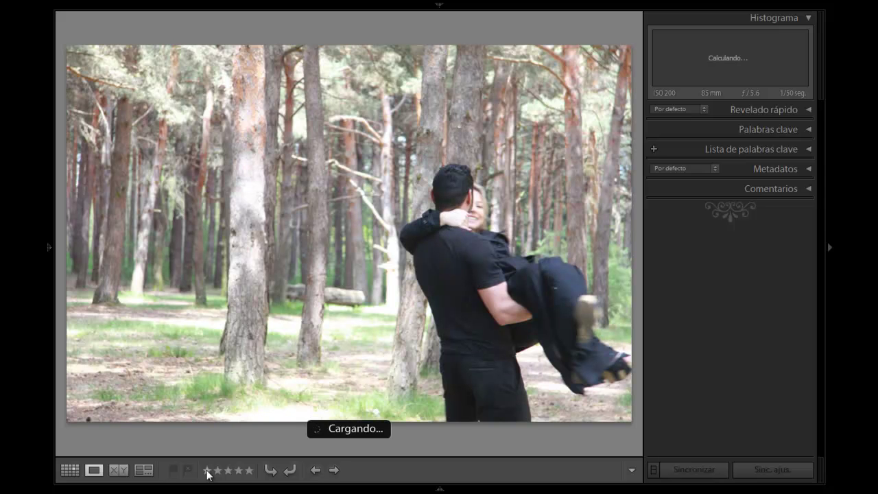
click(206, 470)
click(207, 470)
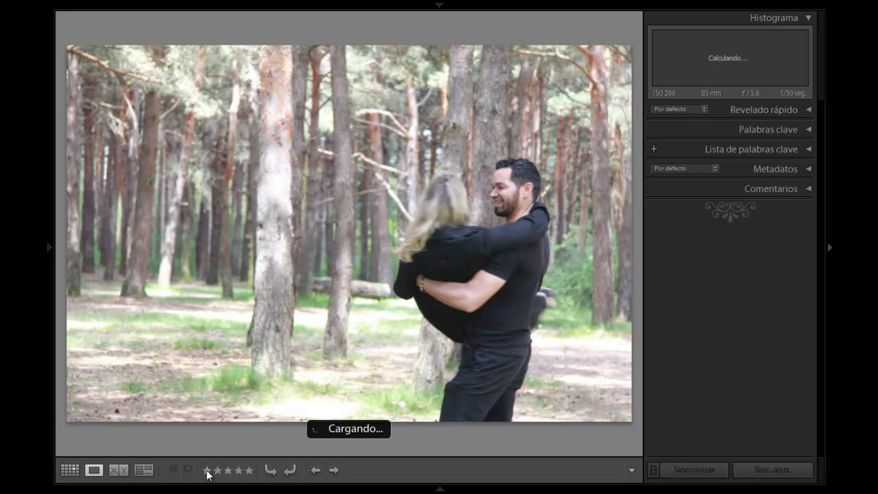
click(207, 471)
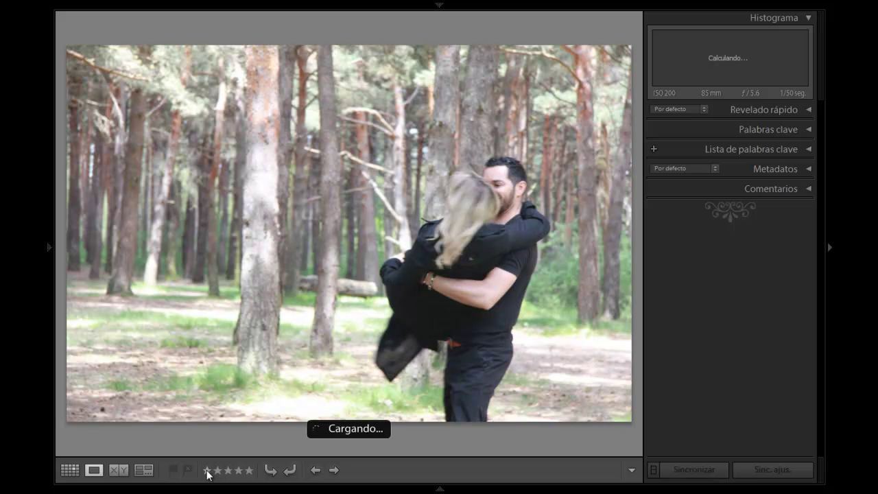
click(207, 470)
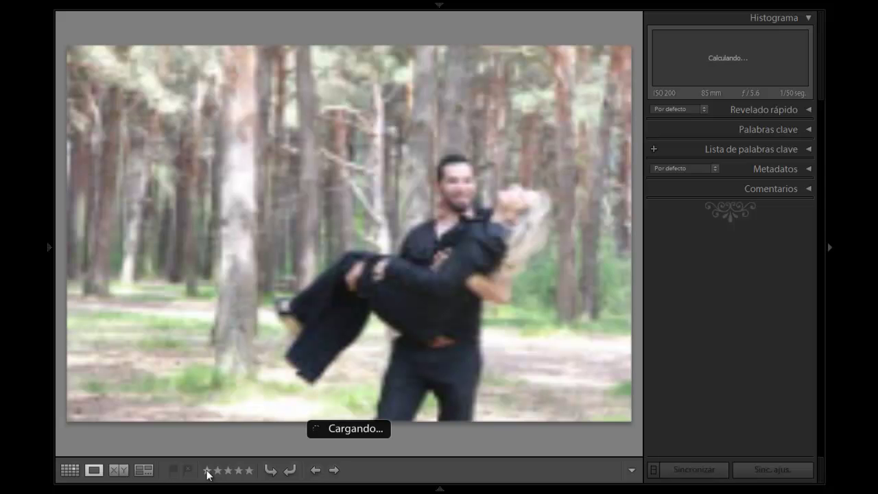
click(207, 470)
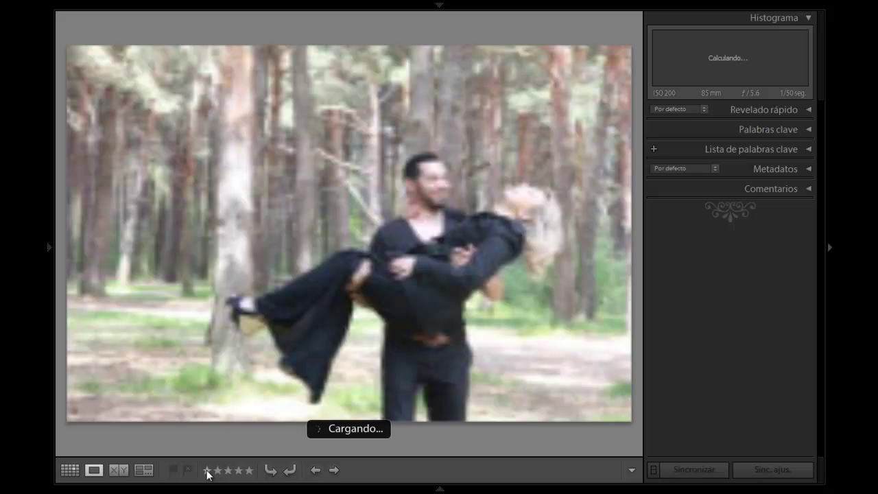
click(207, 470)
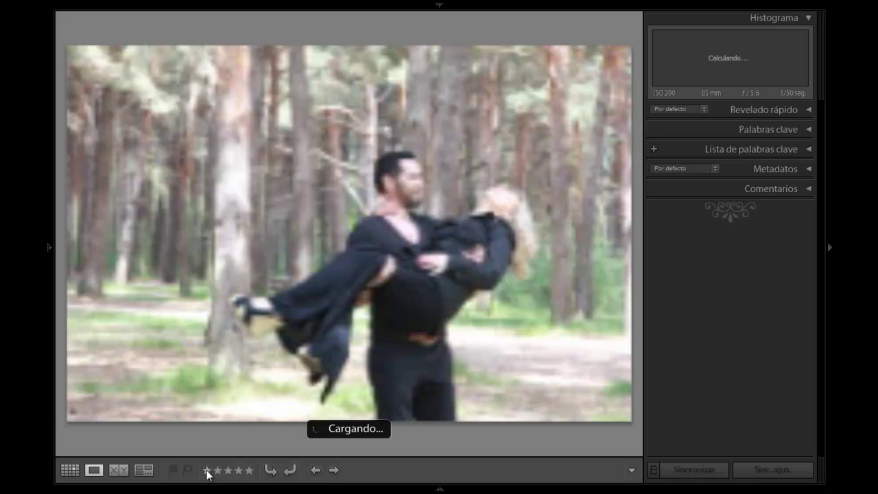
click(207, 471)
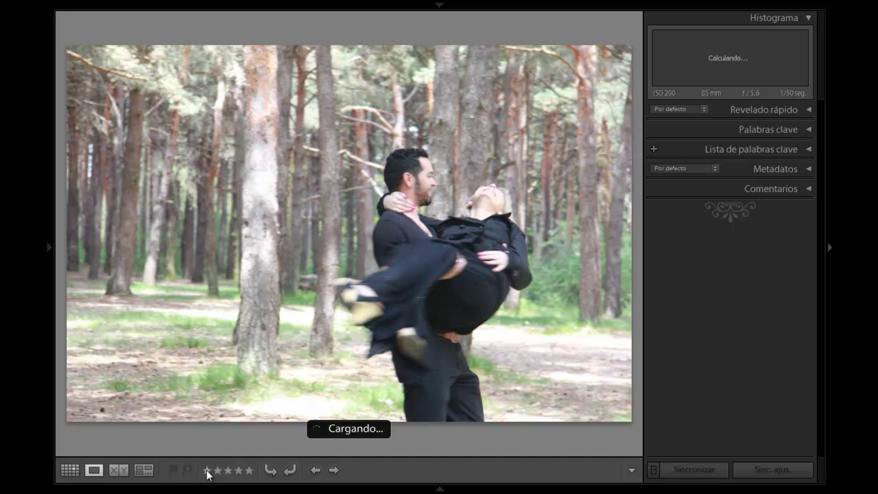
click(249, 471)
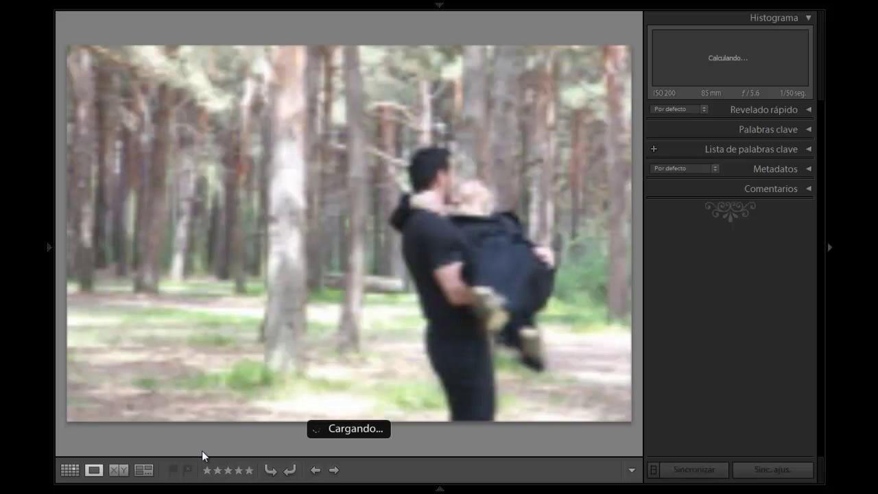
click(207, 471)
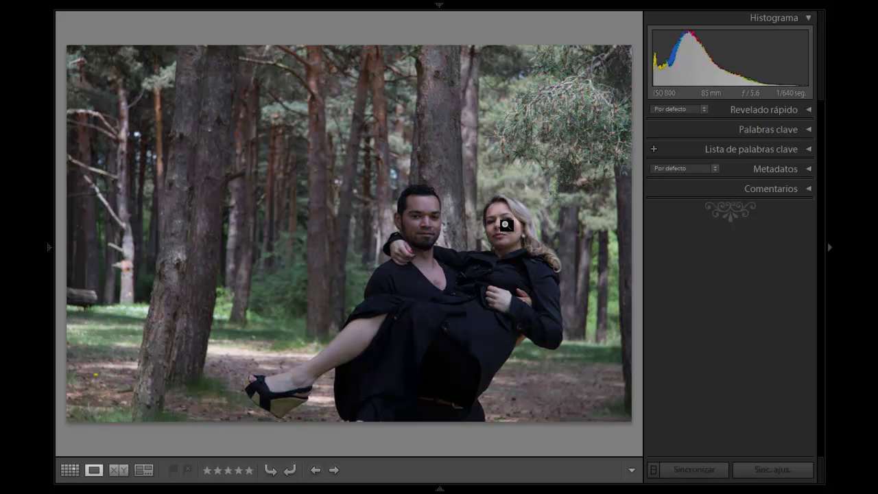
Check the woman's and man's faces at 1:1, rate the photo five stars, and advance
click(505, 224)
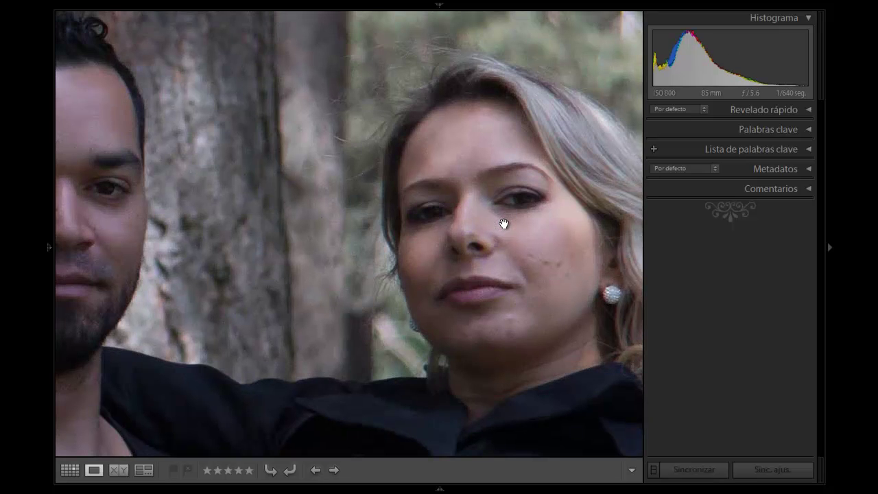
drag(505, 224, 582, 233)
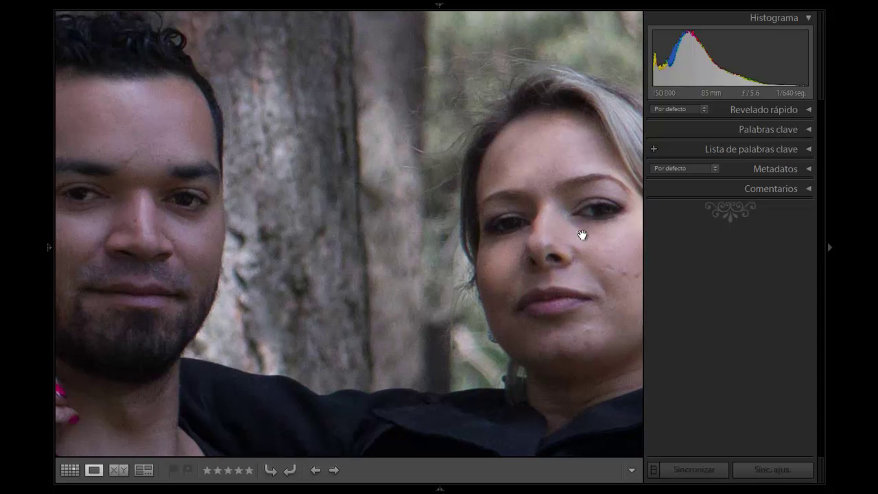
click(353, 224)
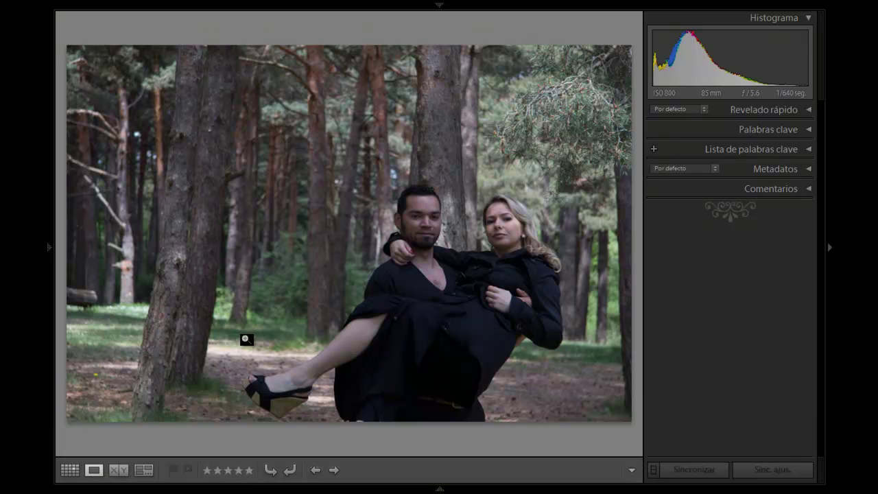
click(250, 471)
key(Right)
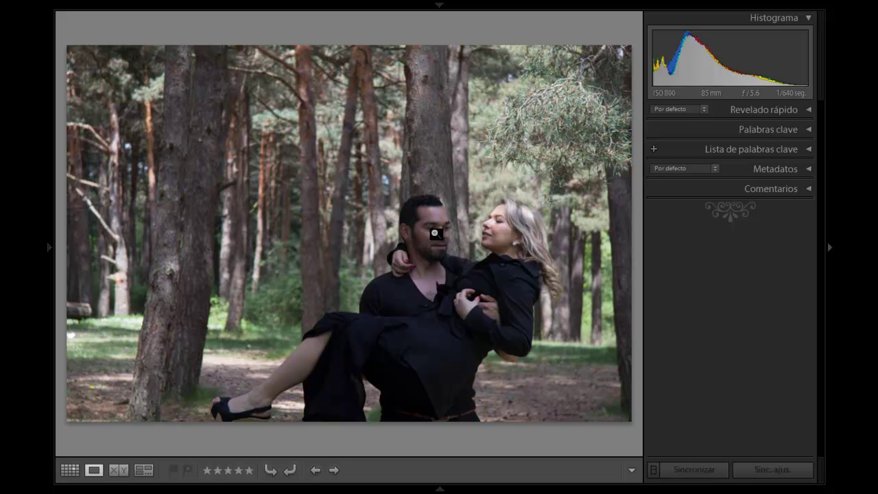
Skip two forest photos, give the next two four and three stars, then skip one
key(Right)
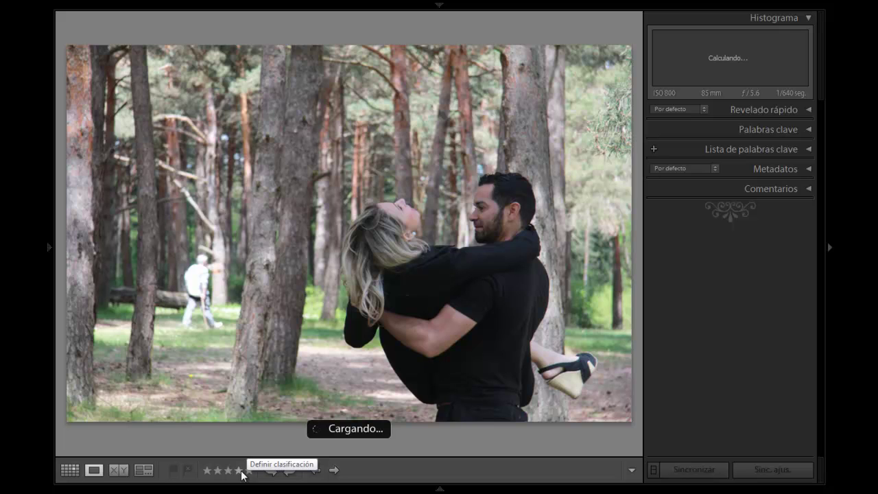
key(Right)
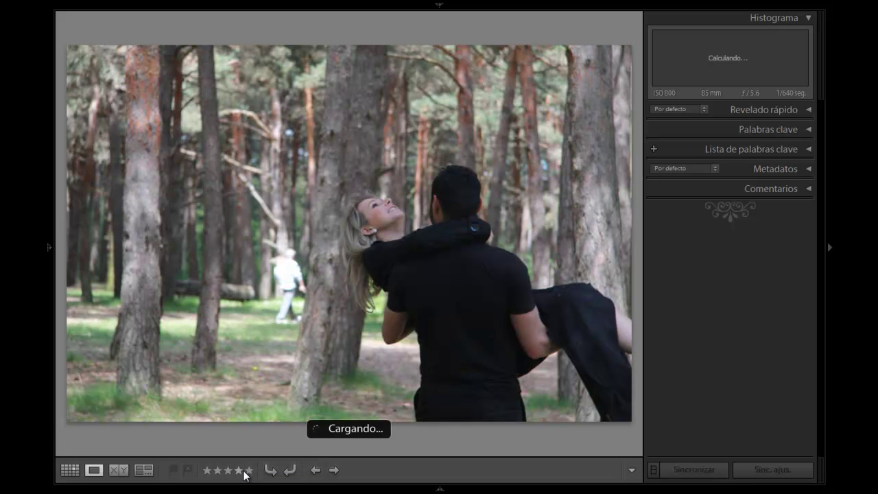
click(239, 470)
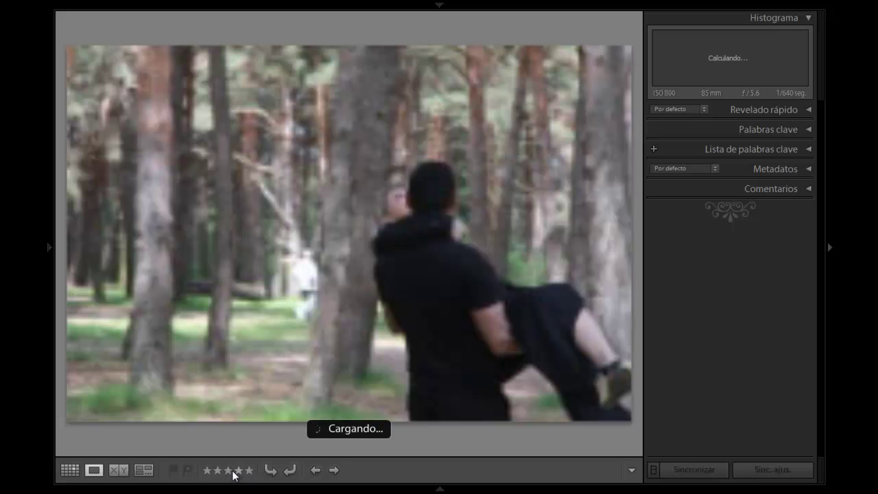
click(231, 472)
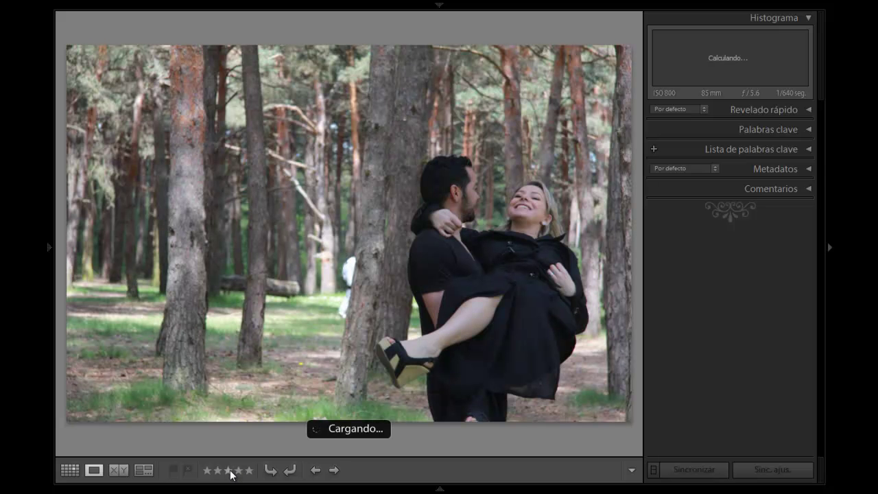
key(Right)
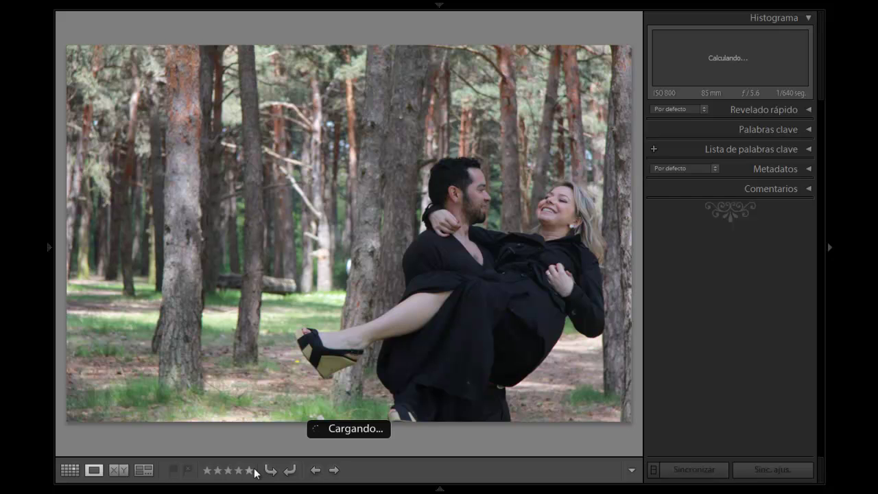
Give six forest photos of the couple five stars, then the next two four and three stars
click(250, 471)
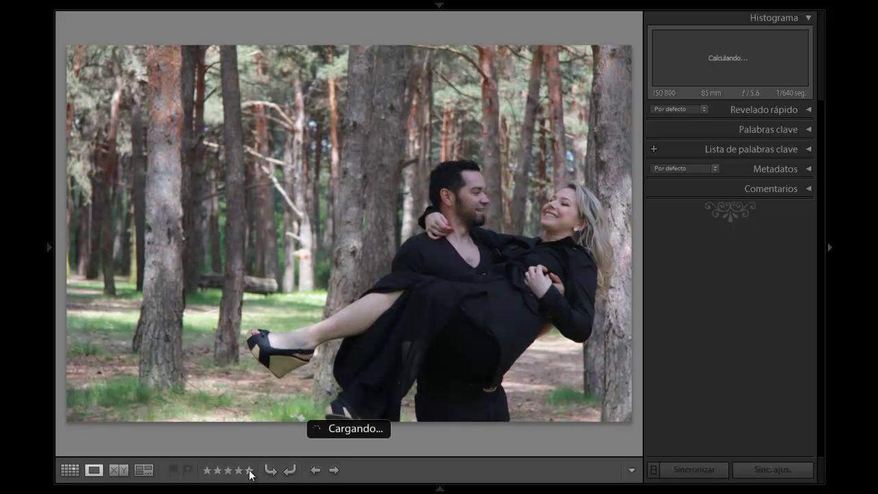
click(250, 470)
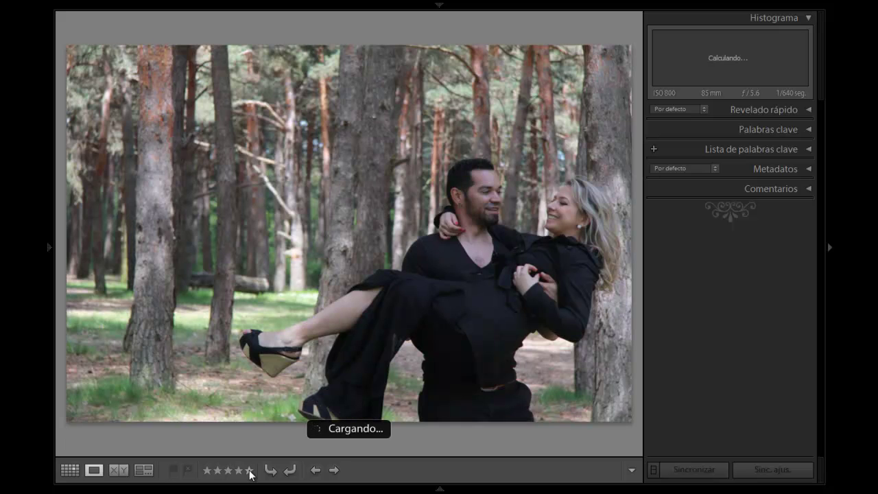
click(249, 471)
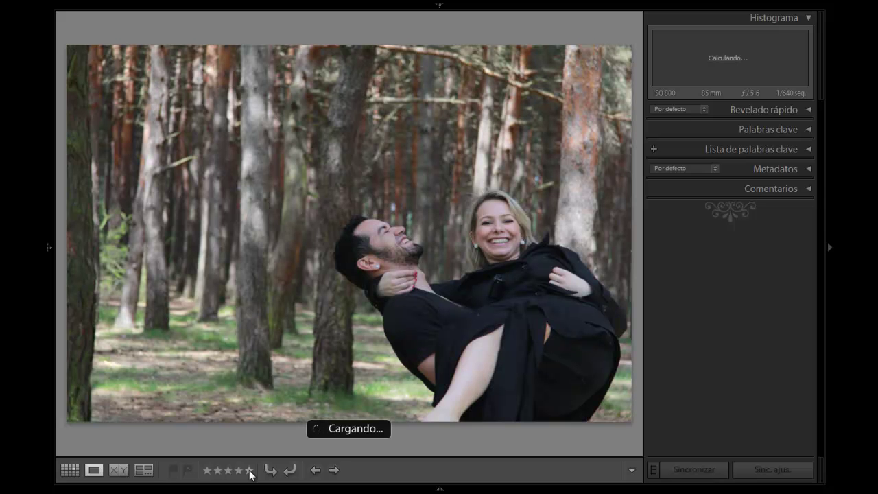
click(250, 472)
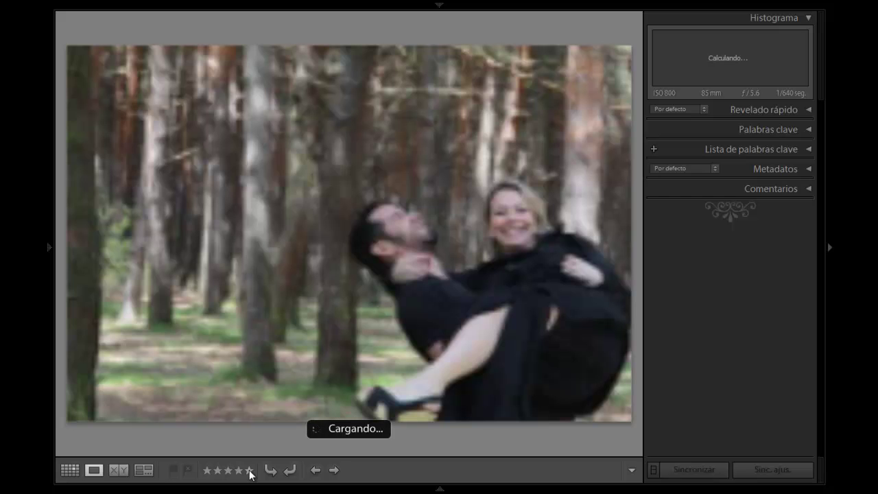
click(250, 472)
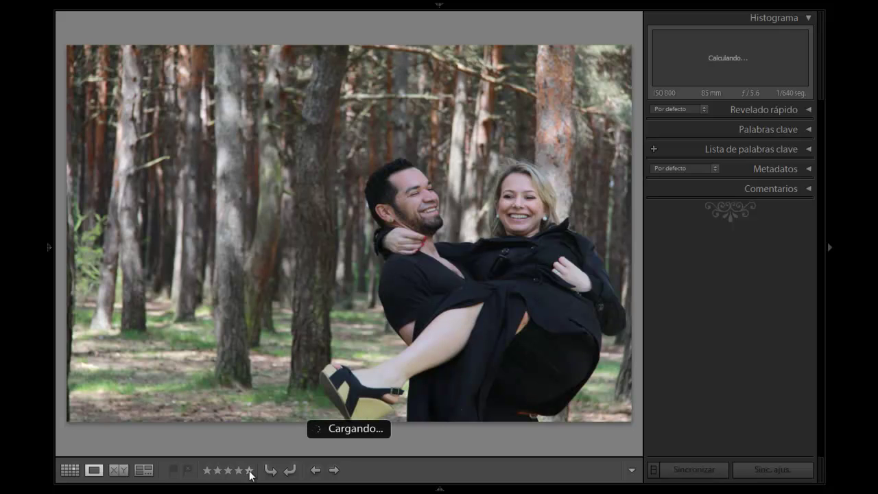
click(249, 472)
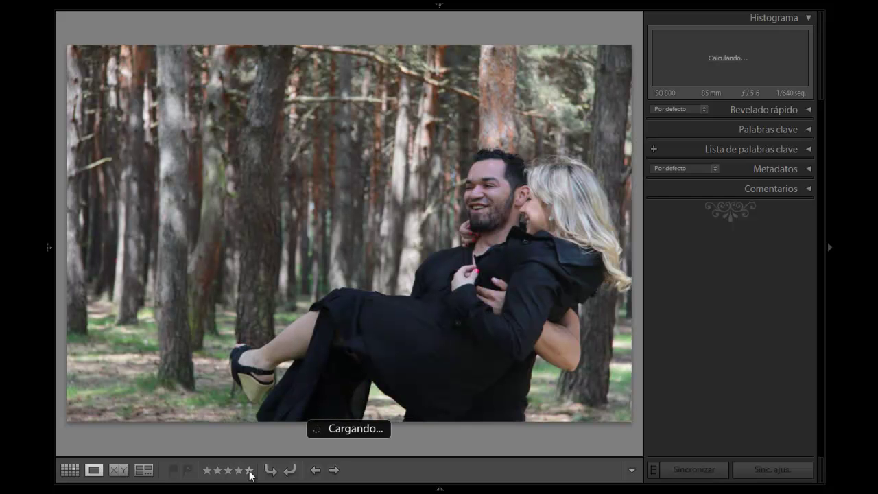
click(240, 472)
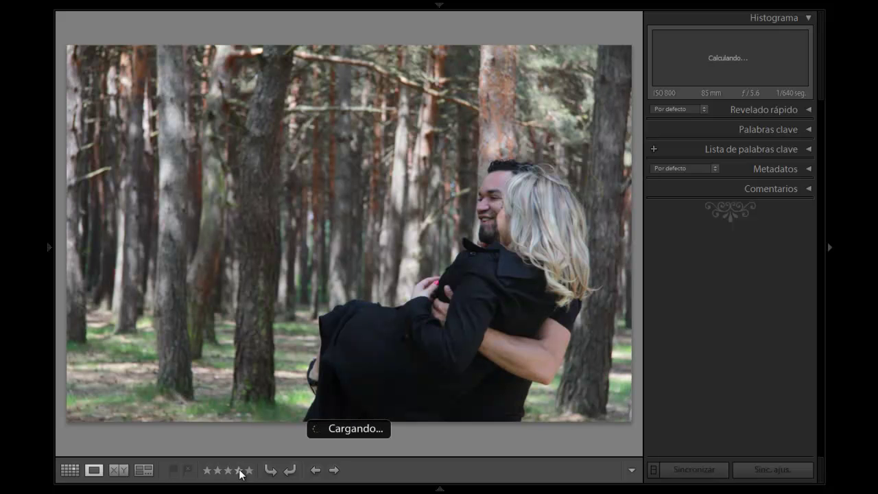
click(229, 472)
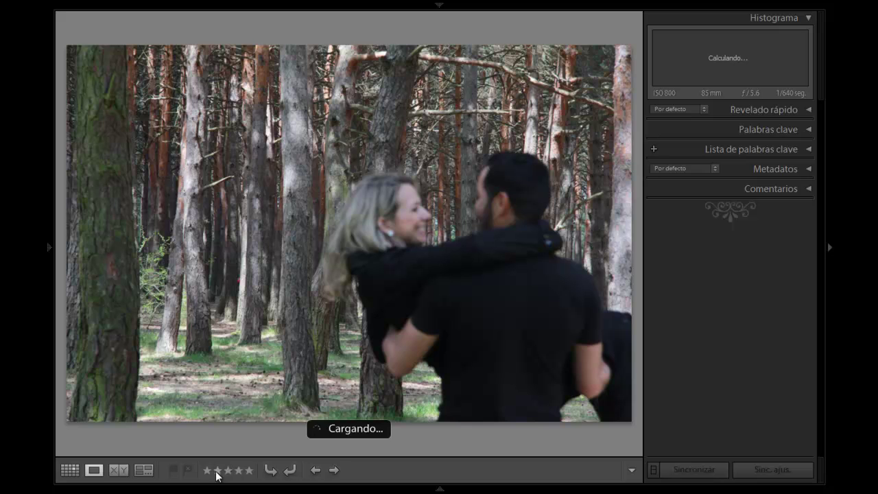
Rate the last forest shots: three one-star, two five-star, one one-star, then one five-star
click(207, 471)
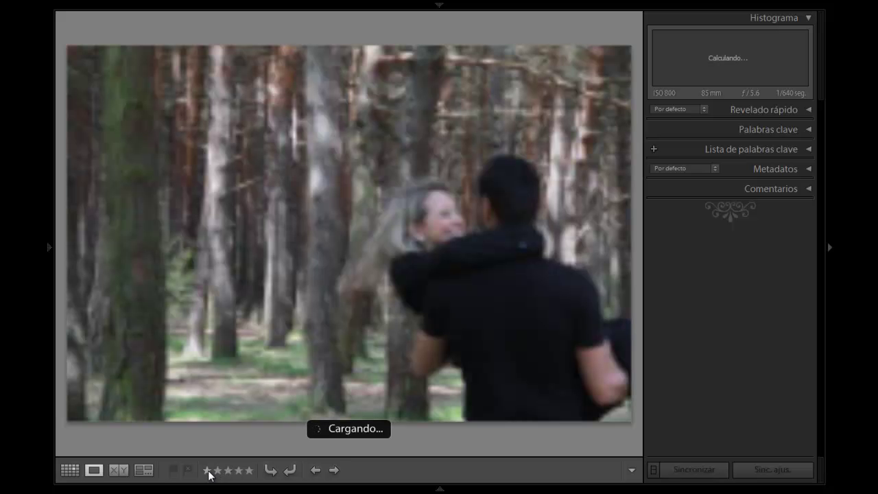
click(208, 470)
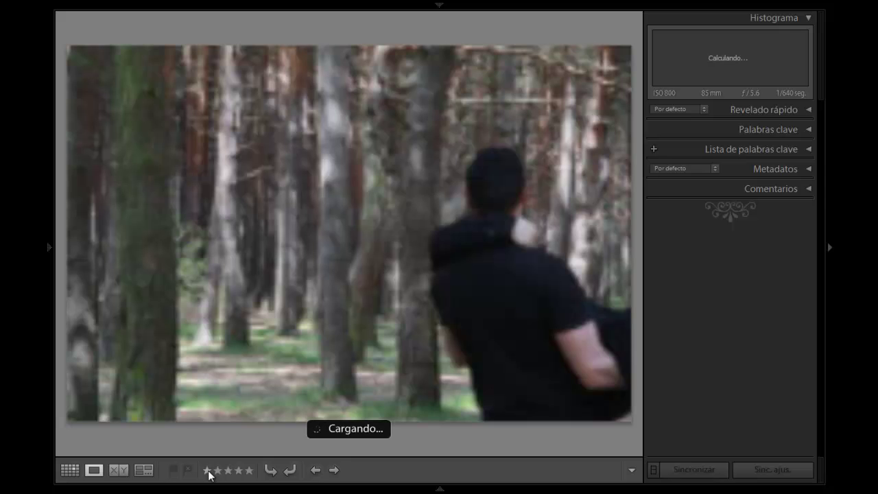
click(208, 471)
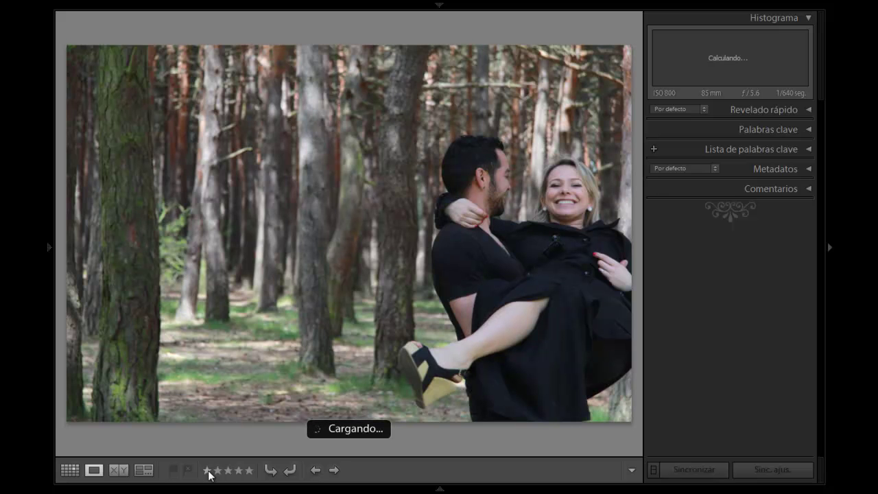
click(250, 470)
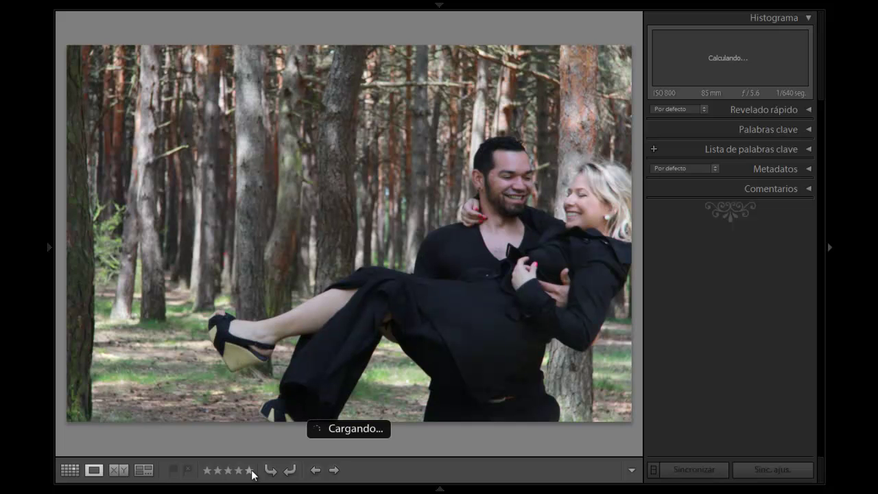
click(250, 472)
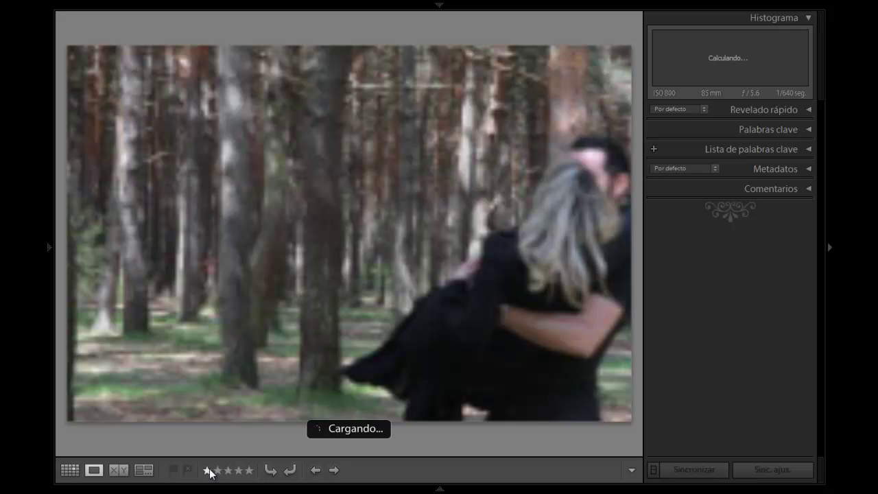
click(208, 470)
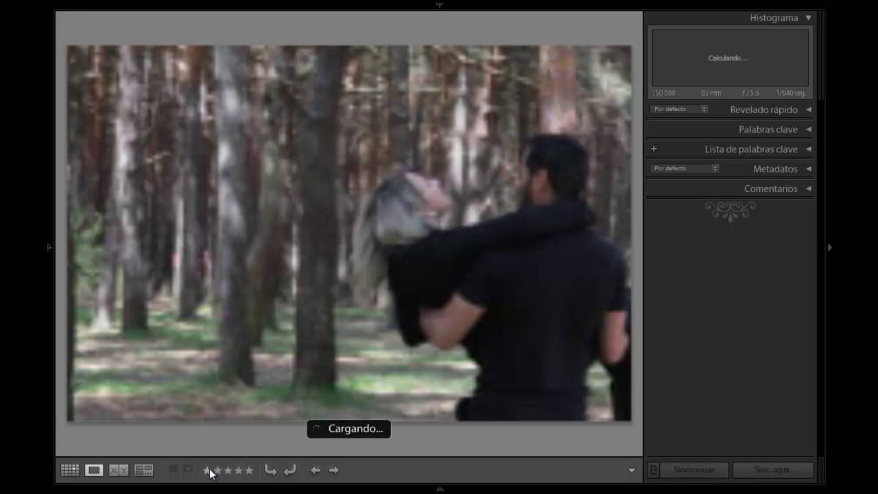
click(249, 472)
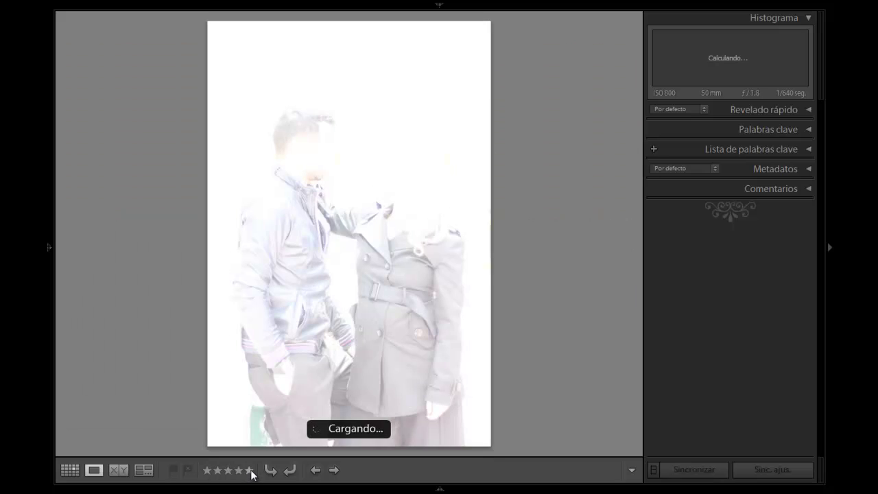
Rate the white-wall portraits one star and five stars, skip one, then give three stars
click(208, 471)
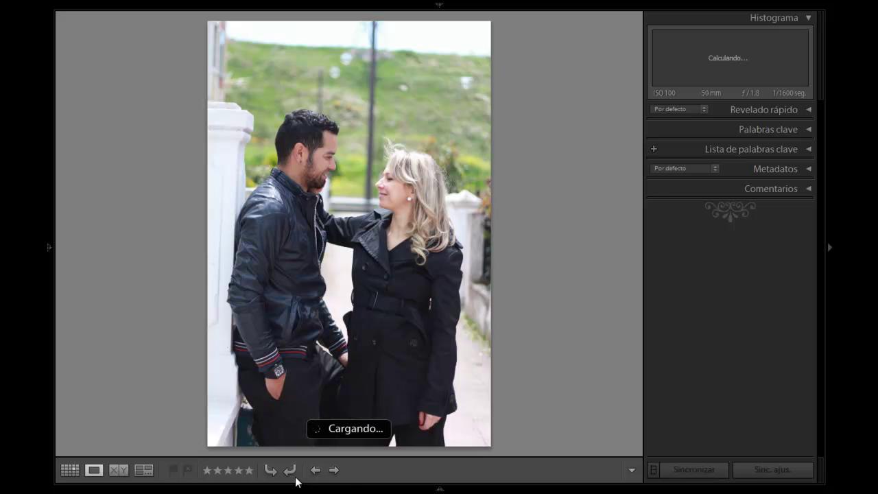
click(250, 471)
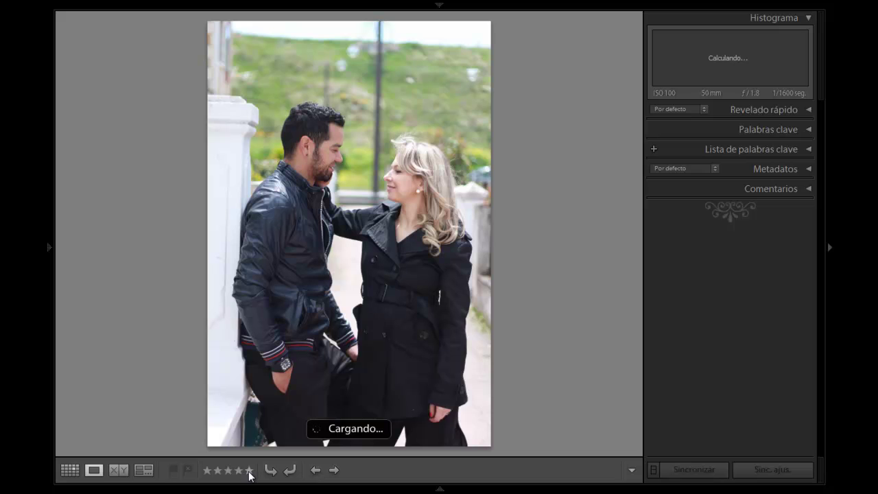
key(Right)
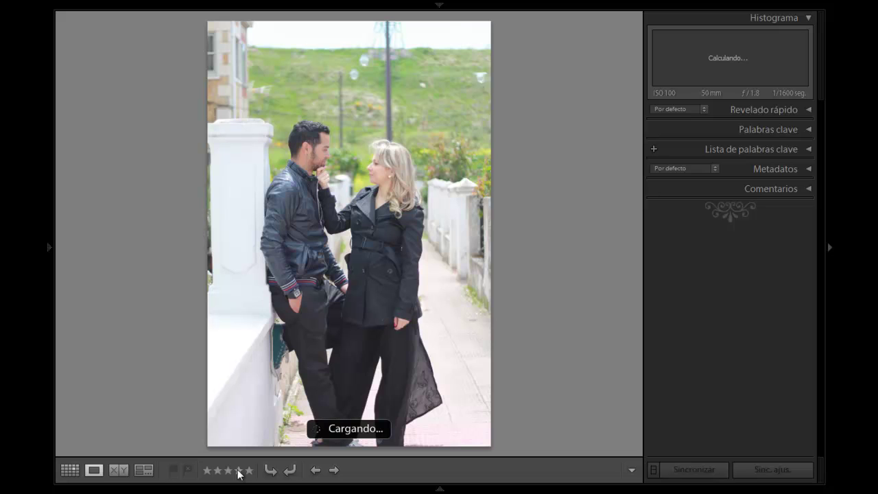
click(228, 471)
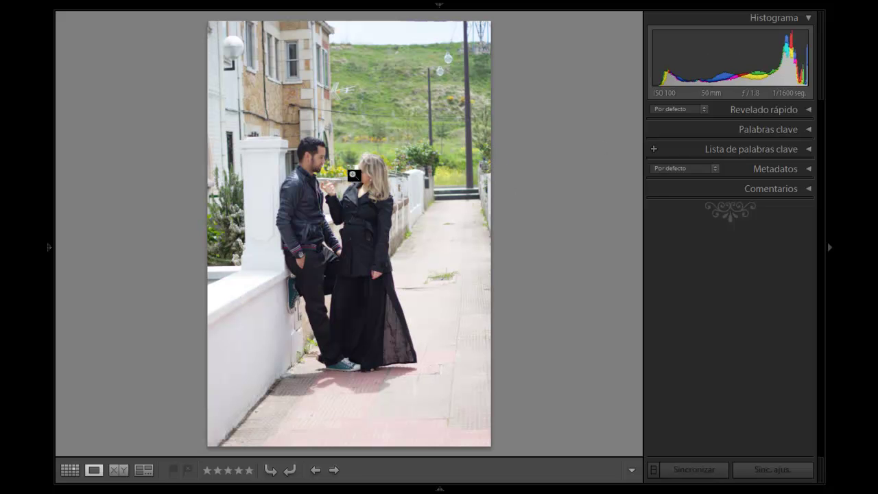
Check both faces and the couple's hands at 1:1 for focus, then give the portrait one star
click(361, 175)
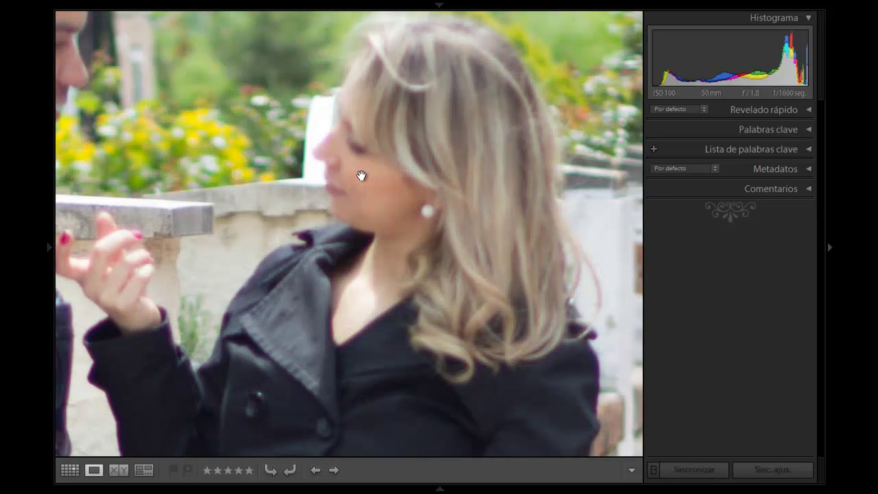
drag(362, 175, 511, 269)
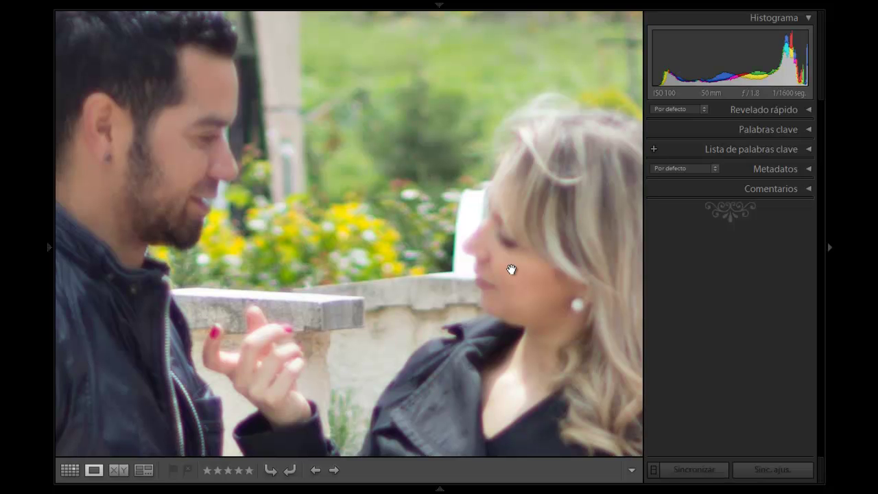
click(512, 270)
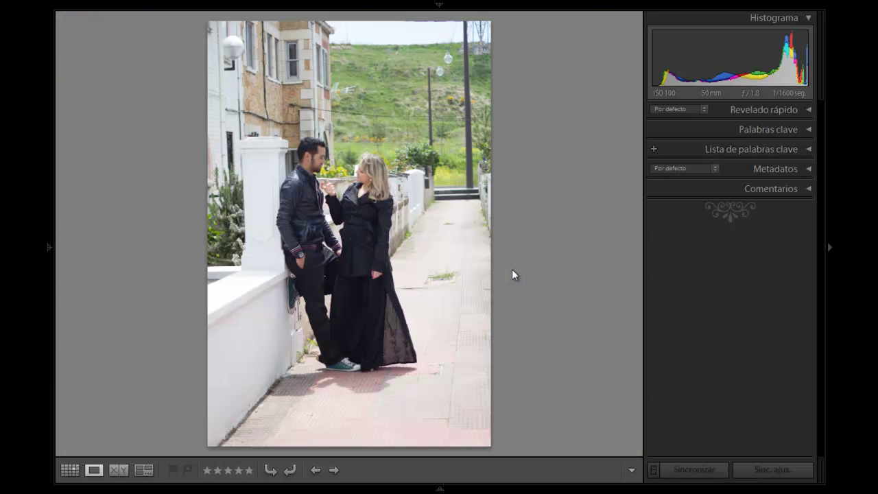
click(335, 187)
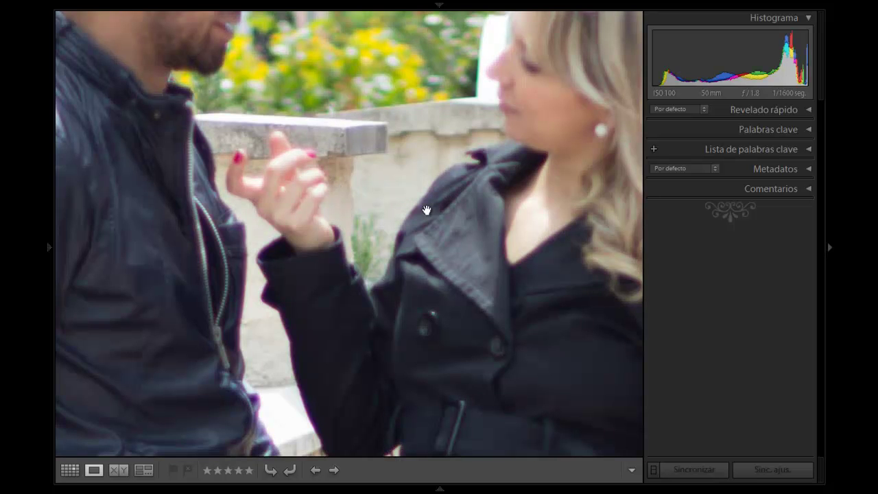
click(335, 304)
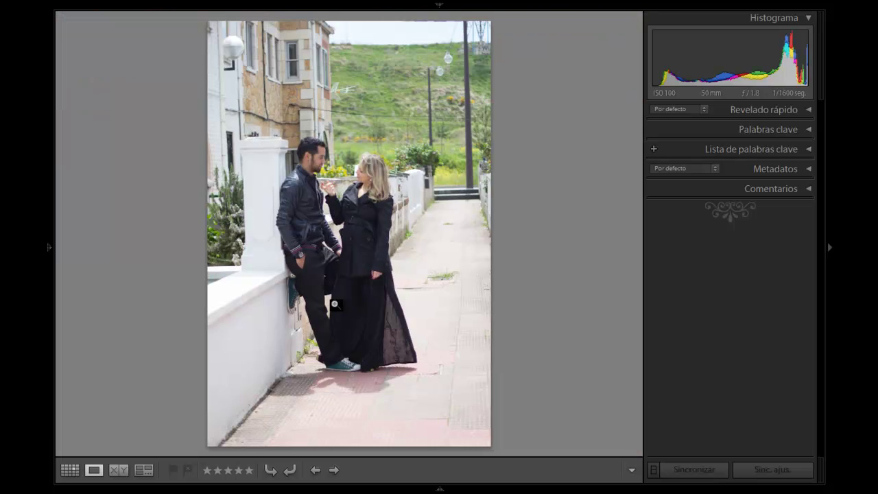
click(208, 470)
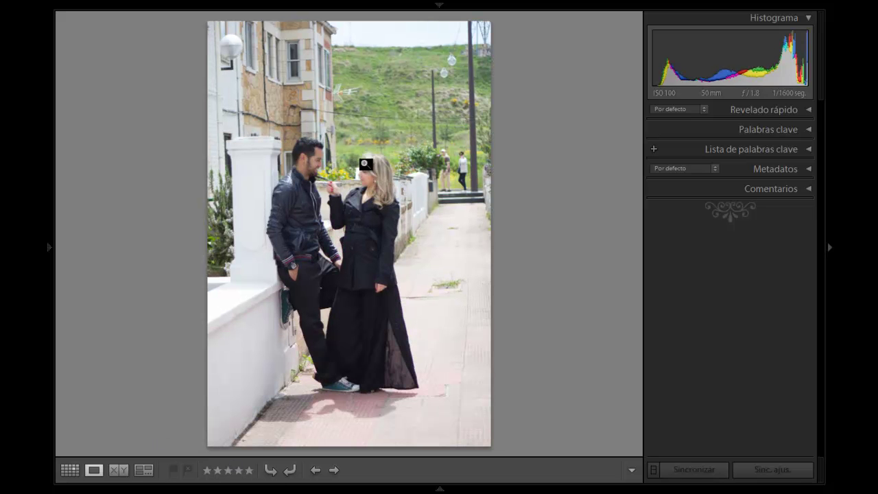
Check the next portrait's face focus at 1:1, then move on unrated
click(367, 172)
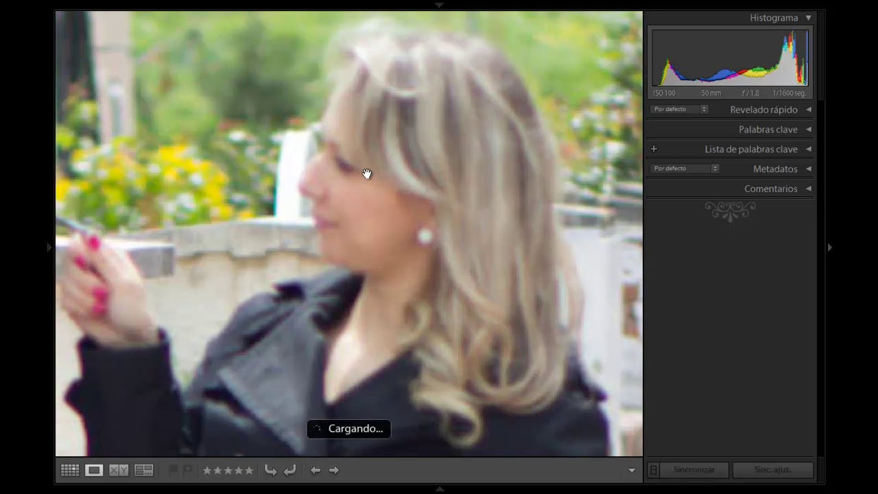
click(367, 173)
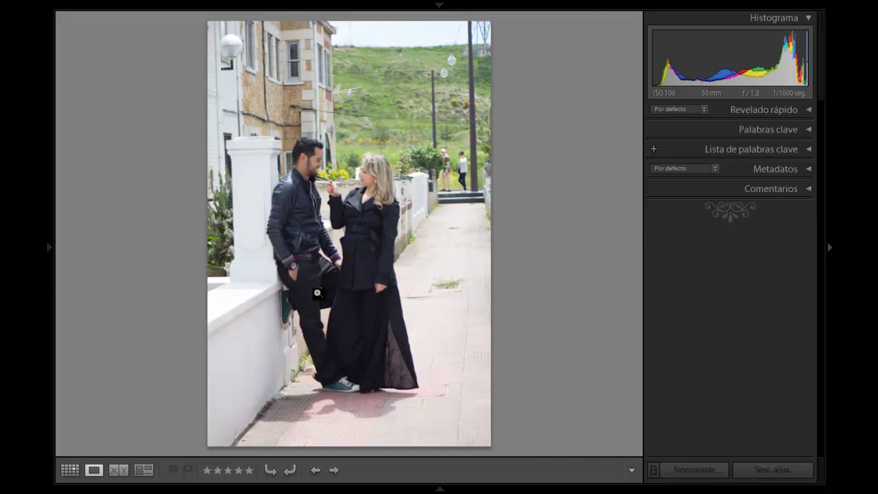
key(Right)
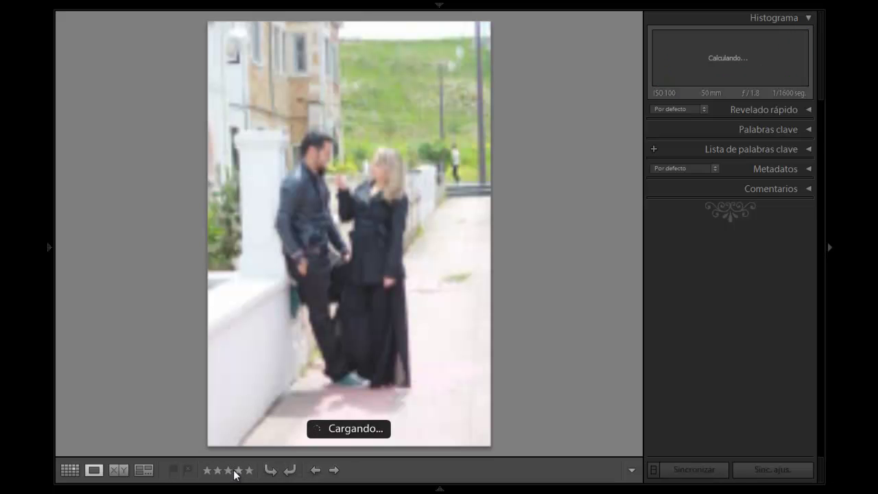
Give the street portrait three stars, then zoom-check the next one's face and stone wall before advancing
click(228, 470)
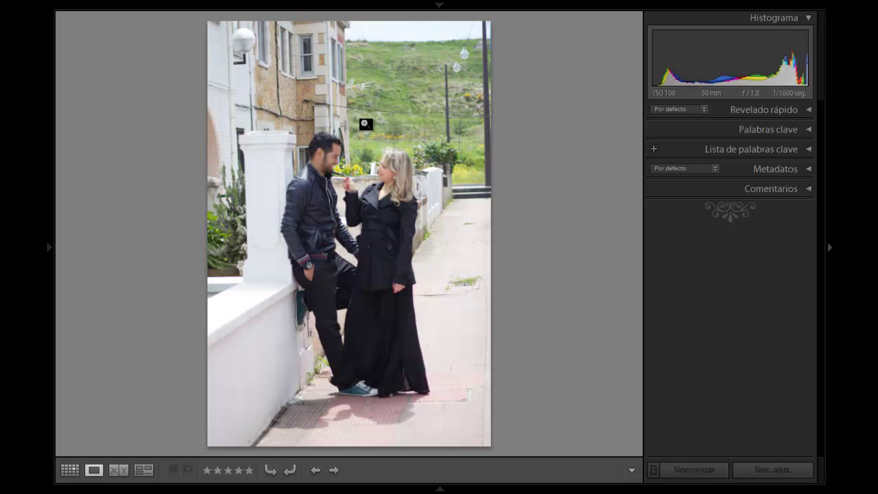
click(332, 164)
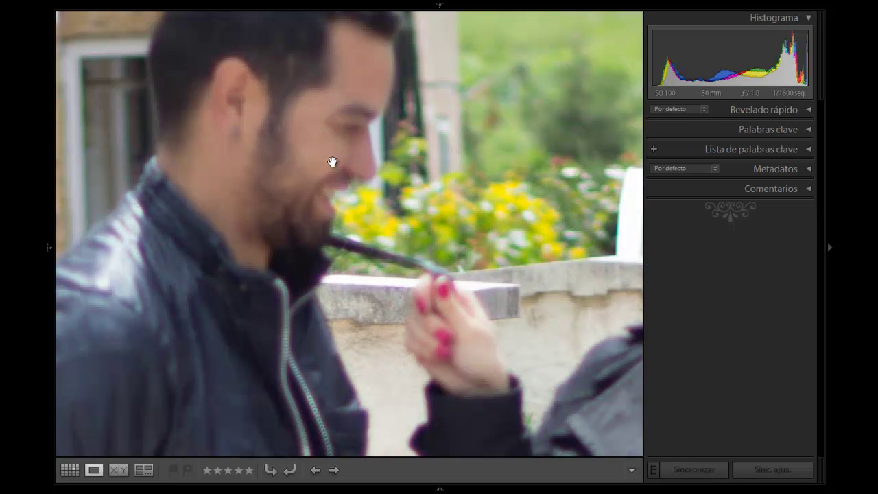
click(332, 164)
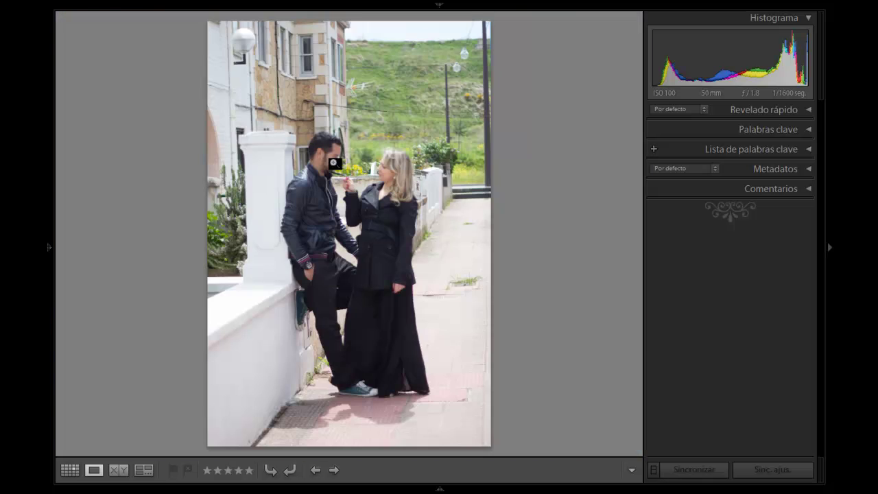
click(288, 97)
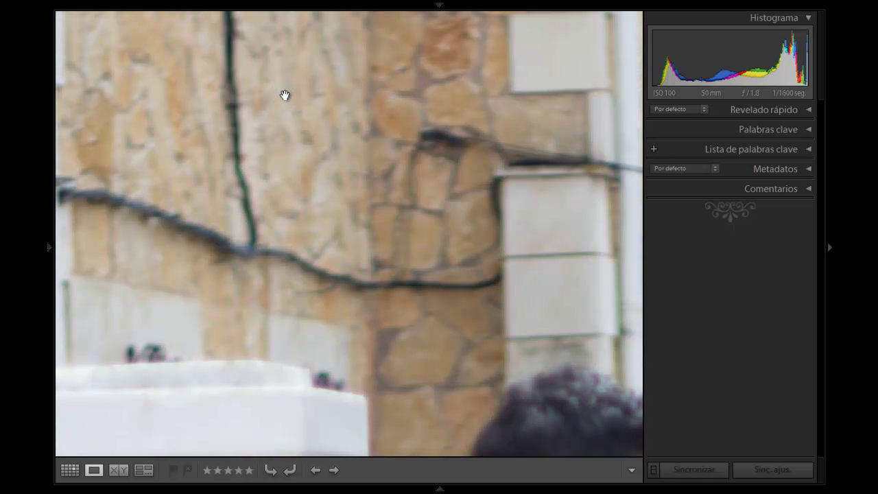
click(285, 95)
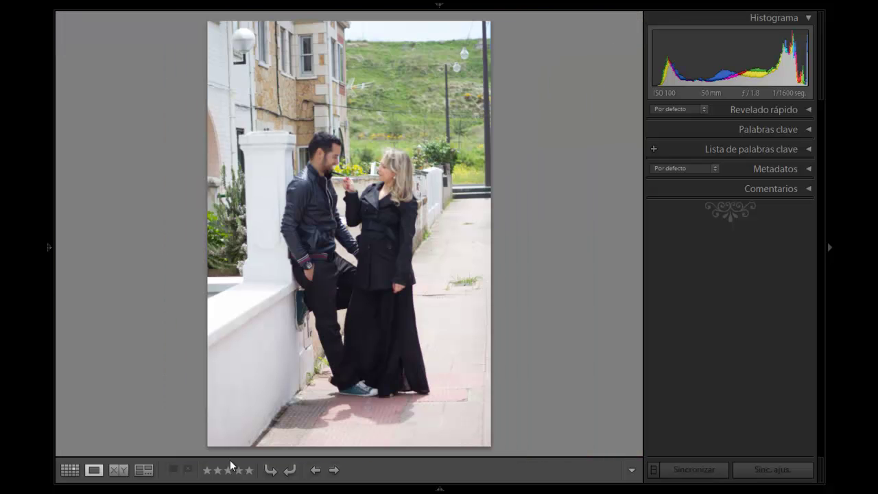
key(Right)
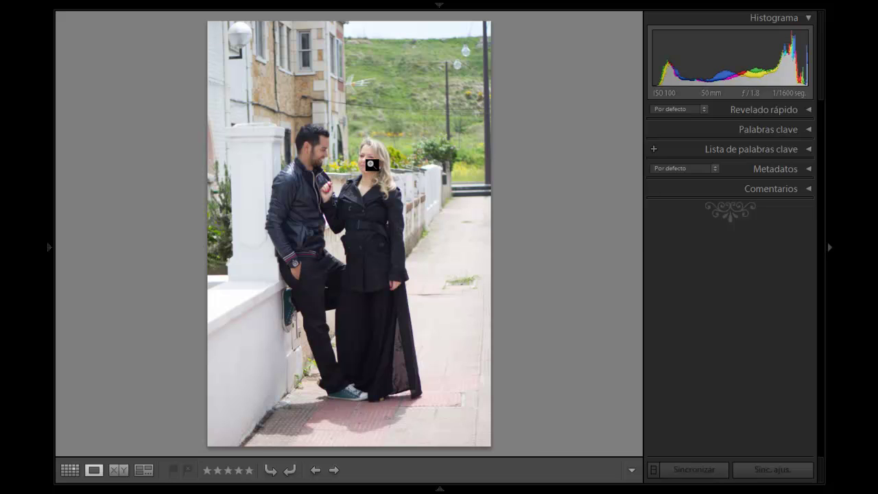
Zoom-check both faces for sharpness, advance, and flag the full-length shot as rejected
click(371, 165)
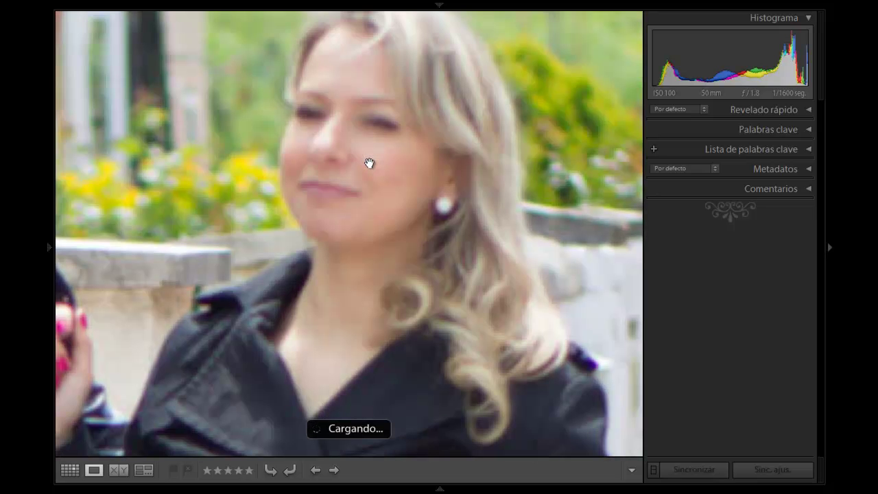
drag(369, 163, 534, 204)
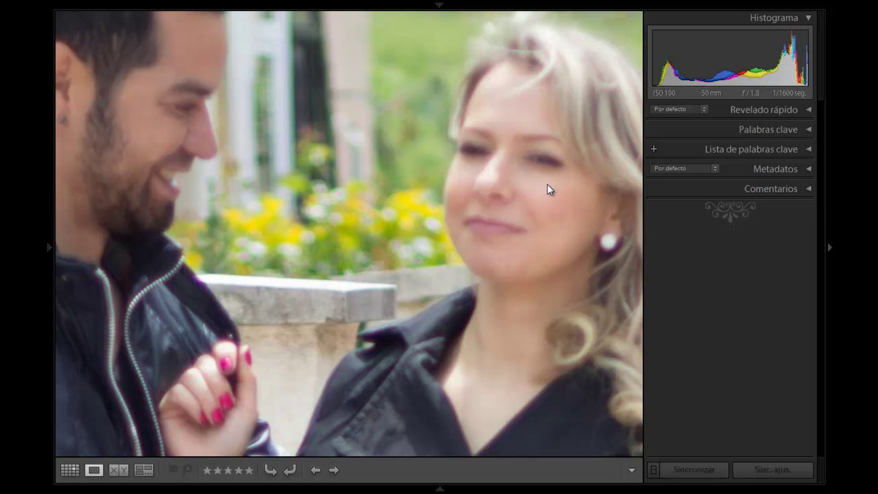
click(547, 185)
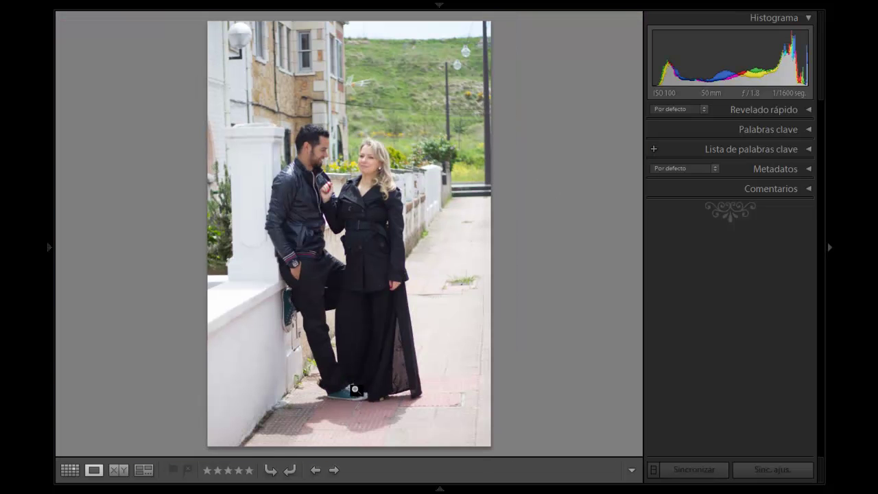
key(Right)
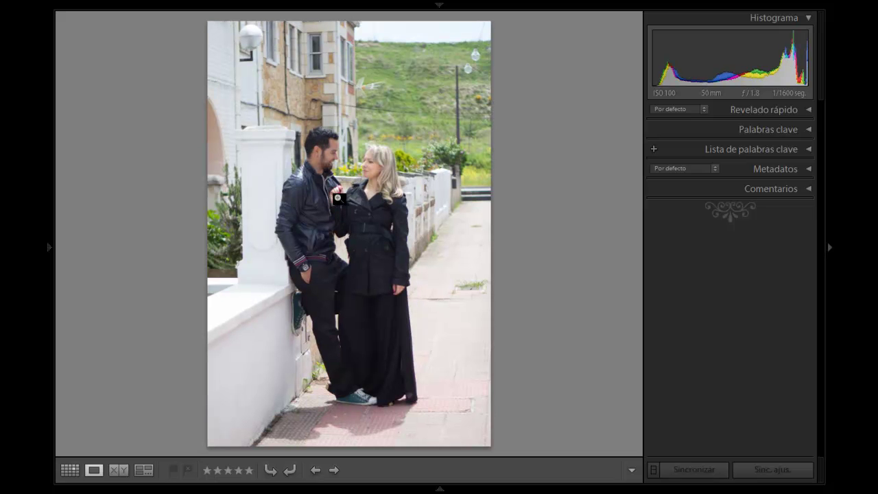
click(371, 167)
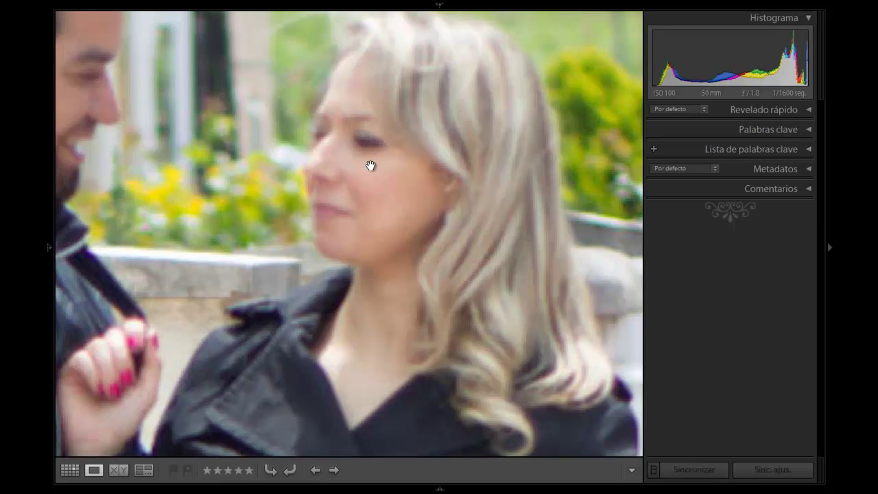
click(371, 167)
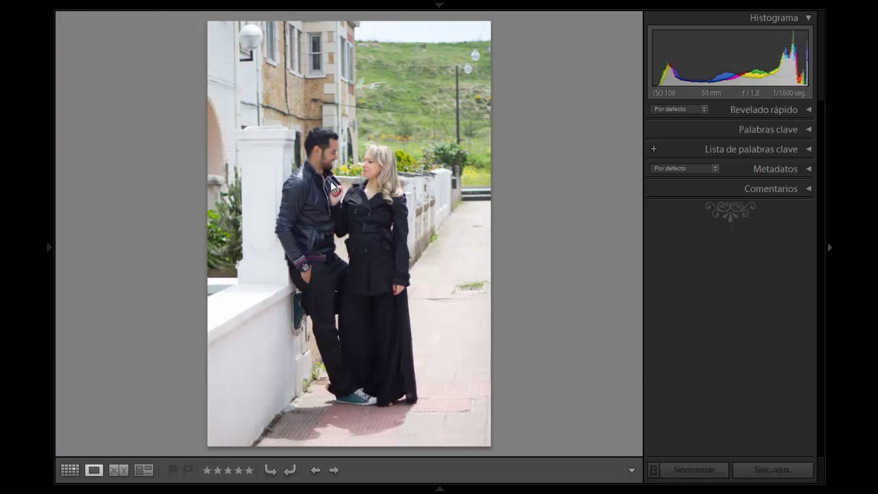
click(206, 471)
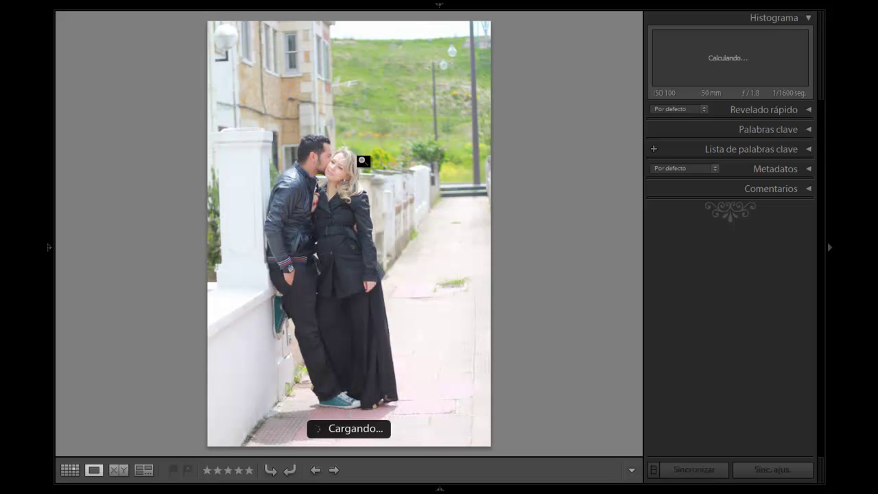
Inspect the cheek-kiss photo's face at 1:1, then give it five stars
click(340, 175)
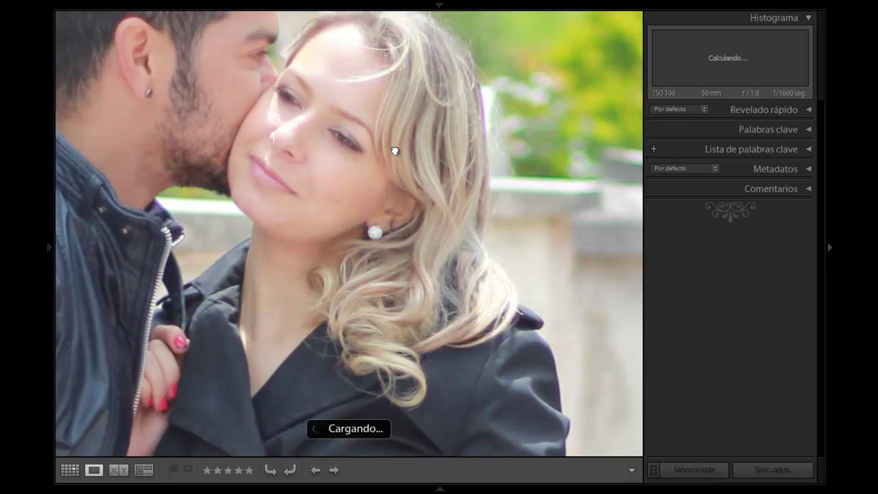
key(Right)
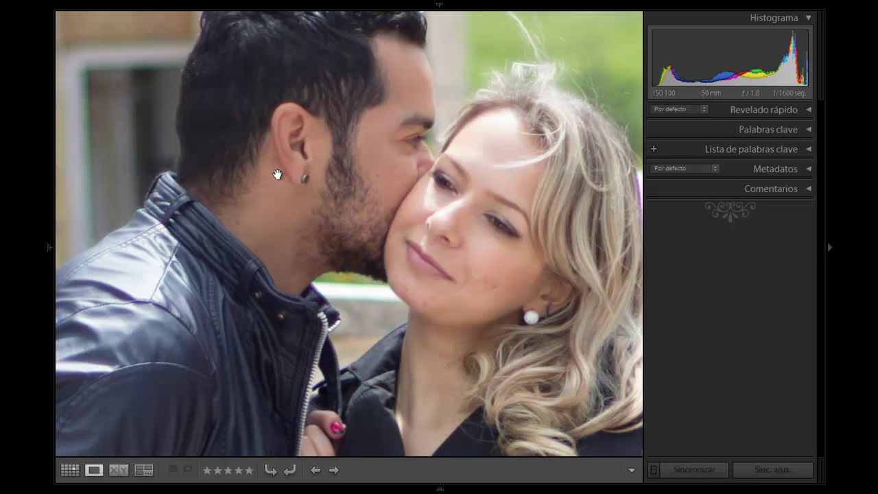
click(277, 174)
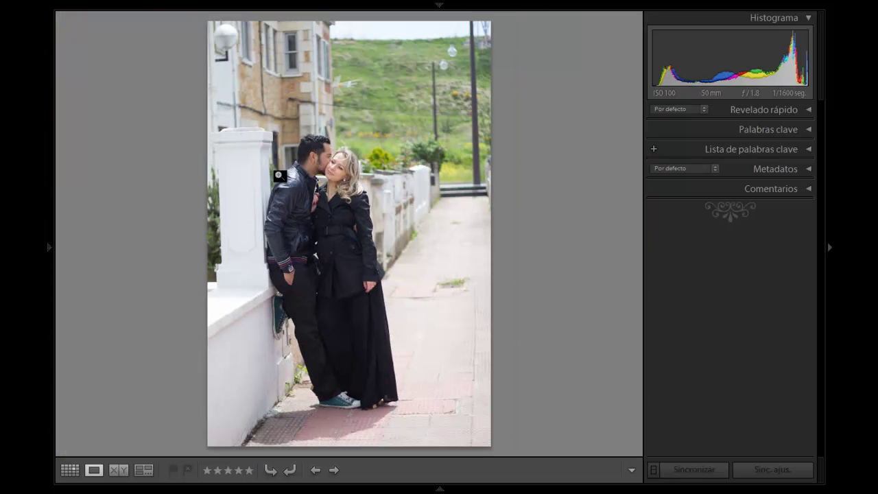
click(249, 471)
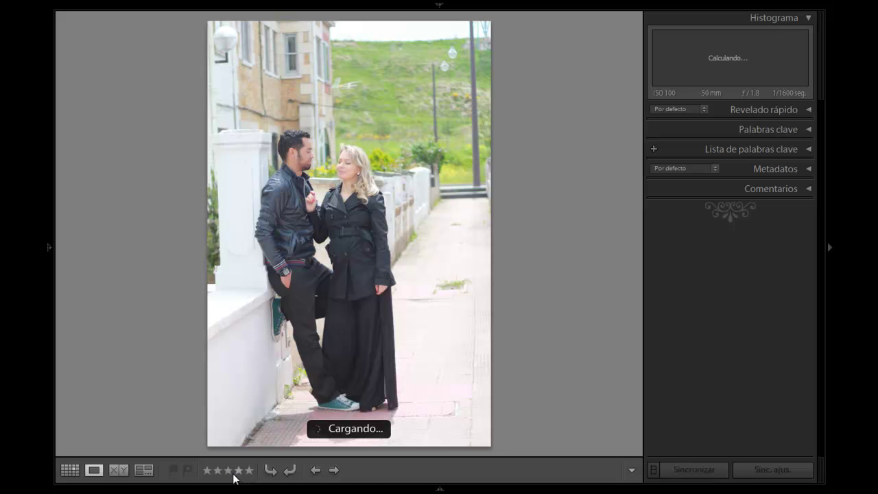
Rate the couple and solo portraits 3, 5, 5, 5, 5, 4, 5, 5 and 3 stars
click(225, 472)
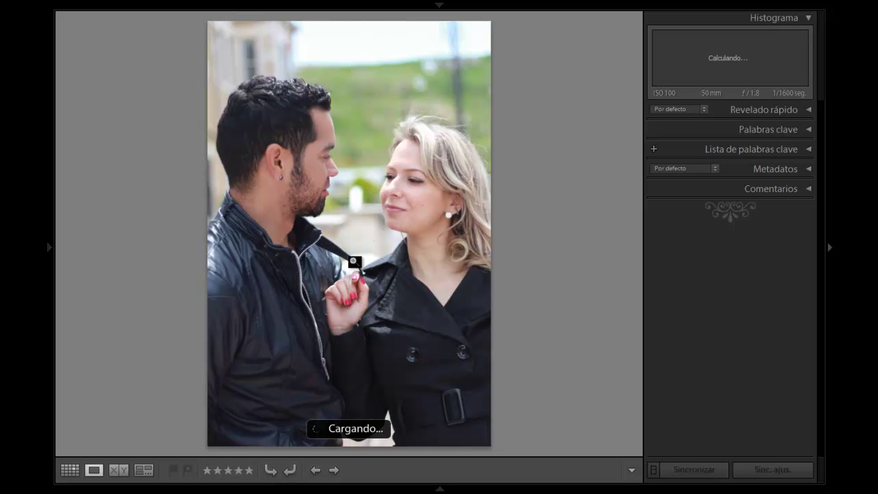
click(249, 471)
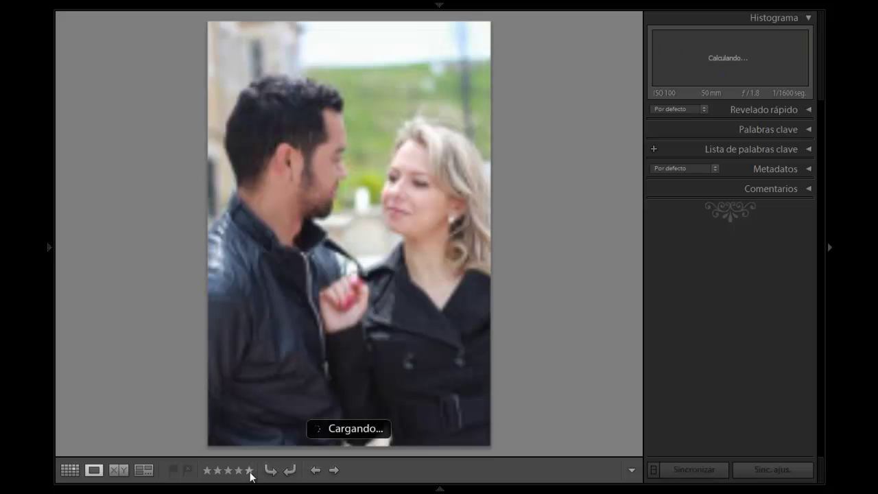
click(250, 473)
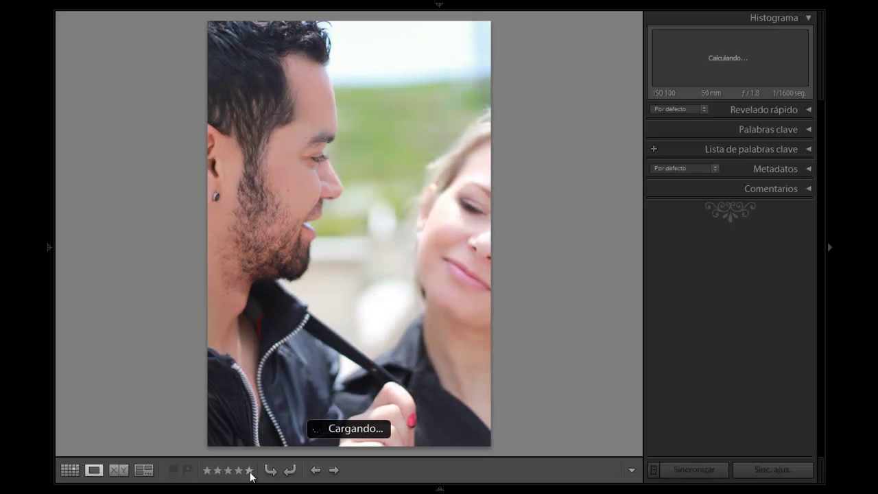
click(250, 472)
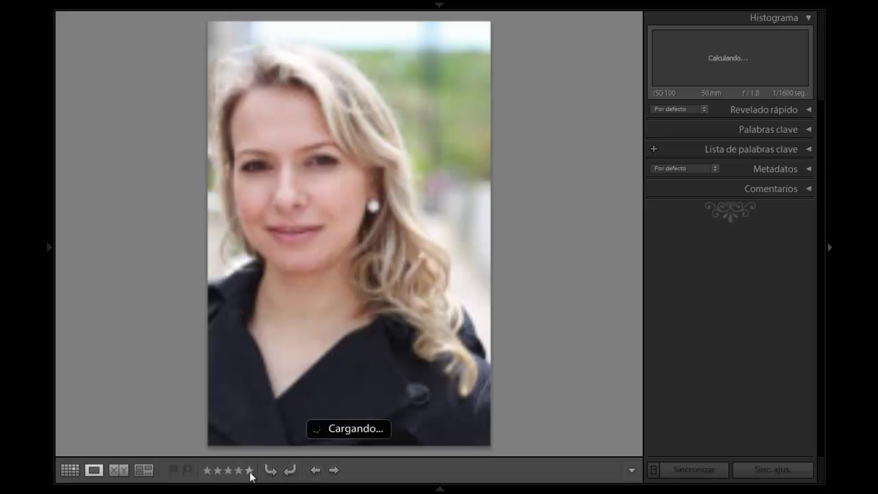
click(250, 473)
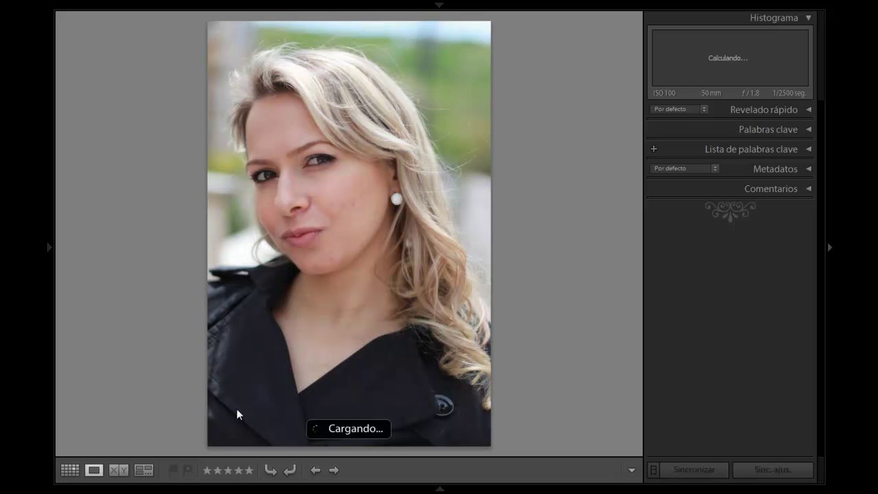
click(241, 470)
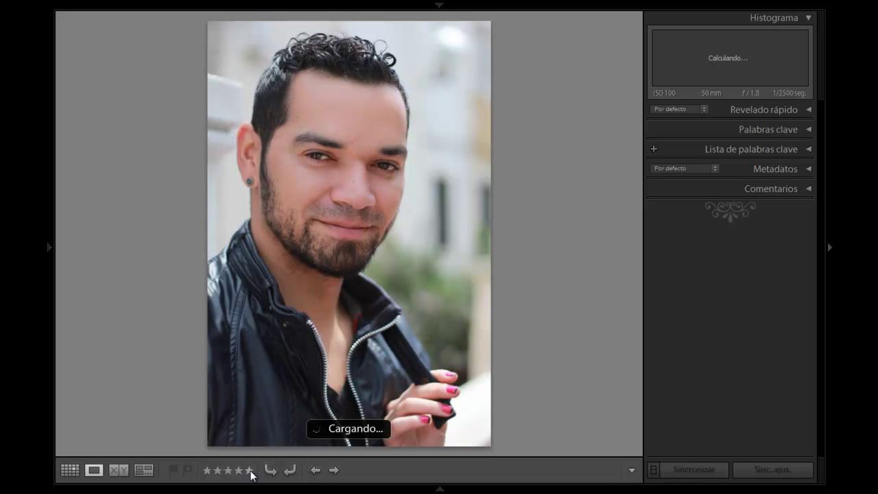
click(251, 470)
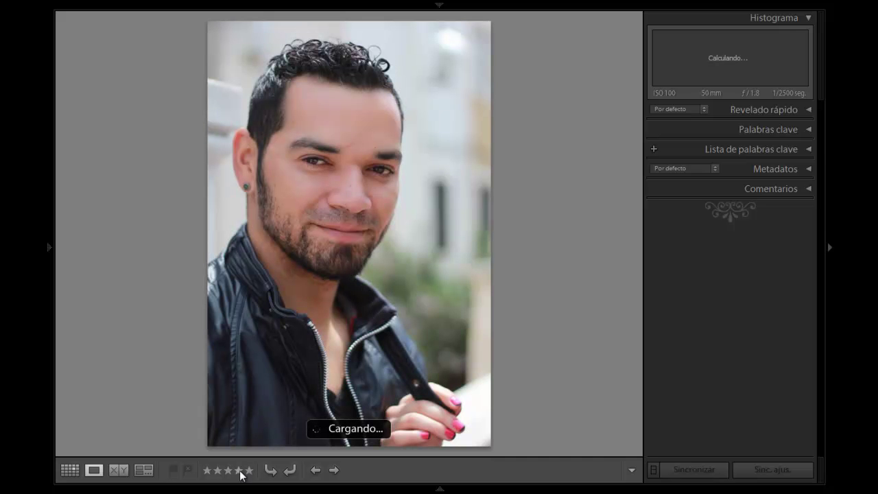
click(251, 472)
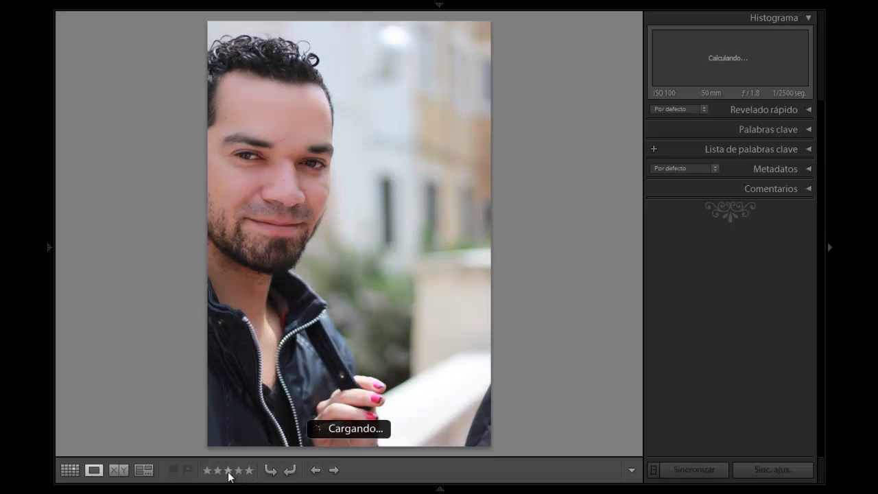
click(229, 471)
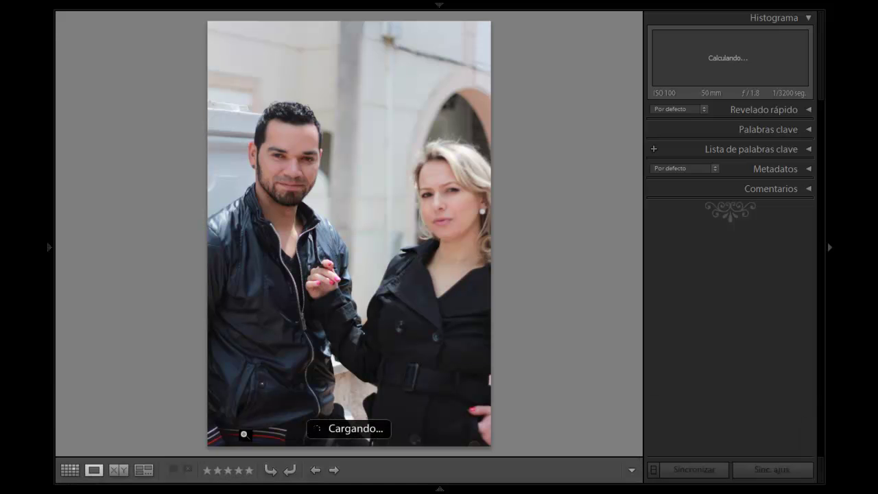
Skip three shots unrated, then rate the next couple photo
key(Right)
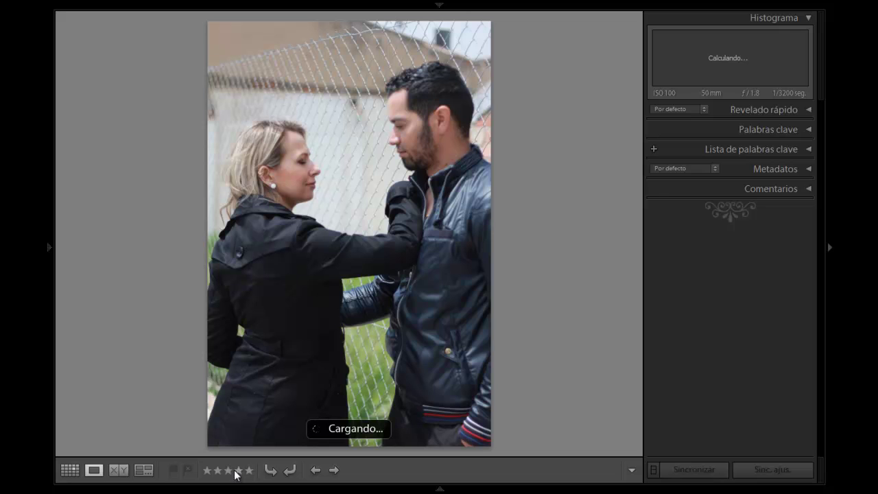
key(Right)
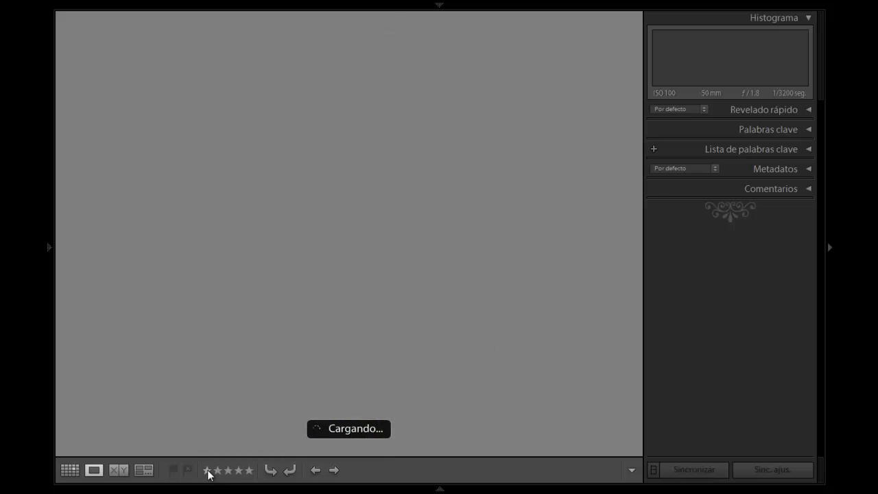
key(Right)
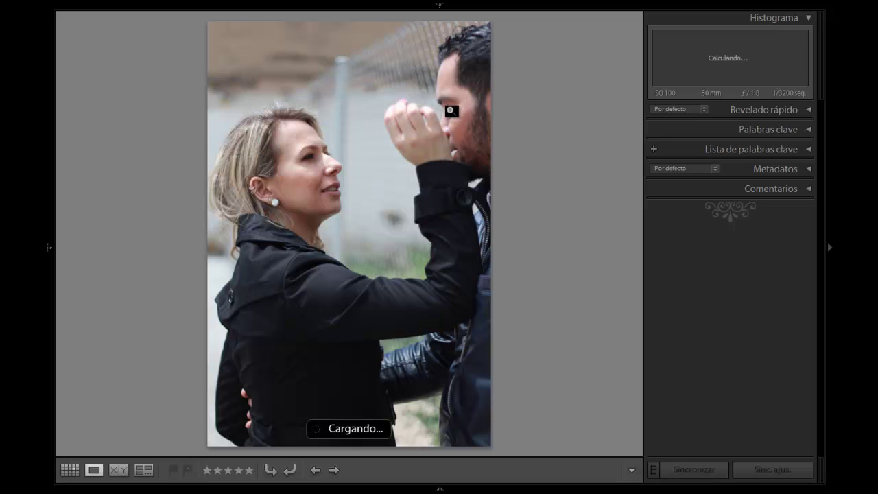
click(239, 472)
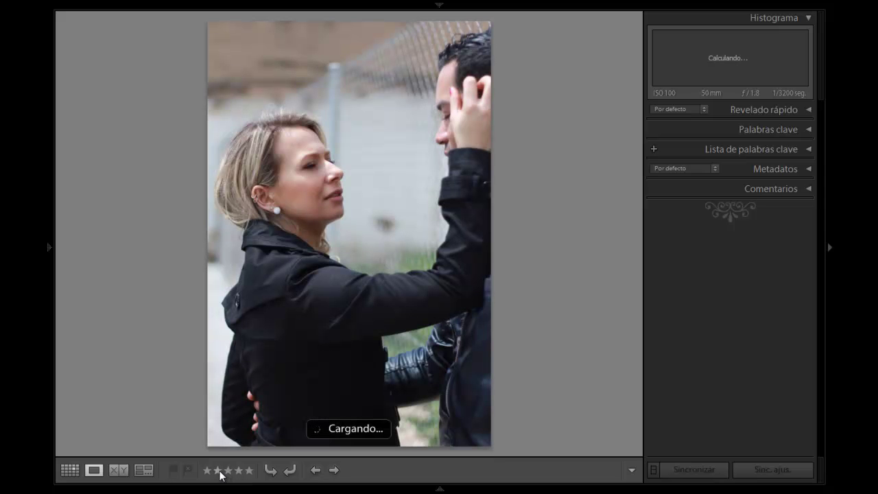
Rate the fence-side couple and profile photos two, two, three, five and five stars
click(220, 472)
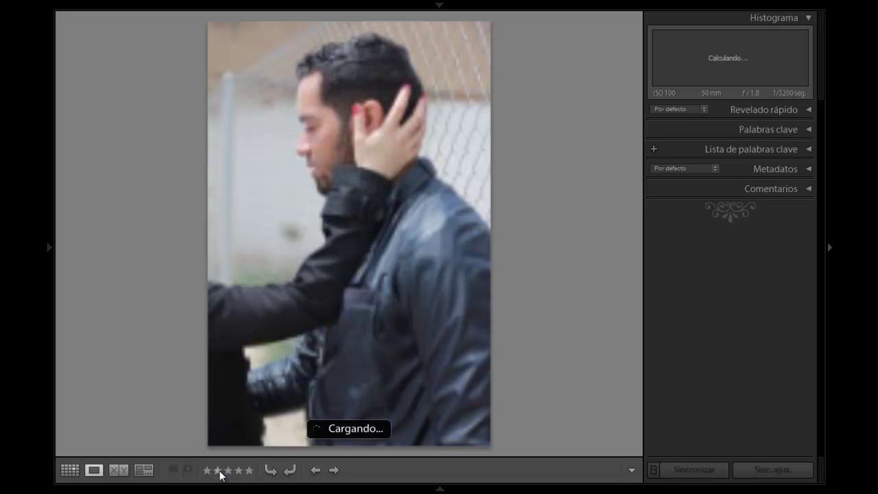
click(219, 472)
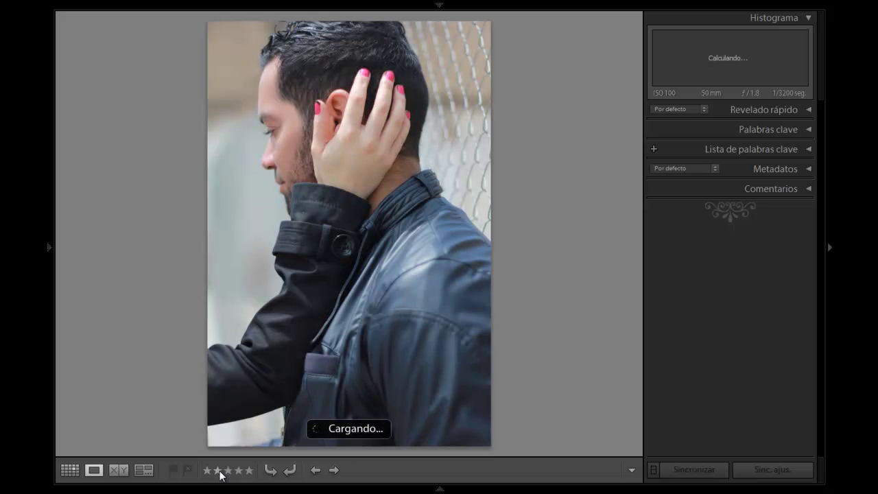
click(228, 471)
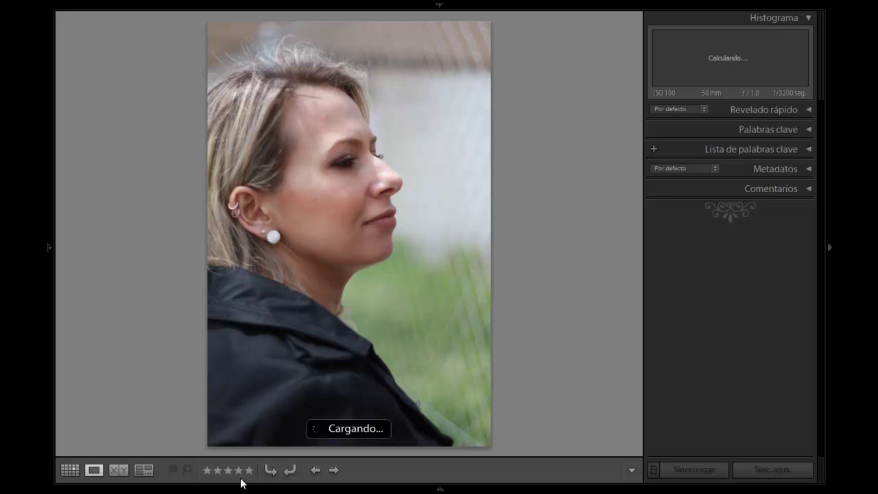
click(250, 470)
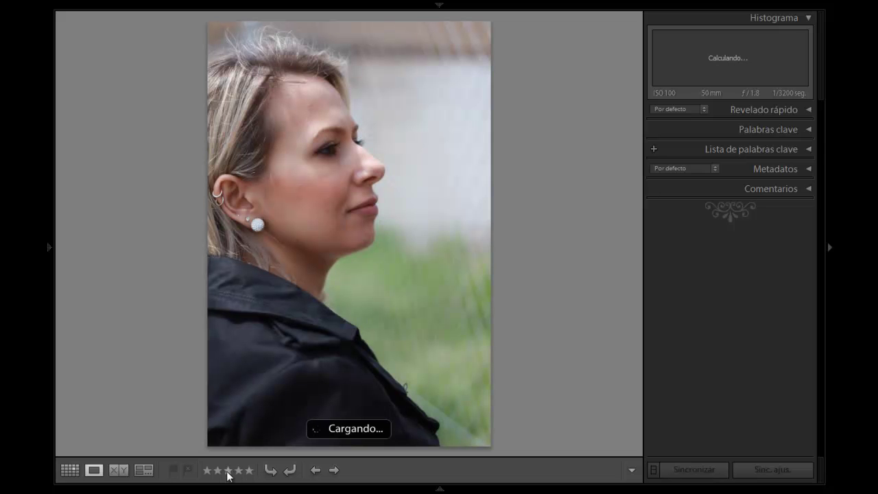
click(249, 472)
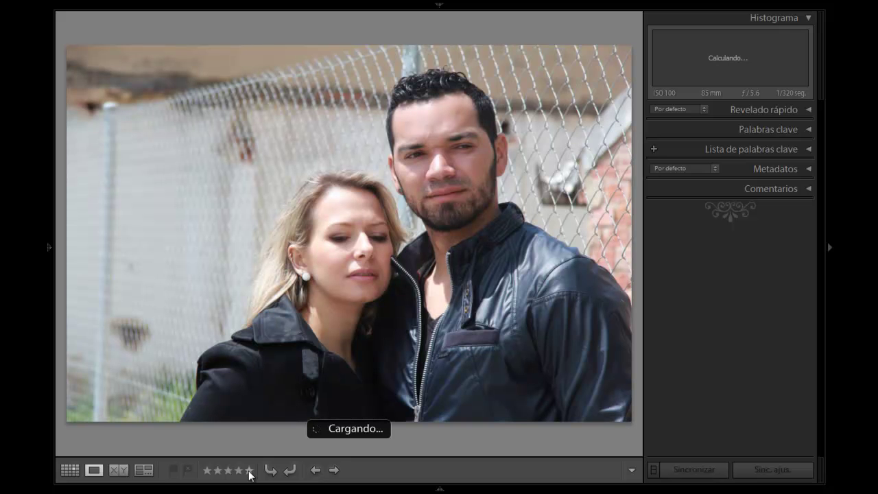
Rate three fence portraits five, one and four stars, then skip three frames
click(249, 471)
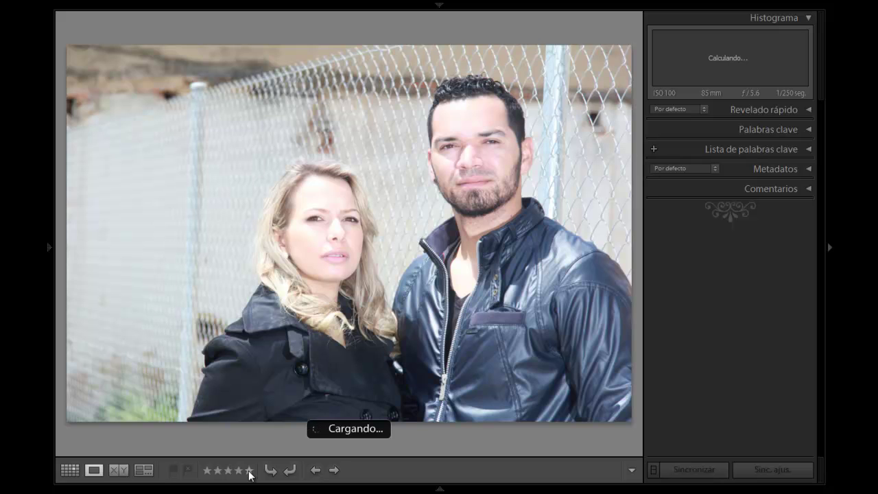
click(206, 471)
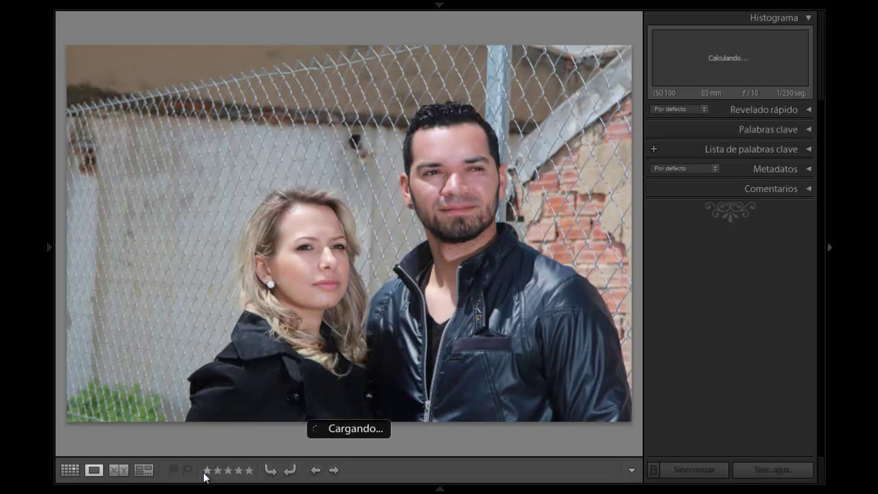
click(239, 471)
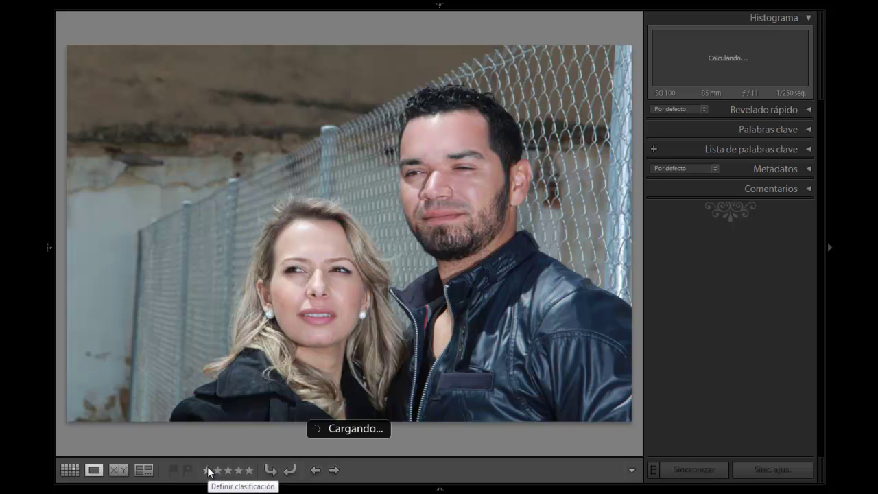
key(Right)
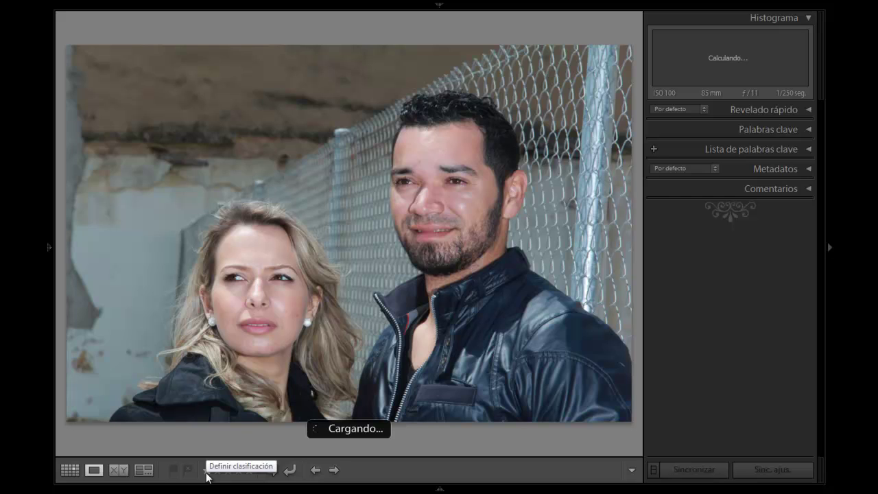
key(Right)
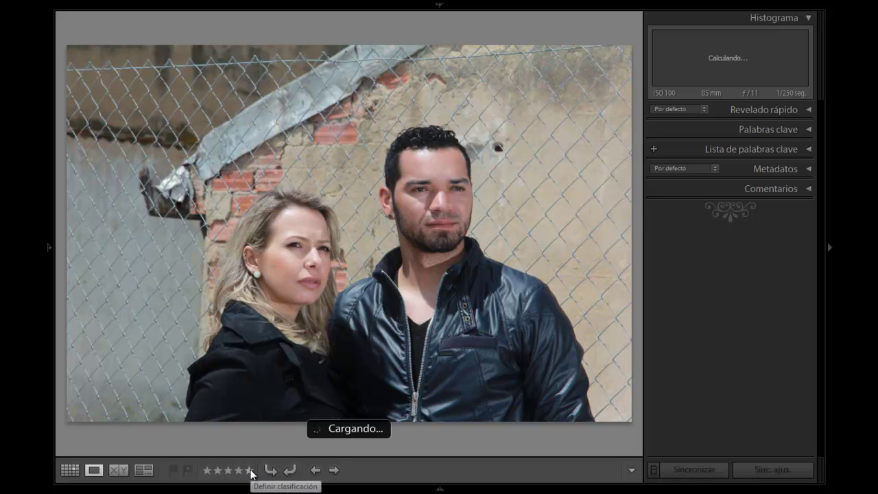
key(Right)
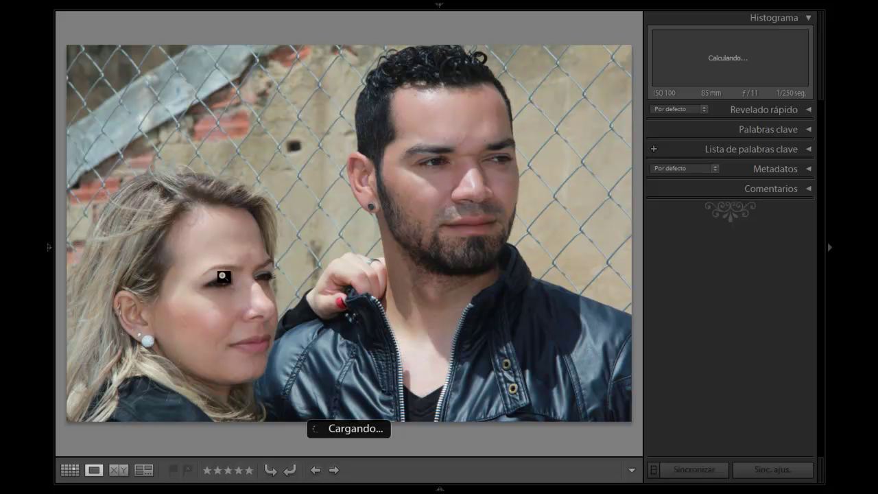
Give the next four close-up fence portraits five stars each
click(250, 472)
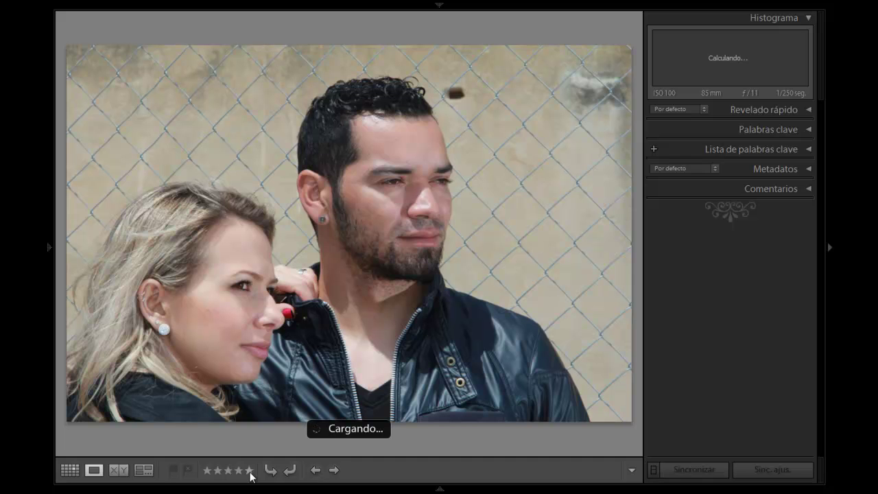
click(249, 473)
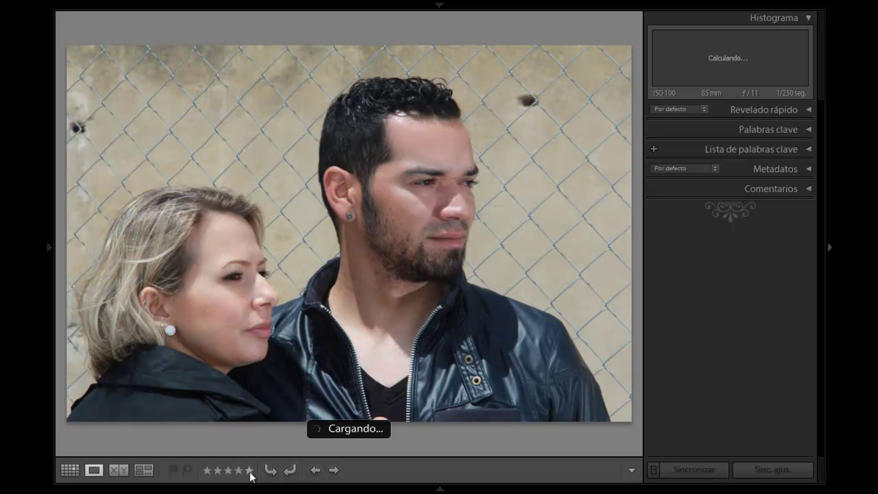
click(250, 472)
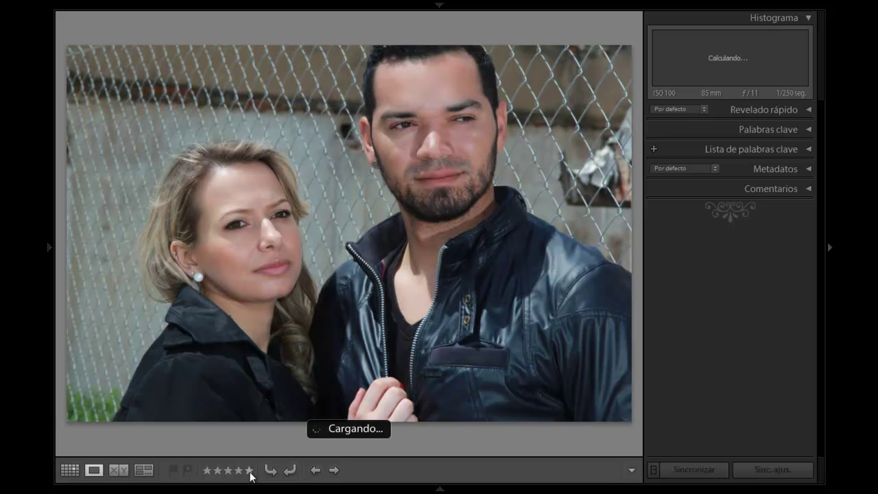
click(250, 471)
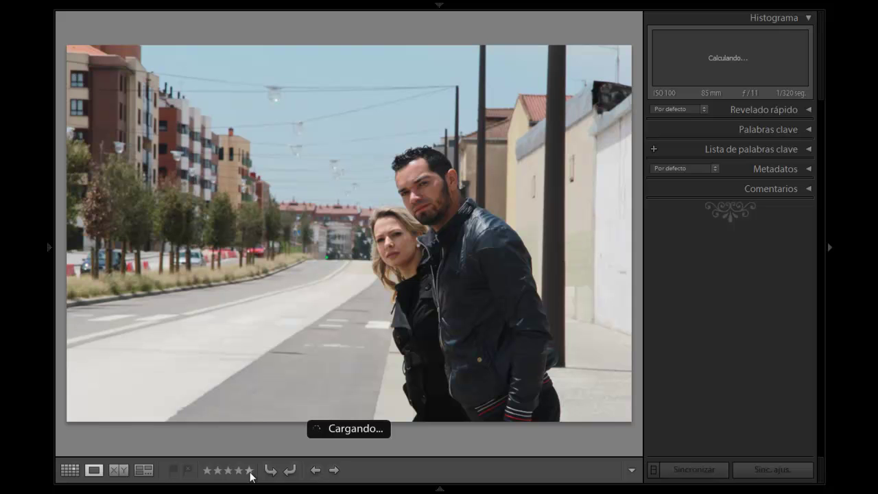
Give the first roadside street shot five stars and the next four three stars each
click(249, 470)
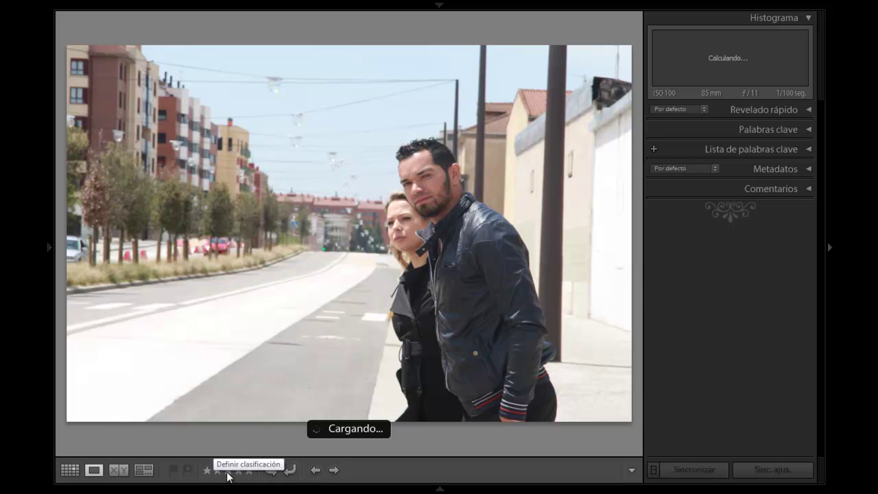
click(227, 471)
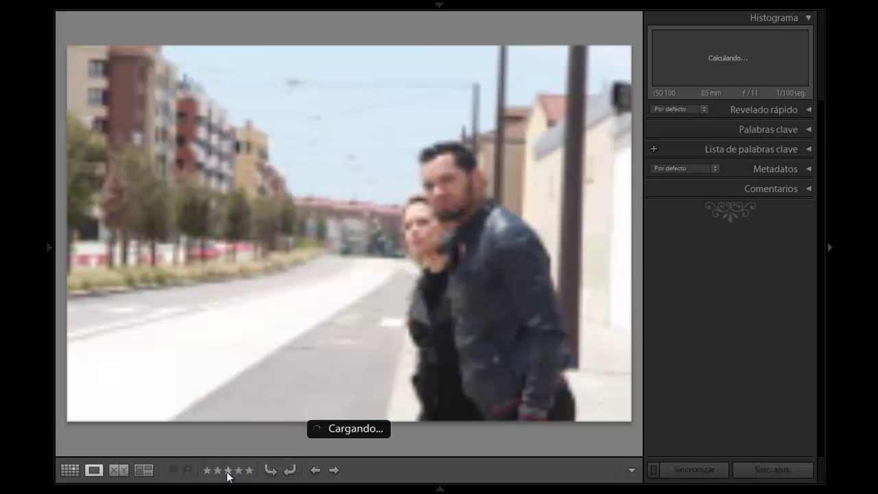
click(228, 471)
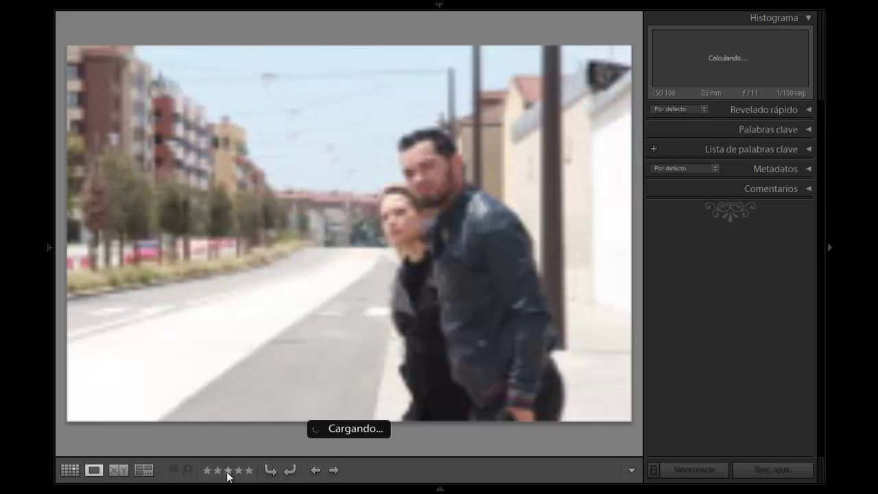
click(228, 471)
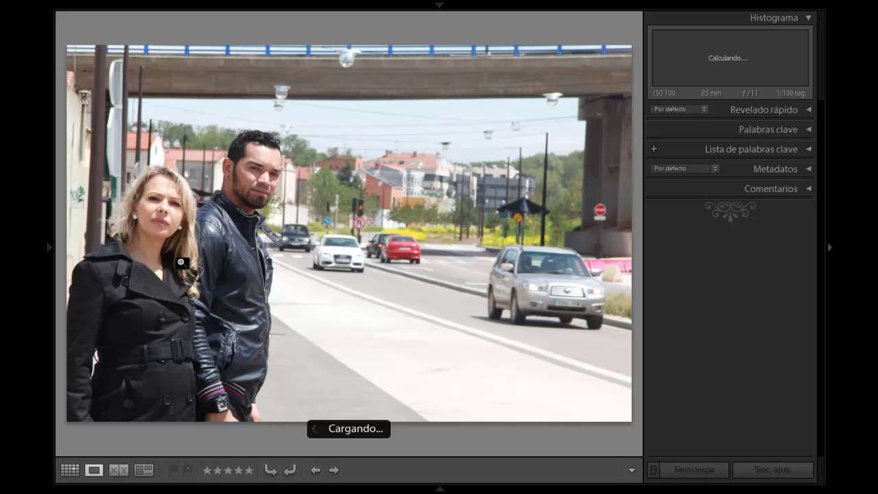
click(227, 471)
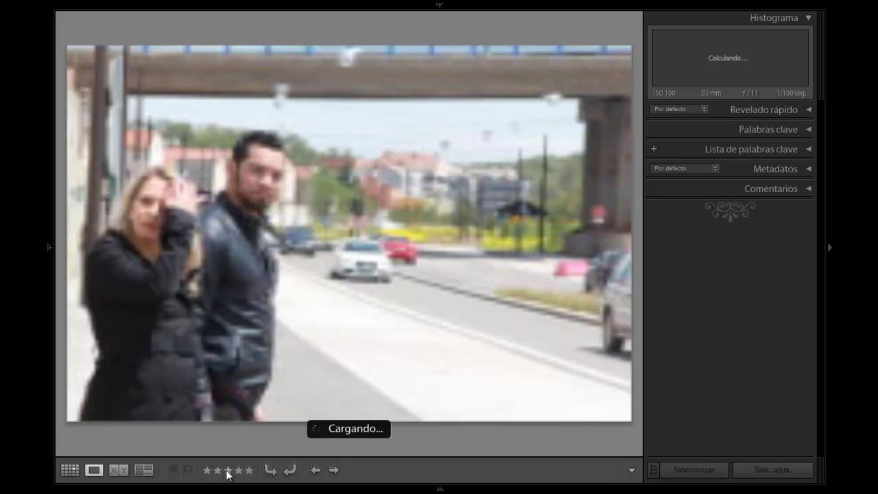
Rate the overpass shots two, four, three, two and one stars, then skip two burst frames
click(218, 471)
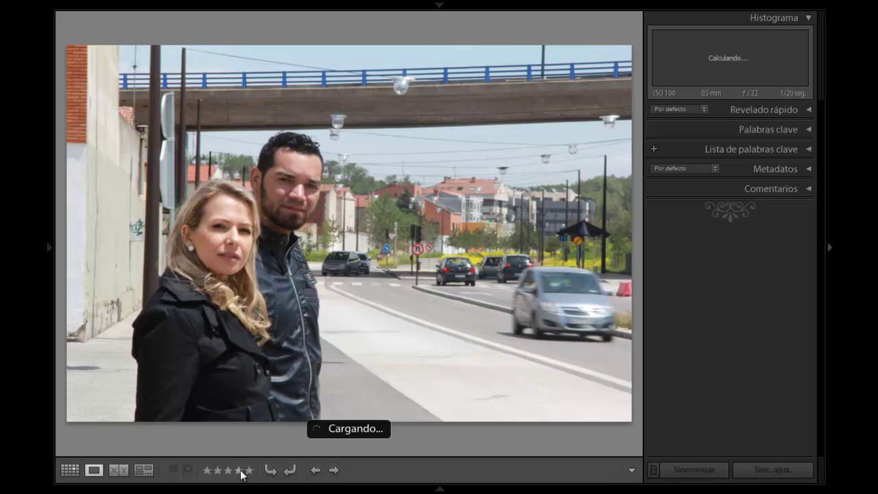
click(239, 472)
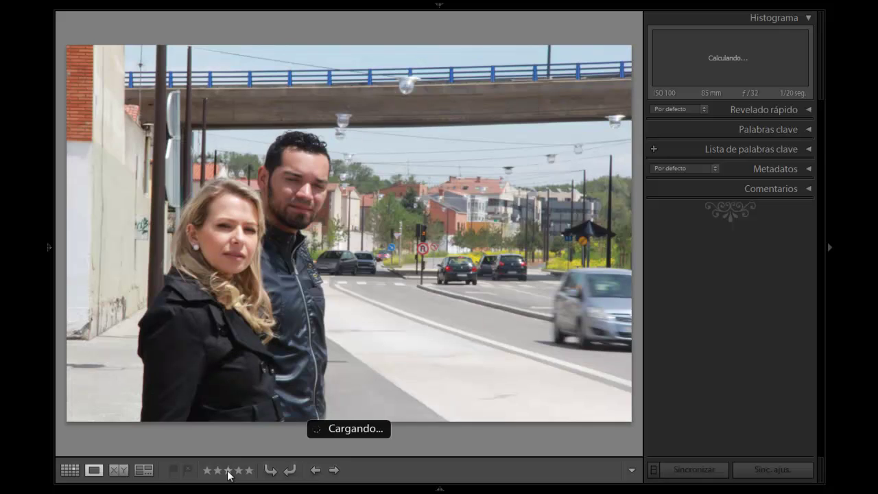
click(227, 472)
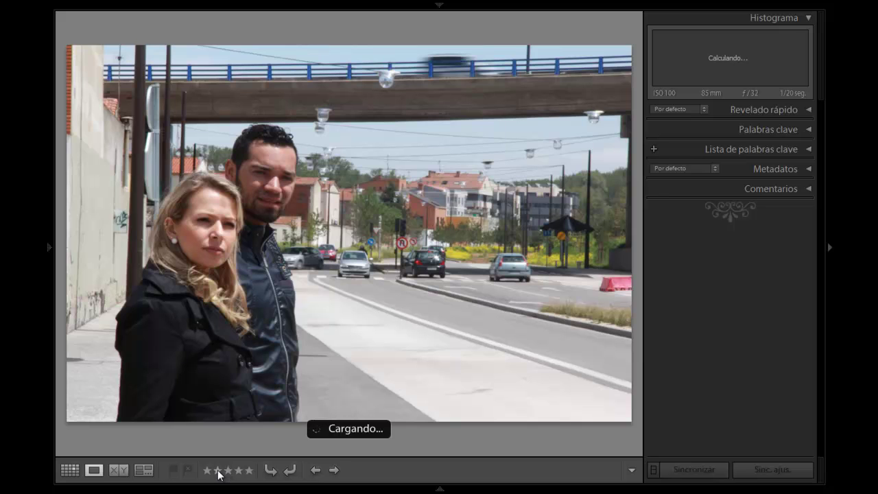
click(218, 471)
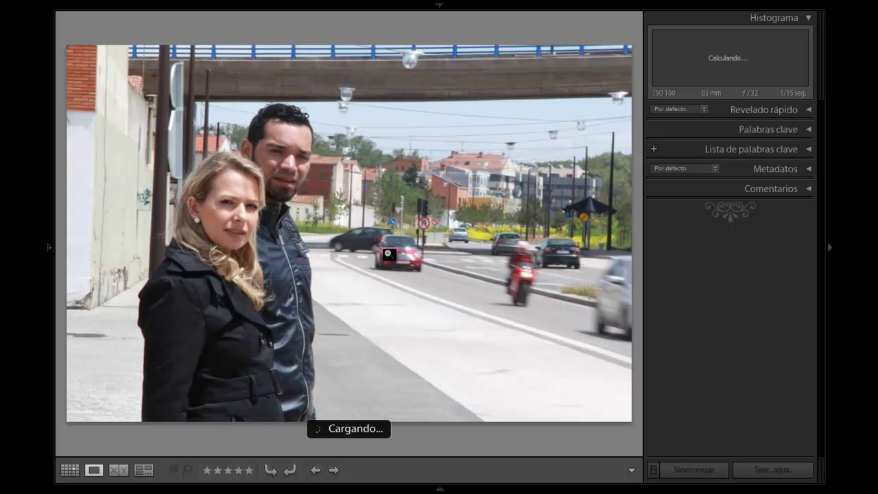
click(207, 471)
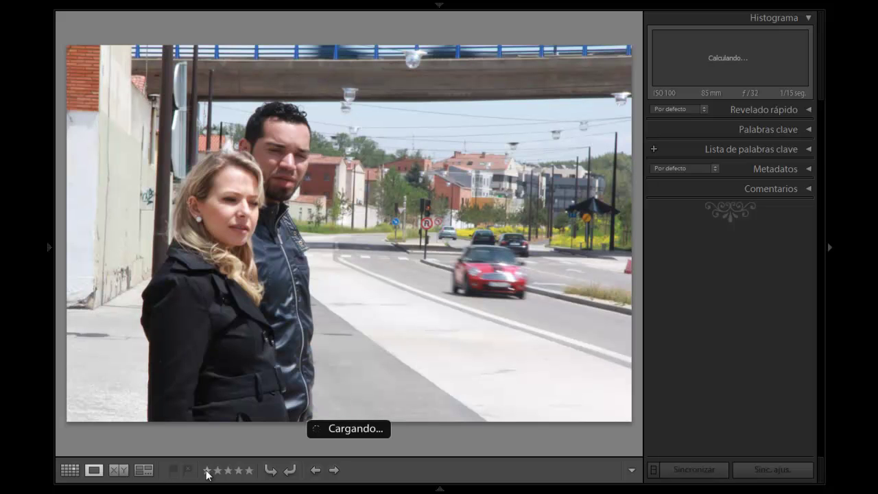
key(Right)
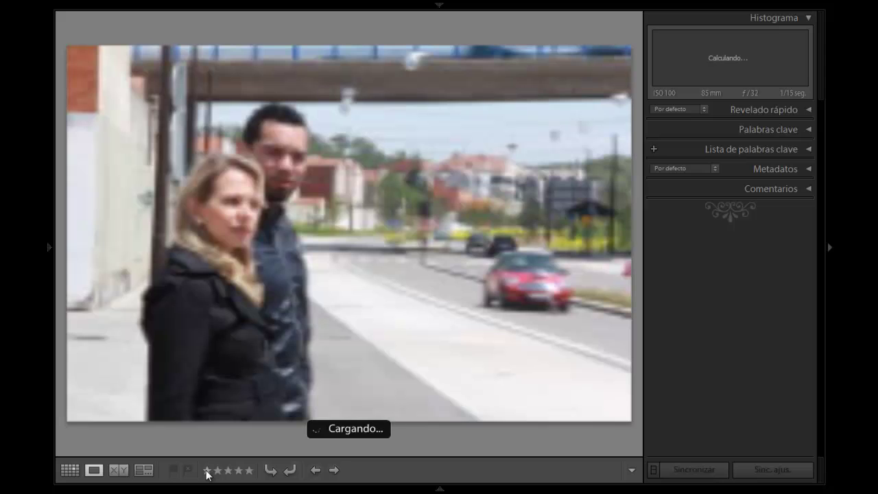
key(Right)
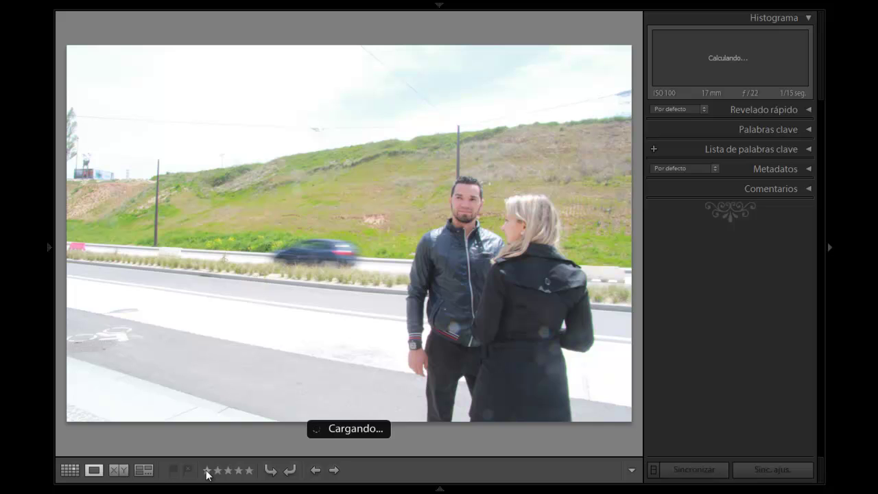
Step through four hillside burst frames to reach the couple embracing by the road
key(Left)
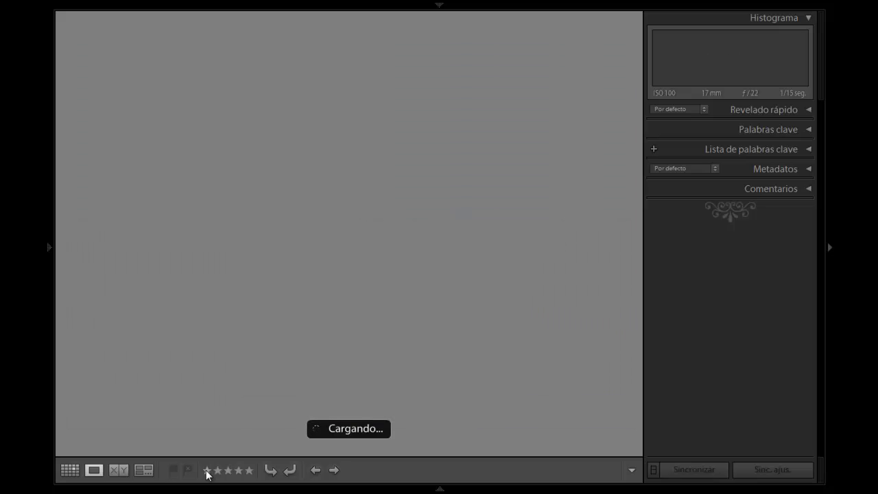
key(Left)
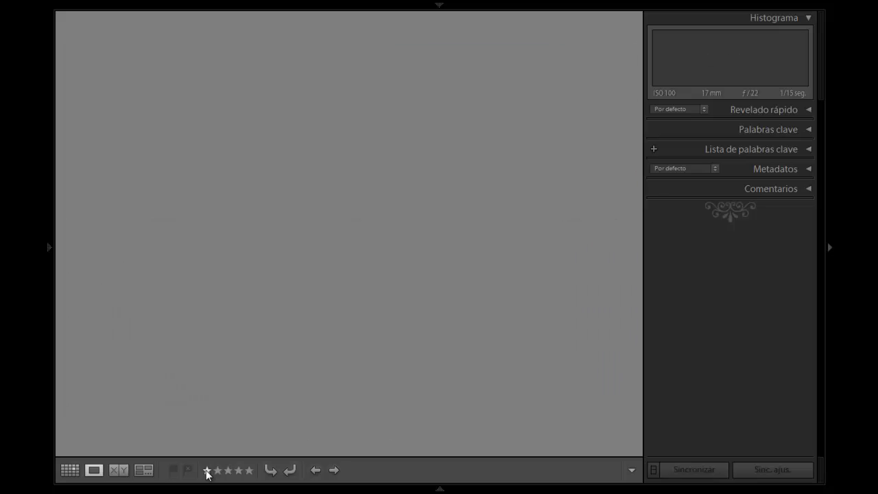
key(Left)
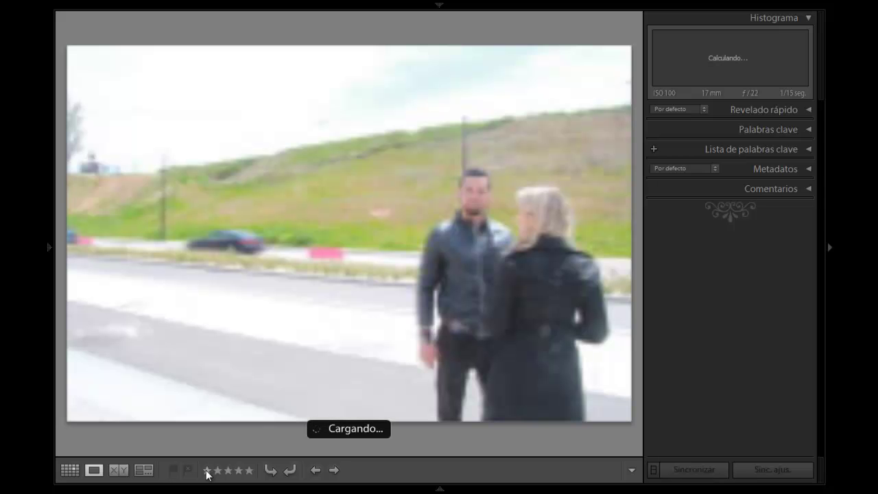
key(Left)
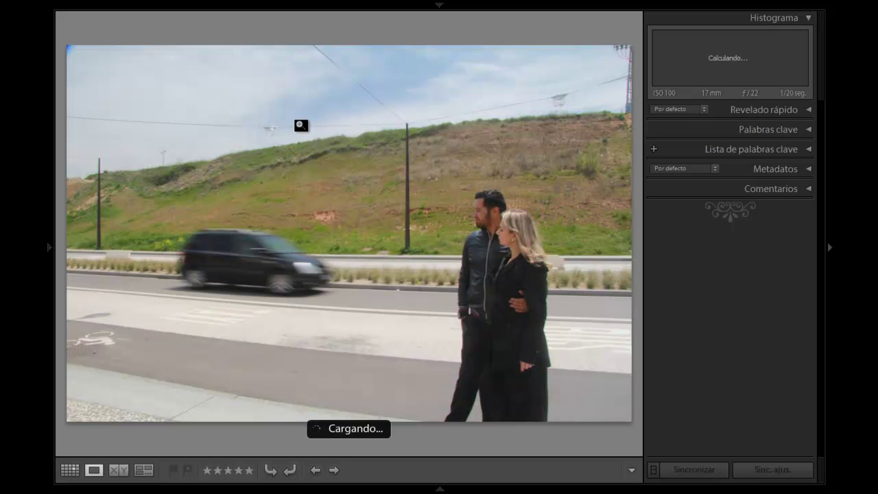
Star-rate the roadside embrace and the next hillside frame with one star, then skip two burst frames
click(206, 473)
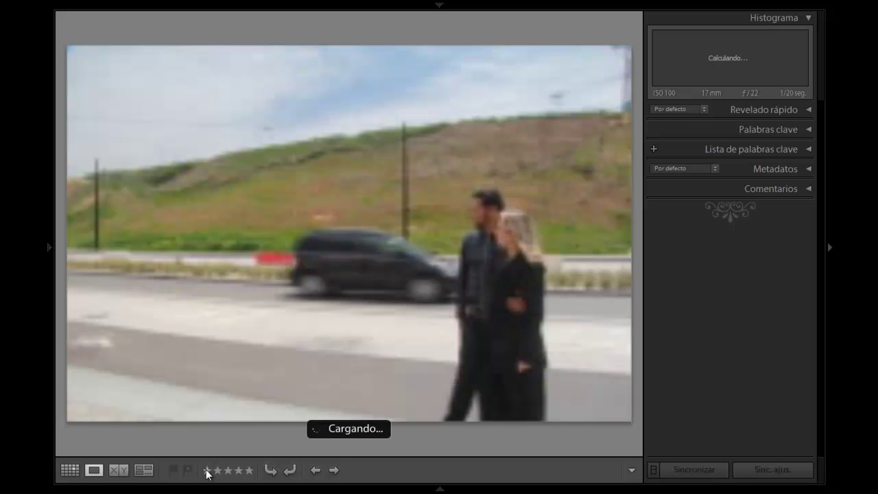
click(206, 473)
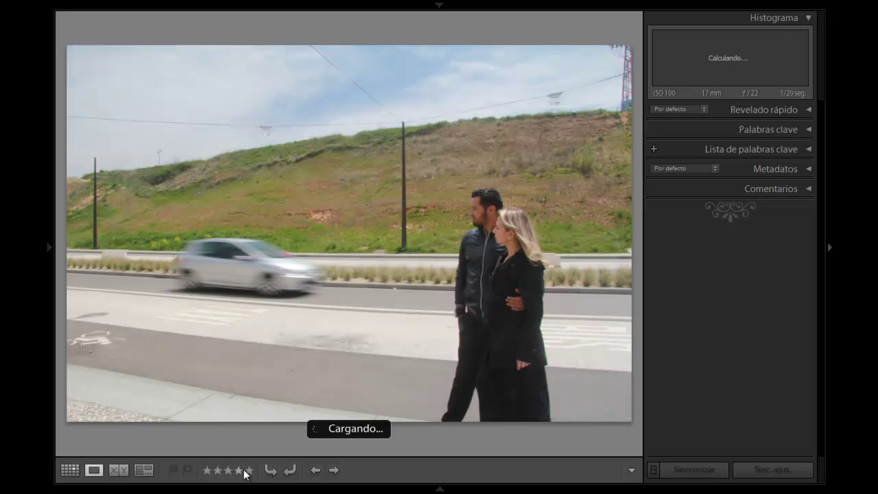
key(Right)
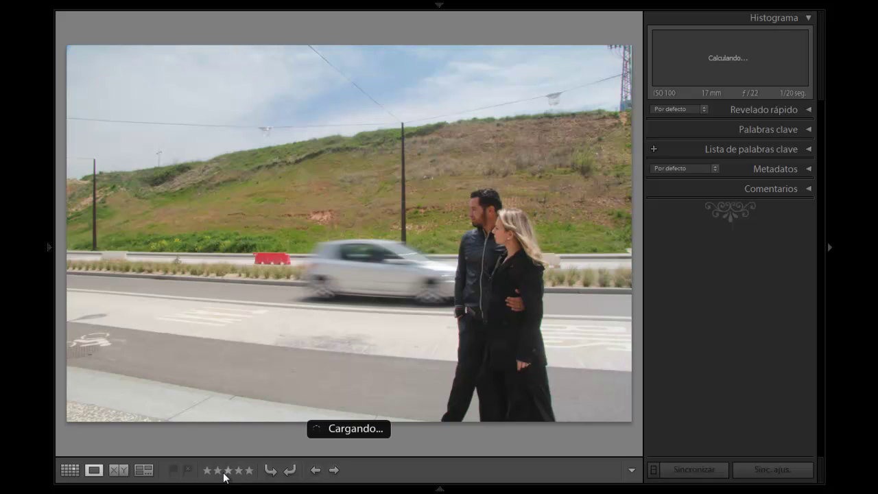
key(Right)
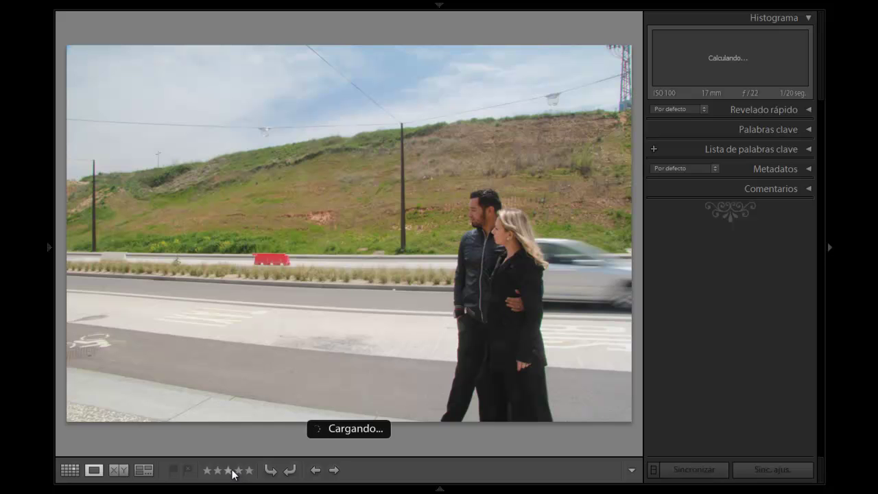
Rate the following couple photos two, two, four and three stars, then three stars for the rest
click(220, 472)
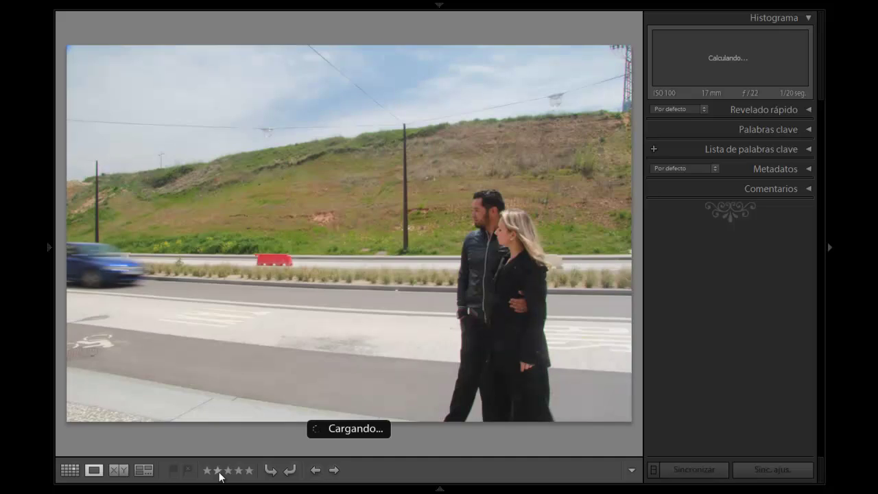
click(218, 472)
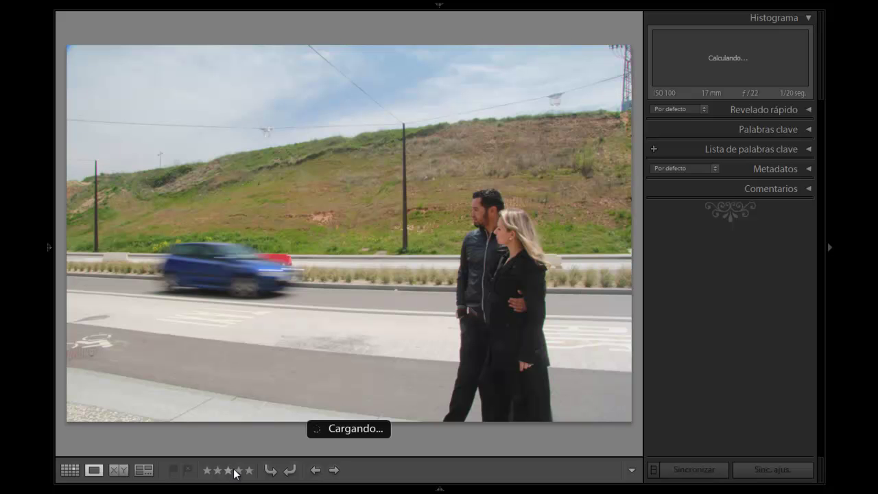
click(239, 471)
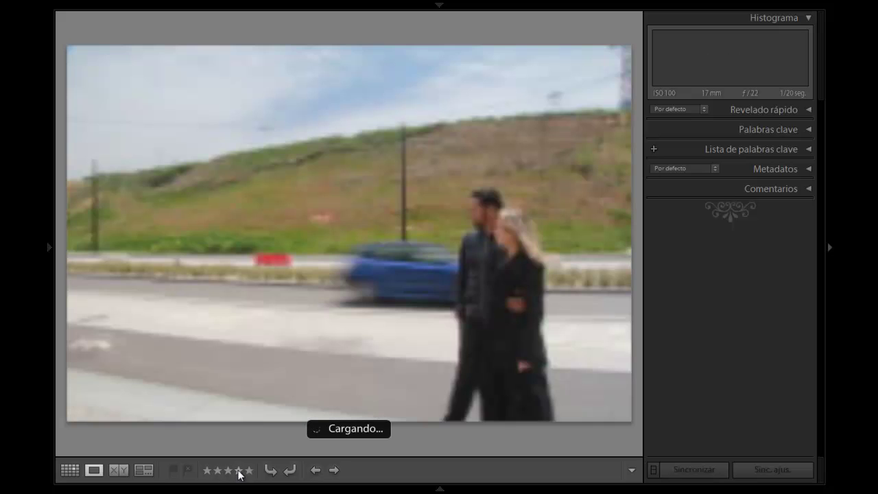
click(227, 470)
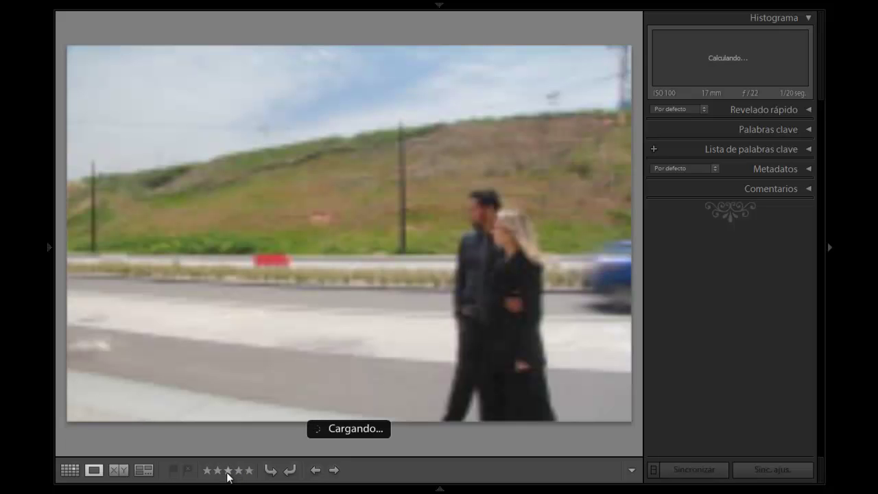
click(228, 472)
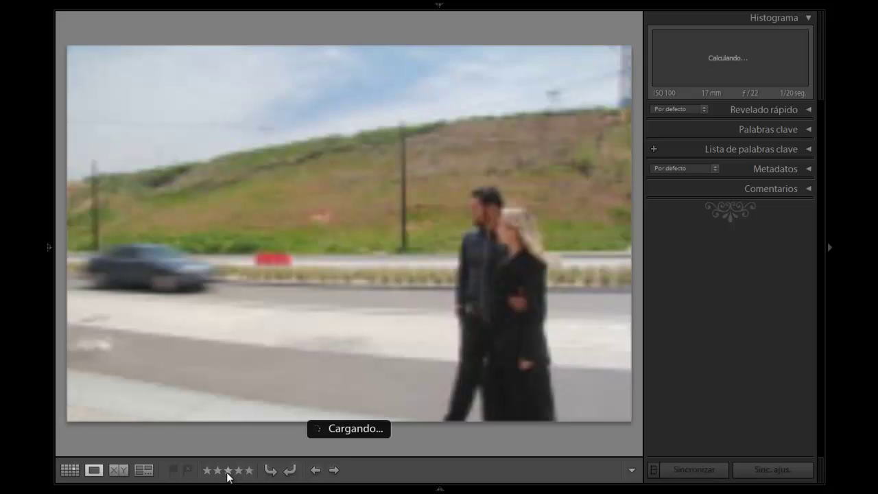
click(228, 472)
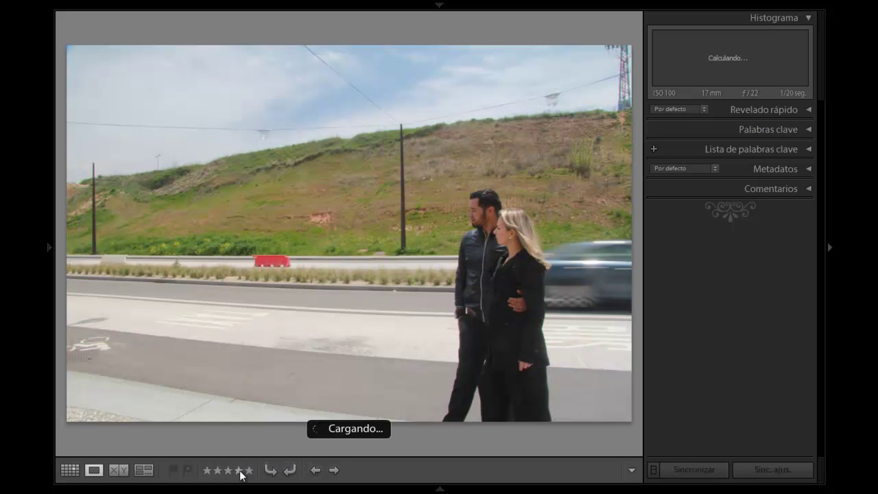
click(229, 470)
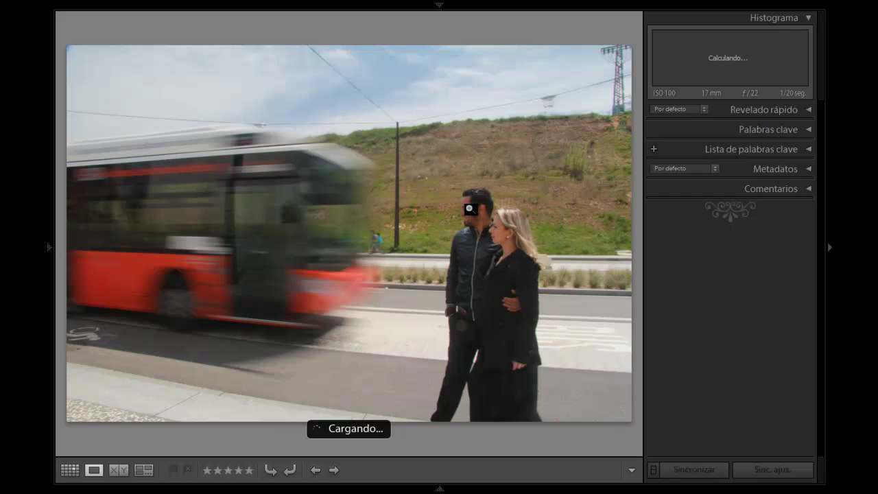
Check both faces at 1:1 in the red-bus frame, return to Fit, then rate it
click(469, 208)
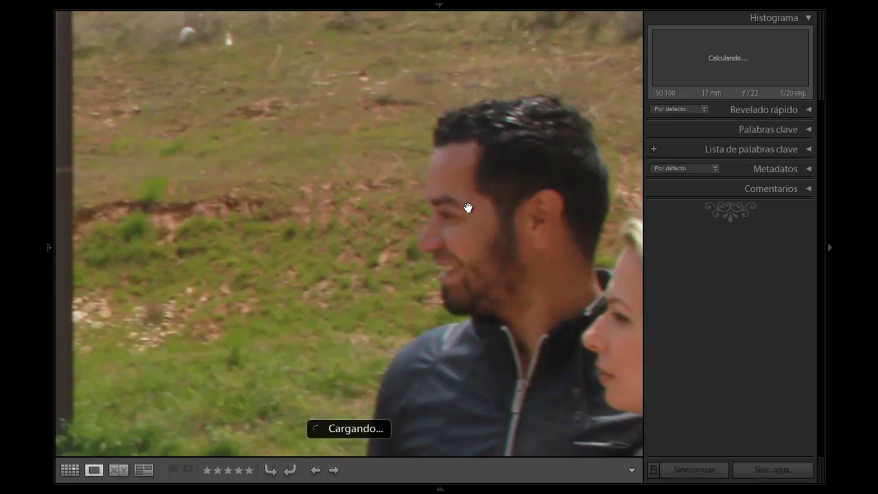
click(469, 210)
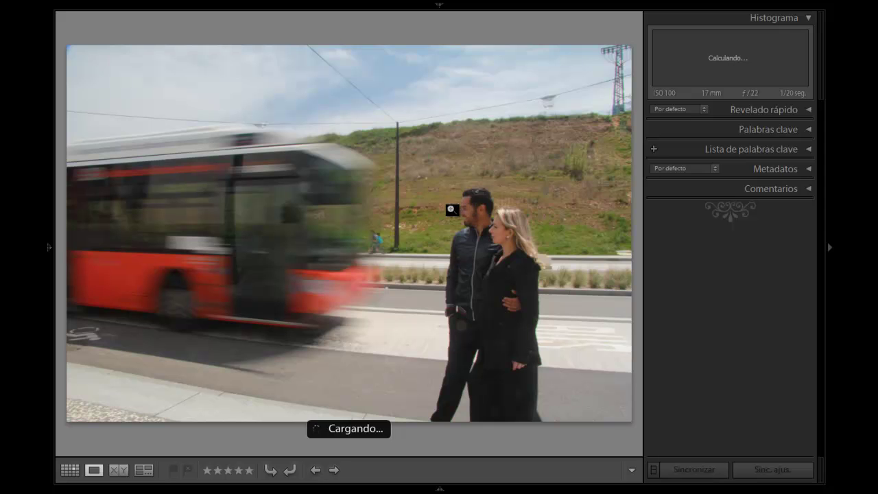
click(449, 217)
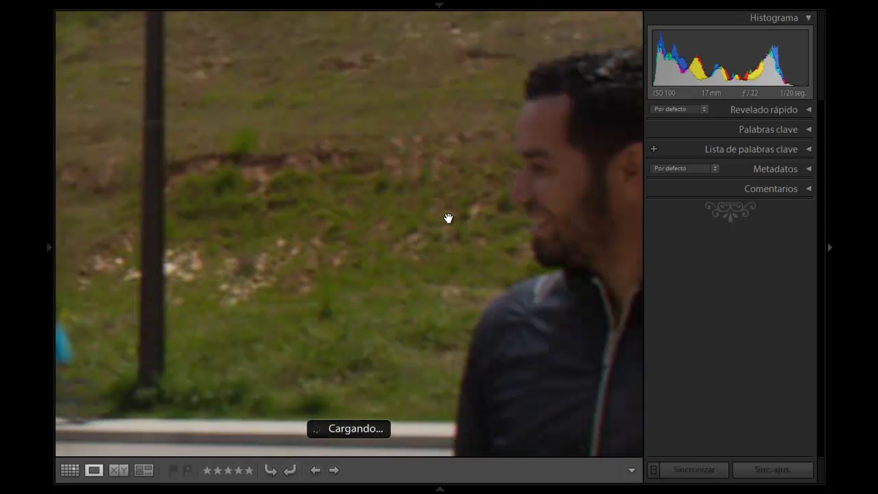
drag(437, 215, 273, 195)
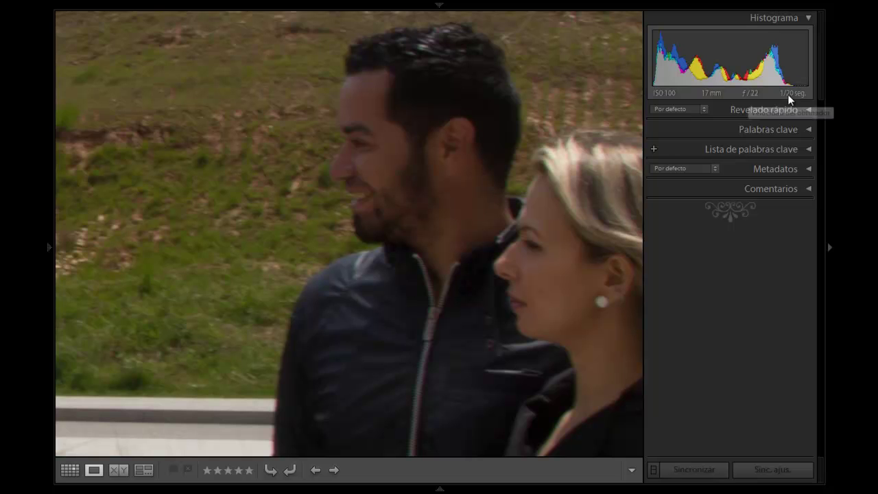
click(318, 123)
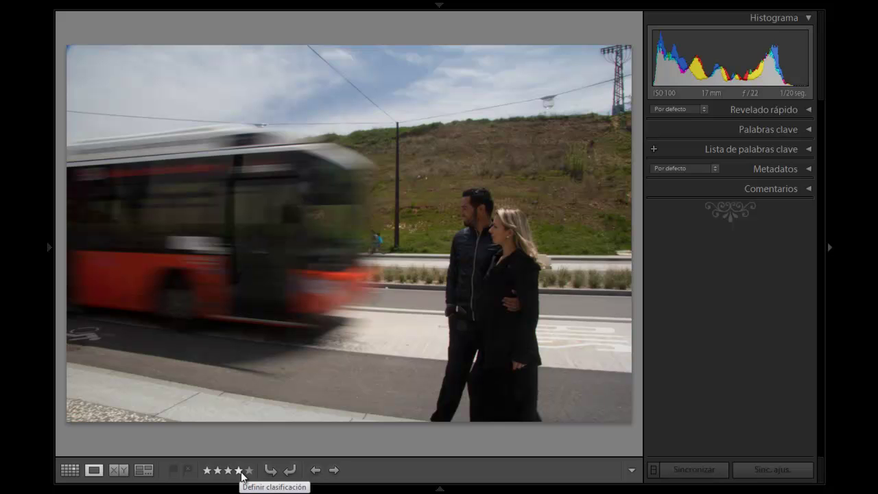
key(Right)
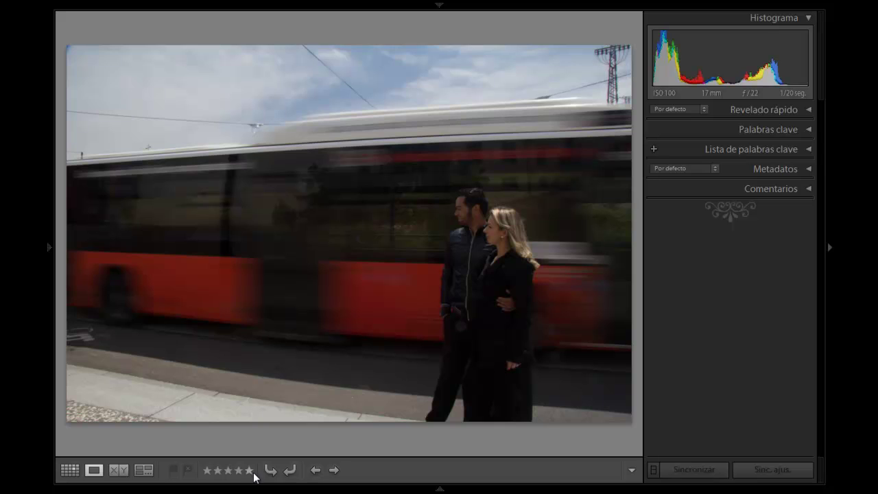
Rate the last three bus-scene frames with auto-advance, then the final photo from the toolbar stars
key(Right)
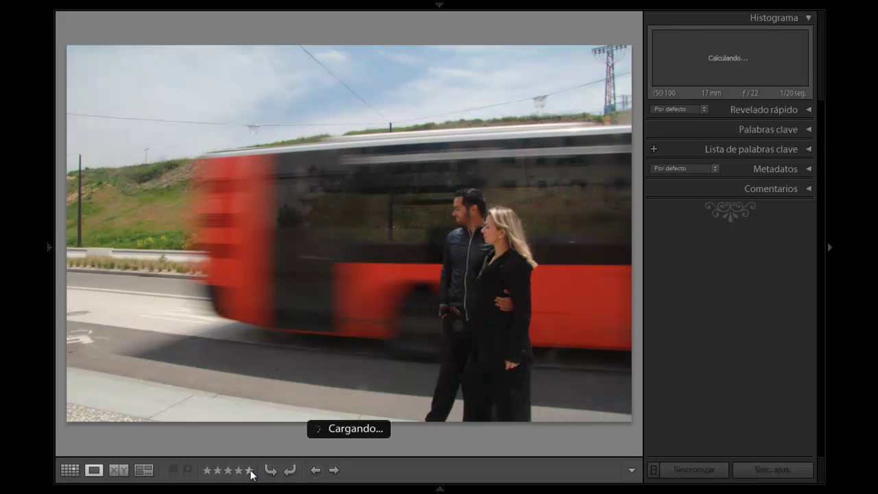
key(Right)
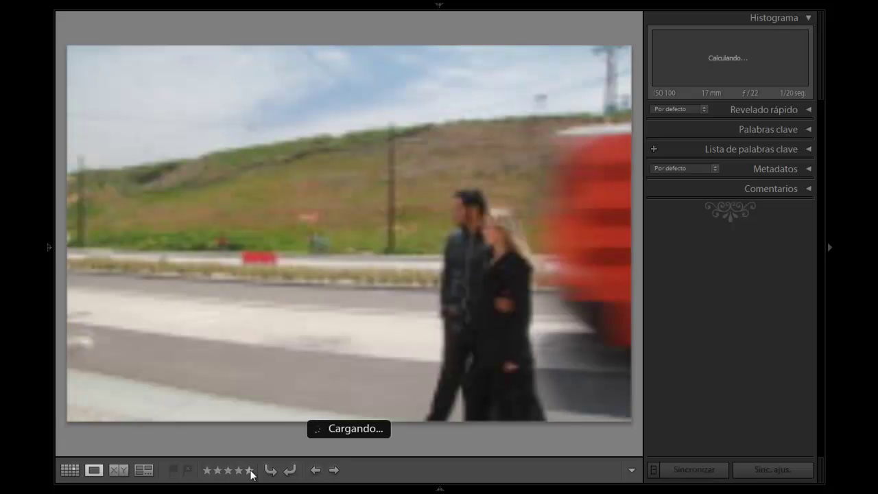
key(Right)
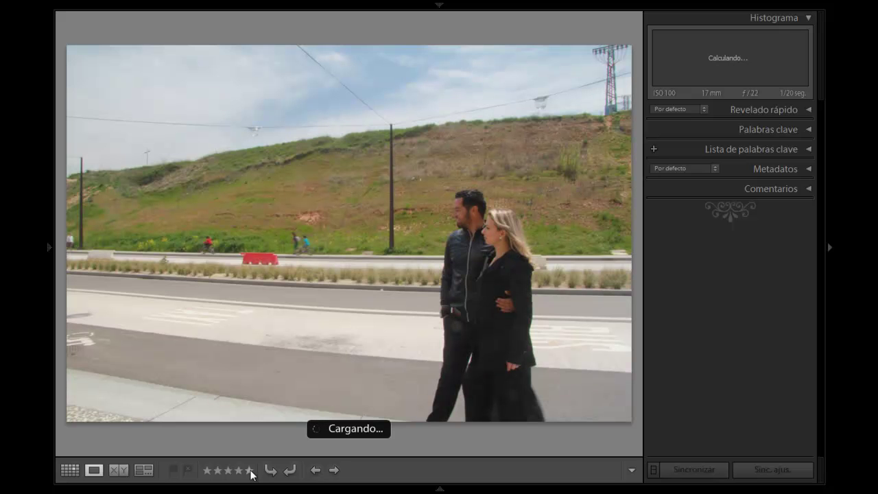
click(238, 471)
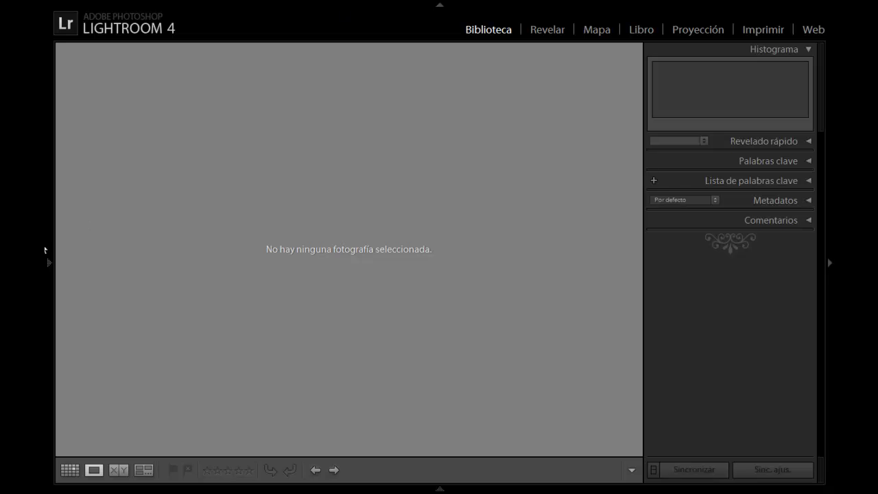
Show the navigator, collapse the right panels, and apply the 'Clasificado' filmstrip filter preset
click(48, 271)
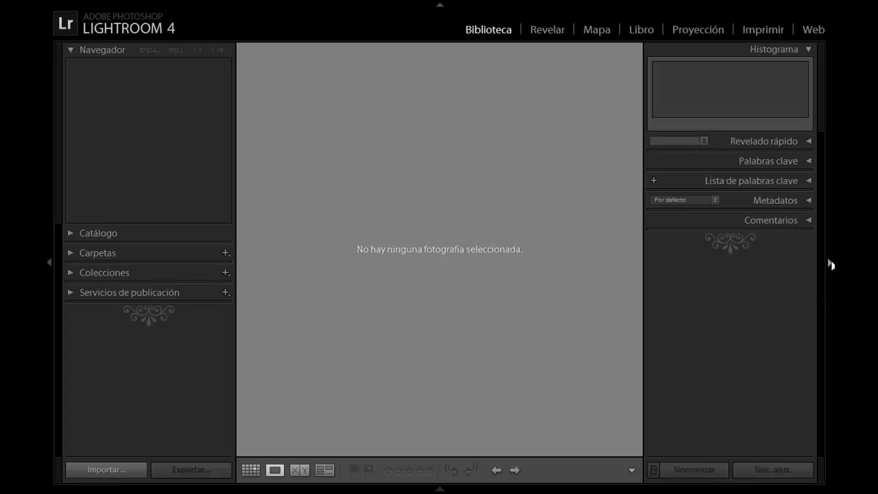
click(830, 264)
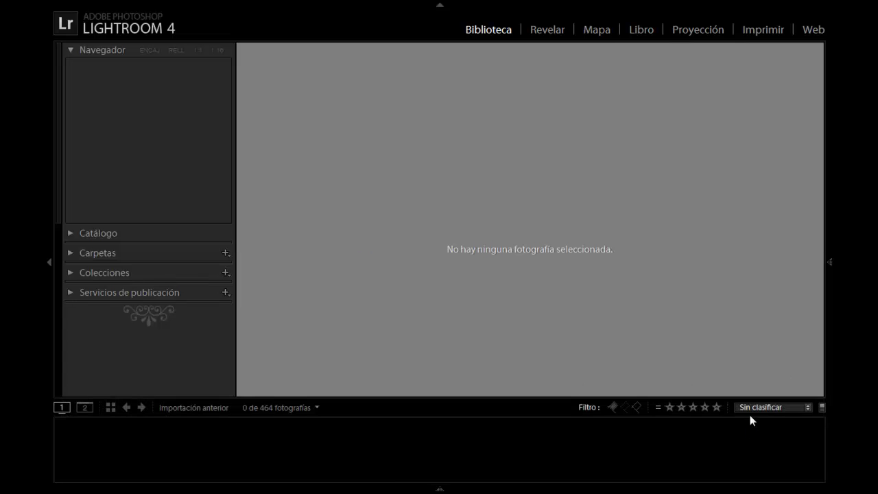
click(807, 406)
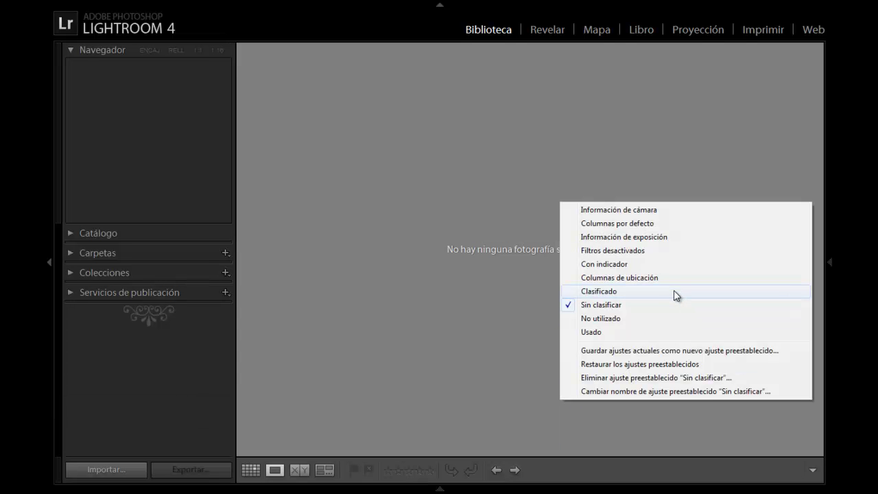
click(691, 310)
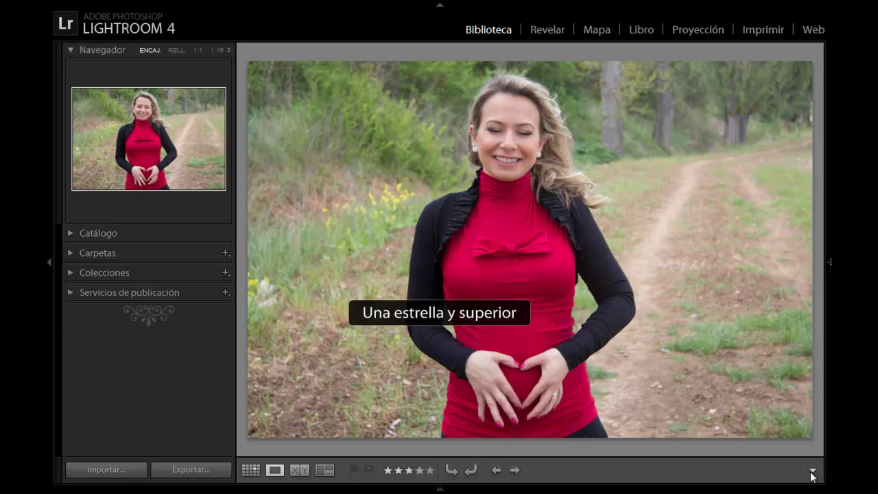
click(813, 471)
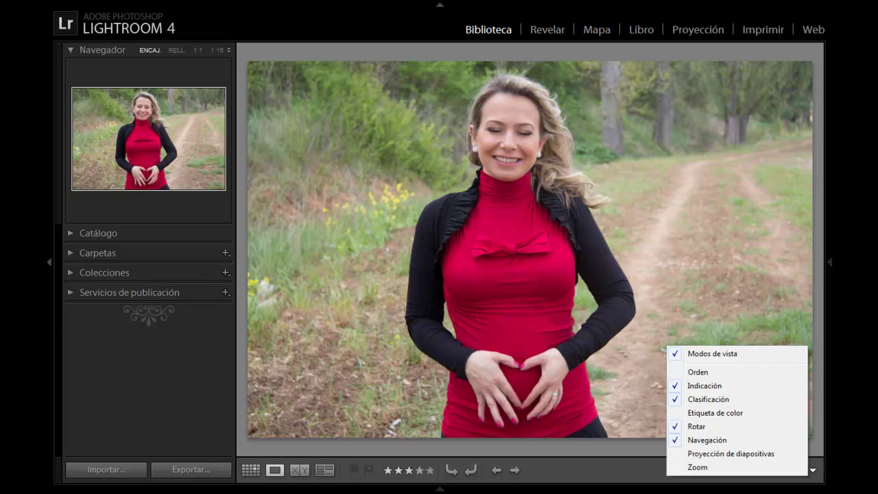
click(442, 488)
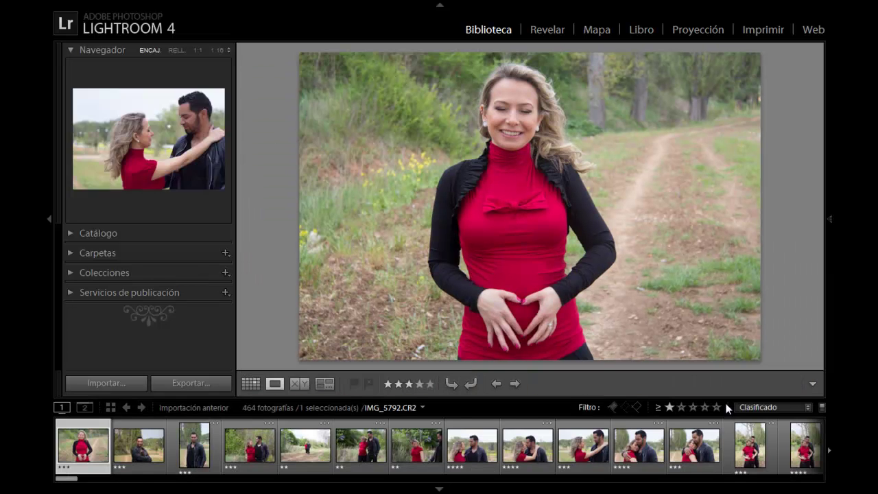
Filter the filmstrip to 5 stars and up (134 of 464 photos) and collapse the left panel
click(717, 406)
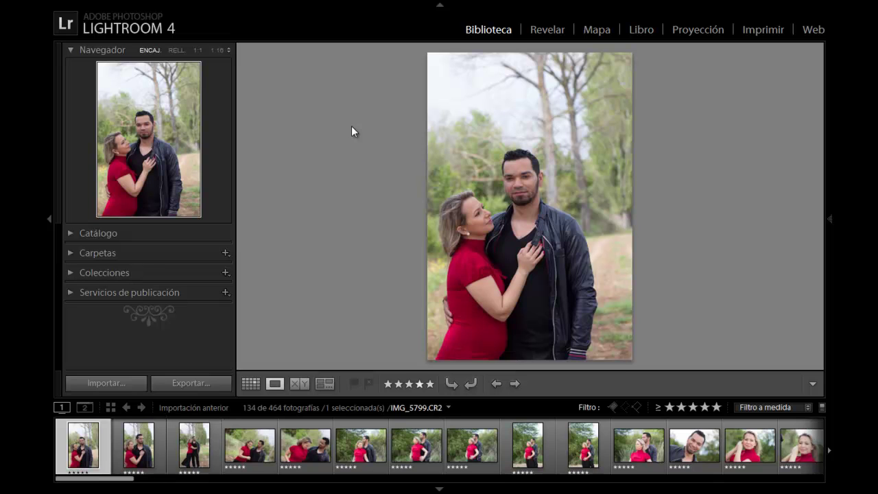
click(50, 220)
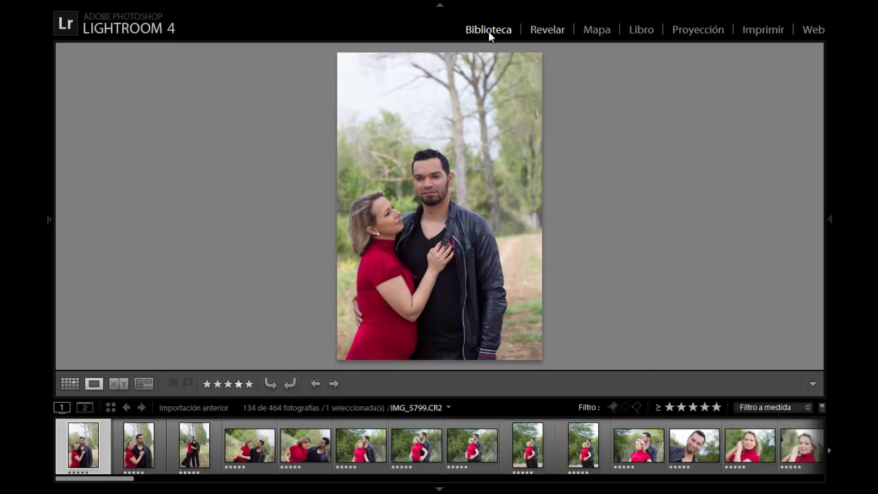
Open the first five-star couple portrait in Develop with the Navigator and Presets panel expanded
key(d)
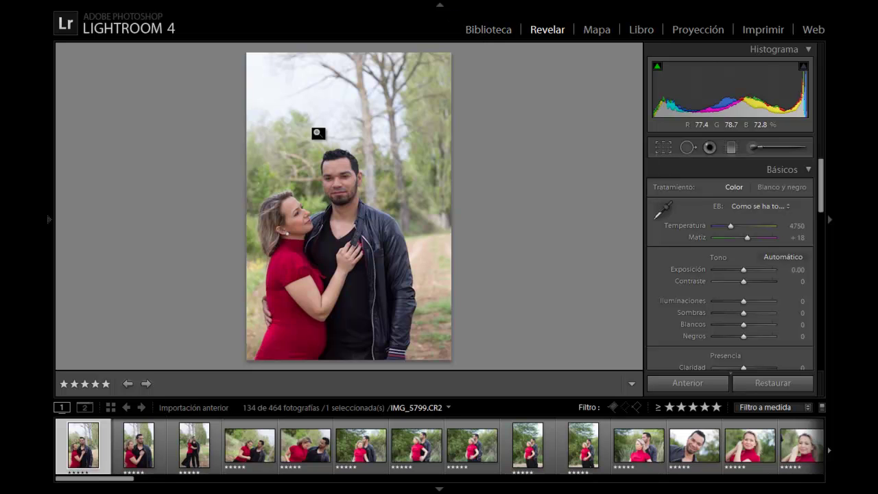
click(45, 220)
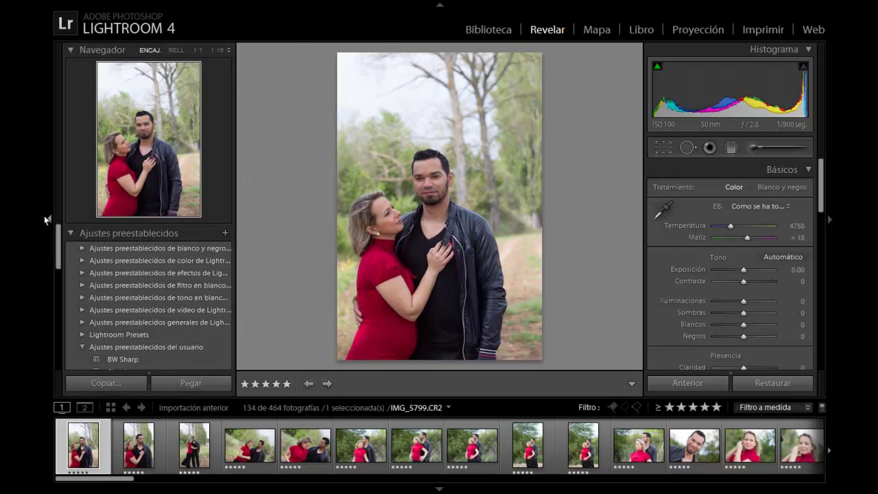